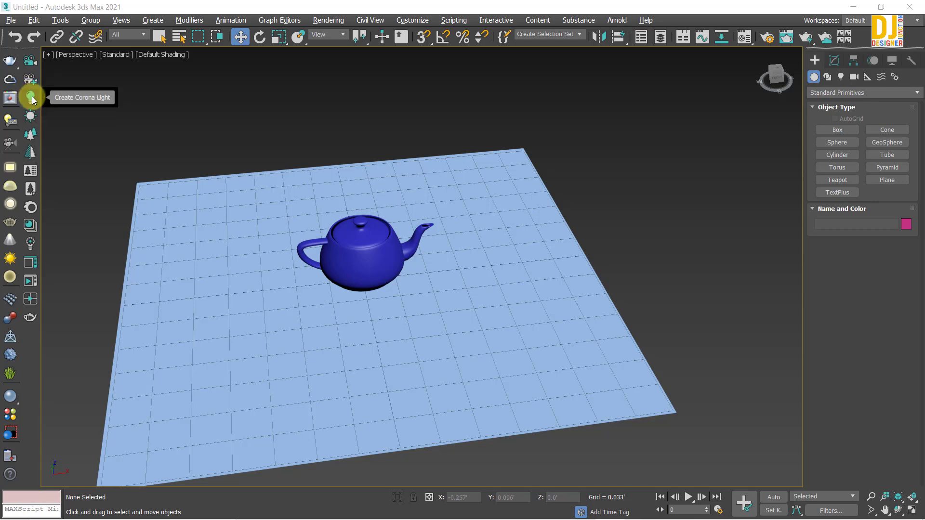
- Create a spherical Corona light with a radius of about 0.031' on the plane, behind the teapot's handle side
click(30, 95)
alt+middle_drag(446, 200, 431, 224)
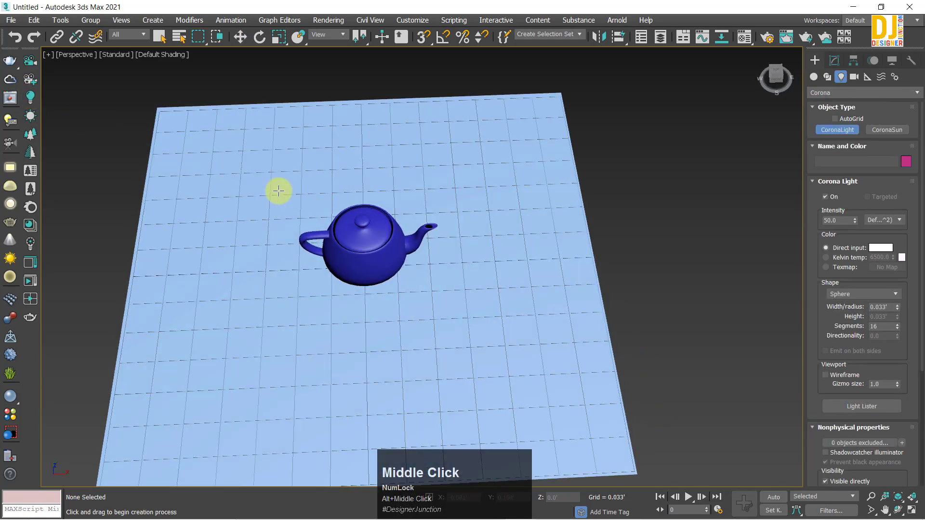
mouse_move(277, 191)
mouse_down()
mouse_move(413, 275)
mouse_move(377, 244)
mouse_move(289, 201)
mouse_up()
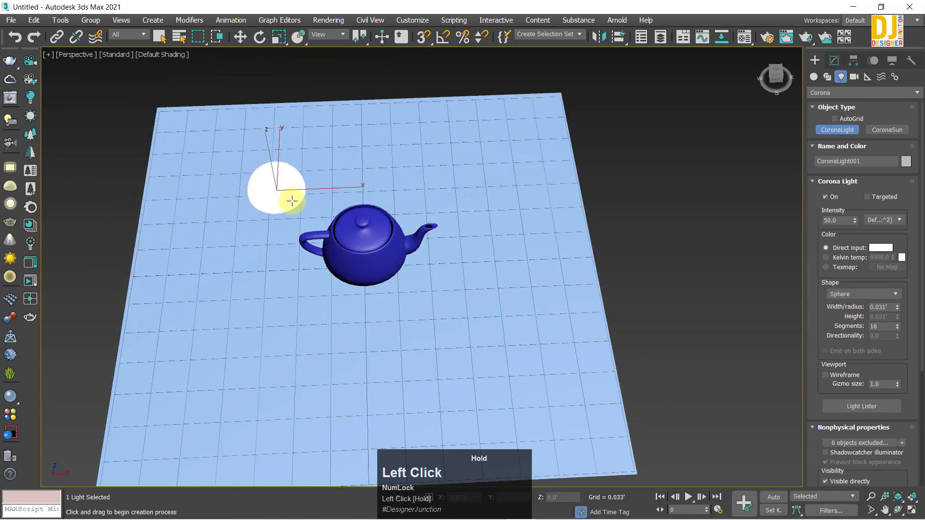
right_click(646, 157)
- Raise the Corona light above the plane to a height of about 0.049'
alt+middle_drag(646, 157, 344, 192)
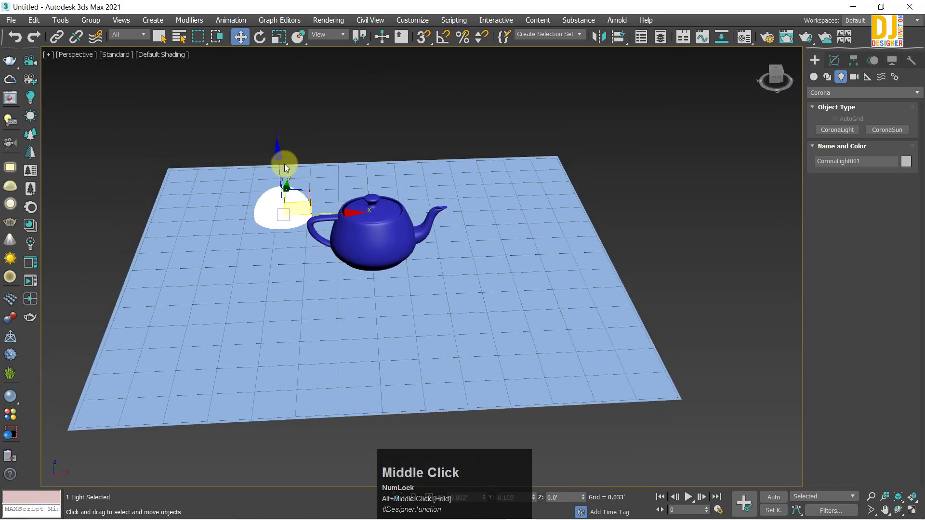
drag(274, 161, 493, 138)
alt+middle_drag(493, 138, 785, 97)
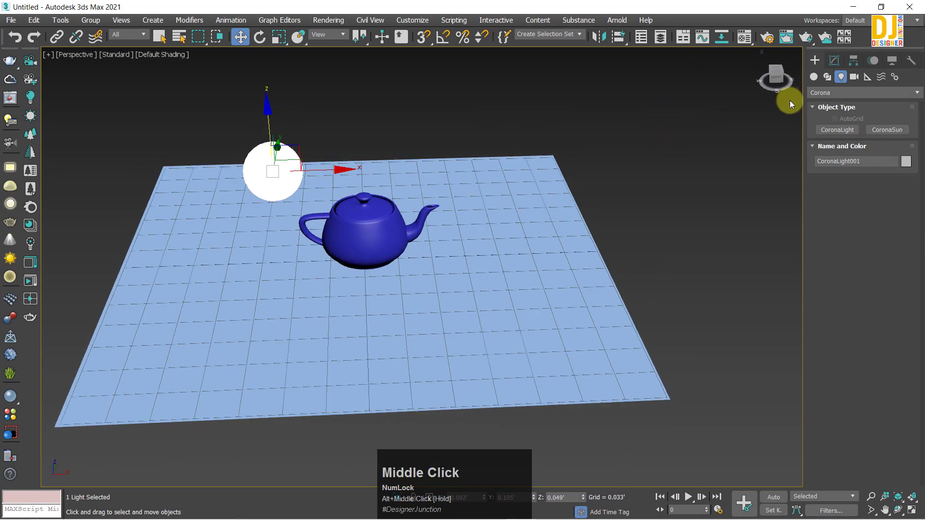
- Show the Corona light's modify parameters and open Render Setup, dismissing the Substance compatibility prompt
click(834, 60)
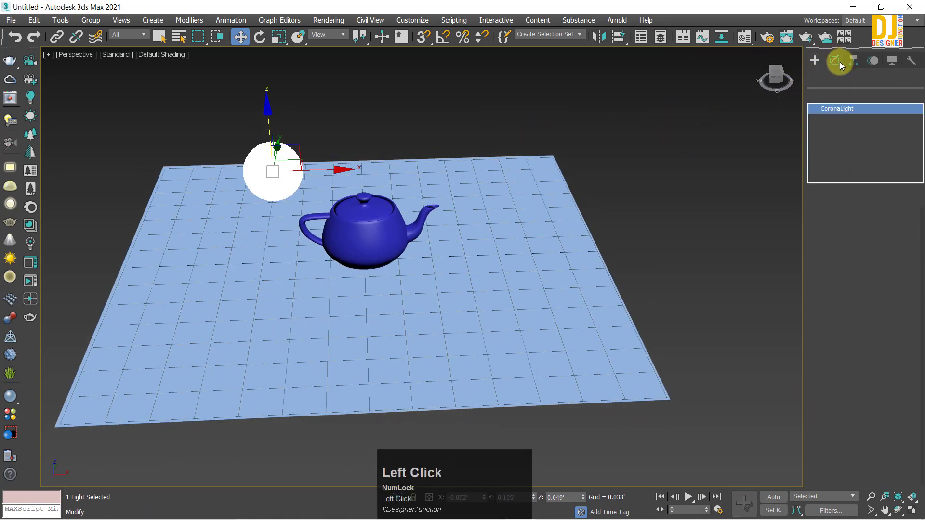
click(766, 39)
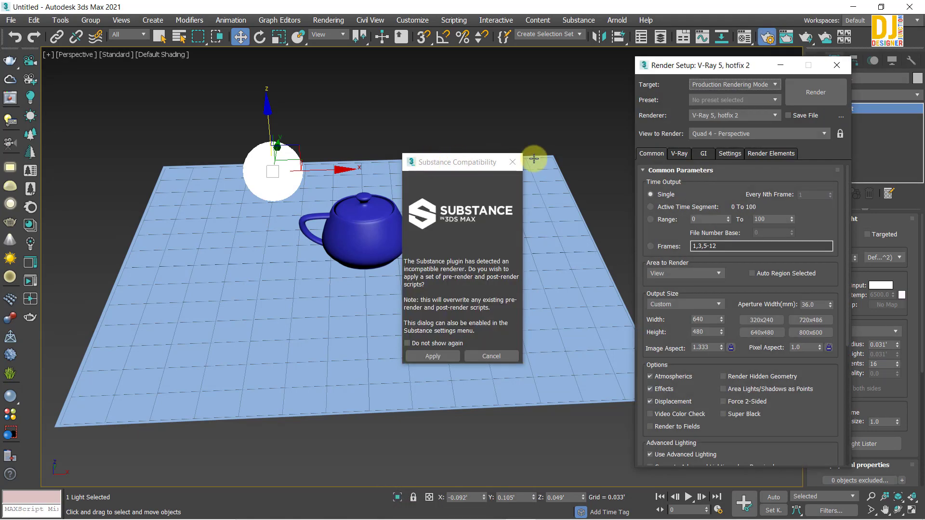
click(512, 161)
- Reposition the Corona light to about X -0.065', Y 0.083' and raise it to about Z 0.084'
alt+middle_drag(314, 198, 305, 159)
drag(306, 159, 336, 165)
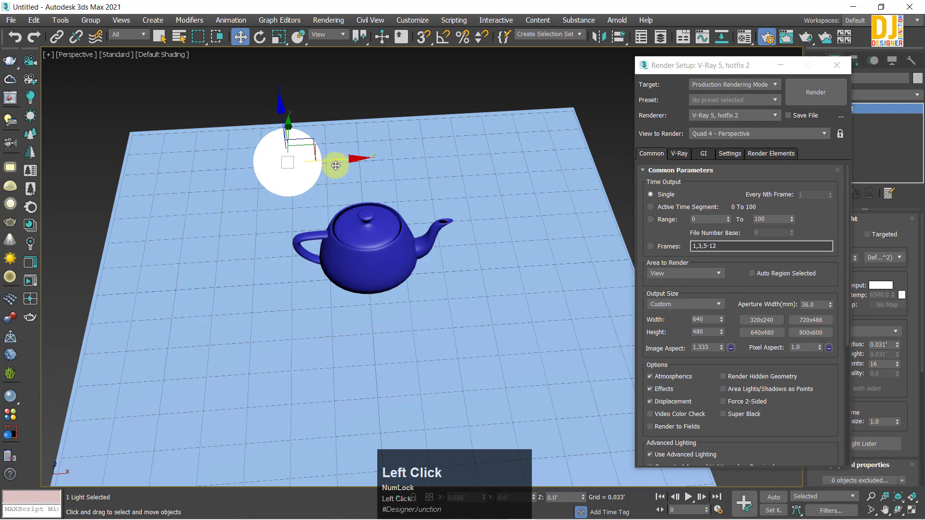
alt+middle_drag(336, 165, 253, 144)
drag(244, 144, 273, 157)
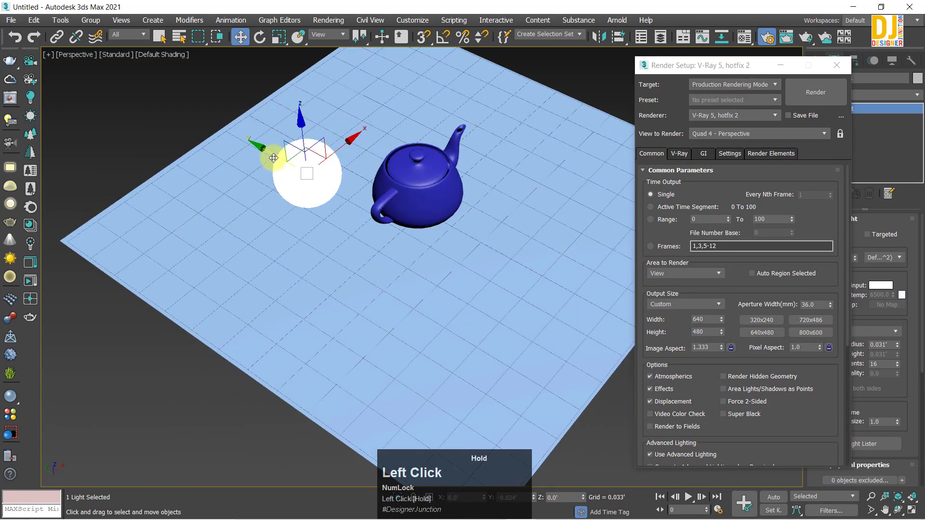
mouse_move(273, 158)
alt+middle_down()
mouse_move(382, 181)
mouse_move(347, 198)
mouse_move(275, 149)
alt+middle_up()
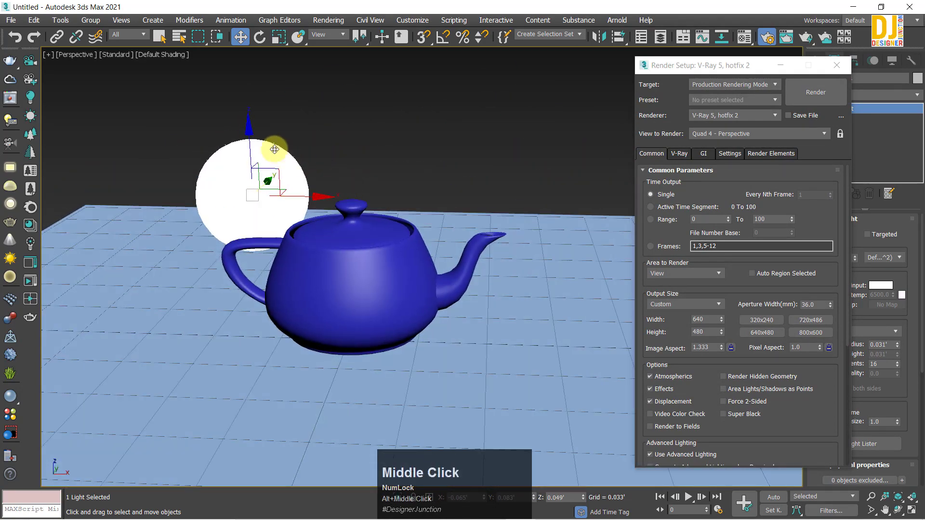
drag(249, 125, 369, 159)
alt+middle_drag(369, 159, 423, 212)
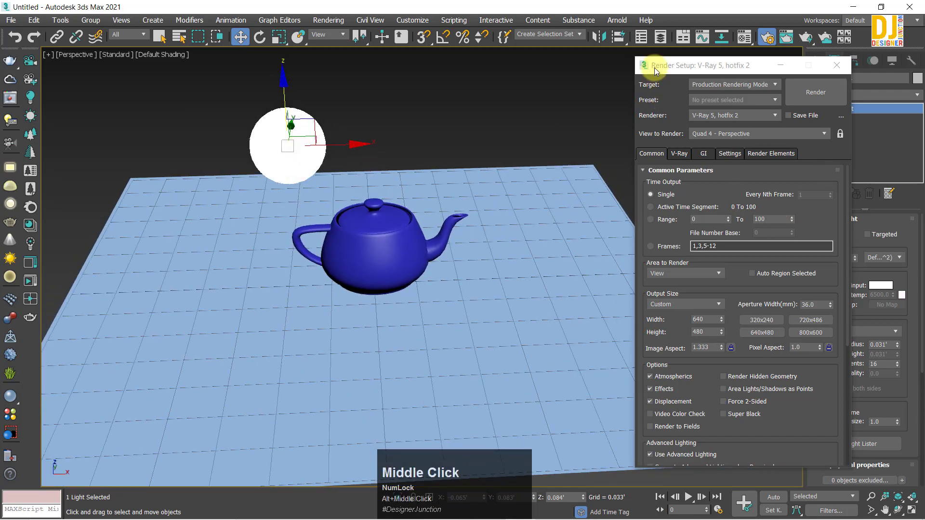
- Set the renderer to CoronaRenderer in Render Setup, keeping the light's parameters uncovered
drag(655, 71, 599, 51)
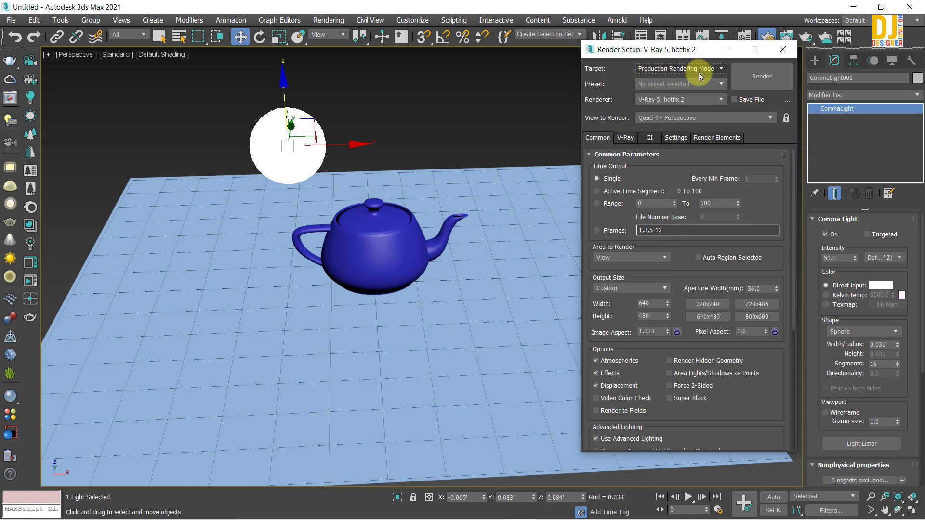
click(701, 99)
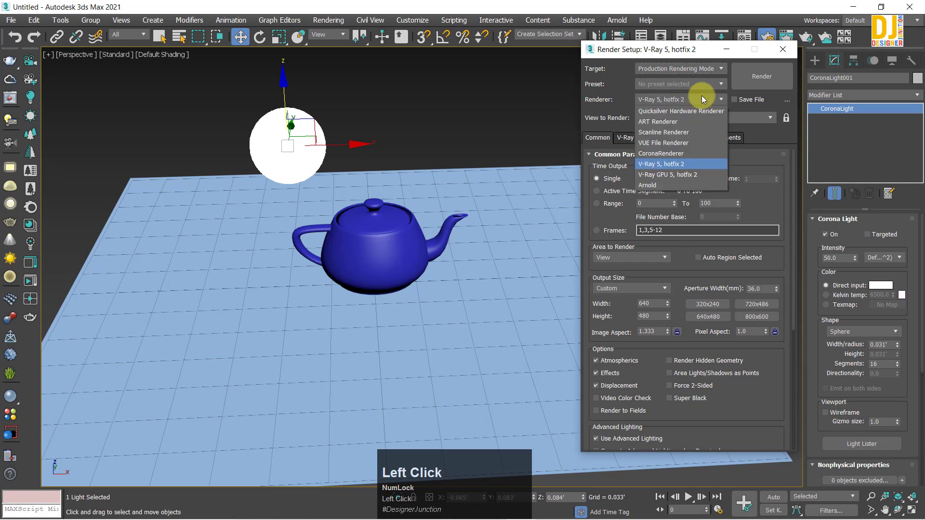
click(644, 161)
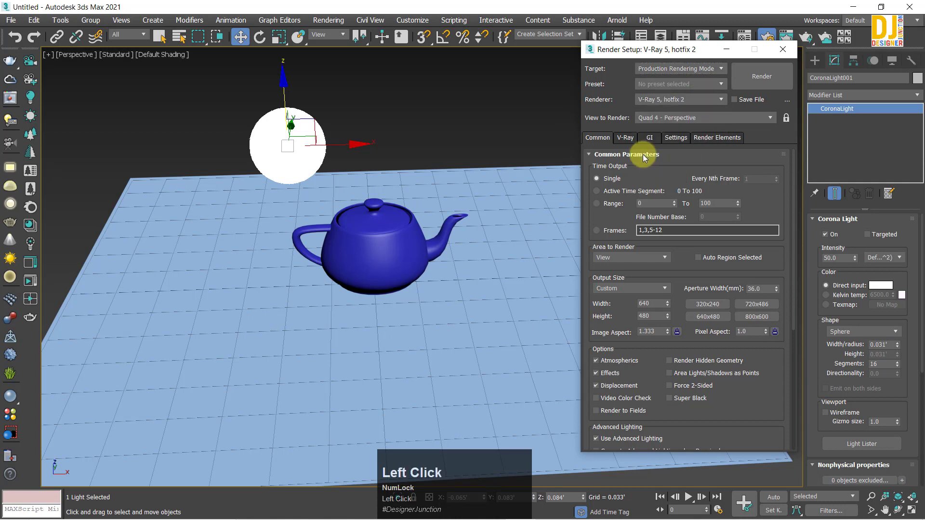
click(679, 100)
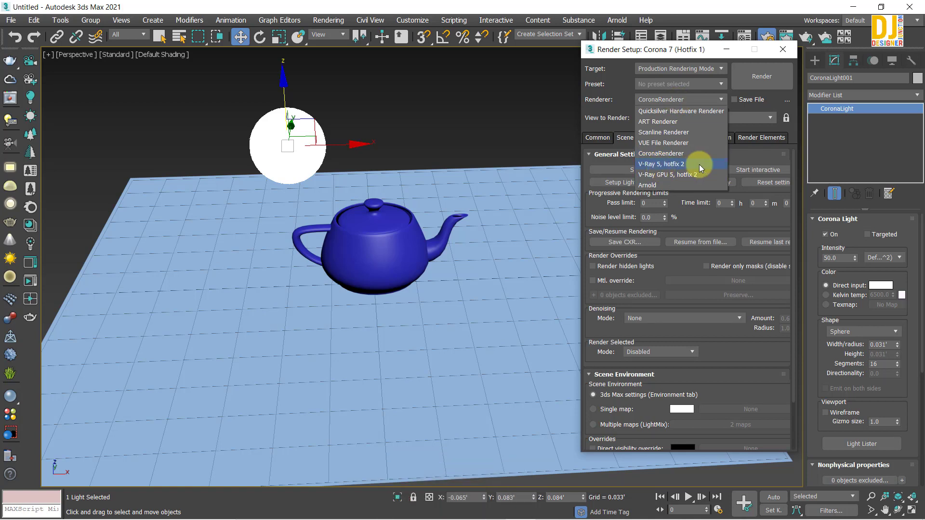
click(678, 153)
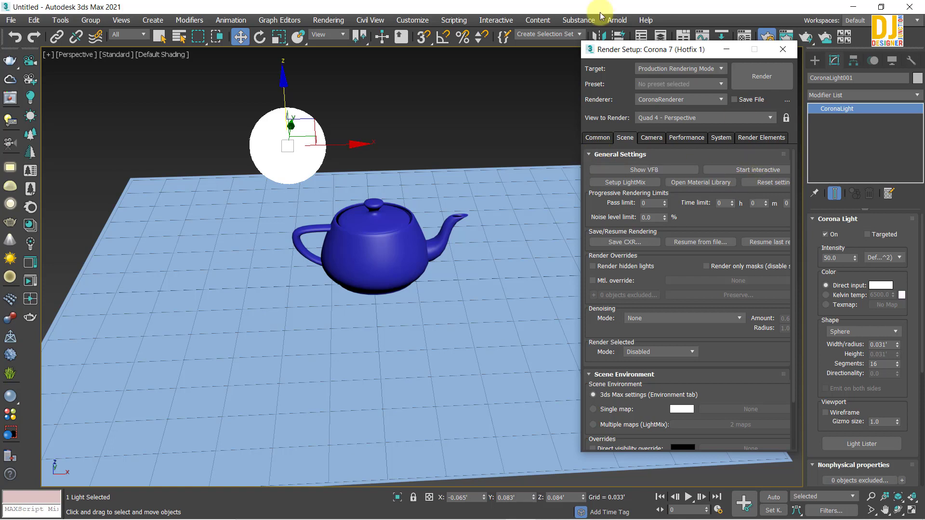
- Enlarge the Render Setup window to show all Corona scene settings and place it beside the teapot
click(599, 50)
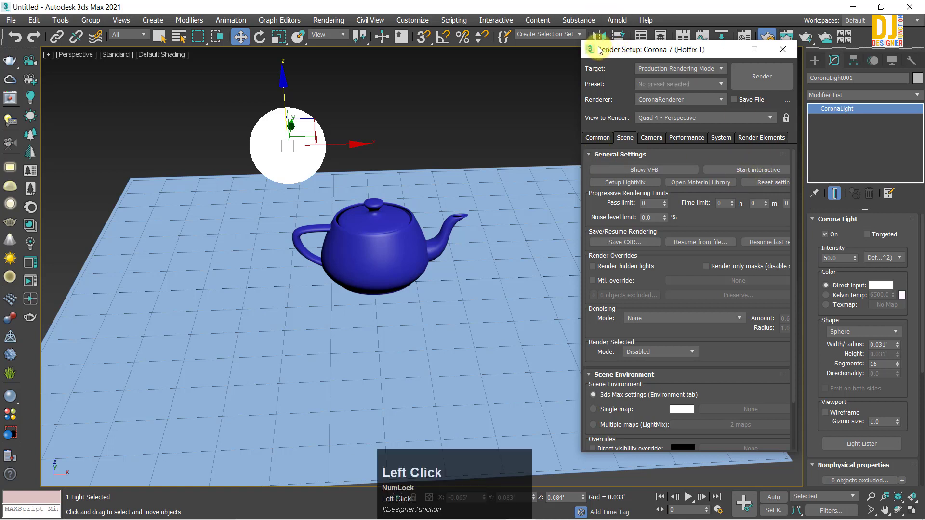
drag(599, 50, 573, 45)
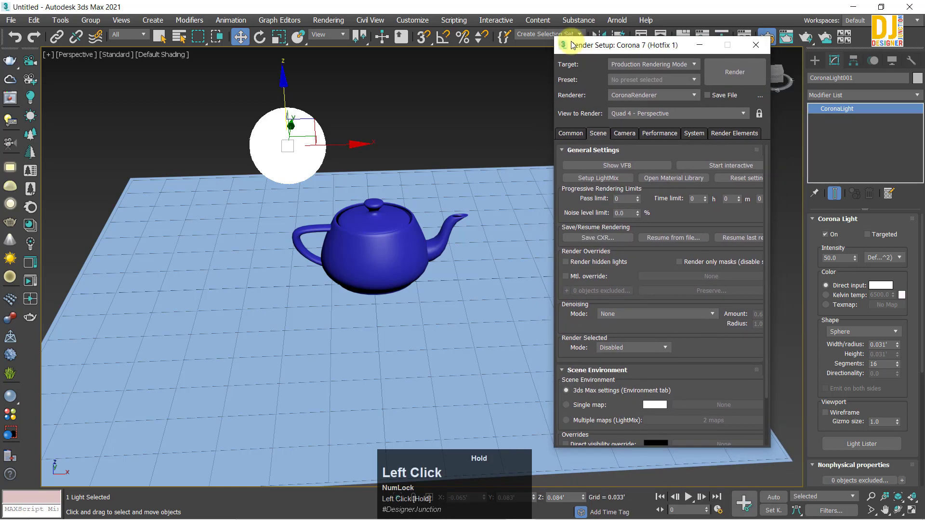
drag(751, 448, 747, 487)
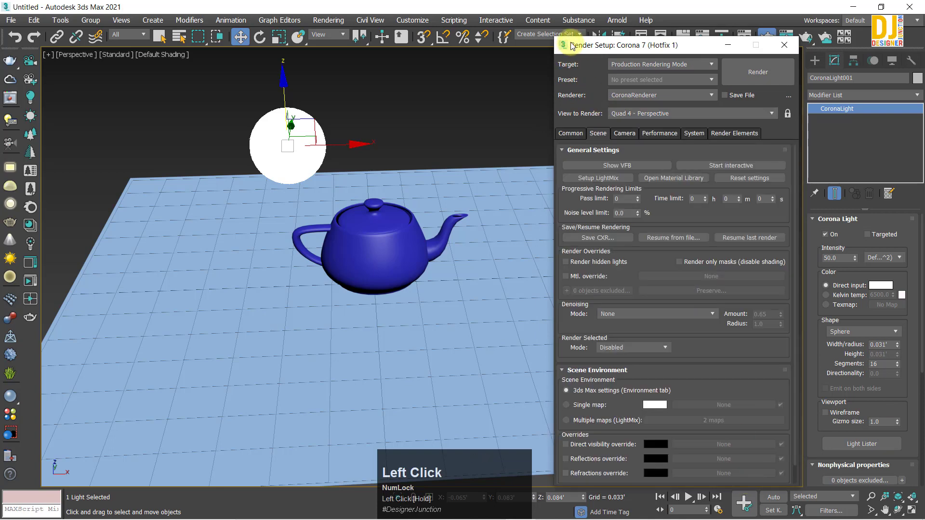
mouse_move(569, 49)
mouse_down()
mouse_move(583, 63)
mouse_move(569, 48)
mouse_up()
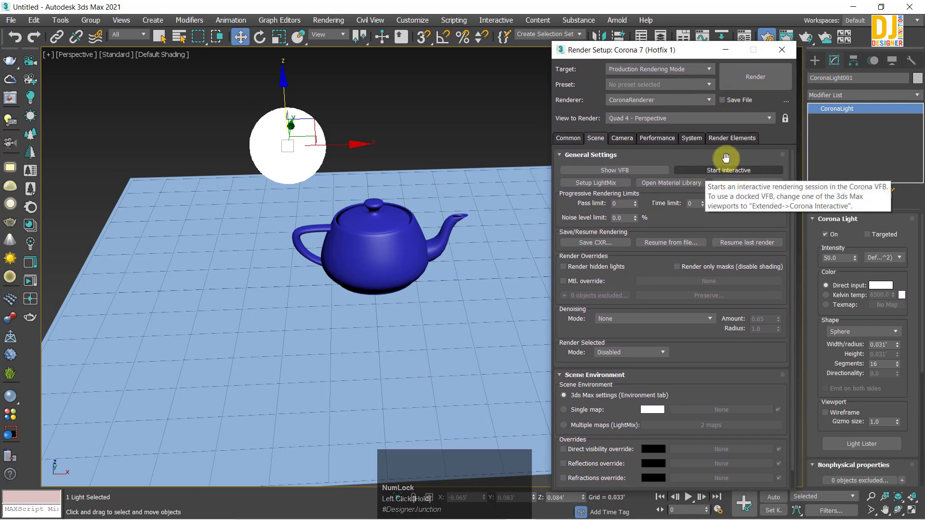
drag(658, 50, 703, 140)
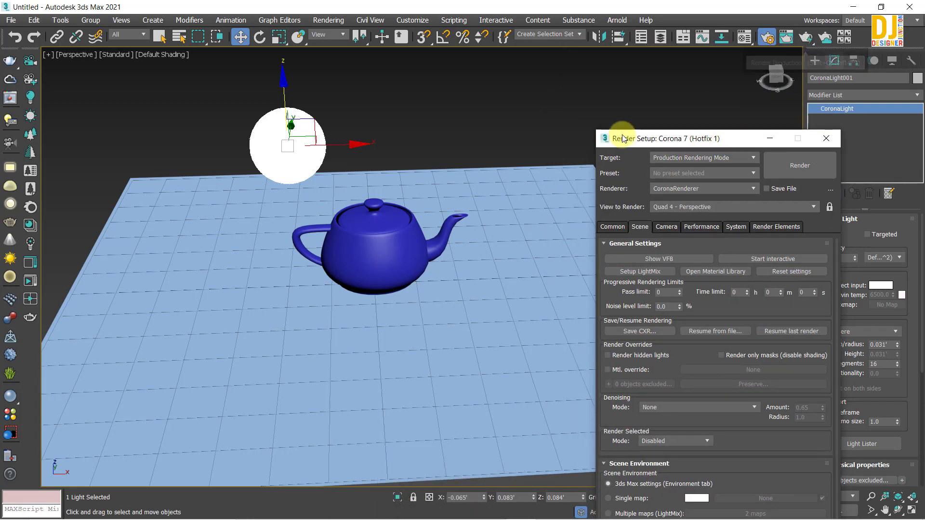
drag(614, 139, 575, 56)
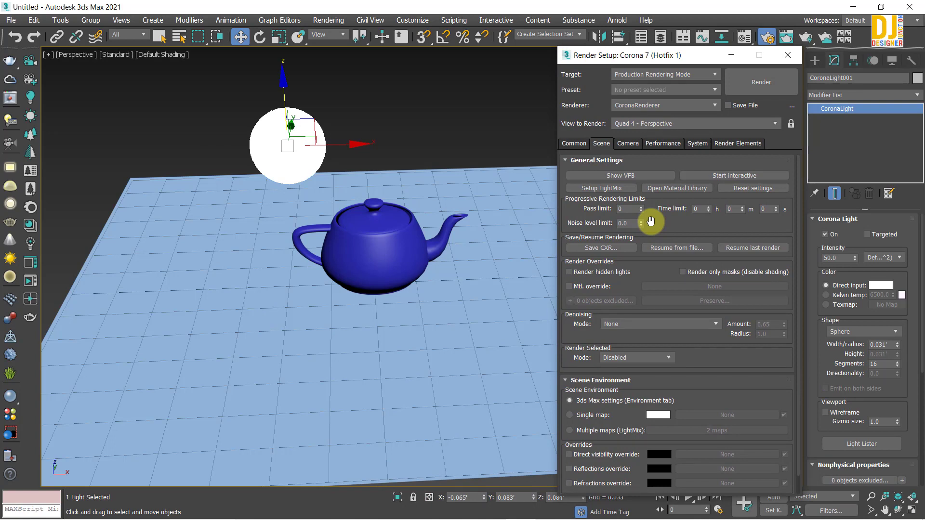
- Show the empty Corona frame buffer for a look at its tools, and close it
click(614, 176)
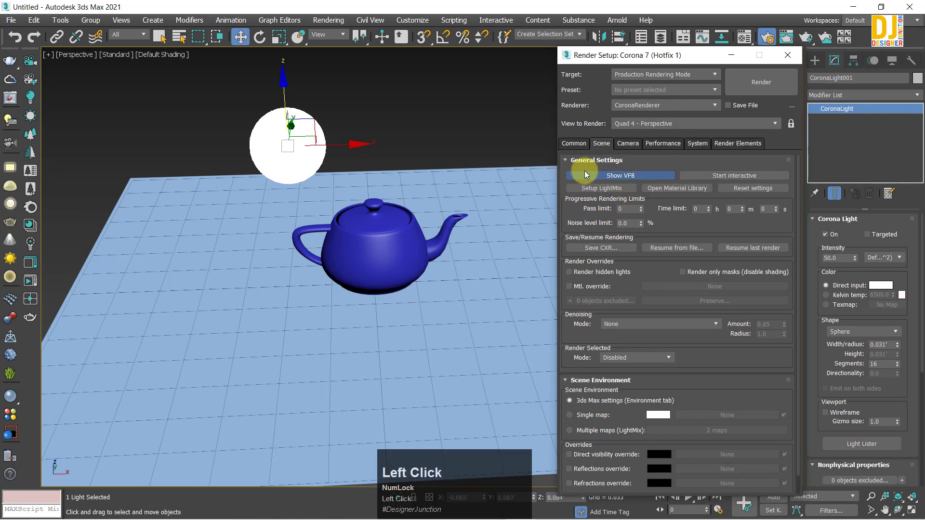
click(603, 175)
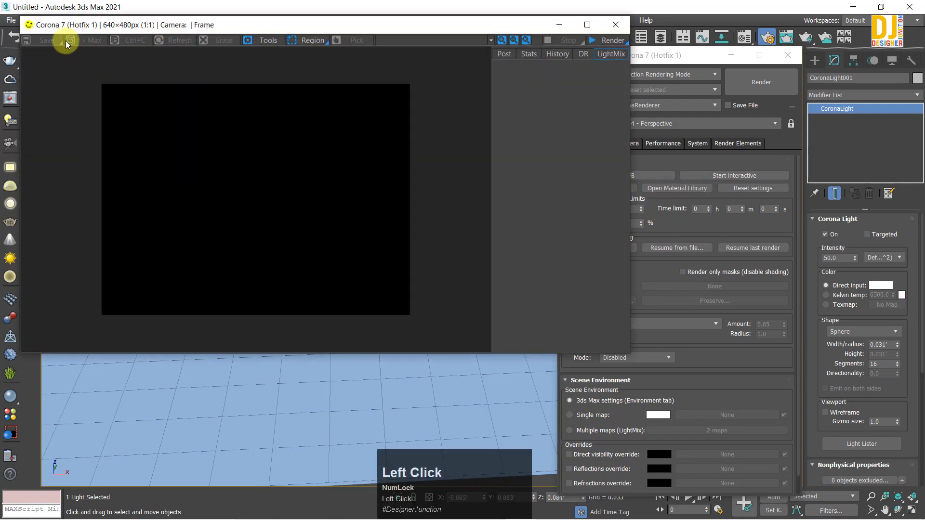
drag(42, 27, 56, 62)
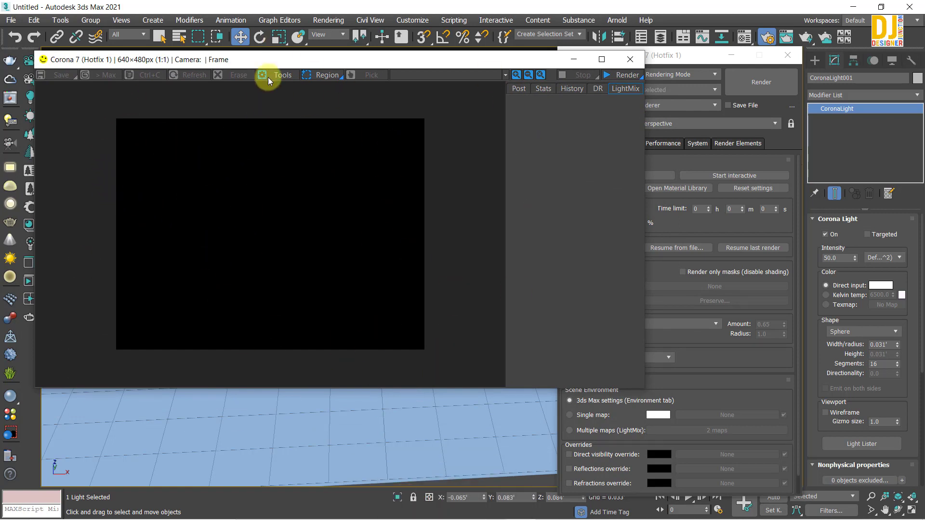
mouse_move(272, 62)
mouse_down()
mouse_move(307, 210)
mouse_move(207, 39)
mouse_move(235, 48)
mouse_move(351, 183)
mouse_move(321, 238)
mouse_move(273, 67)
mouse_up()
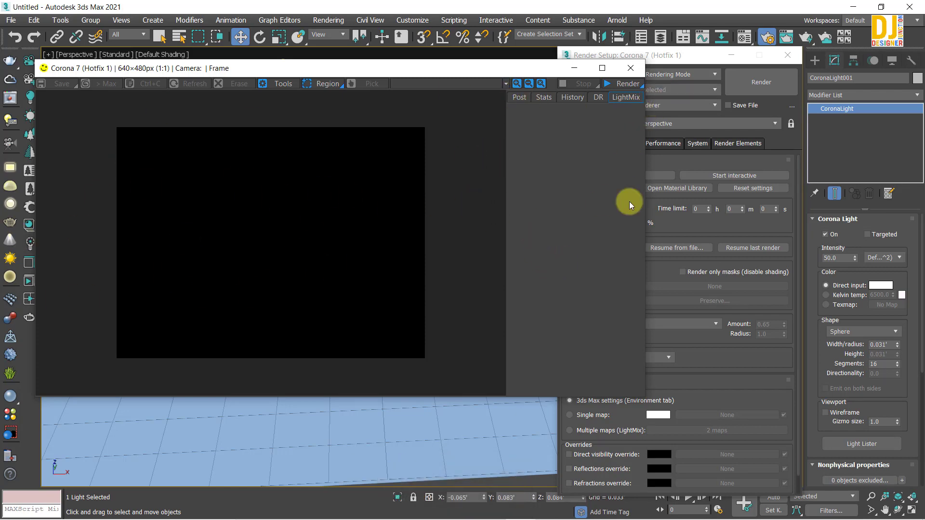
click(630, 68)
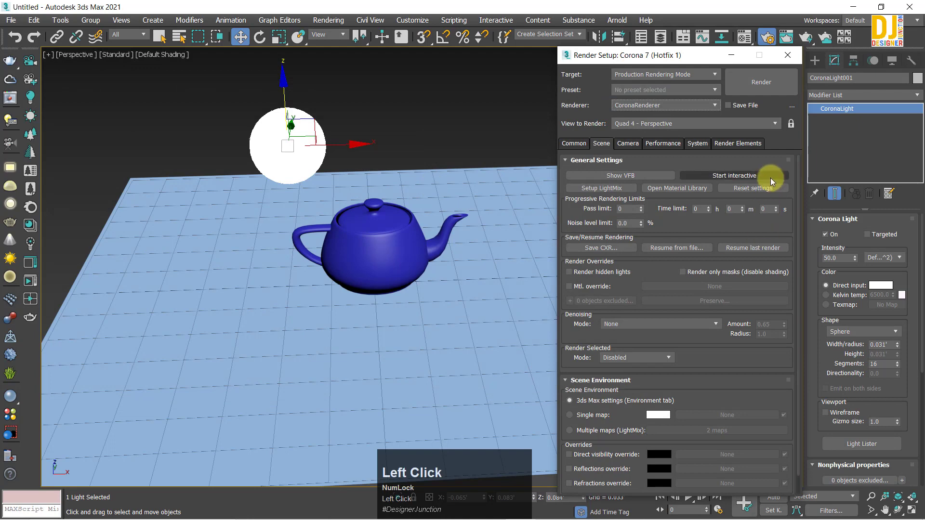
click(617, 176)
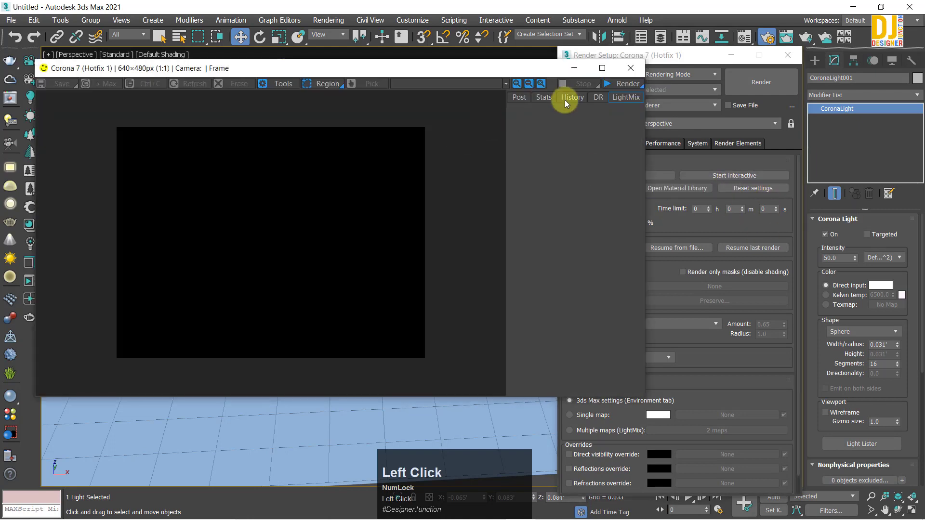
click(630, 68)
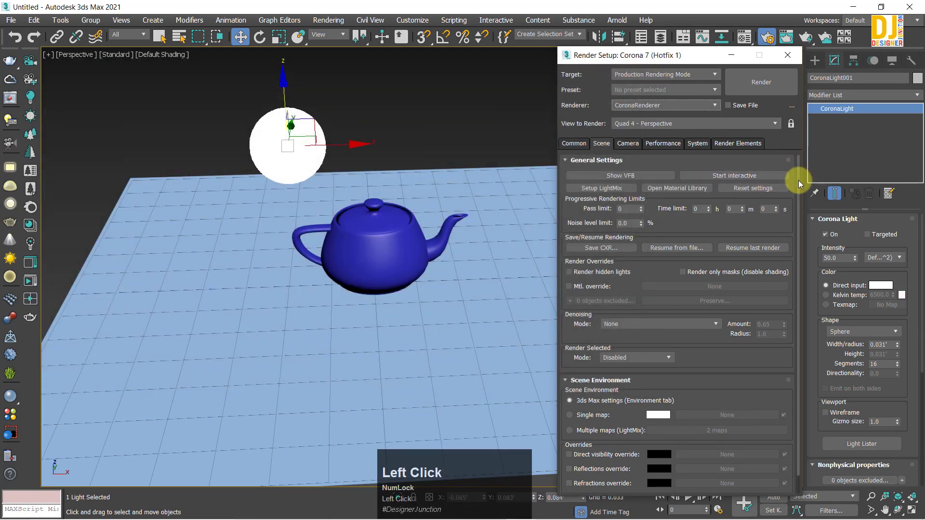
- Start a Corona interactive render of the perspective view and arrange its window beside Render Setup
click(712, 175)
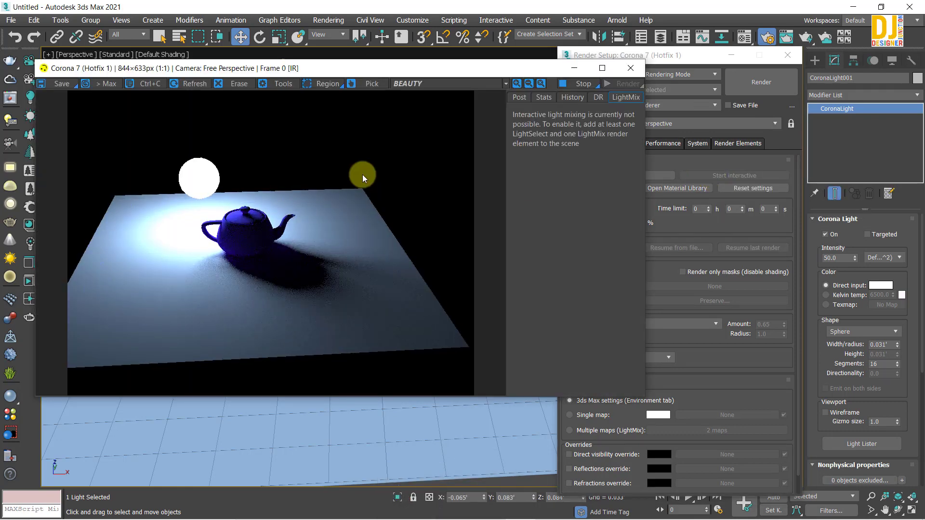
drag(185, 72, 256, 61)
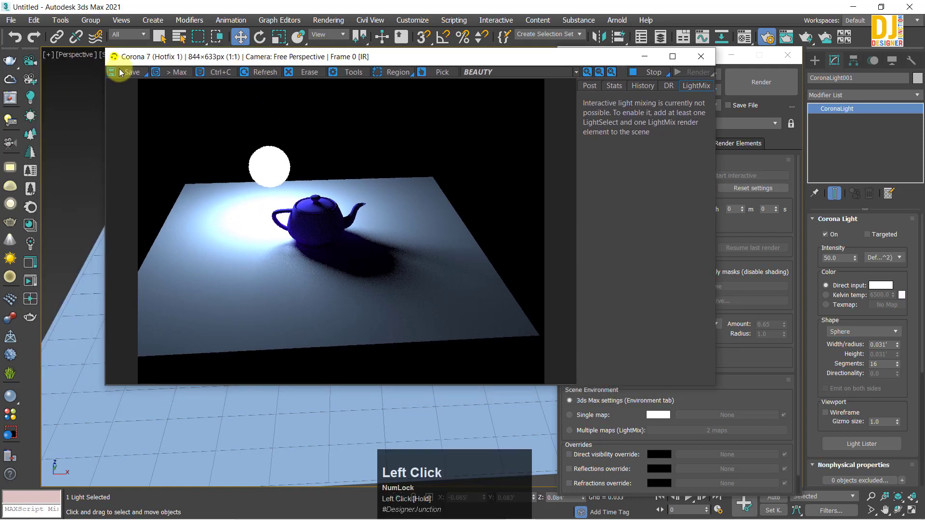
click(399, 263)
drag(380, 58, 310, 129)
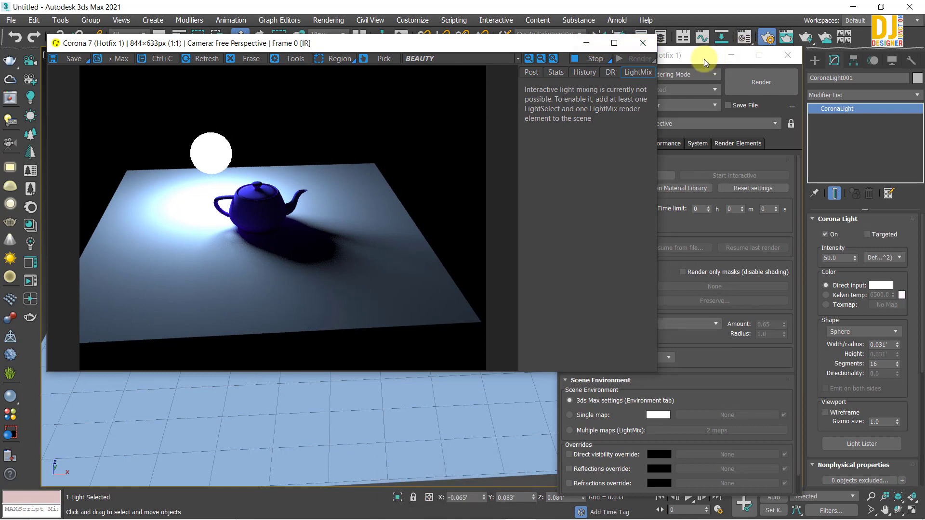
drag(704, 59, 753, 51)
click(298, 165)
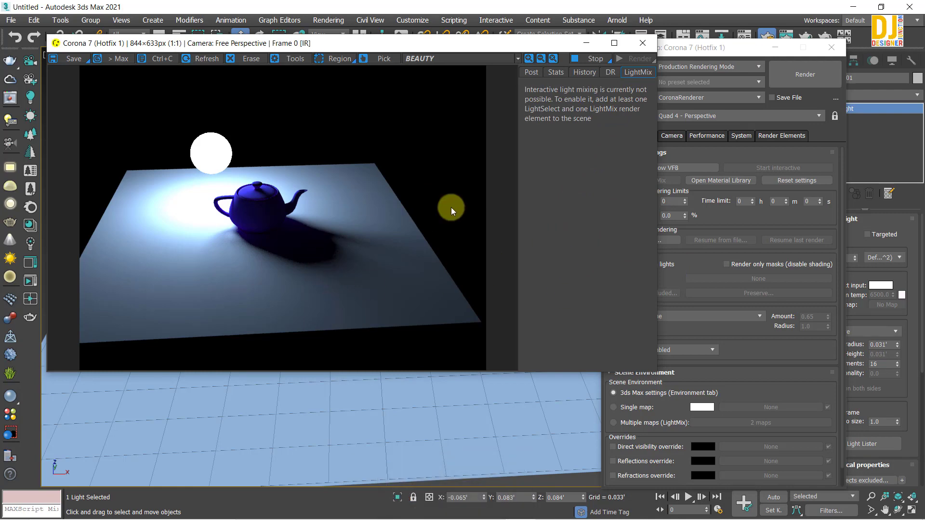
- Examine the rendered teapot up close, close the interactive render and bring Render Setup back beside the teapot
scroll(250, 232, up, 1)
middle_click(255, 259)
scroll(266, 229, up, 2)
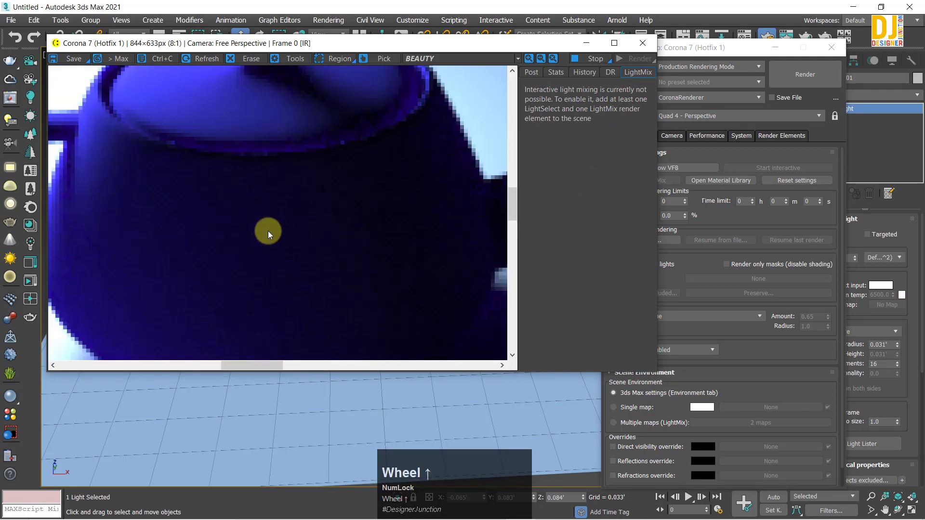
scroll(268, 230, down, 2)
scroll(268, 230, down, 1)
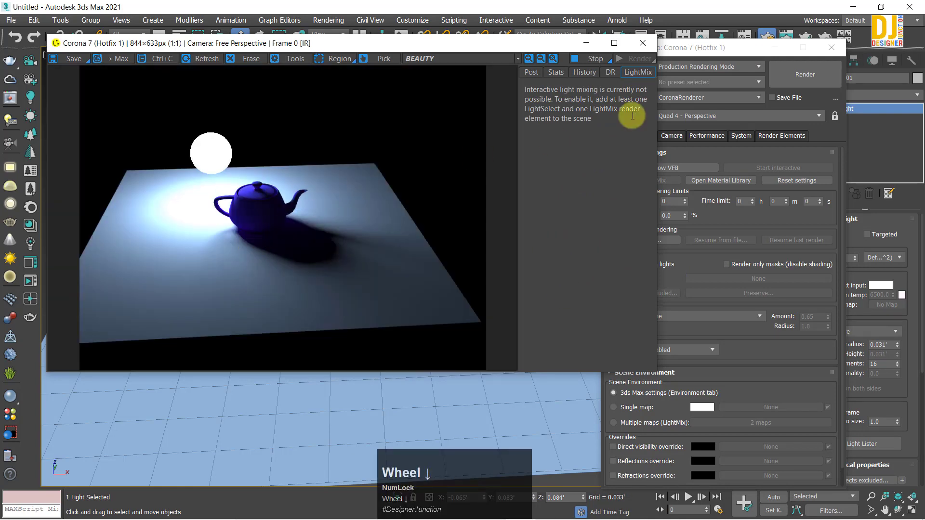
click(643, 43)
drag(652, 52, 556, 56)
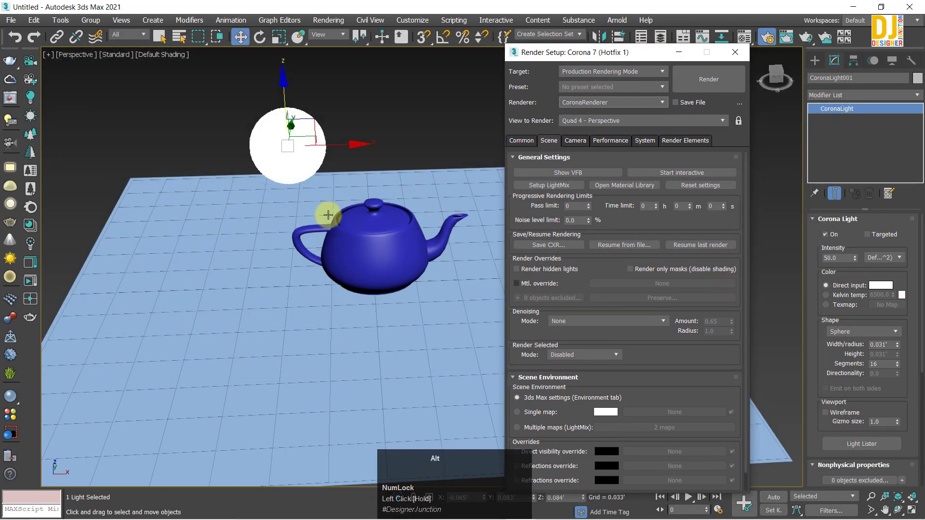
- Change the Corona light's shape to Rectangle and enlarge it to about 0.191' wide by 0.185' high
alt+middle_drag(328, 215, 196, 186)
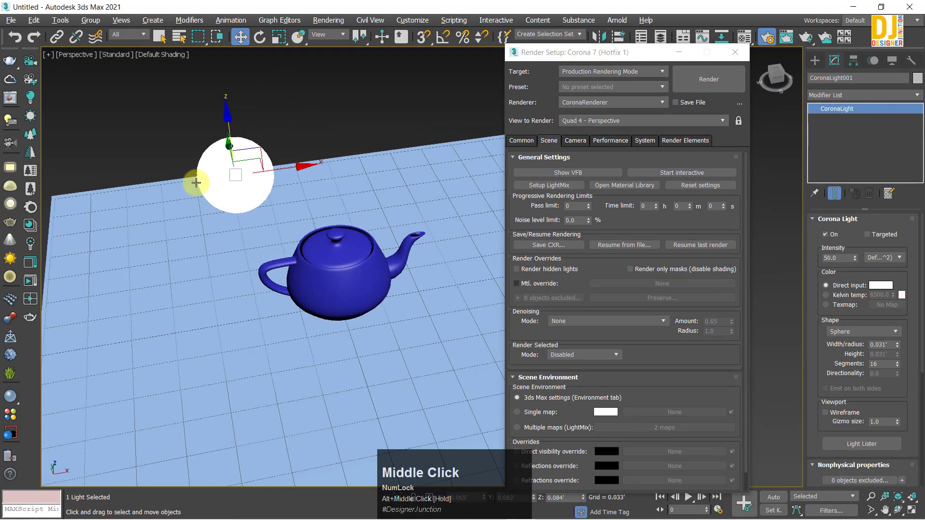
click(866, 331)
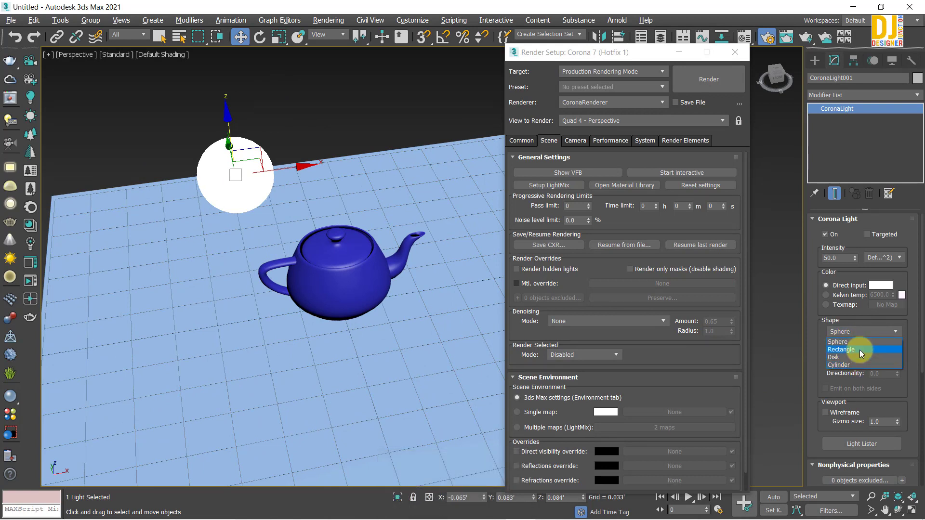
click(859, 350)
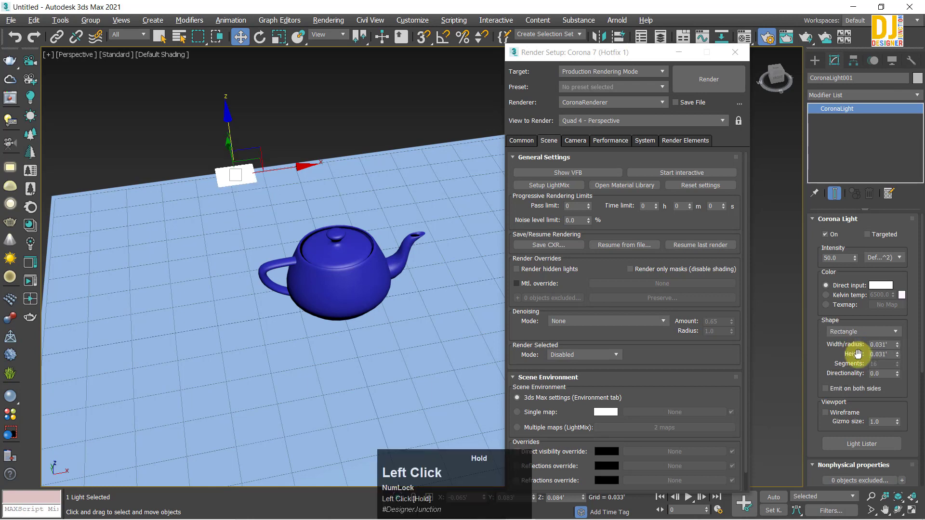
drag(899, 347, 890, 109)
- Centre the rectangular light over the teapot in the Top view
key(alt+w)
key(alt+w)
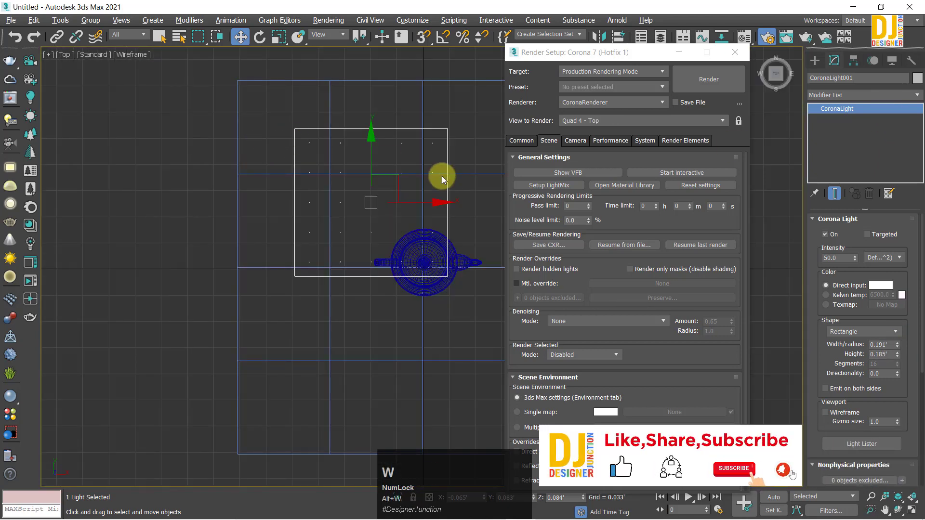
middle_drag(439, 175, 302, 182)
click(381, 224)
drag(382, 223, 356, 242)
key(alt+w)
- Raise the rectangular light above the teapot to a Z height of about 0.227' in the Front view
key(alt+w)
key(alt+w)
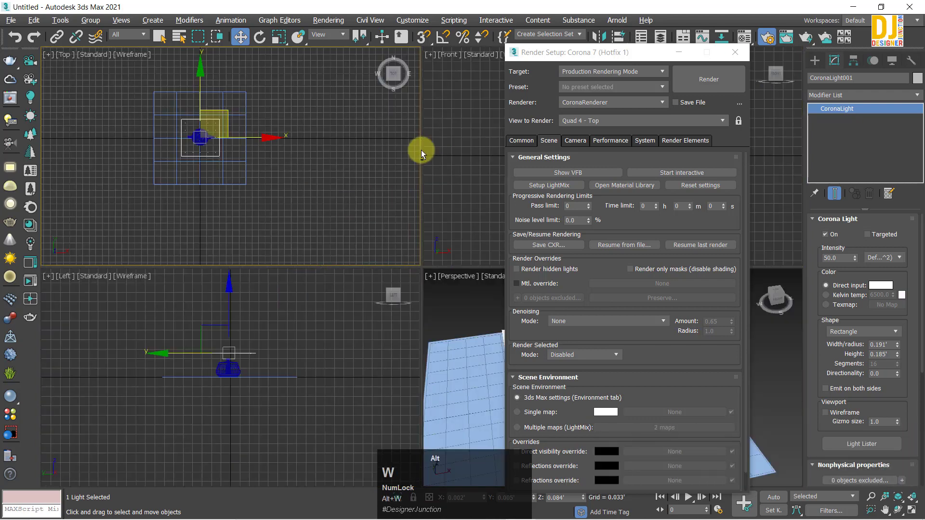
key(alt+w)
scroll(371, 200, down, 3)
middle_drag(398, 163, 359, 178)
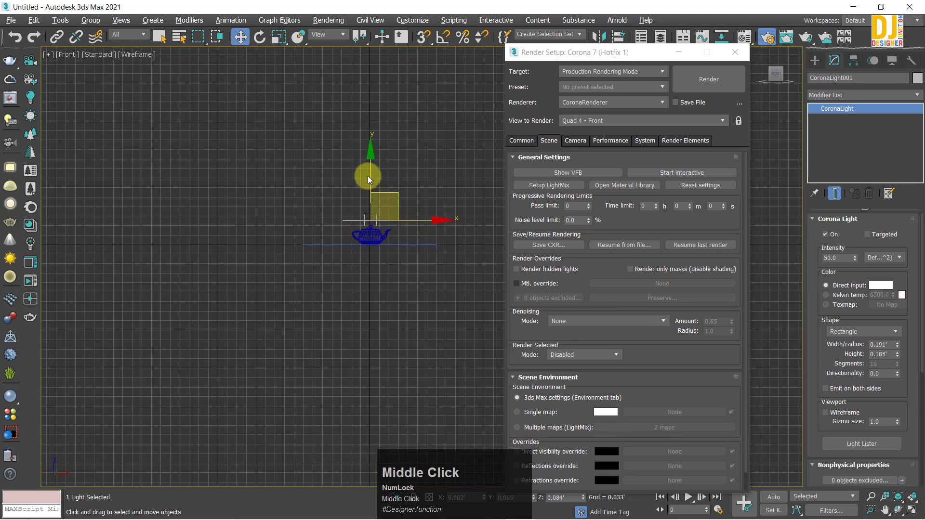
drag(368, 176, 378, 127)
key(alt+w)
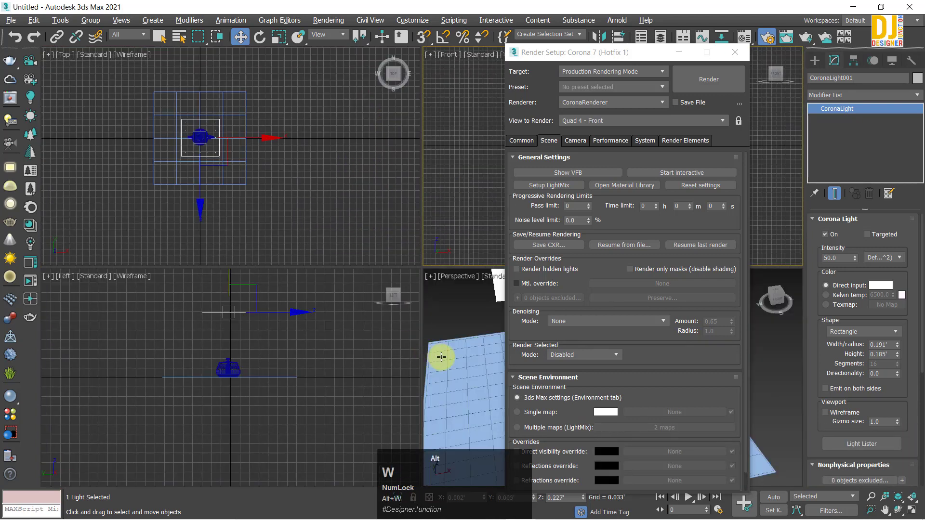
- Frame the teapot in the Perspective view, run a production render to check the lighting, and close the frame buffer
key(alt+w)
alt+middle_drag(442, 285, 425, 257)
scroll(327, 248, down, 5)
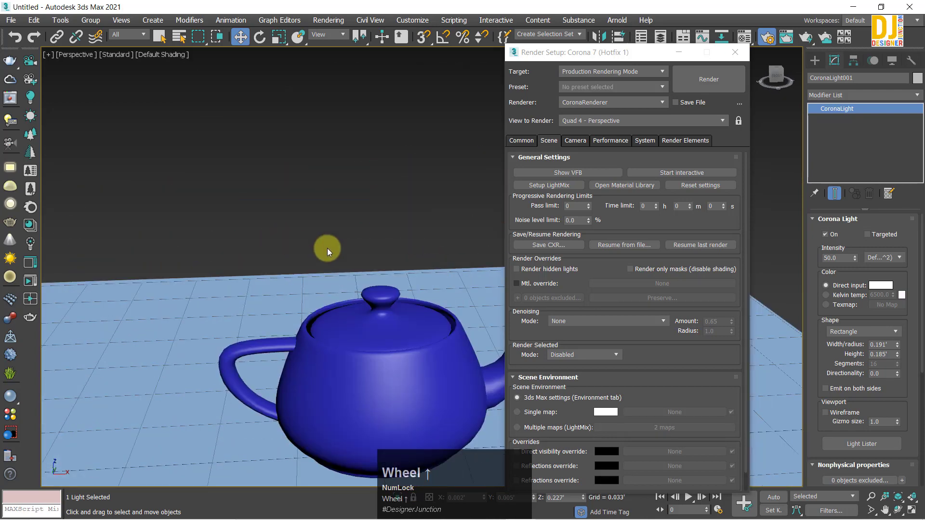
alt+middle_drag(327, 247, 394, 203)
scroll(350, 226, up, 4)
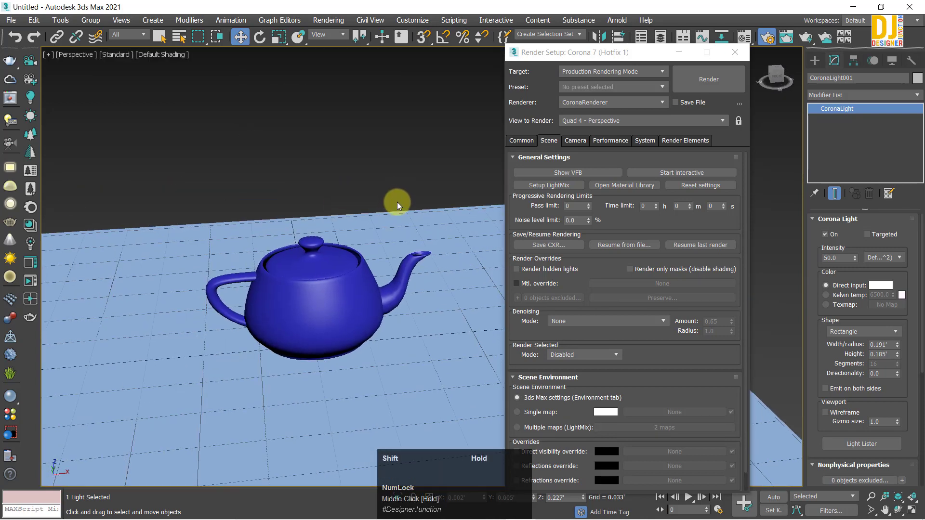
key(shift+q)
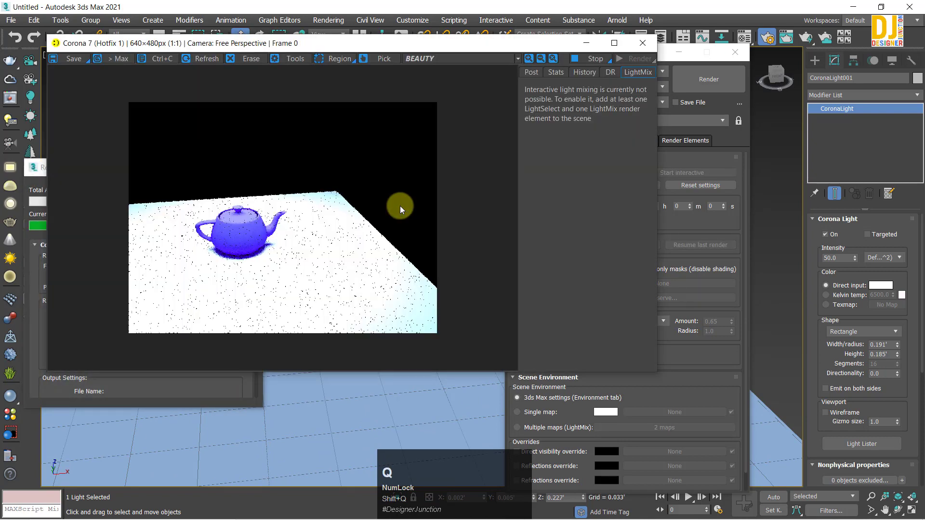
click(643, 43)
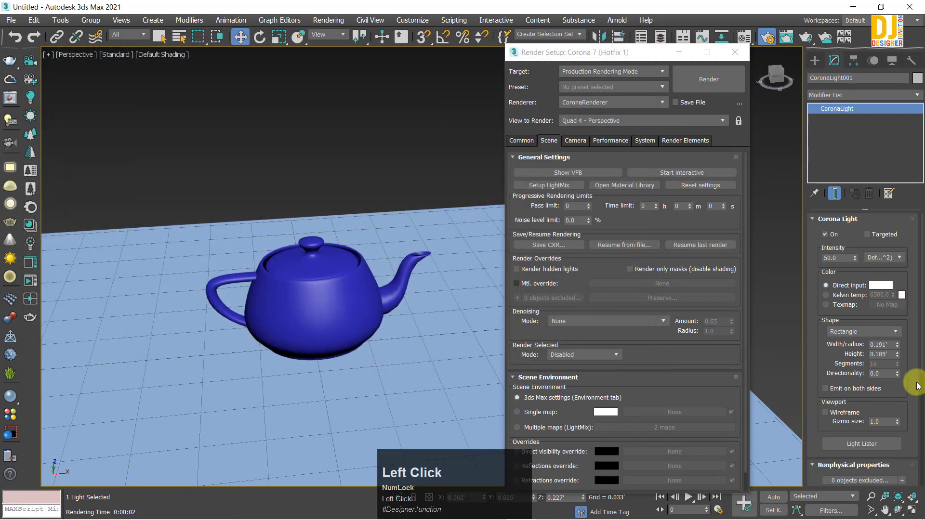
- Set the light's intensity to 2.0 and start an interactive render of the teapot
click(837, 258)
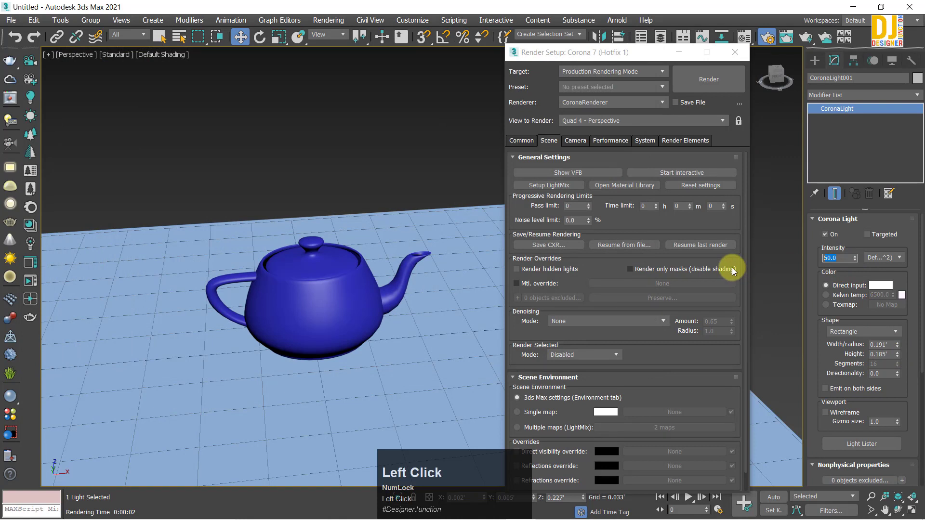
text(1.0)
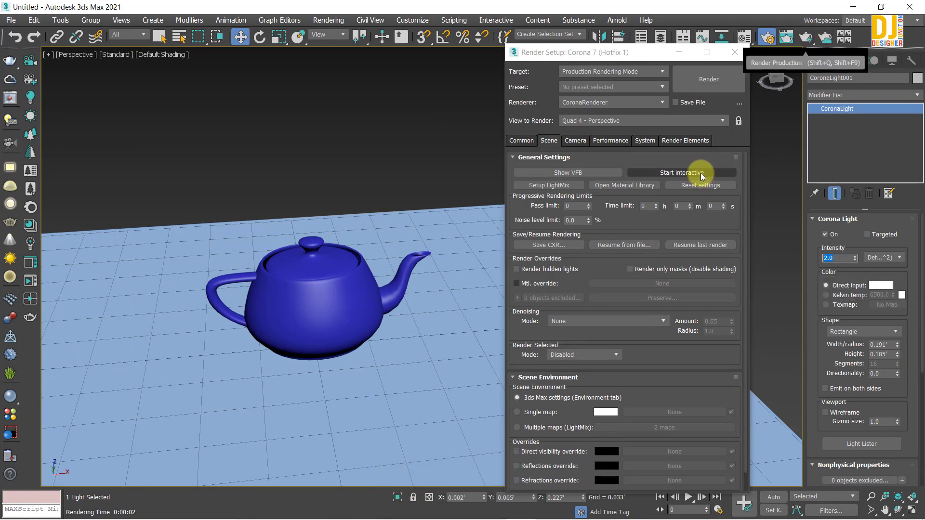
click(666, 172)
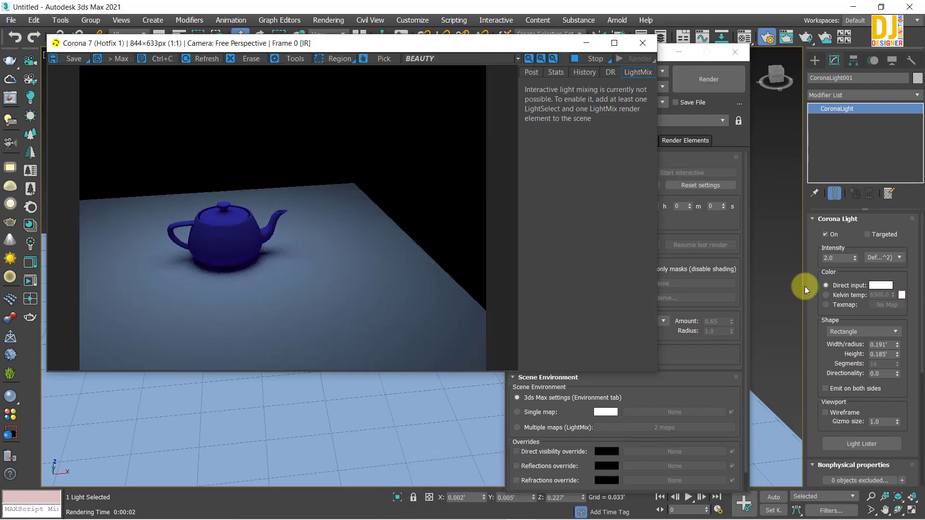
- Set the light's intensity to 5.0 and render the perspective view again to check the brightness
click(833, 257)
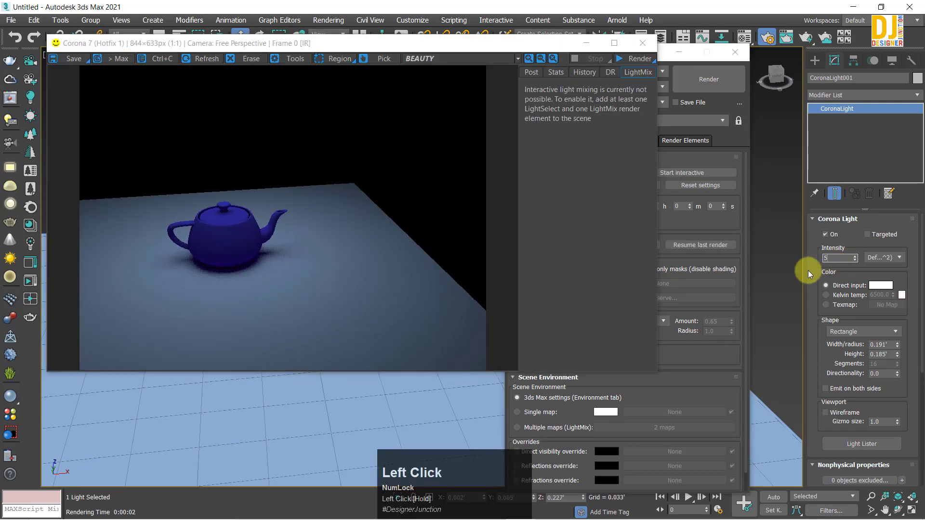
key(Return)
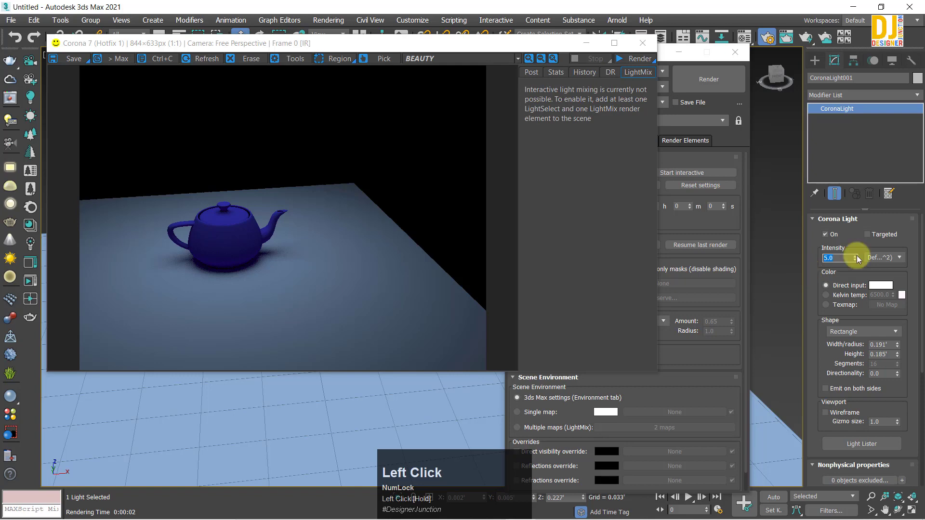
click(634, 59)
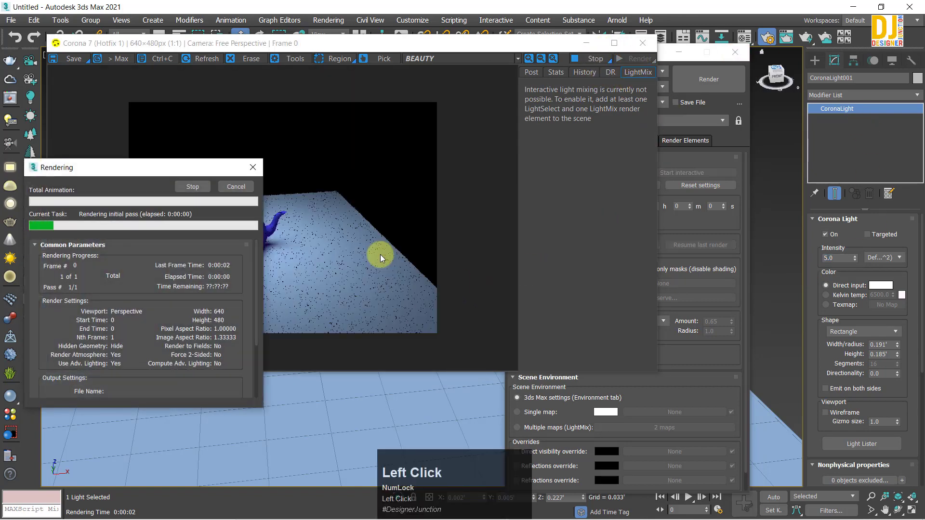
click(375, 189)
scroll(219, 271, up, 1)
scroll(221, 267, down, 1)
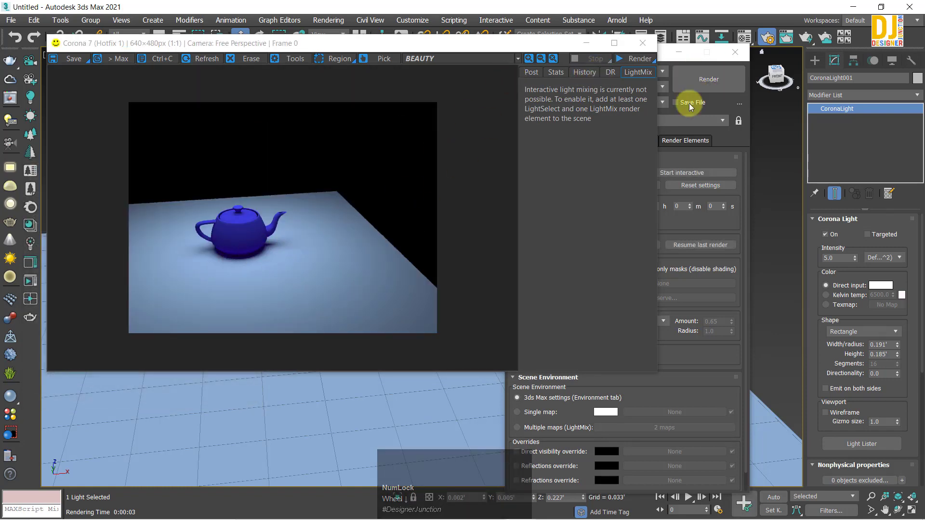
- Close the rendered image and move the Render Setup window clear of the teapot
click(704, 369)
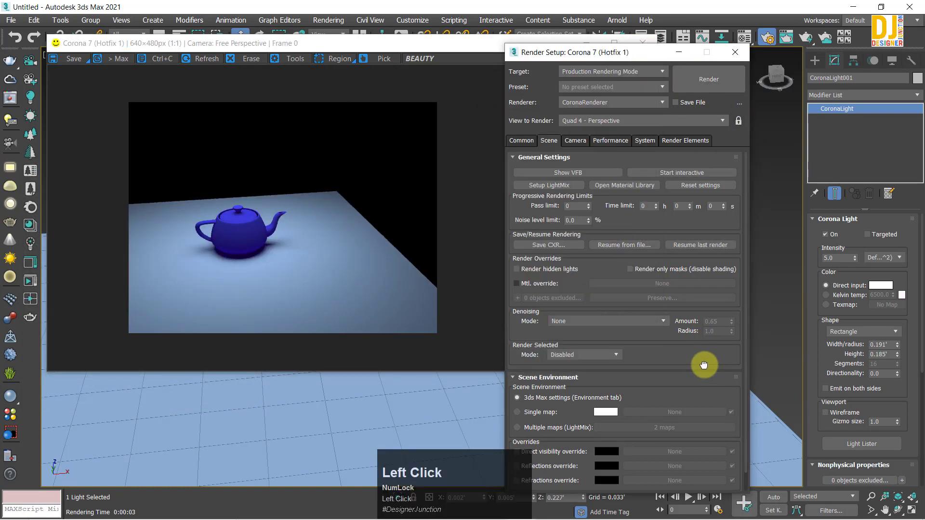
drag(520, 59, 553, 28)
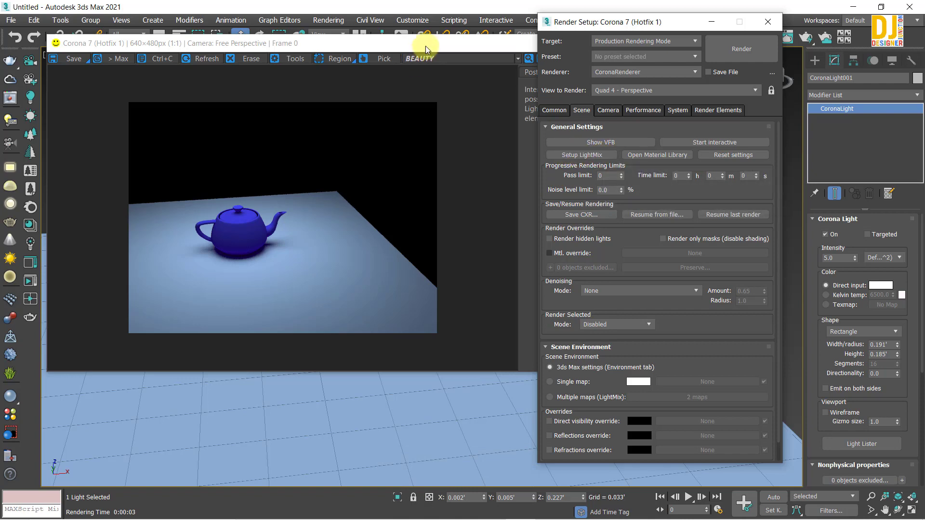
drag(425, 45, 420, 69)
click(633, 73)
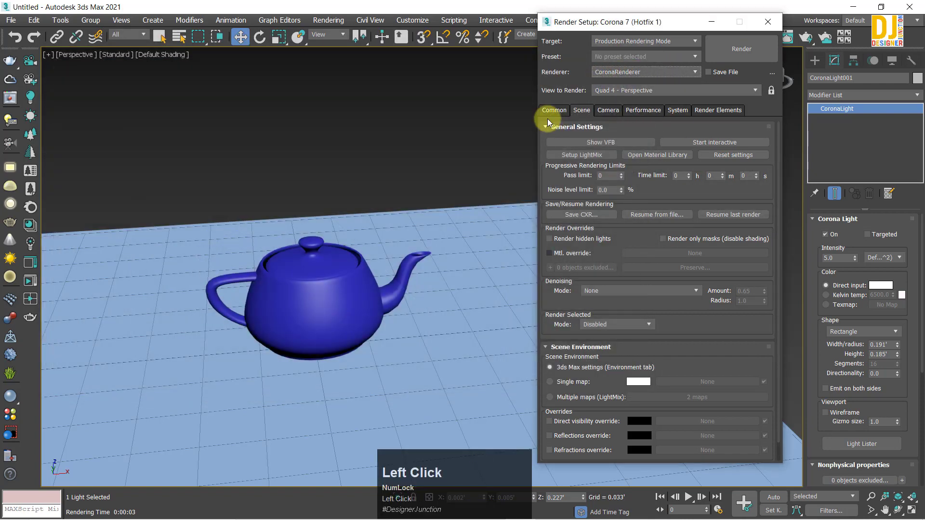
drag(559, 21, 603, 22)
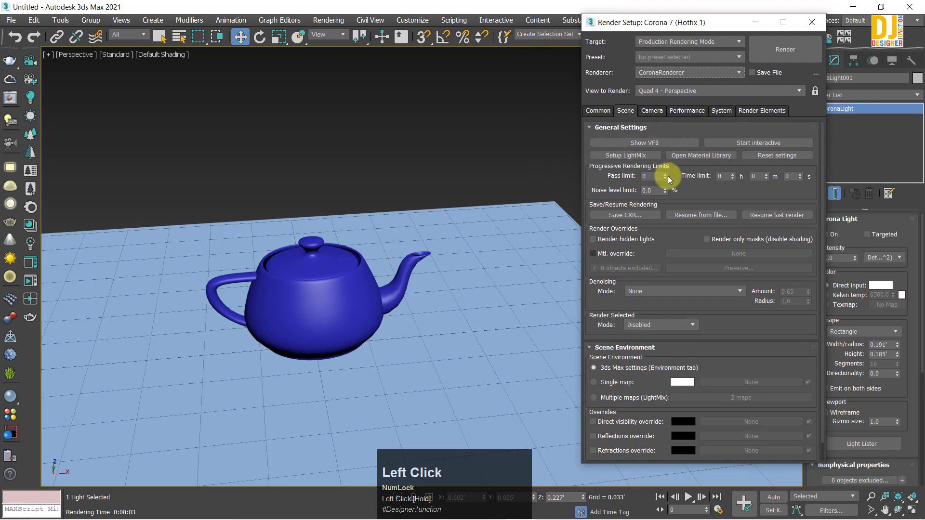
- Show the Interactive LightMix setup options for separating light layers, and close them without generating anything
click(612, 157)
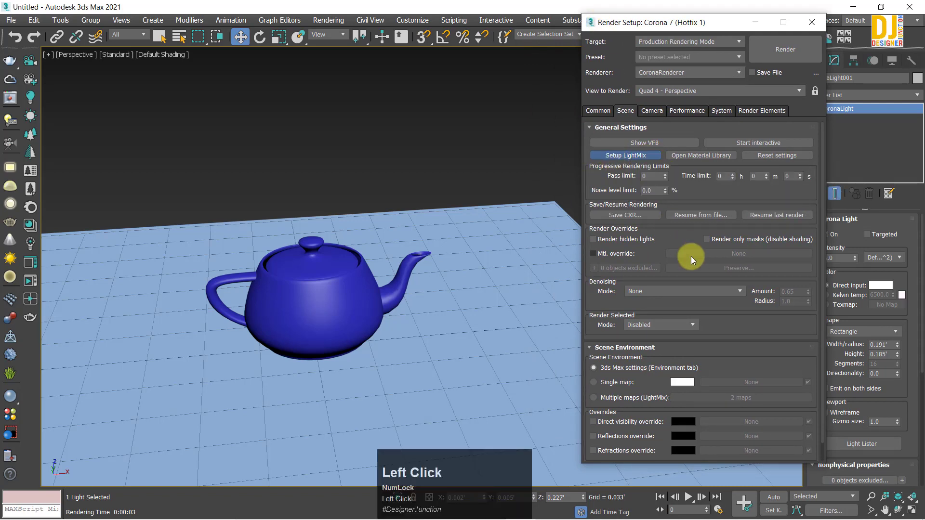
drag(734, 252, 630, 246)
drag(446, 173, 350, 77)
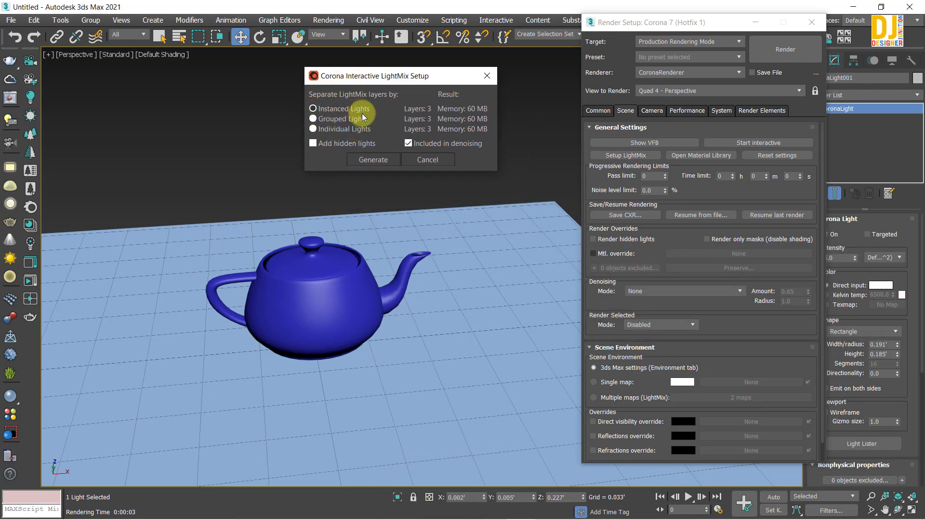
drag(349, 77, 456, 38)
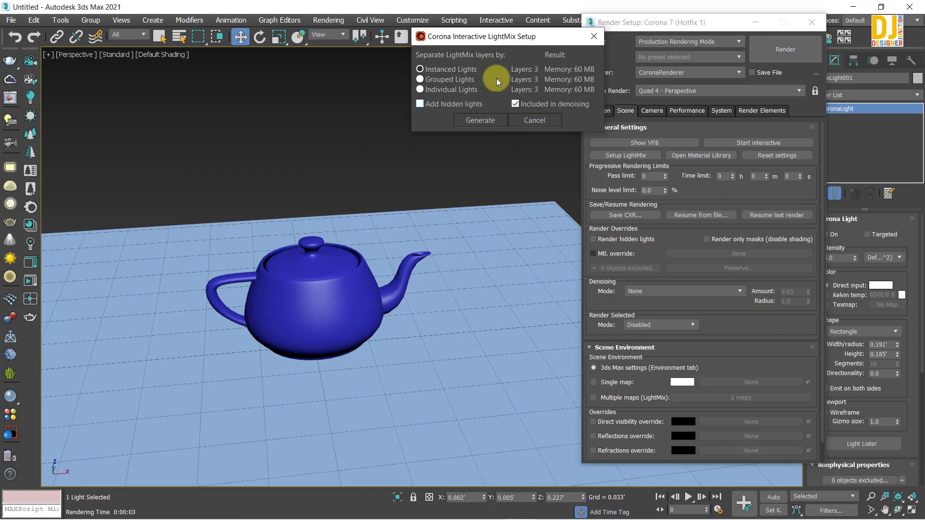
click(600, 36)
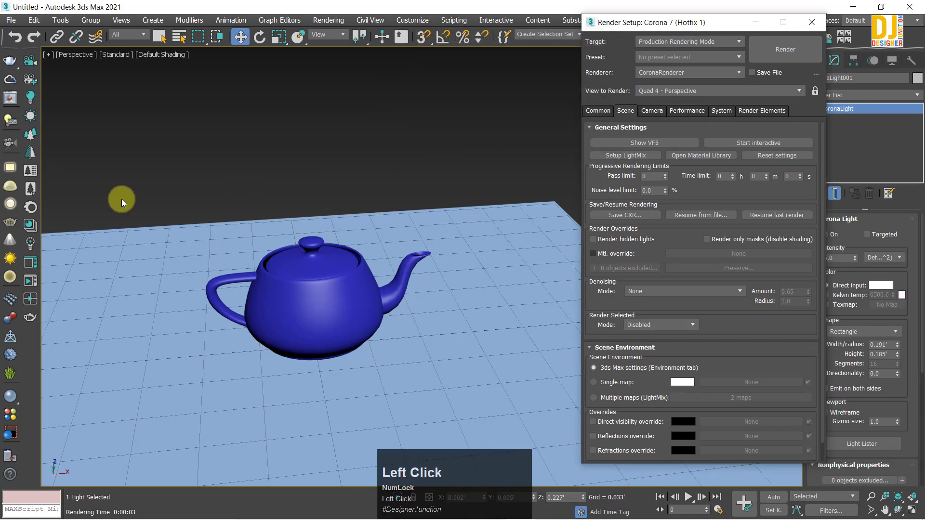
- Draw a second rectangular Corona light, about 0.02' by 0.035', on the plane behind the teapot's handle
click(10, 204)
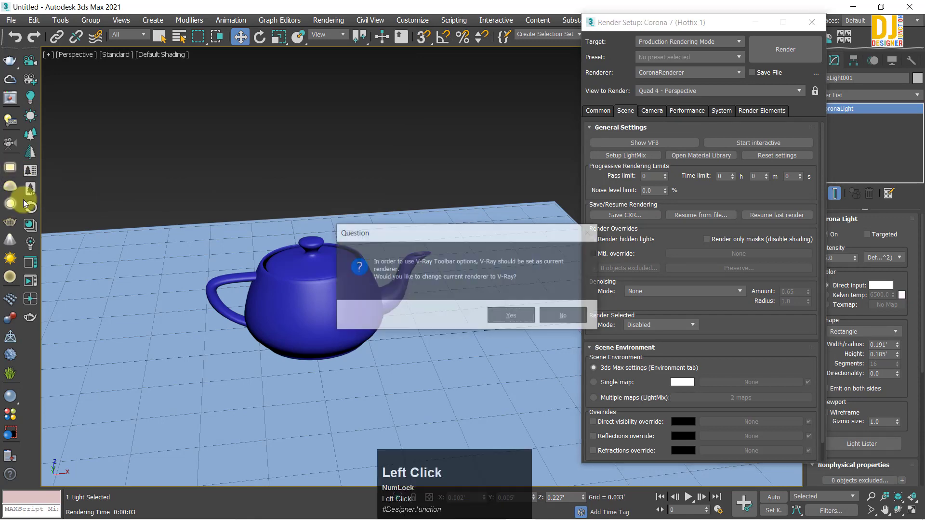
click(30, 98)
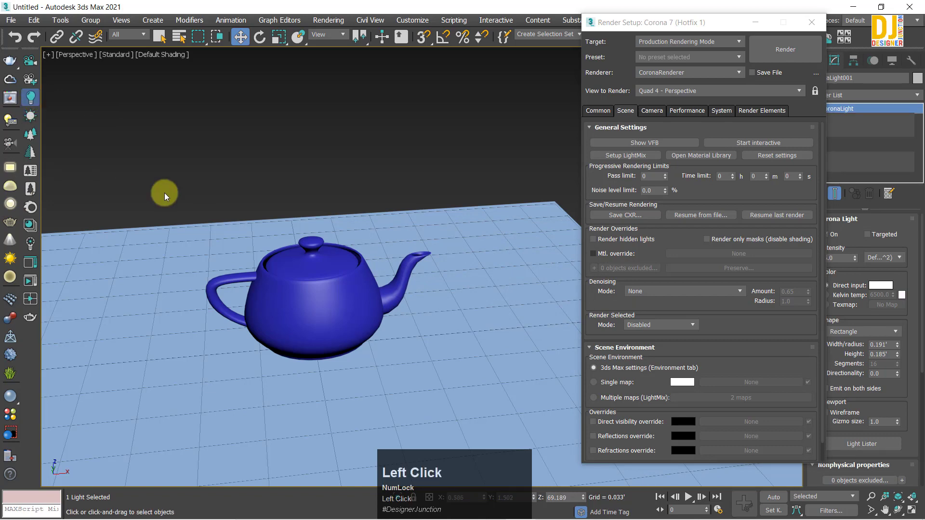
alt+middle_drag(305, 200, 228, 218)
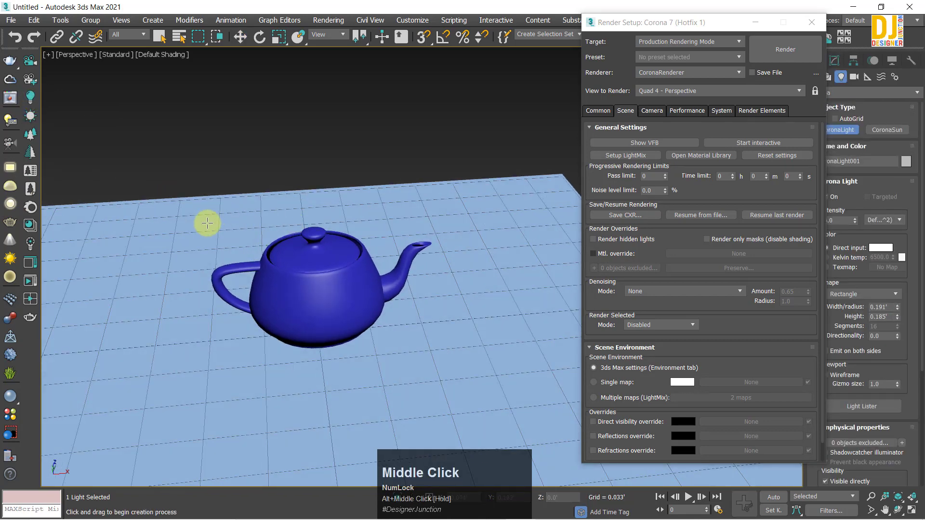
mouse_move(220, 228)
mouse_down()
mouse_move(244, 241)
mouse_move(231, 239)
mouse_up()
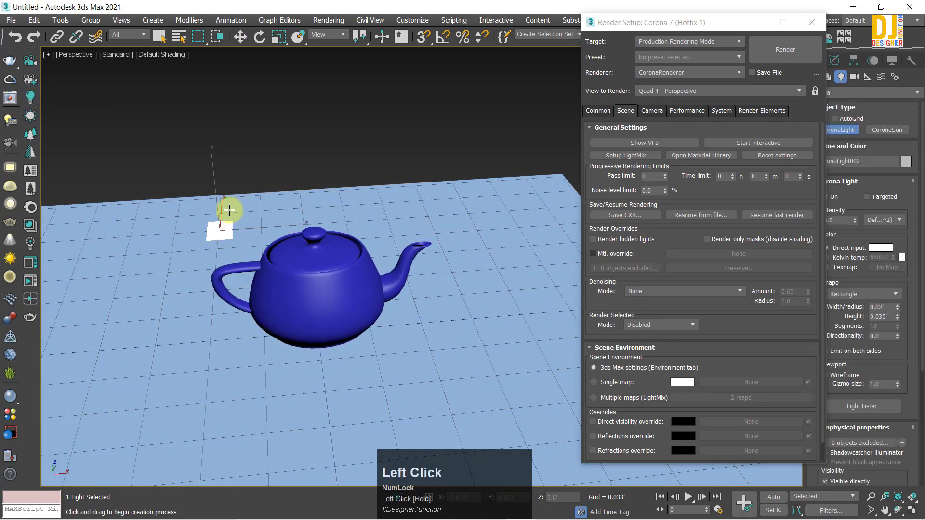
right_click(227, 208)
- Change the second light's shape to Sphere and raise it to a Z height of about 0.049'
drag(659, 25, 577, 26)
click(834, 60)
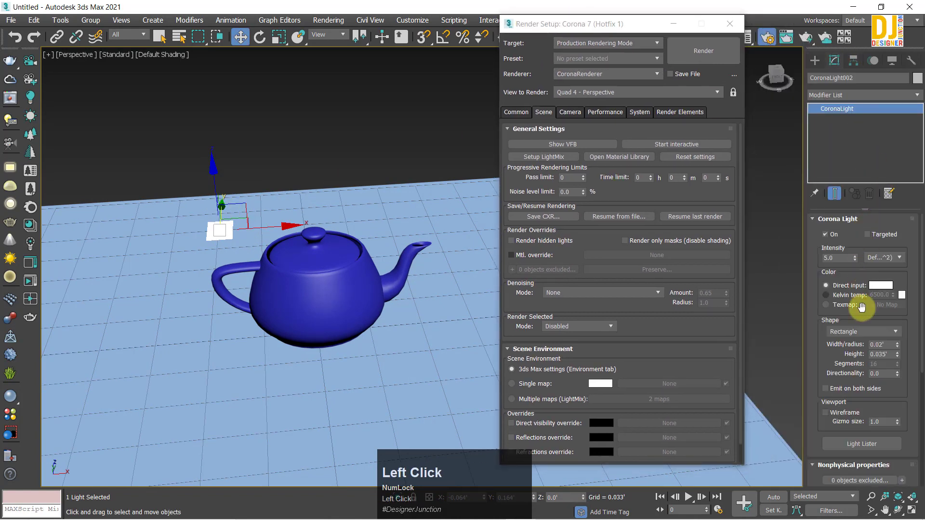
click(864, 332)
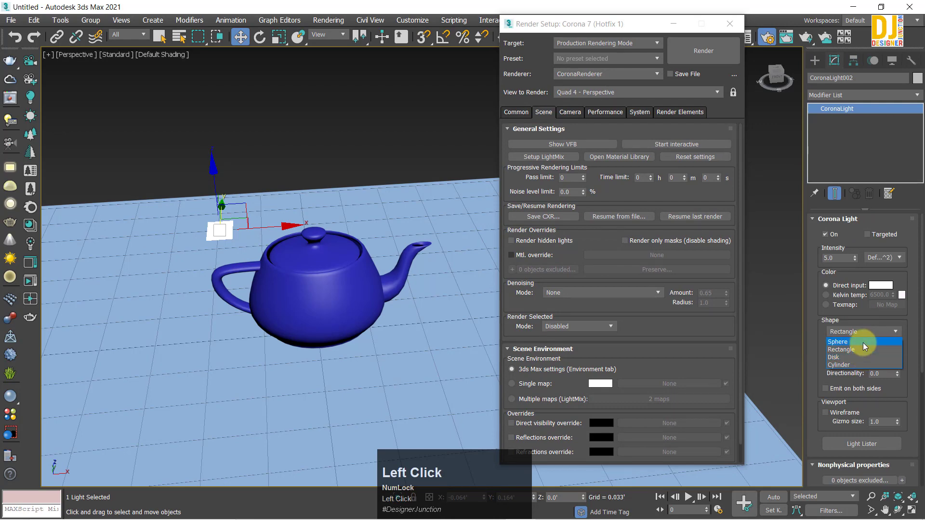
click(864, 342)
alt+middle_drag(243, 270, 178, 229)
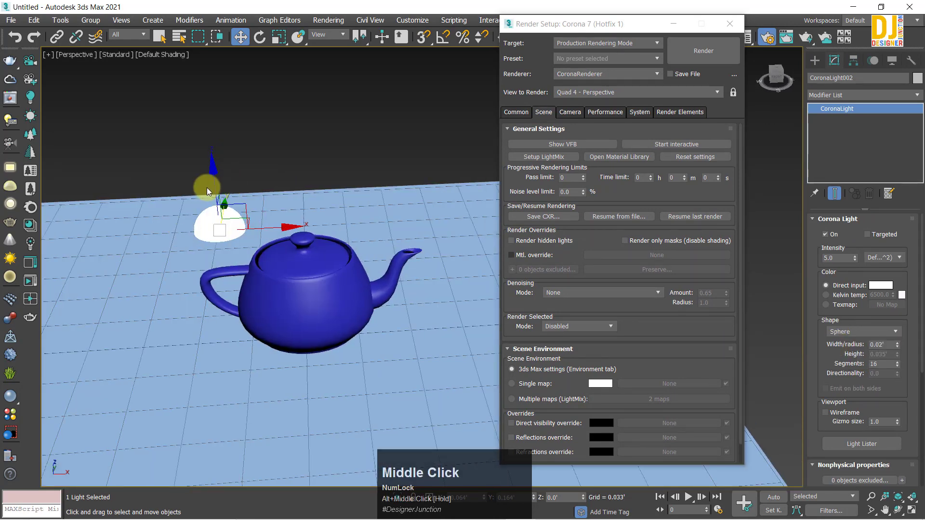
drag(215, 186, 215, 126)
- Clone the sphere light once as an instance, placing it along the X axis on the teapot's spout side
middle_drag(289, 174, 235, 178)
mouse_move(235, 178)
shift+mouse_down()
mouse_move(437, 186)
mouse_move(414, 194)
shift+mouse_up()
click(395, 241)
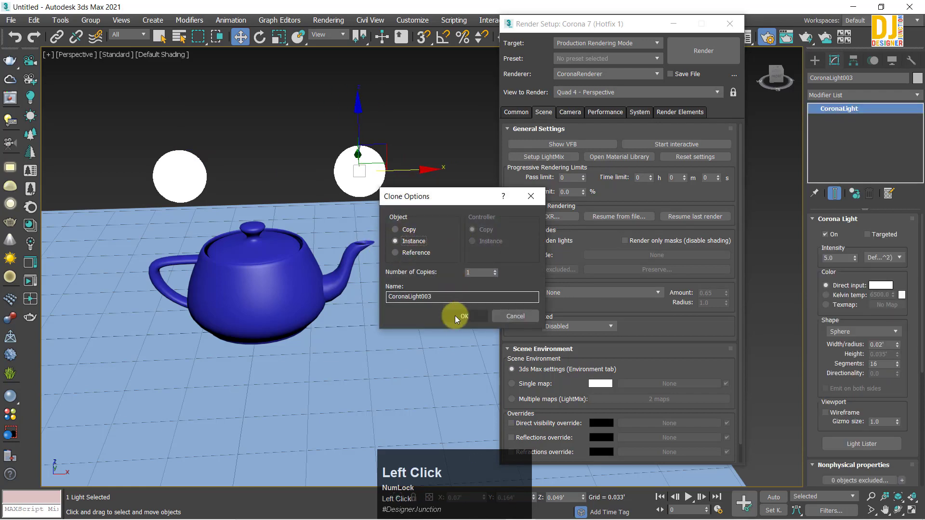
middle_drag(397, 168, 417, 172)
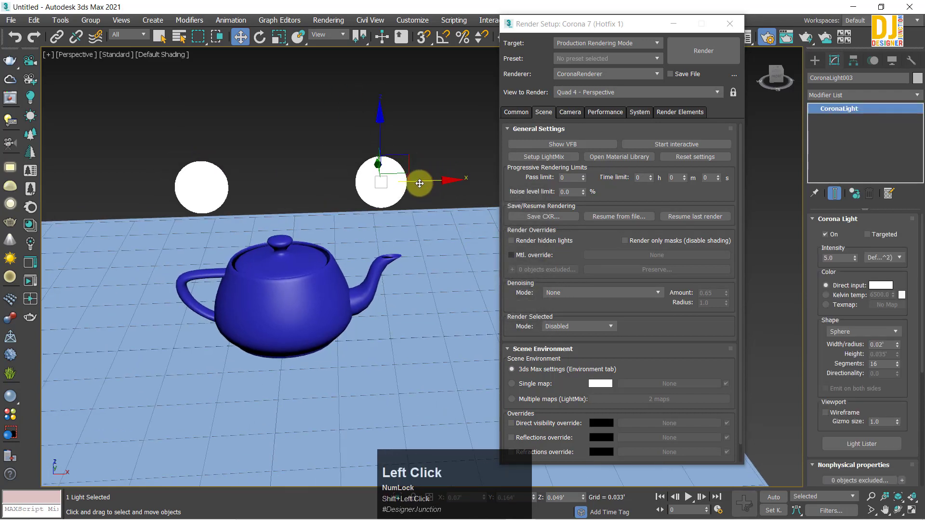
- Clone a sphere light as an independent copy midway between the other two, above the teapot, and enlarge the copy's radius
shift+drag(419, 181, 344, 188)
click(395, 229)
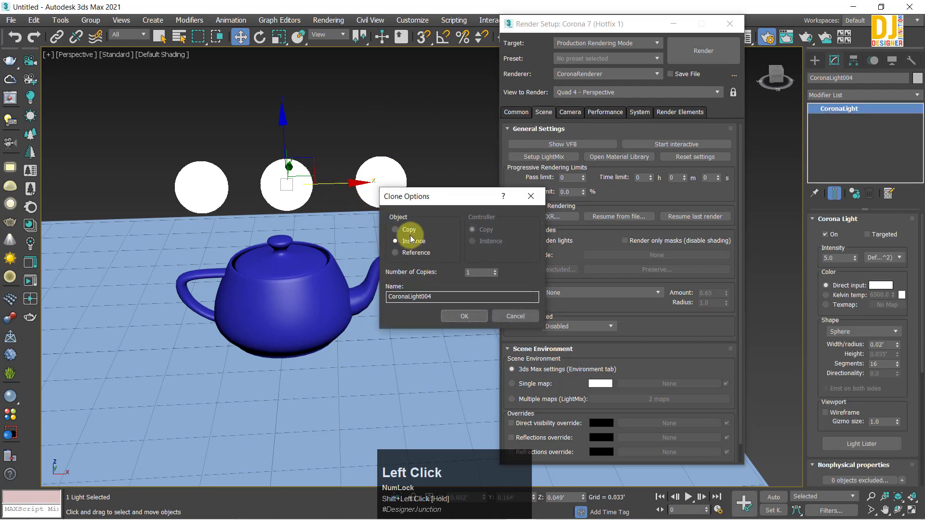
click(463, 319)
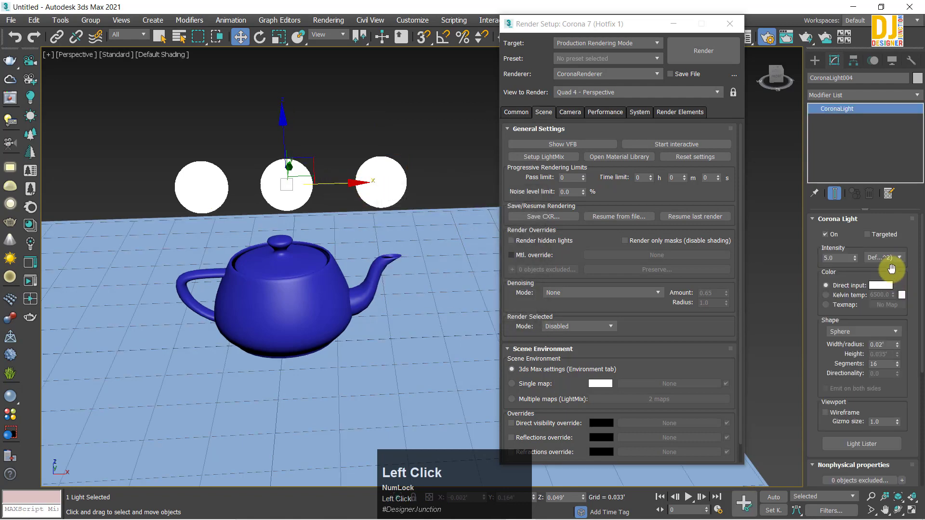
drag(896, 345, 898, 314)
drag(332, 190, 336, 182)
click(354, 85)
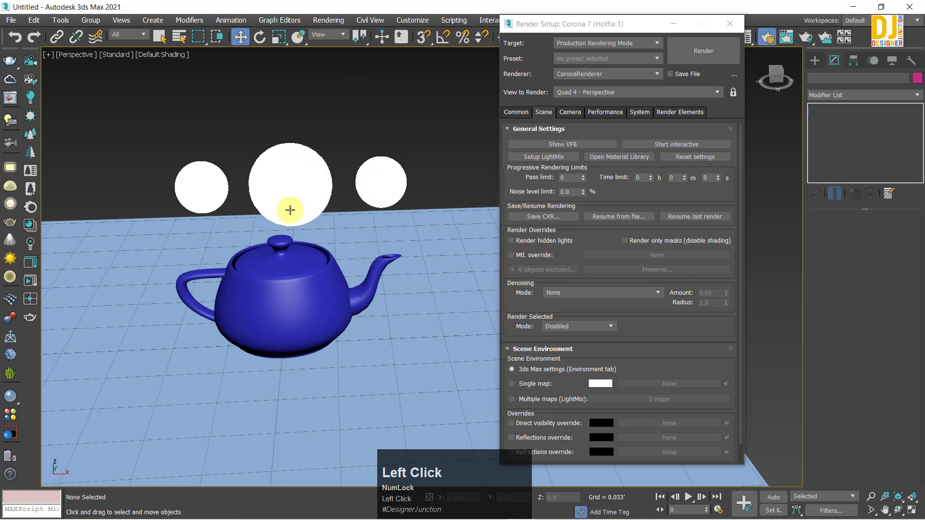
- Review the Interactive LightMix setup's options for separating layers by instanced, grouped or individual lights
click(547, 160)
drag(584, 172, 529, 90)
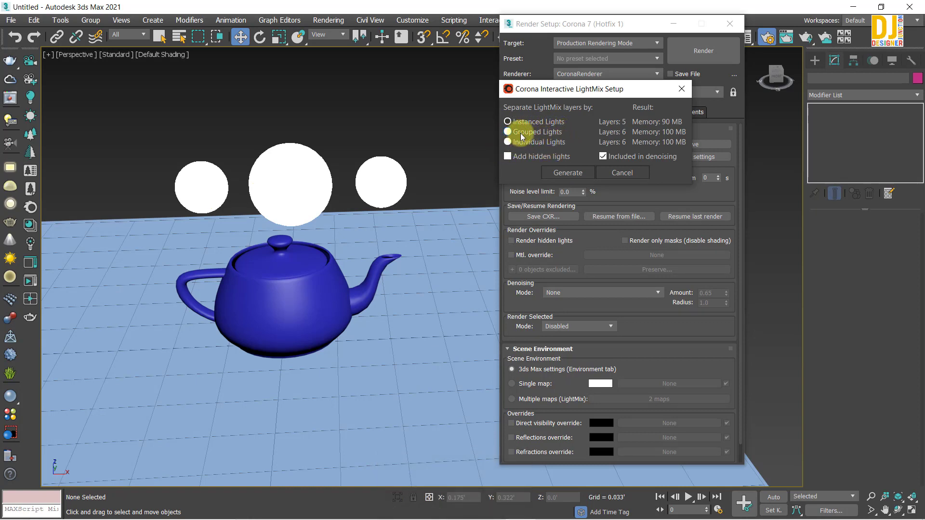
drag(667, 91, 541, 60)
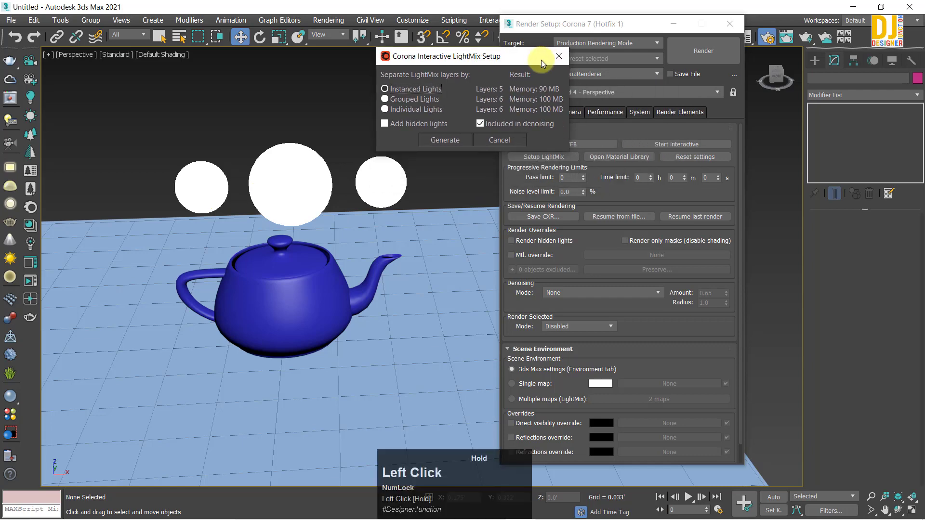
- Run an interactive render with the three sphere lights, check its LightMix settings, and close the frame buffer
click(661, 145)
drag(374, 69, 531, 39)
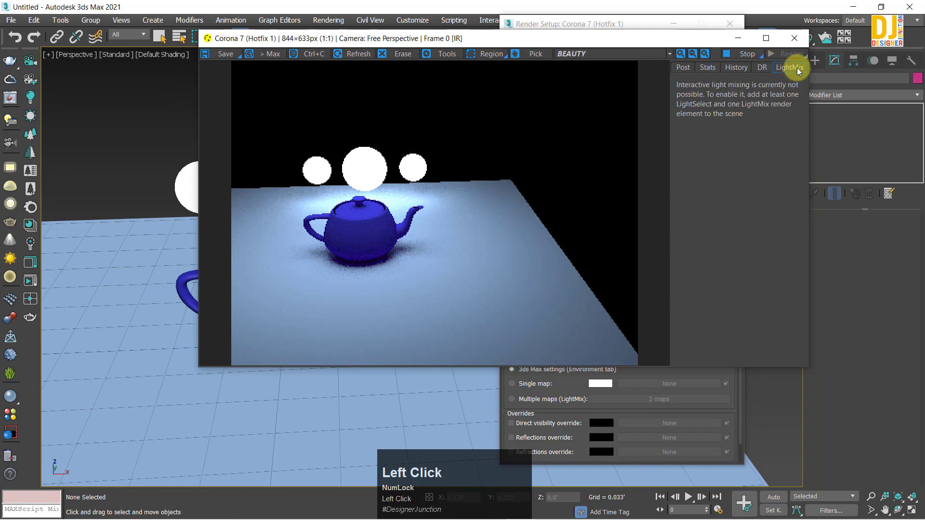
click(794, 38)
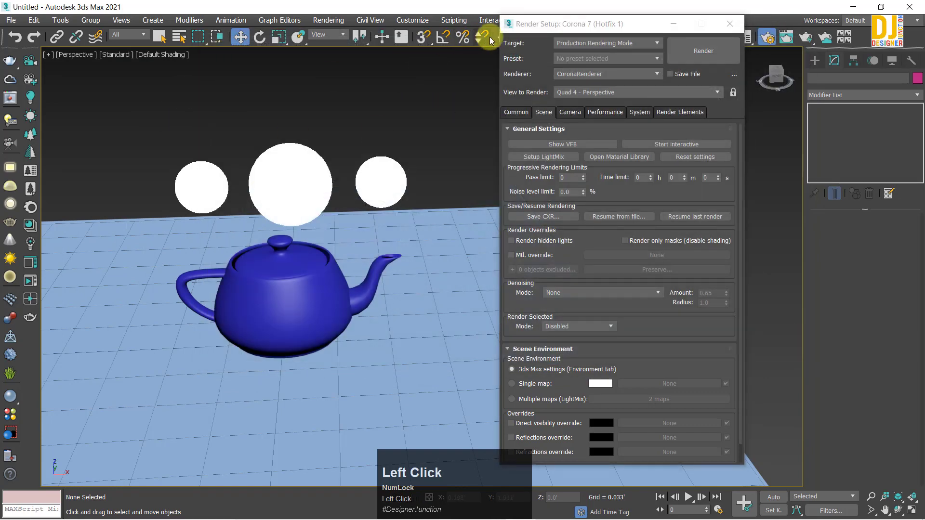
- Assign a CoronaSky map as the scene's environment map and close the environment settings
drag(545, 23, 584, 39)
click(495, 91)
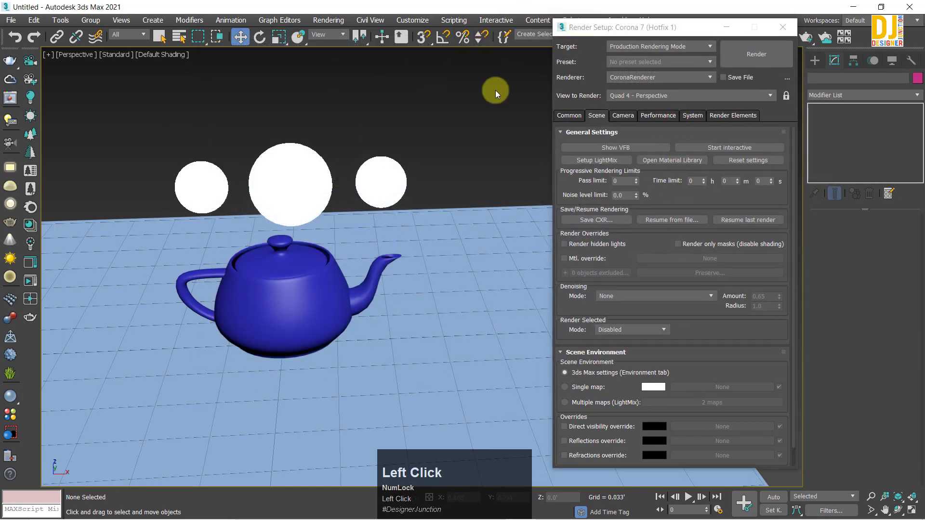
click(328, 21)
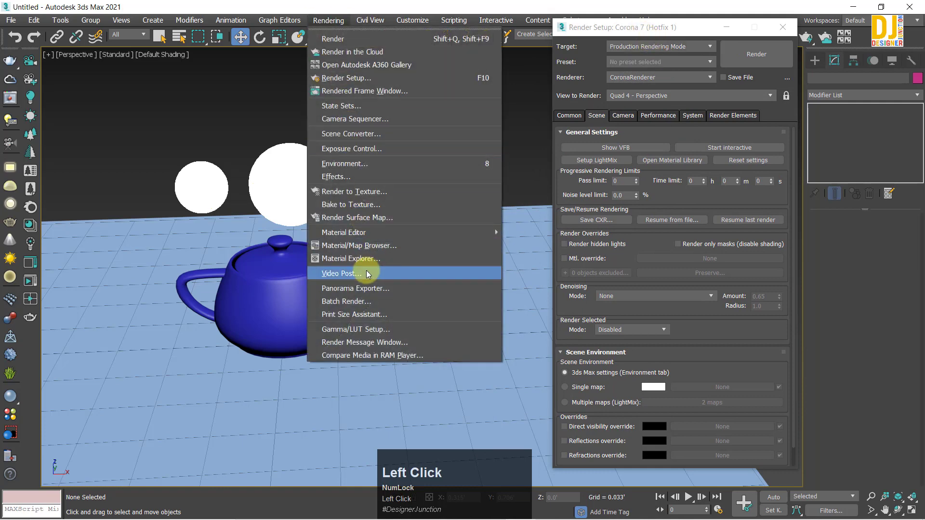
click(344, 164)
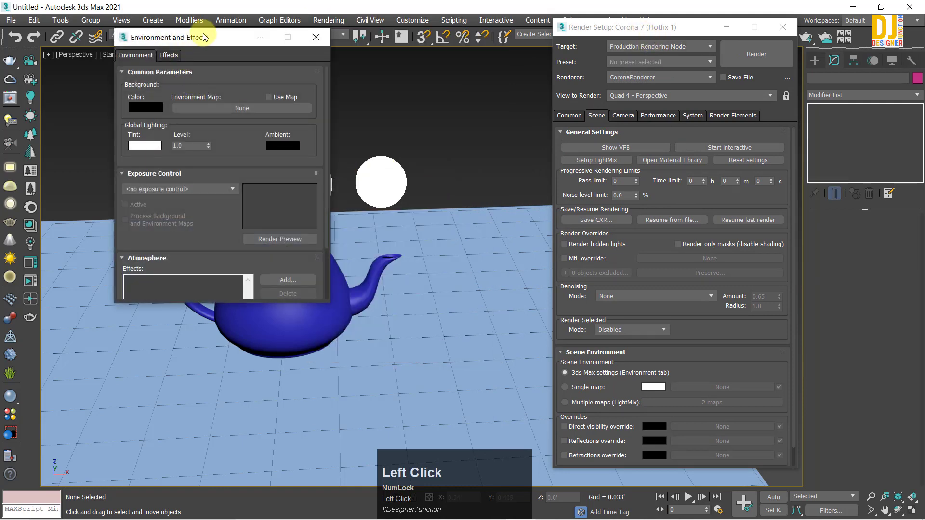
drag(200, 35, 359, 19)
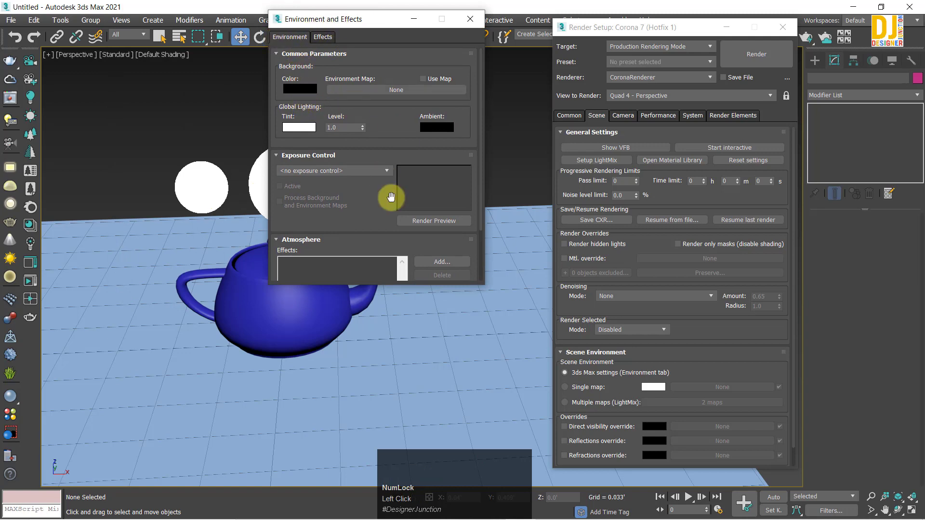
mouse_move(361, 223)
mouse_down()
mouse_move(362, 205)
mouse_move(362, 224)
mouse_up()
click(393, 90)
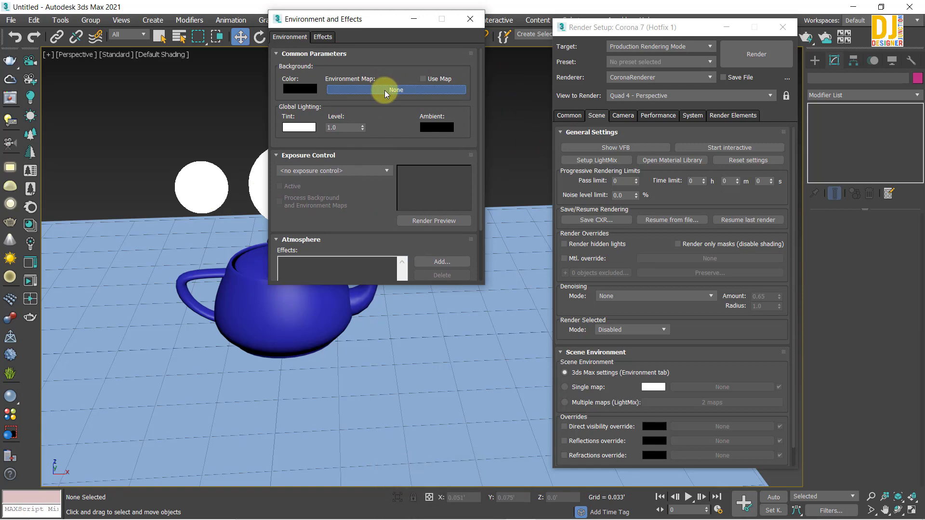
click(387, 89)
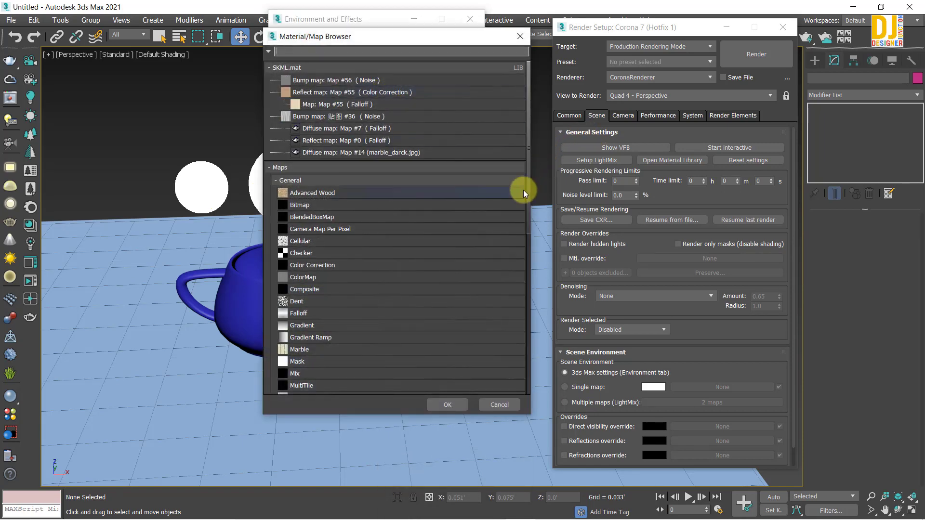
click(302, 180)
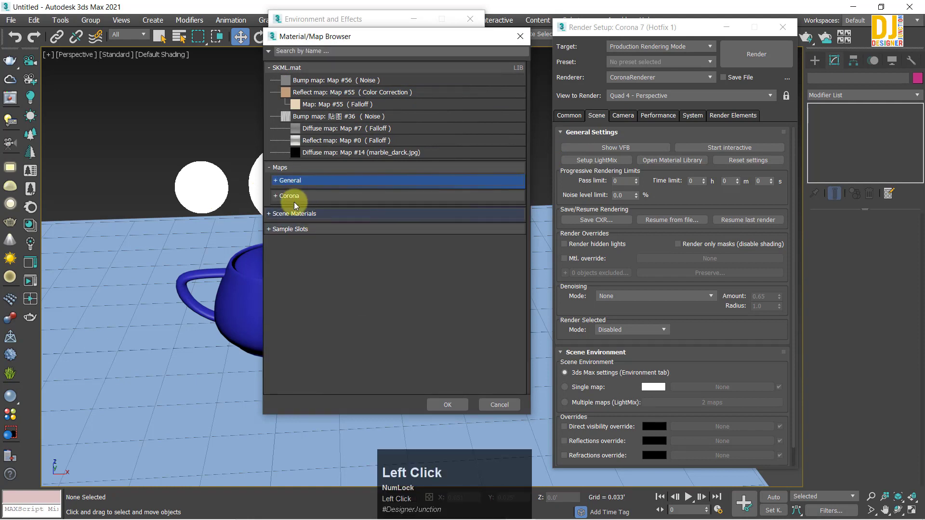
click(291, 196)
scroll(326, 242, down, 5)
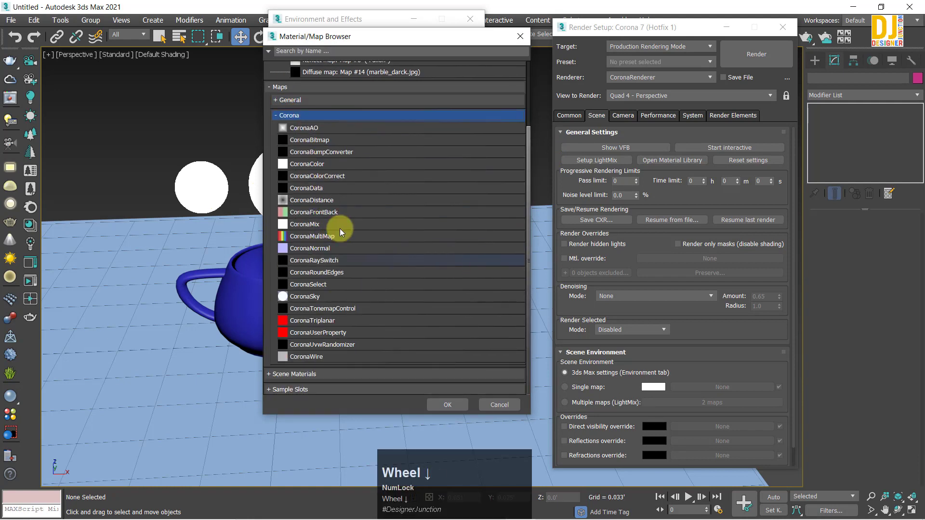
double_click(293, 296)
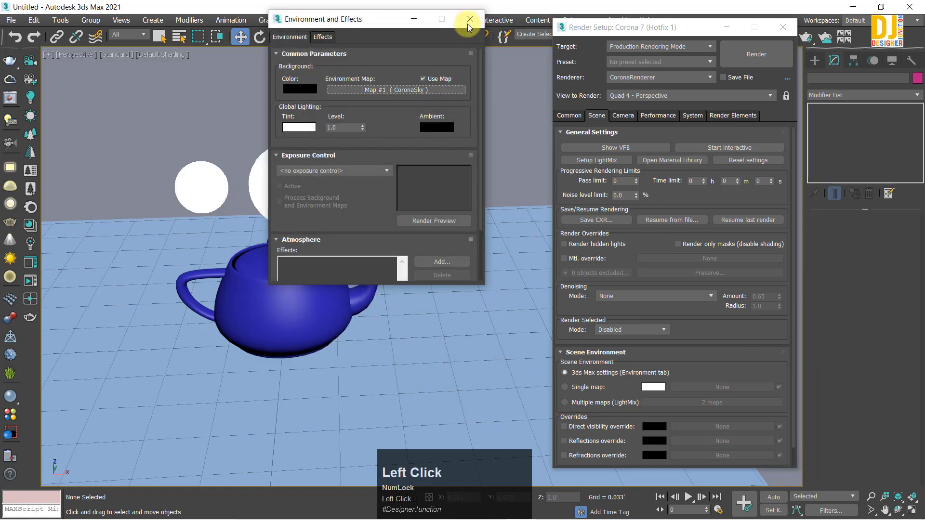
click(472, 19)
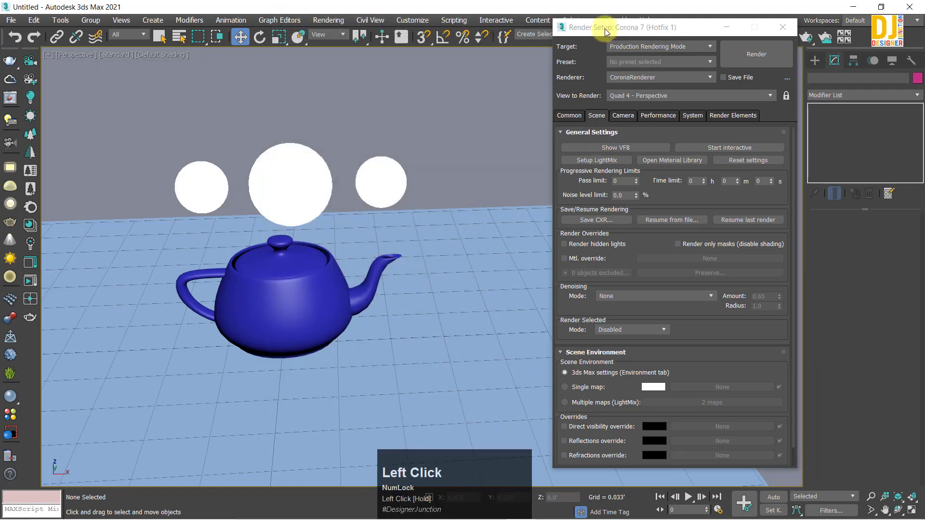
- Generate the interactive LightMix layers separated by Instanced Lights, with denoising included
drag(605, 28, 581, 27)
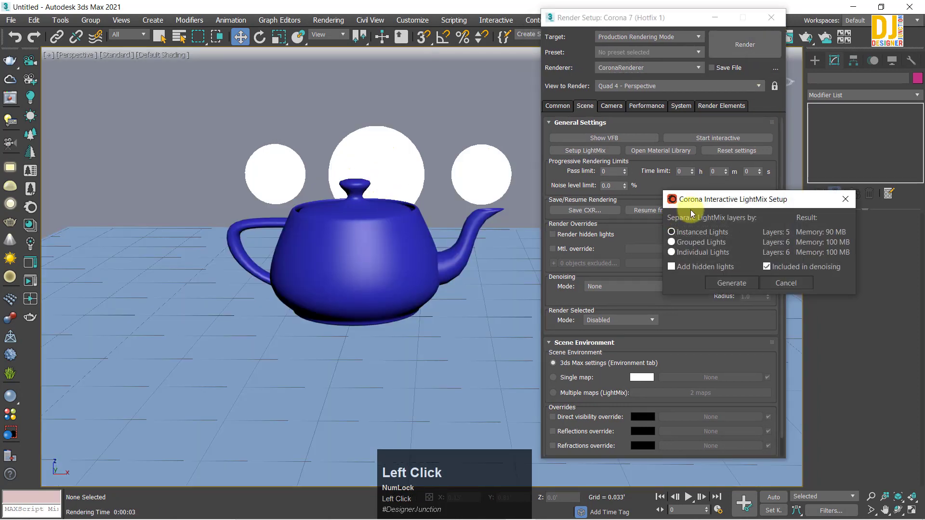
drag(691, 195, 216, 76)
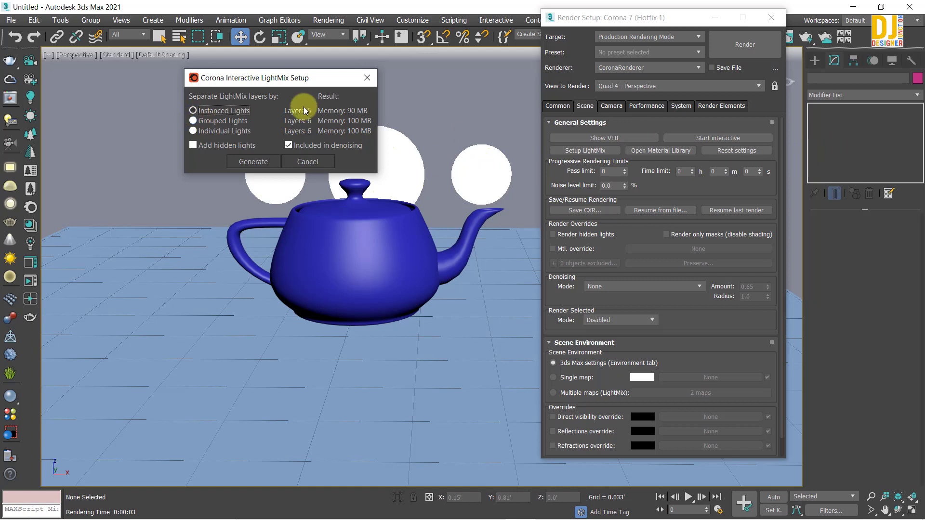
click(195, 130)
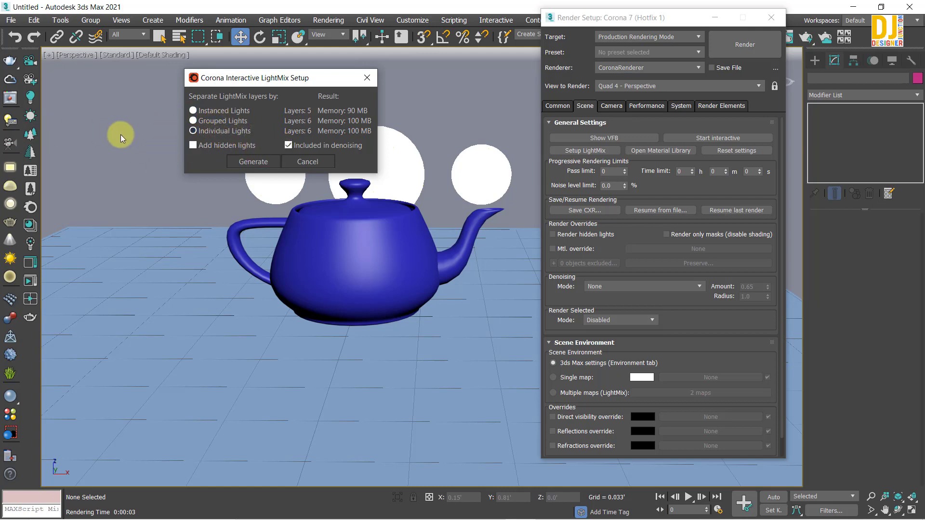
click(193, 112)
click(244, 163)
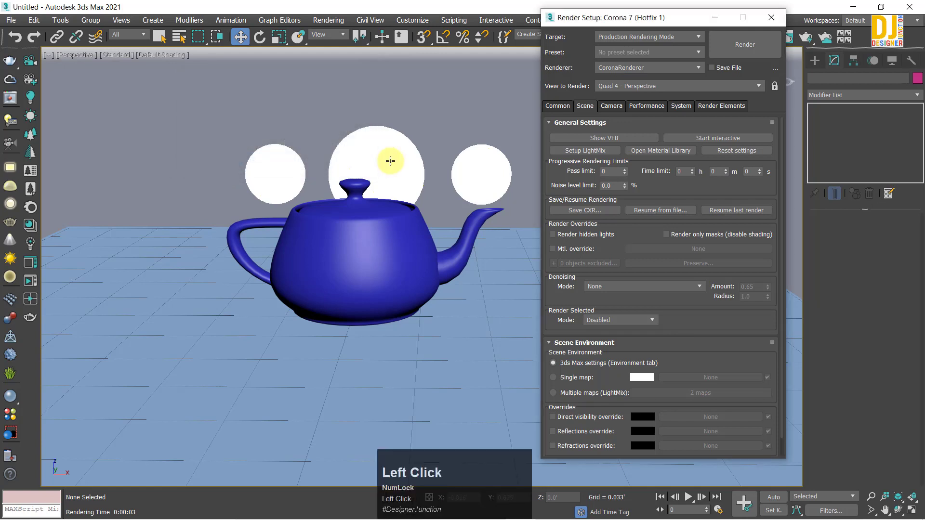
- Start an interactive render and look through the frame buffer's Post, Stats, History, DR and LightMix sections
click(690, 138)
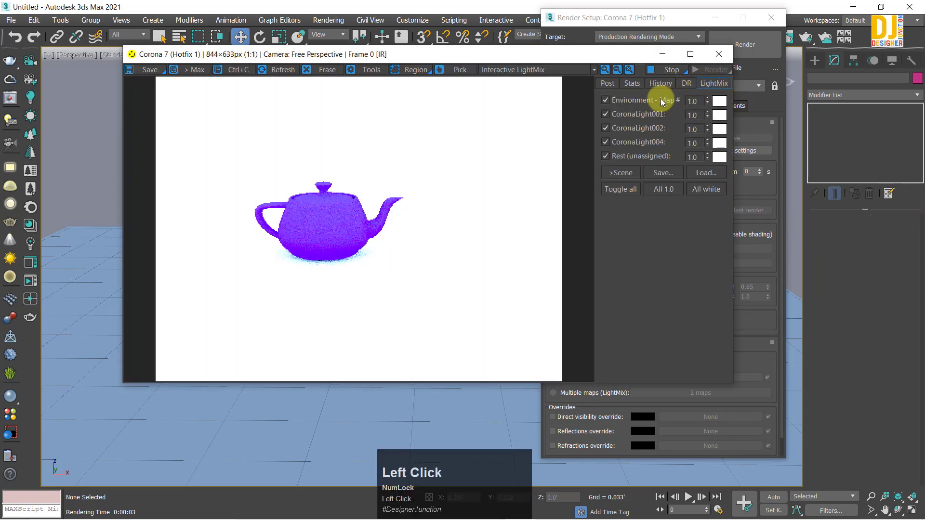
click(607, 83)
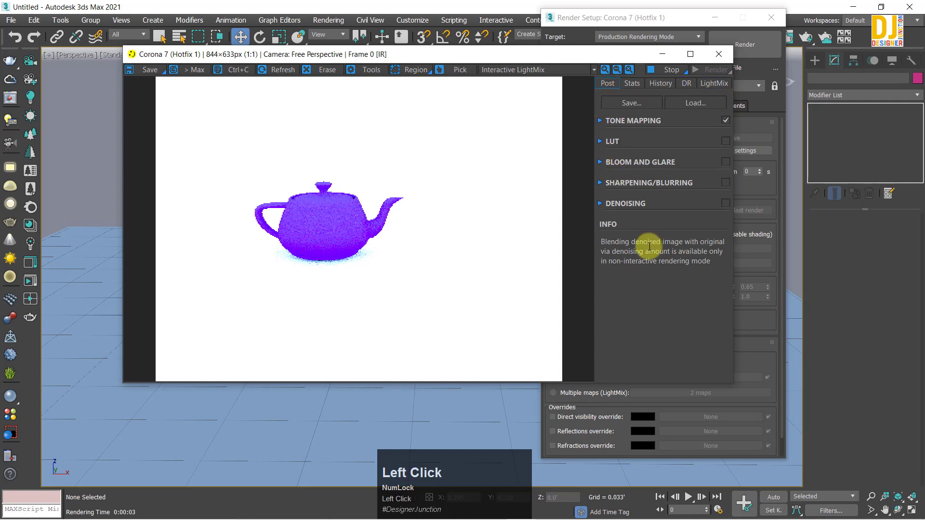
click(632, 84)
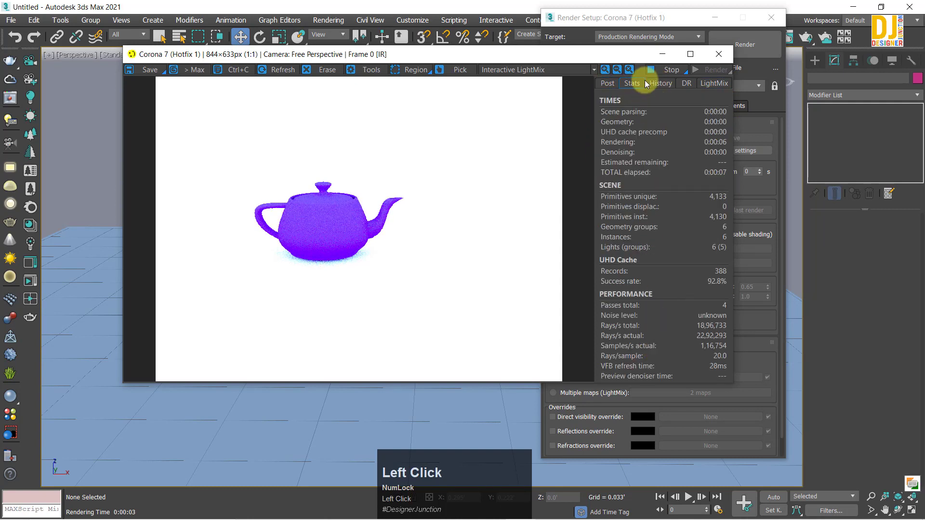
click(650, 83)
click(687, 84)
click(713, 83)
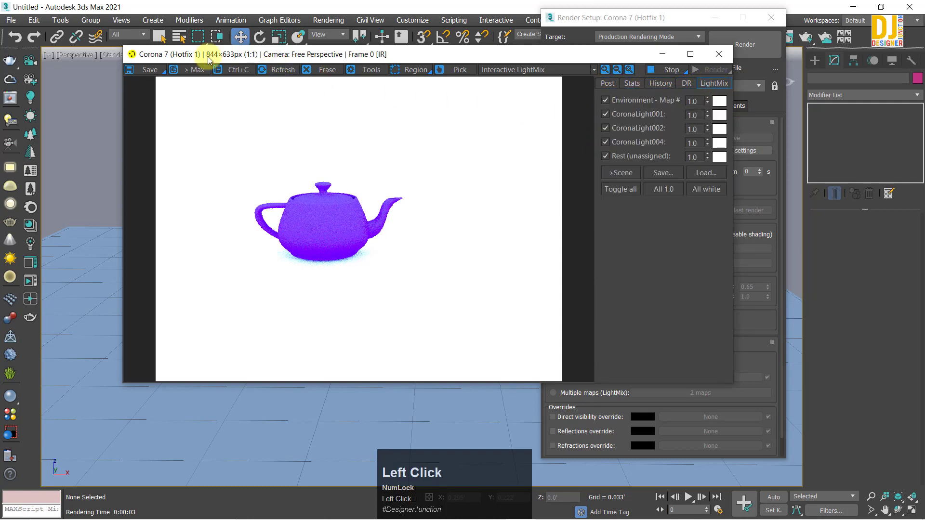
drag(143, 55, 72, 45)
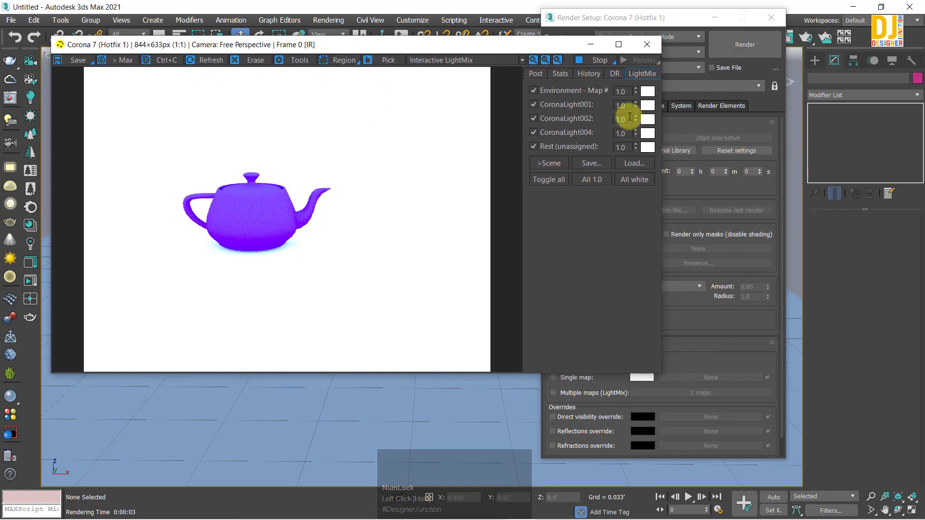
- Lower the environment map's LightMix intensity to 0.1 and further to 0.05
click(621, 91)
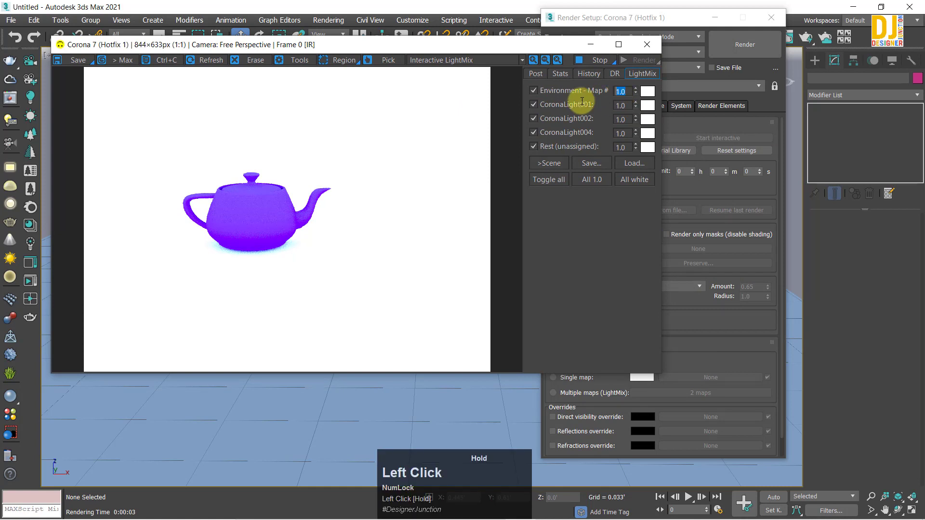
text(0.1)
key(Return)
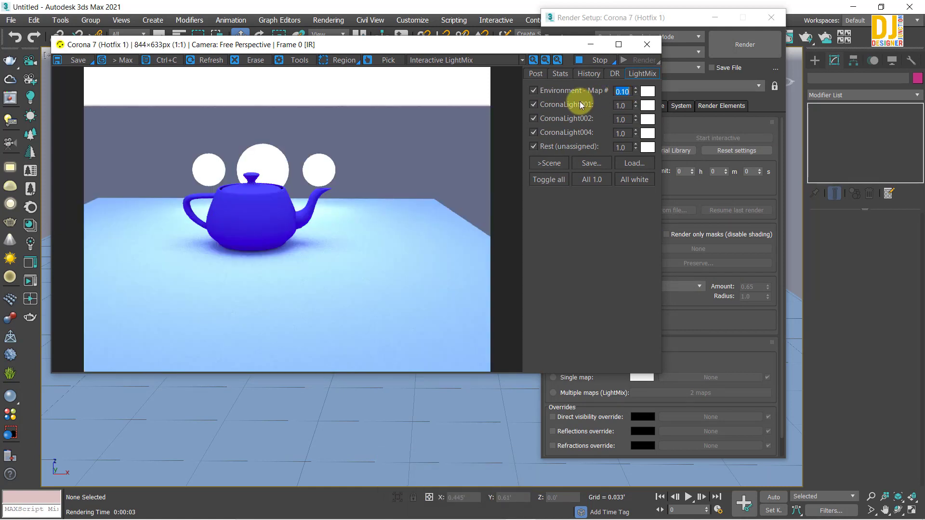
text(0.05)
key(Return)
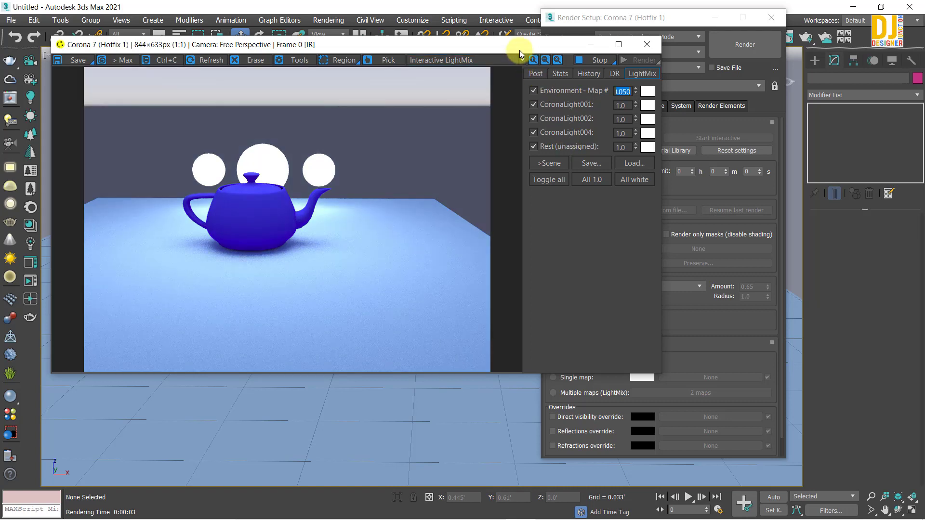
- Compare the render with the CoronaLight001 layer and the CoronaLight002 layer each switched off and back on in LightMix
drag(518, 47, 476, 36)
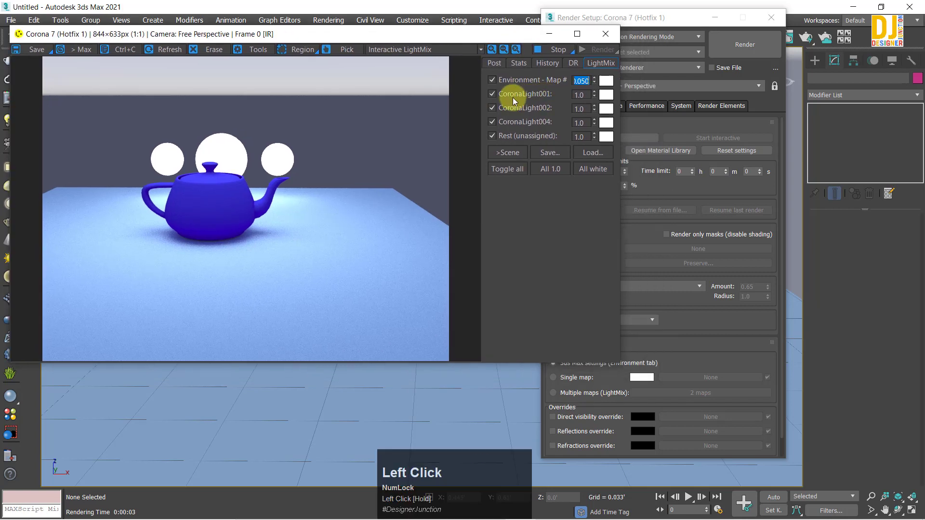
click(491, 94)
click(492, 94)
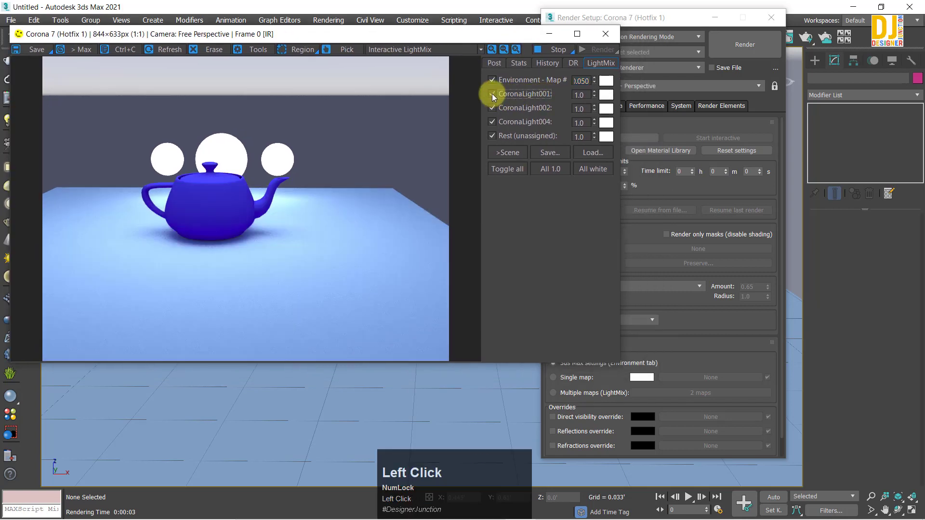
click(491, 94)
click(492, 94)
click(492, 93)
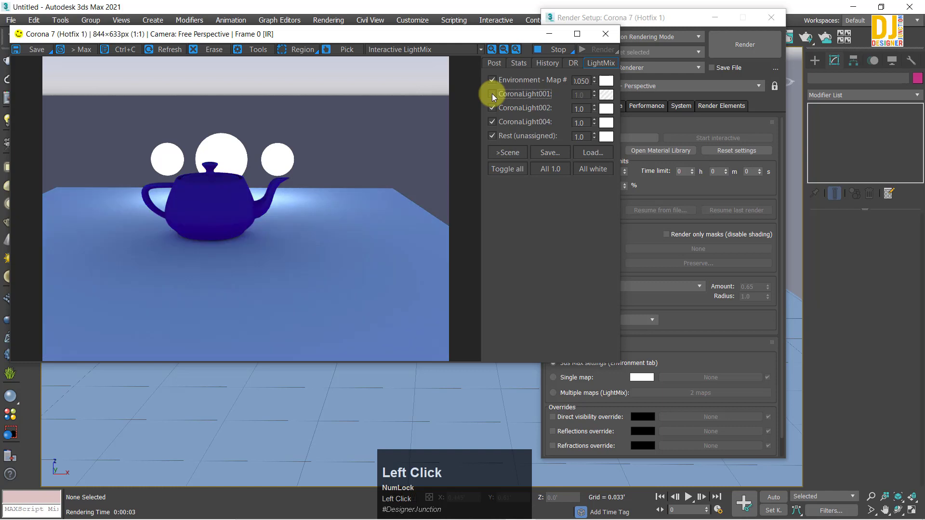
click(492, 94)
click(492, 94)
click(492, 94)
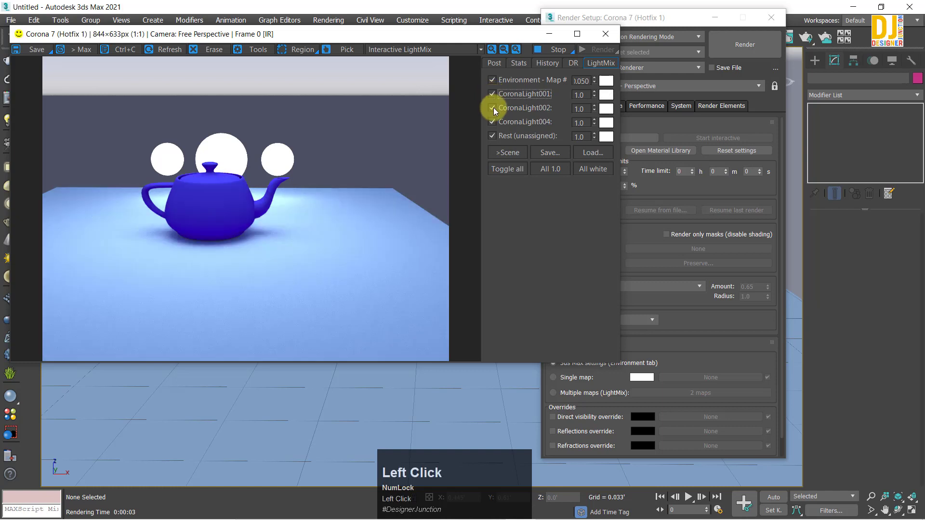
click(492, 108)
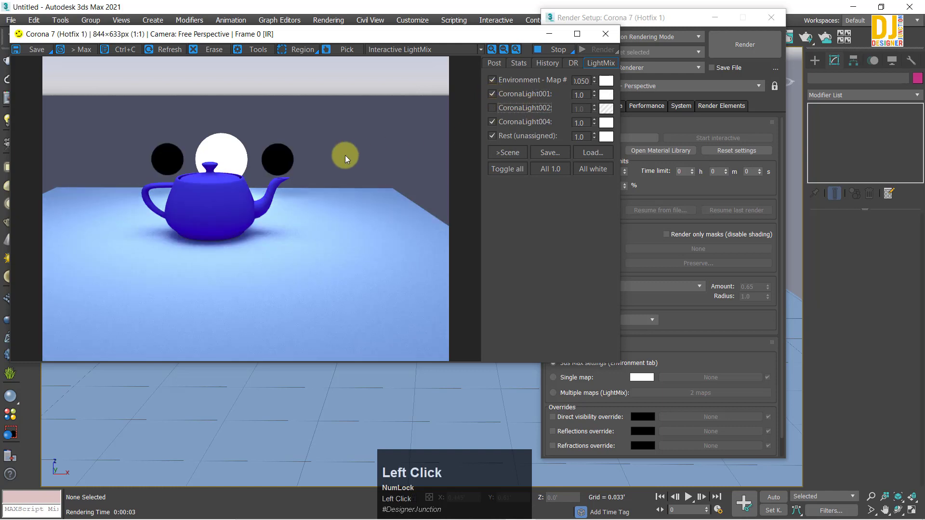
click(492, 108)
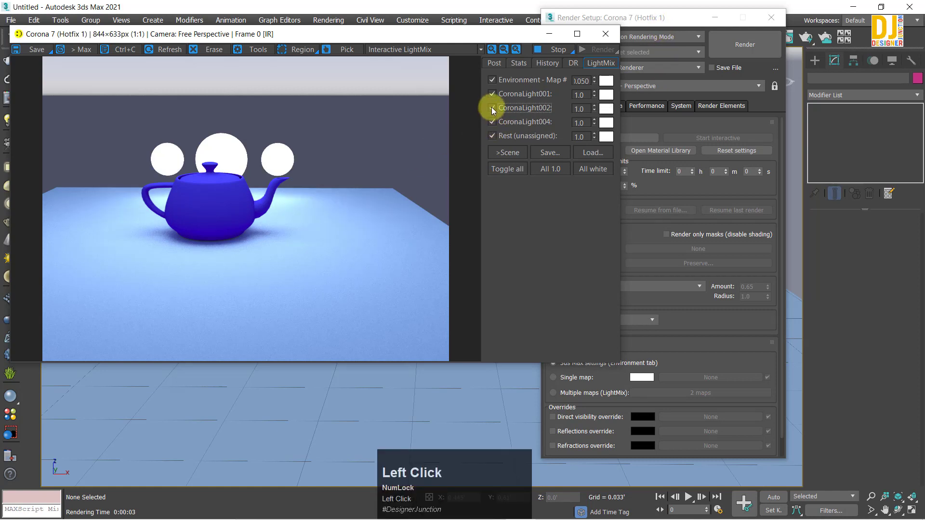
- Switch the CoronaLight002 LightMix layer off and back on several times to compare its contribution to the render
click(491, 108)
click(491, 108)
click(493, 107)
click(495, 108)
click(496, 107)
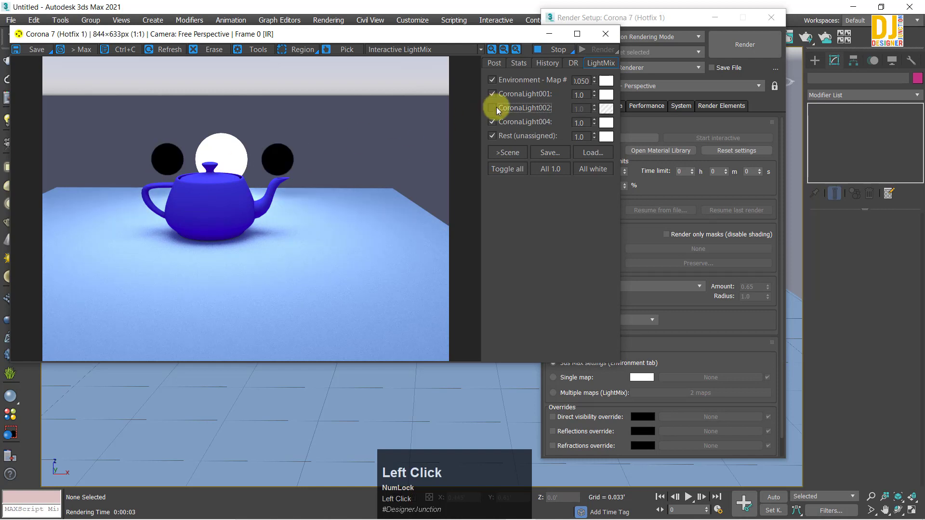
click(495, 107)
- Try a LightMix intensity of 0.5 for CoronaLight002, and return it to 1
double_click(579, 108)
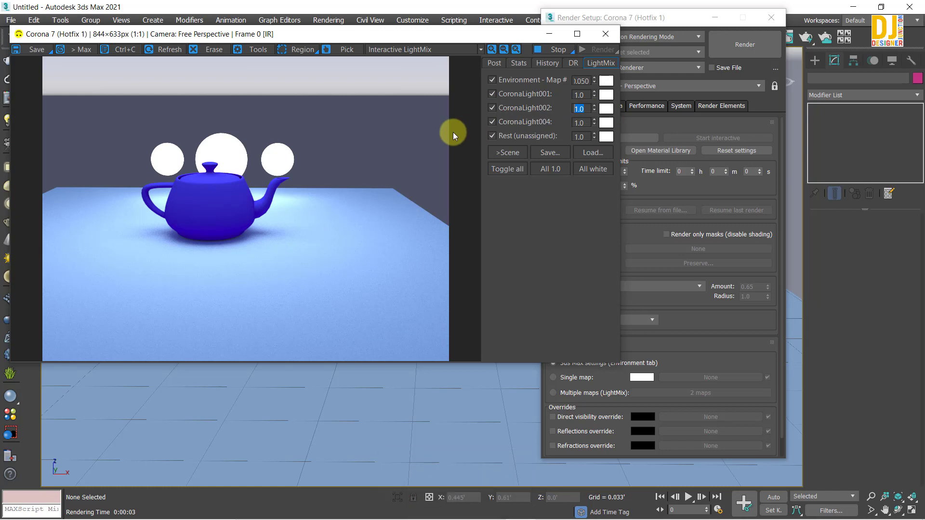
text(0.5)
key(Return)
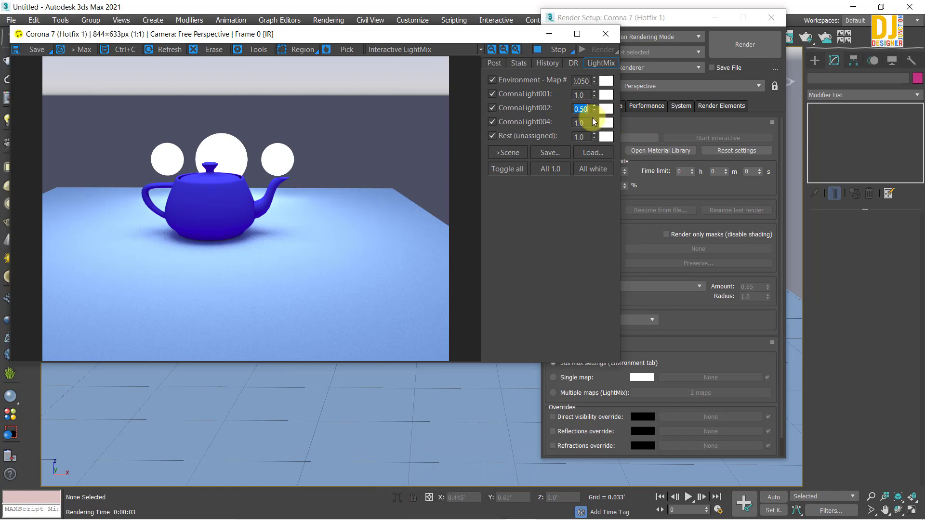
text(1)
key(Return)
- Change the CoronaLight002 layer's LightMix colour to pure red, FF0000
click(610, 111)
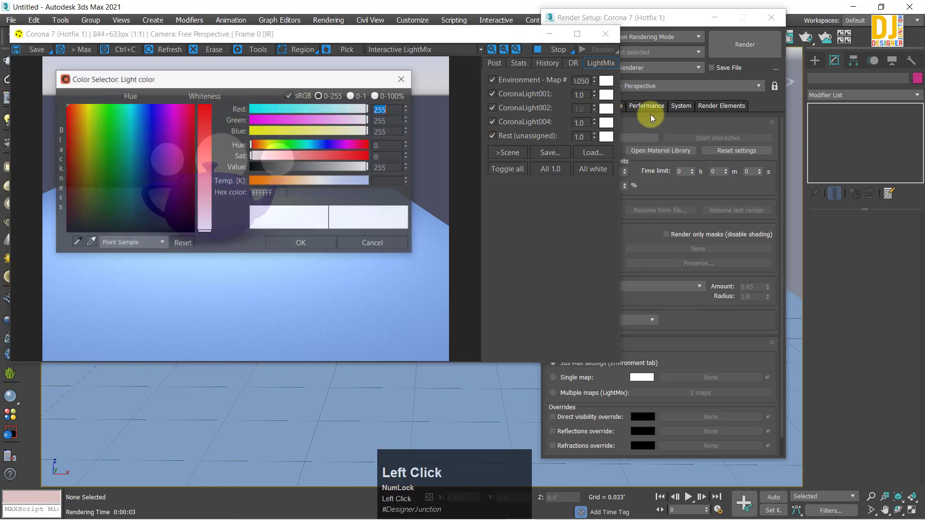
drag(226, 85, 726, 85)
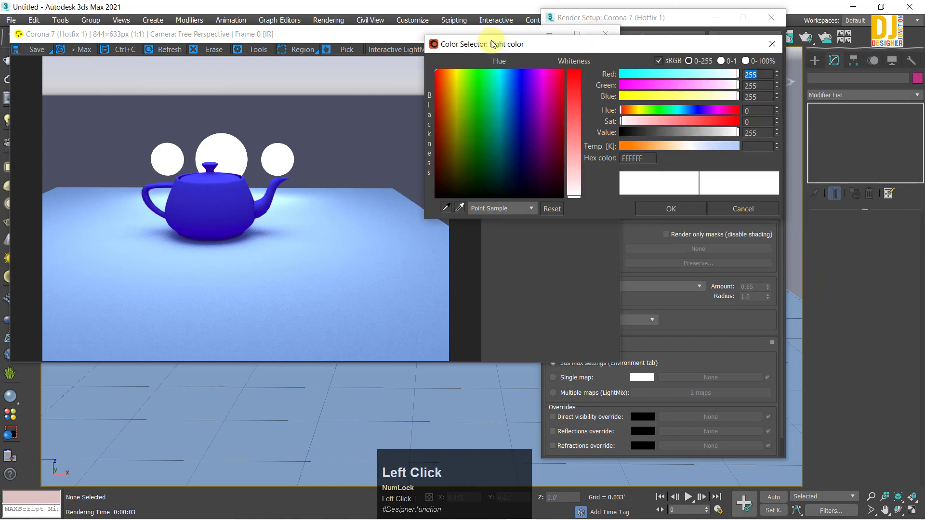
click(625, 69)
drag(625, 70, 609, 71)
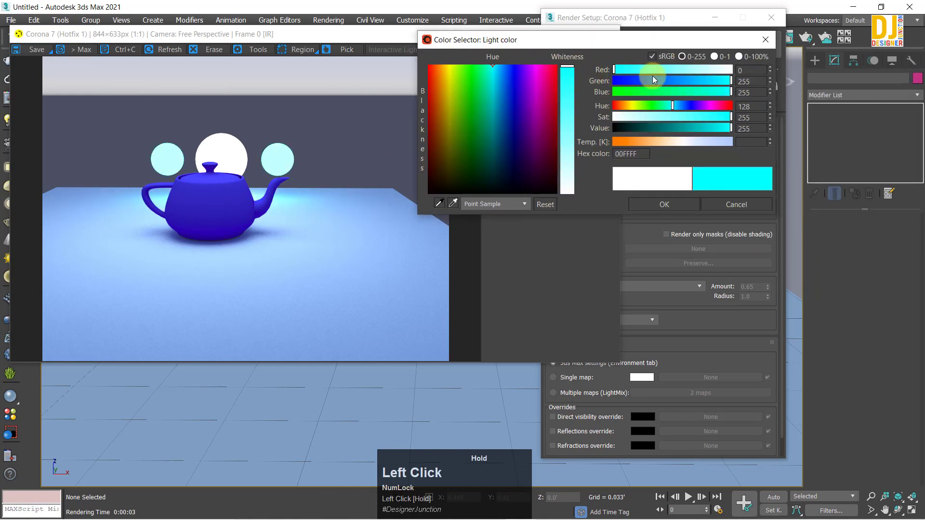
drag(670, 106, 595, 115)
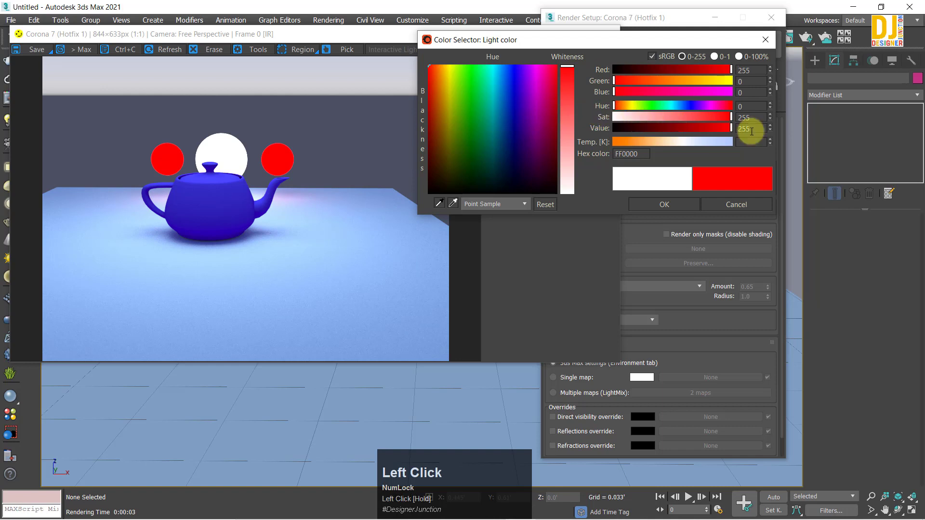
click(664, 204)
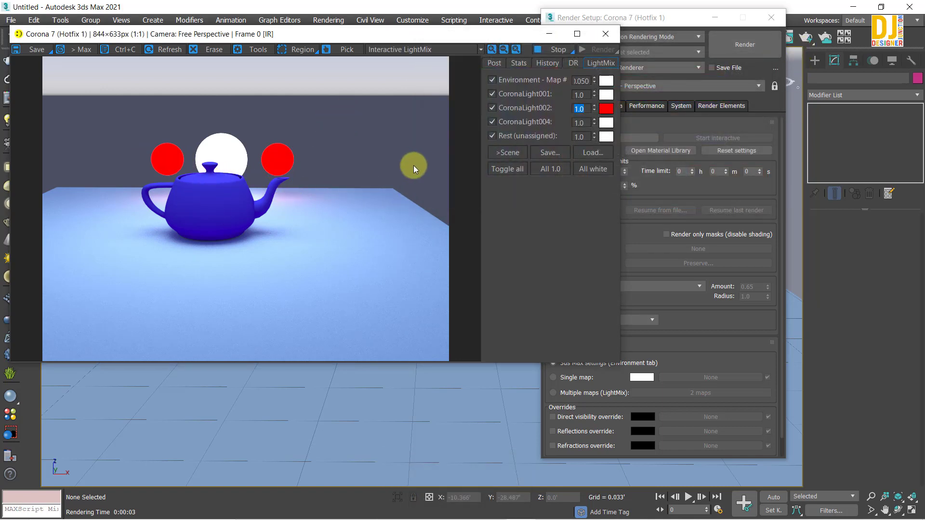
- Move the frame buffer aside and compare the render with the CoronaLight004 and Rest (unassigned) layers each switched off and back on
click(418, 31)
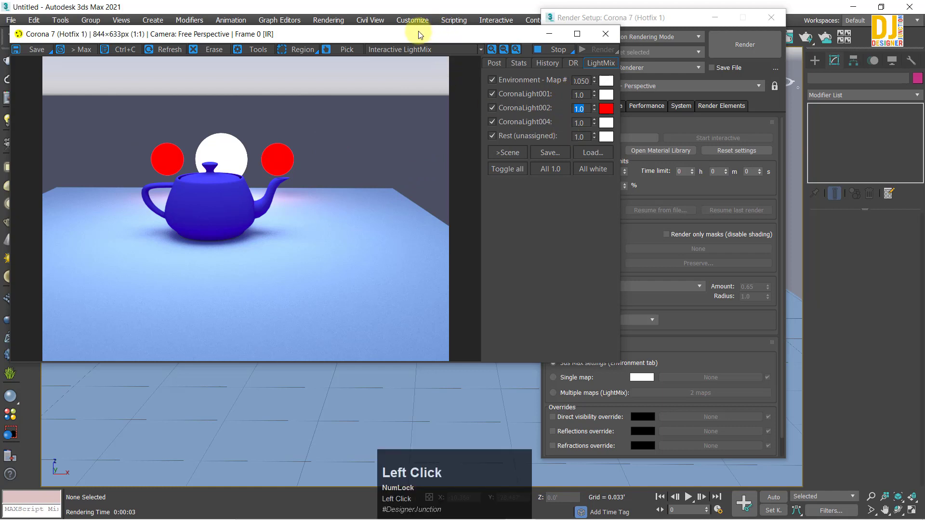
drag(452, 39, 392, 39)
click(432, 122)
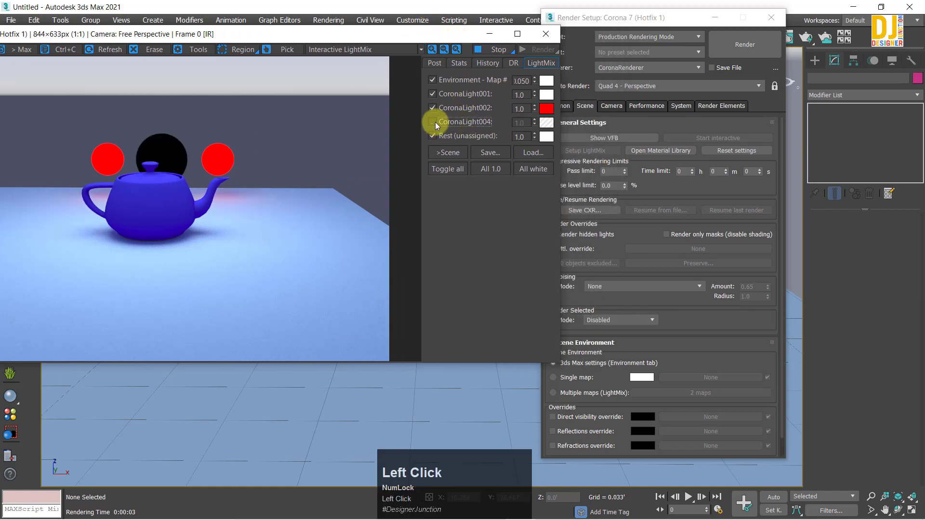
click(432, 122)
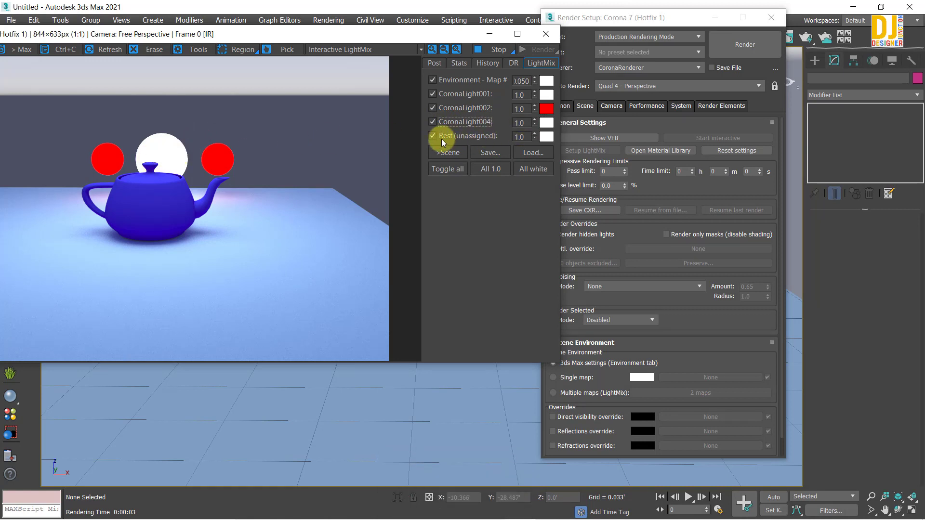
click(442, 138)
click(443, 137)
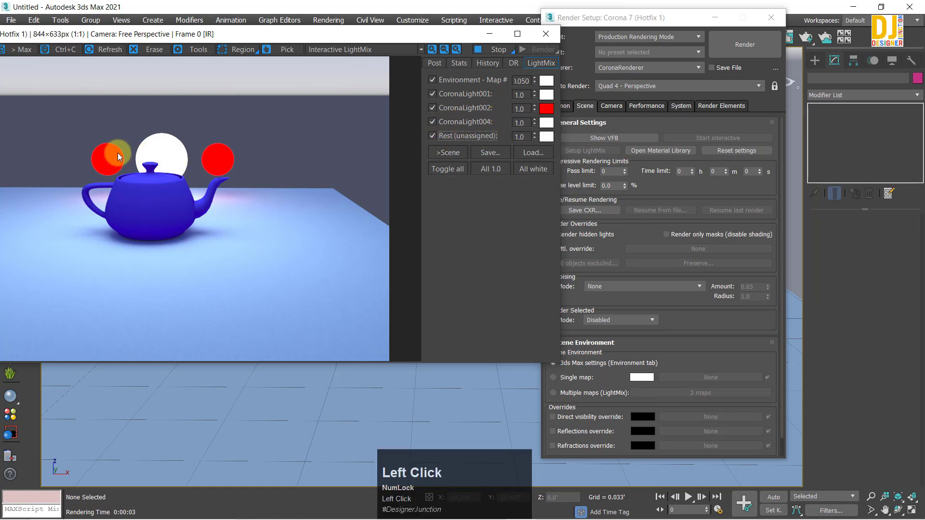
- Compare the CoronaLight004 layer with the red CoronaLight002 layer by switching each off and back on
click(437, 119)
click(436, 121)
click(438, 109)
click(437, 106)
click(438, 107)
click(438, 107)
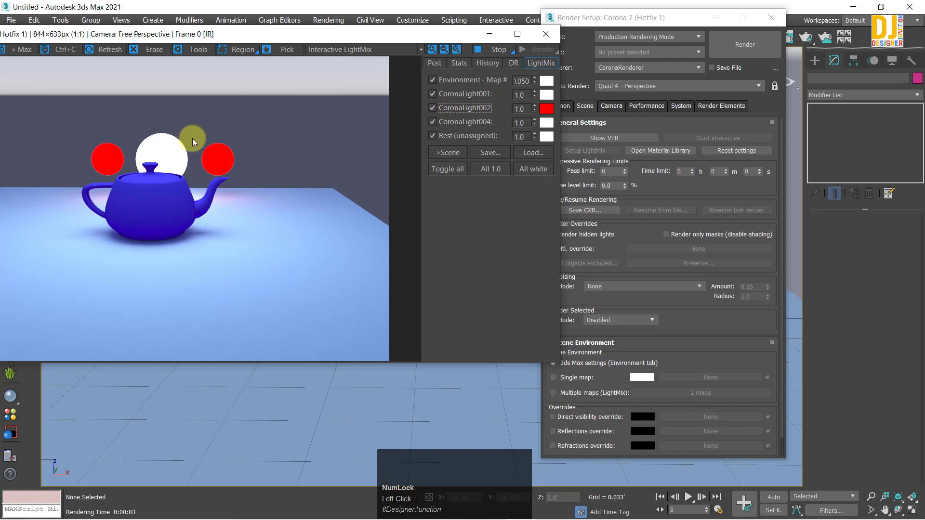
click(444, 107)
click(445, 107)
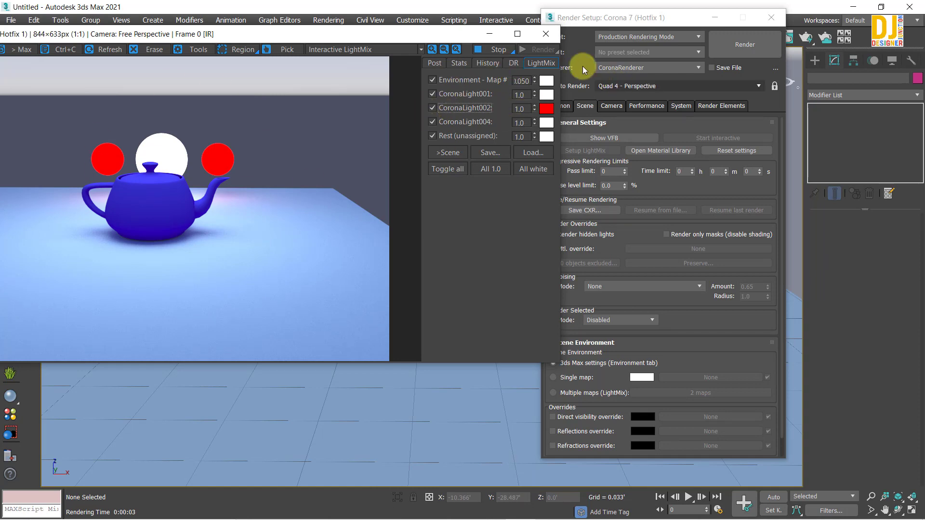
- Close the frame buffer and review the layer separation options in the Interactive LightMix Setup, leaving without generating layers
click(551, 34)
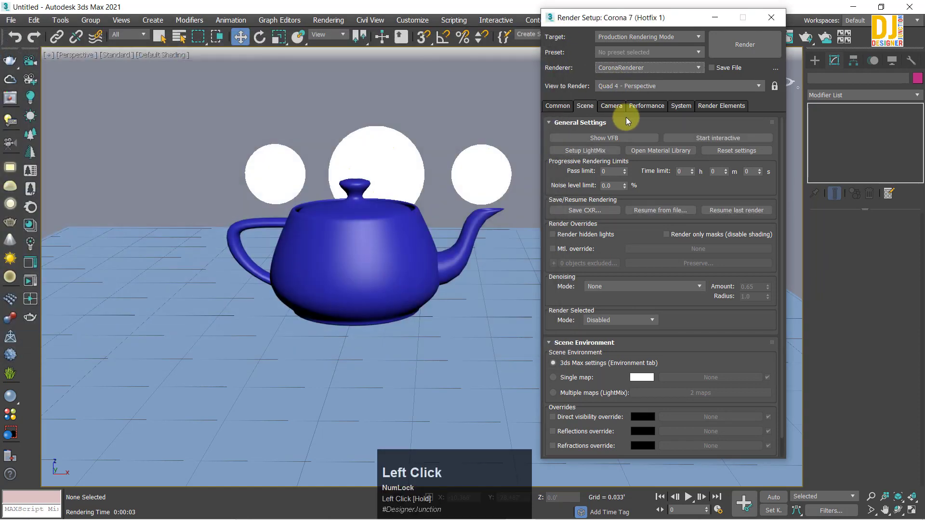
click(585, 150)
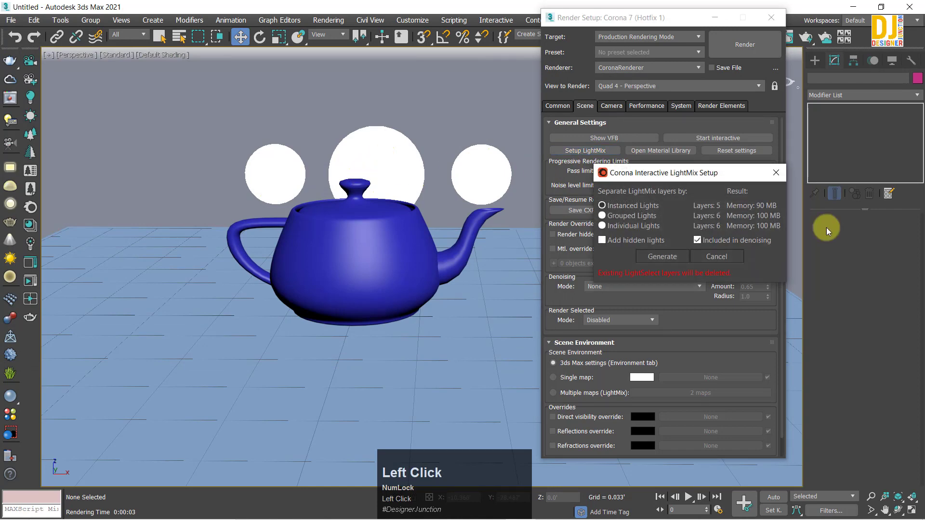
drag(572, 162, 255, 83)
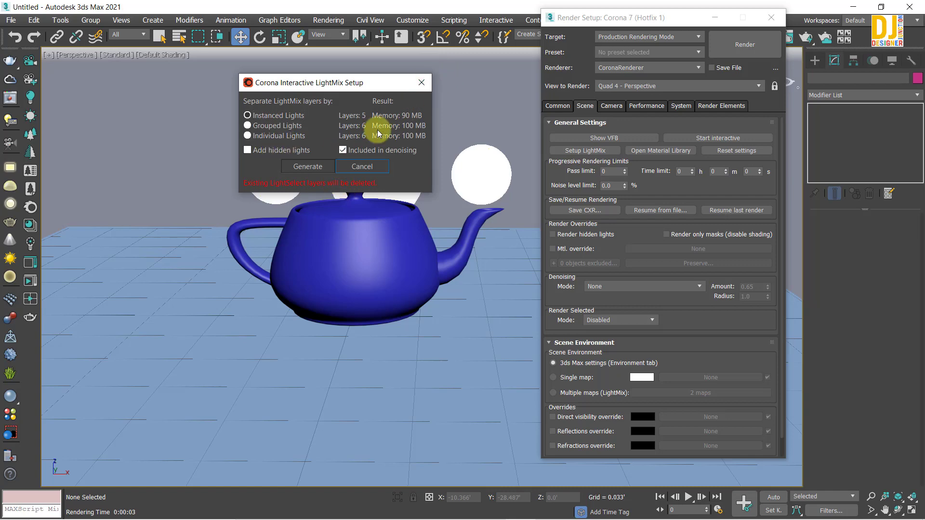
click(422, 83)
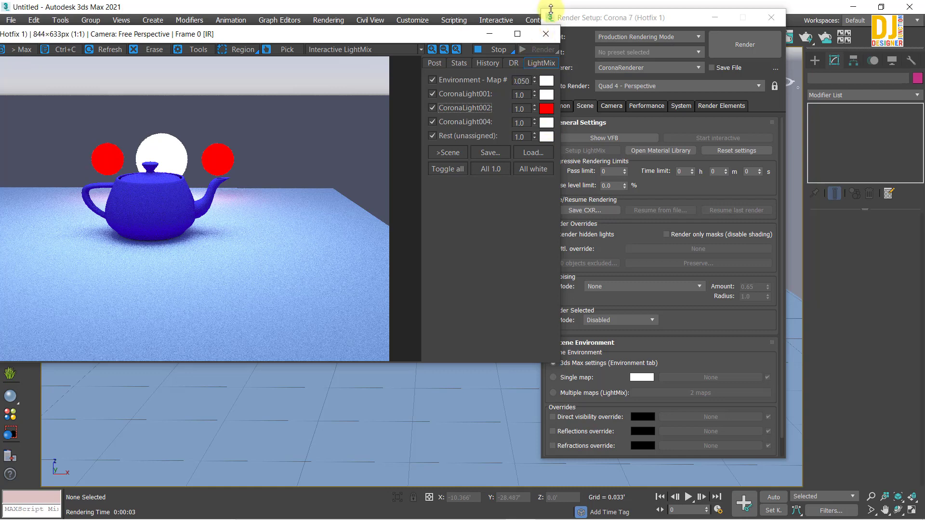
- Close the frame buffer and delete the three spherical Corona lights behind the teapot
click(546, 34)
click(467, 181)
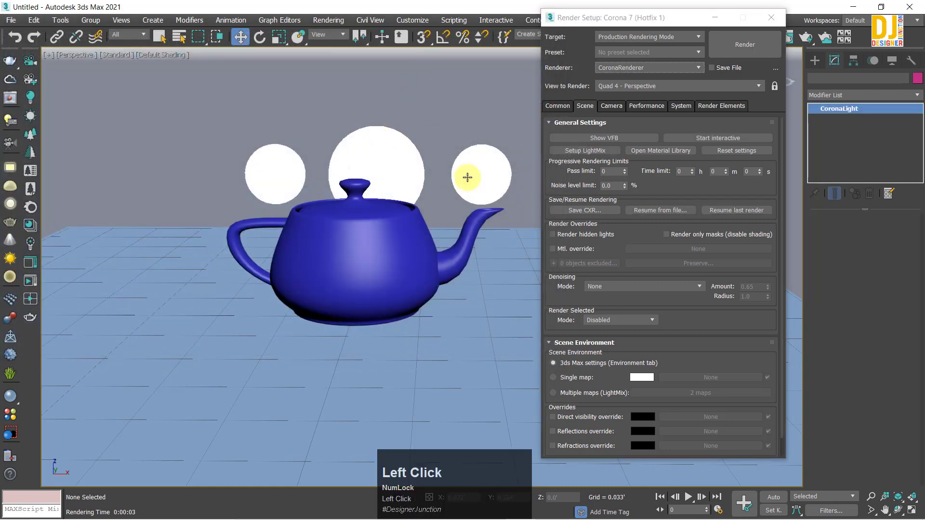
key(Delete)
click(365, 146)
key(Delete)
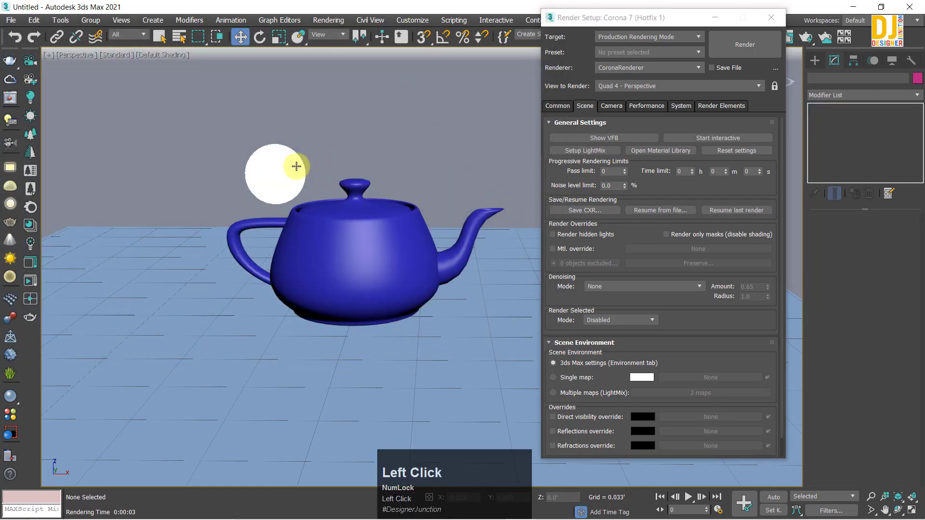
click(291, 165)
key(Delete)
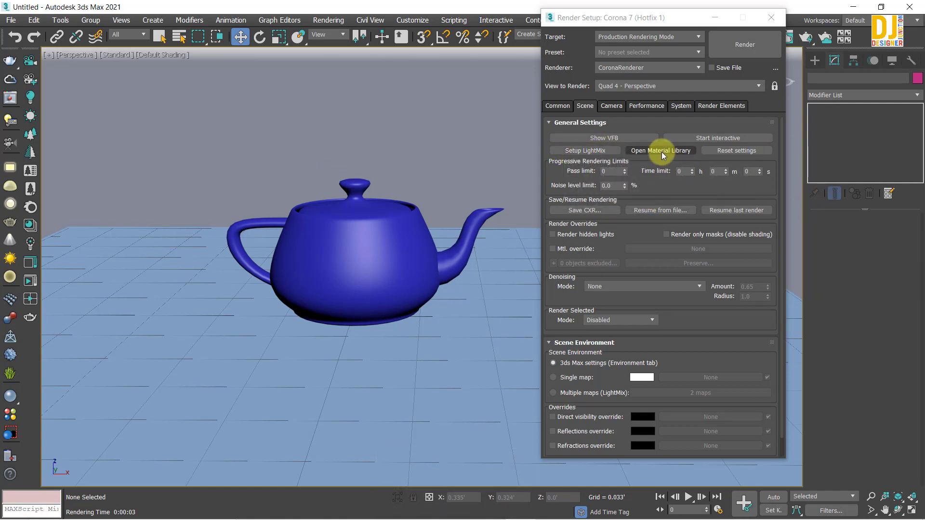
- Open the Corona Material Library in a maximized window and look through the Leather, Fabrics, Stone and Skin categories
click(641, 149)
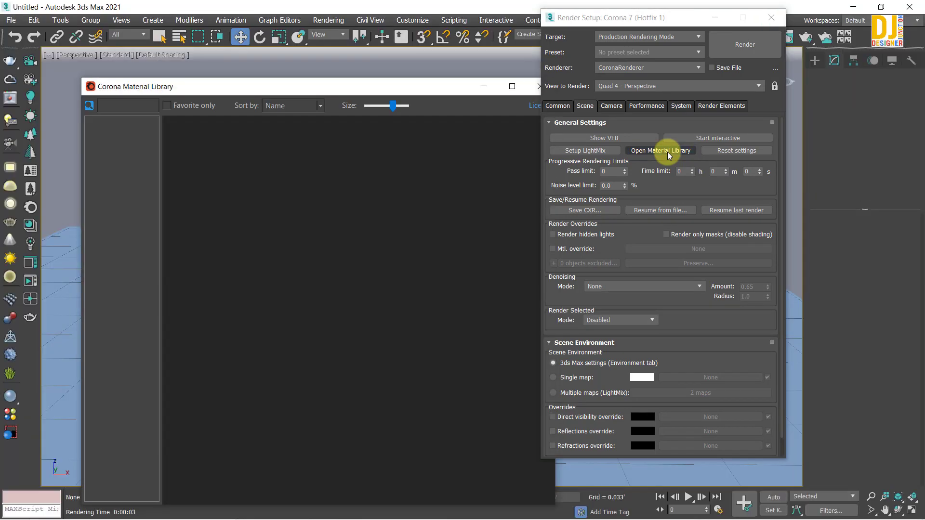
drag(317, 90, 296, 0)
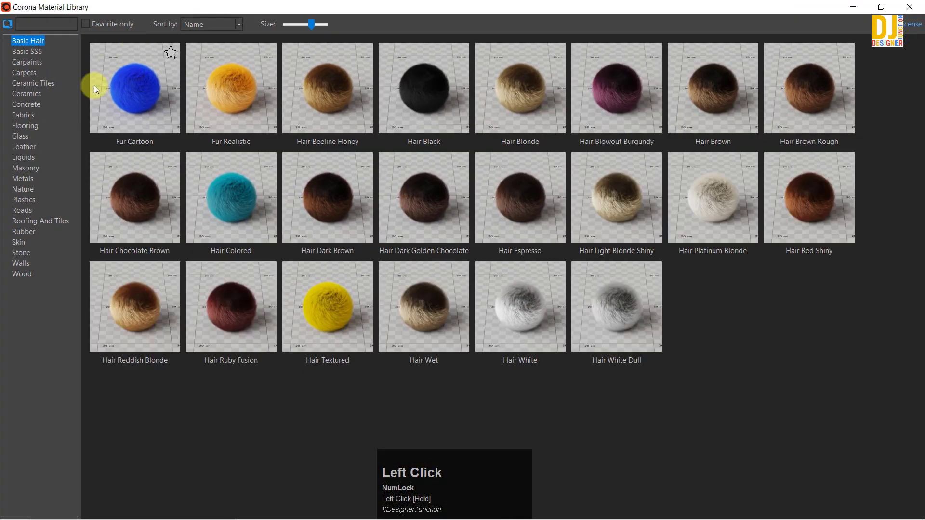
click(27, 145)
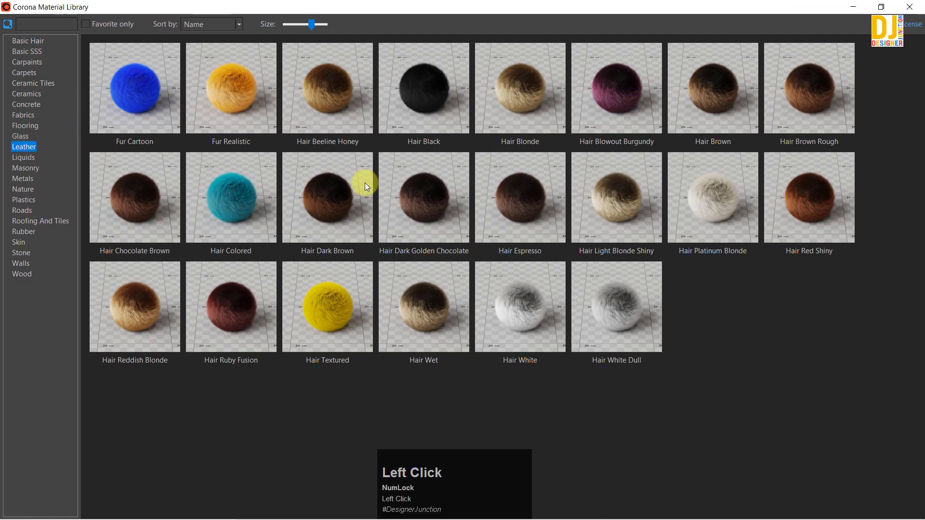
click(22, 116)
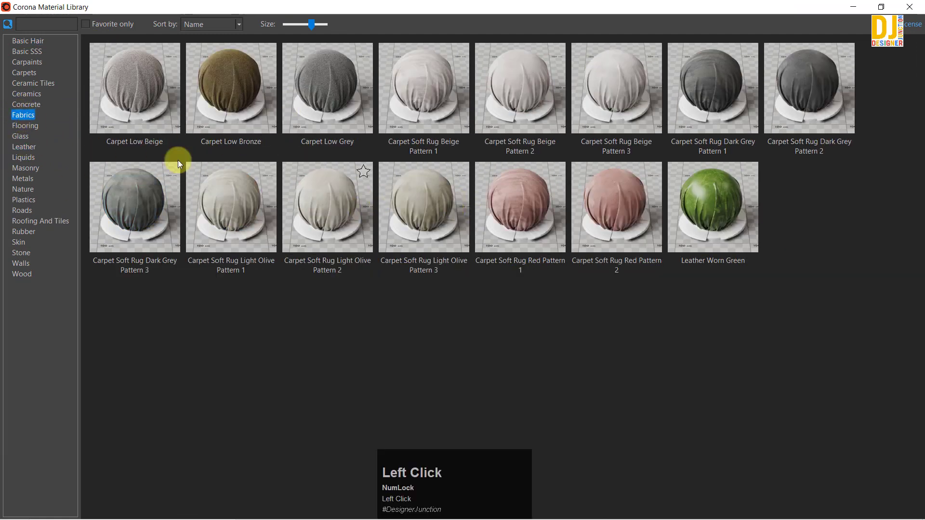
click(13, 243)
click(19, 254)
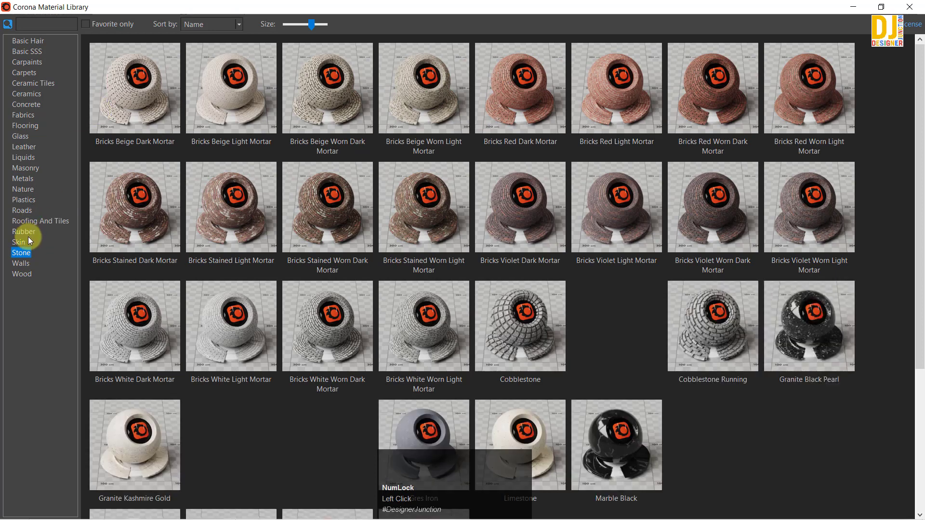
click(20, 243)
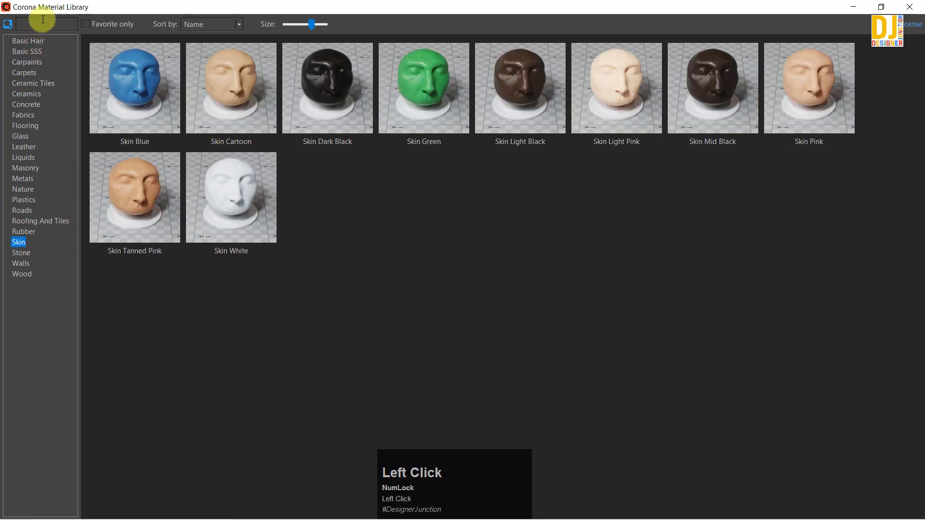
- Look through the Liquids and Metals materials, and close the material library
click(22, 157)
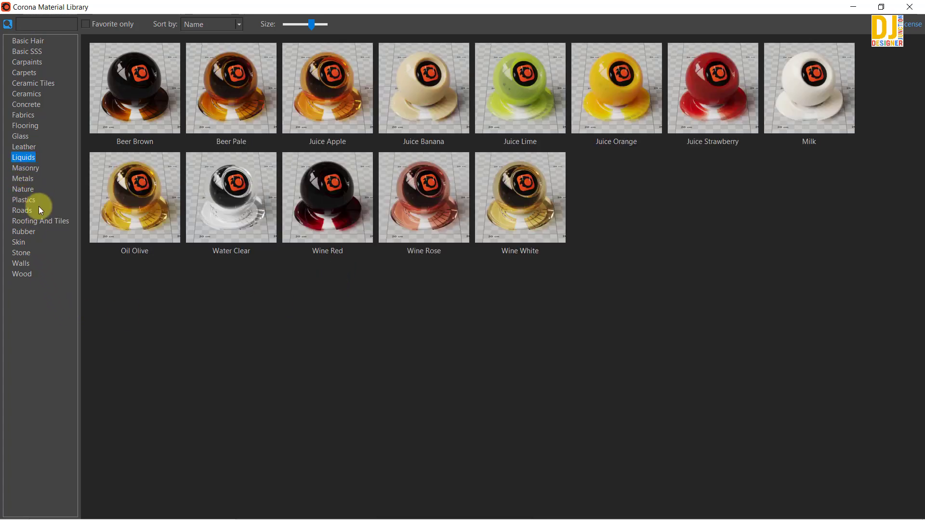
click(22, 178)
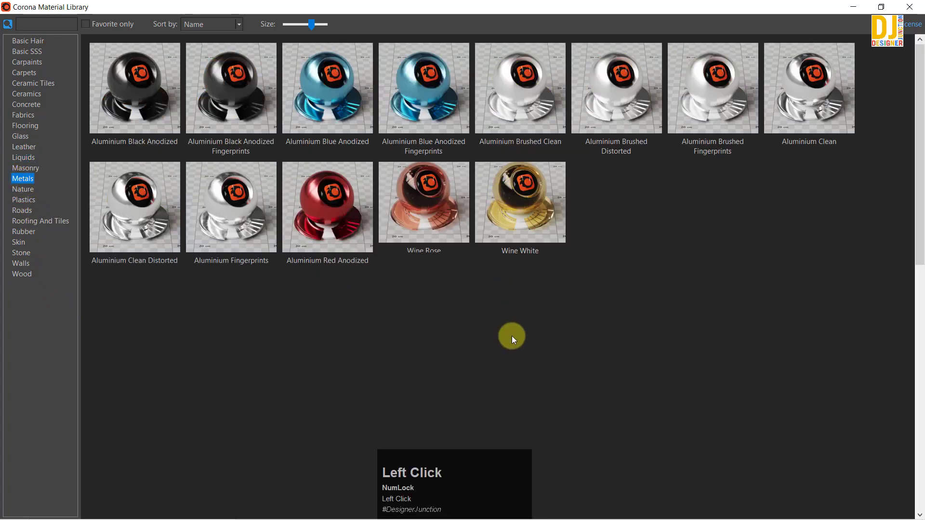
scroll(700, 262, down, 3)
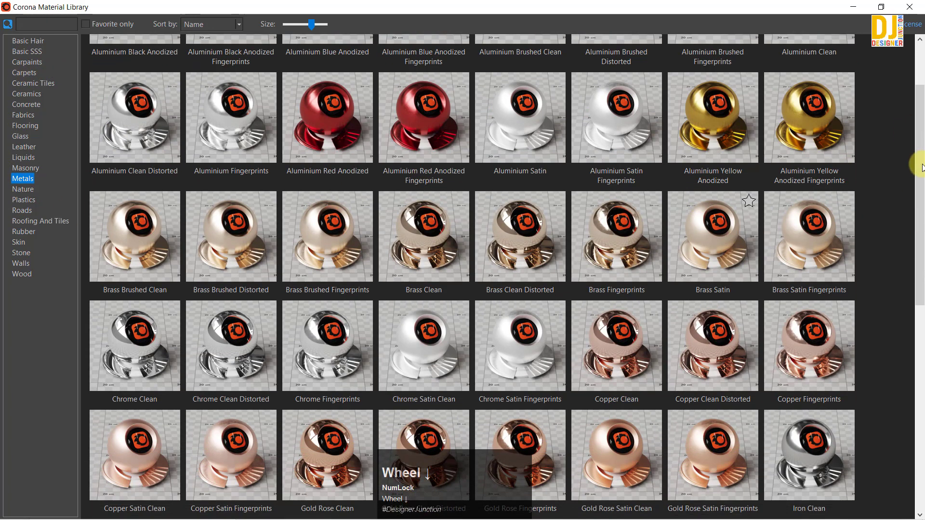
drag(921, 166, 918, 4)
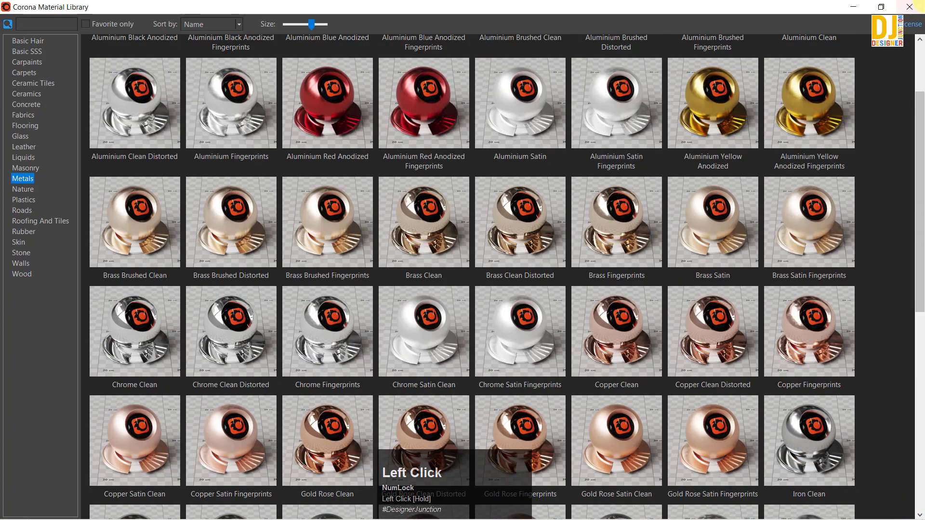
click(909, 6)
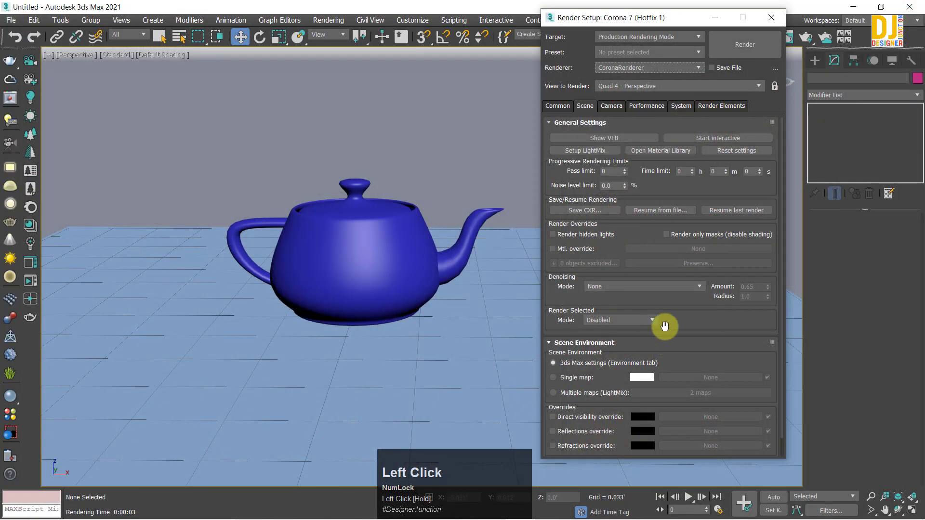
- Reopen the Corona Material Library and check its sorting options, keeping the materials sorted by Name
click(652, 155)
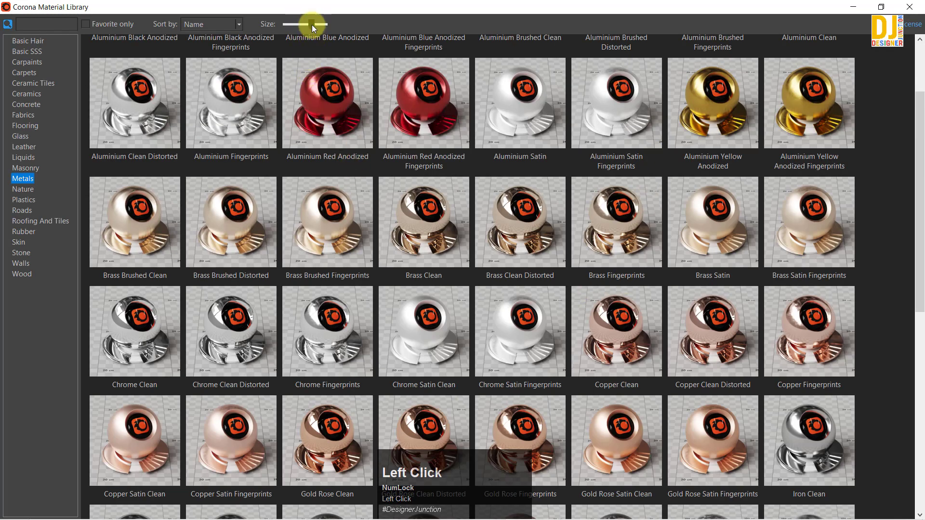
click(216, 24)
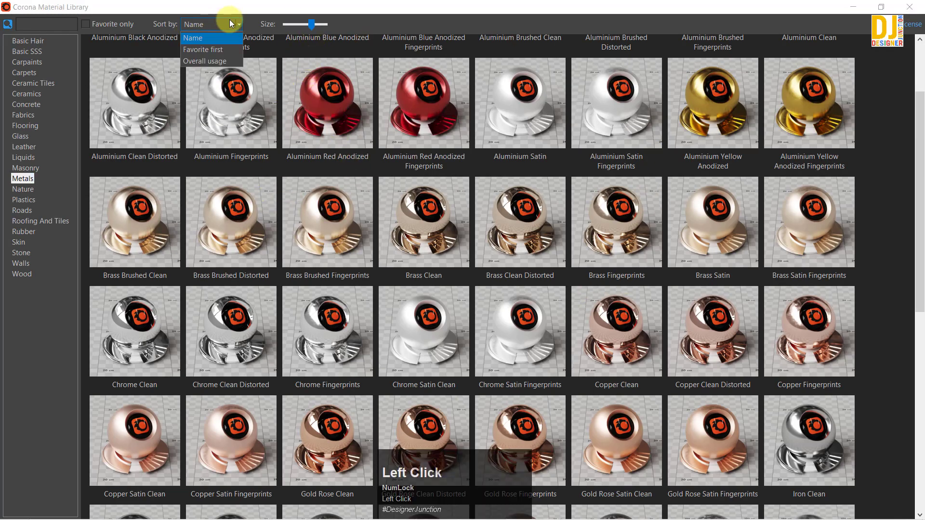
click(229, 21)
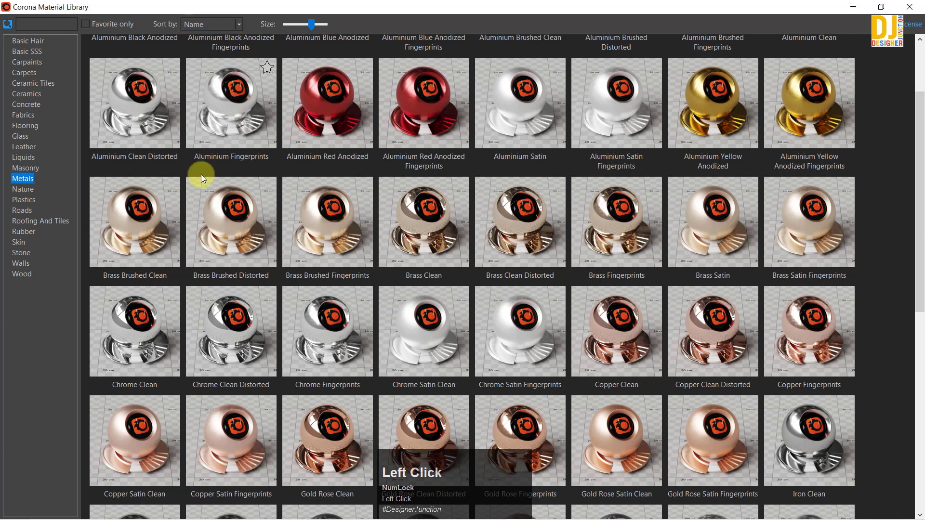
- Close the material library and view the confirmation for resetting all Corona render settings, dismissing it without resetting
click(909, 7)
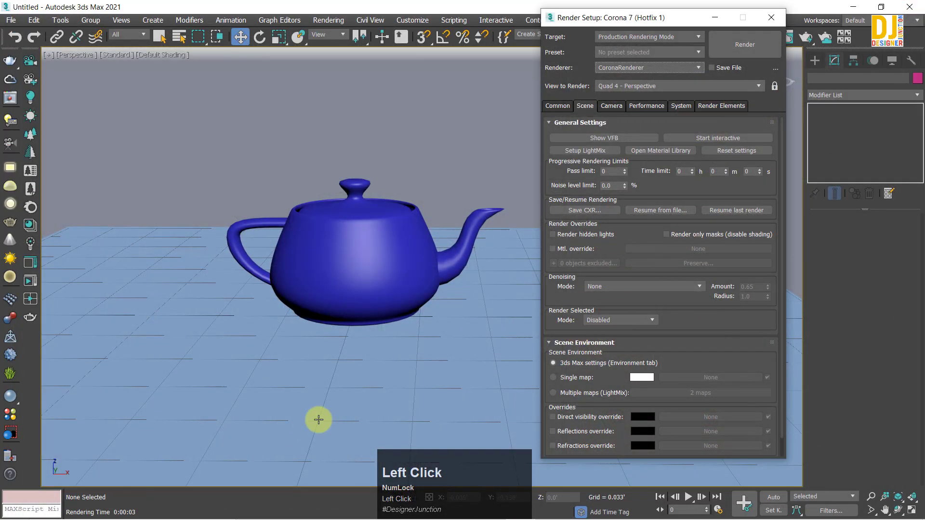
click(721, 152)
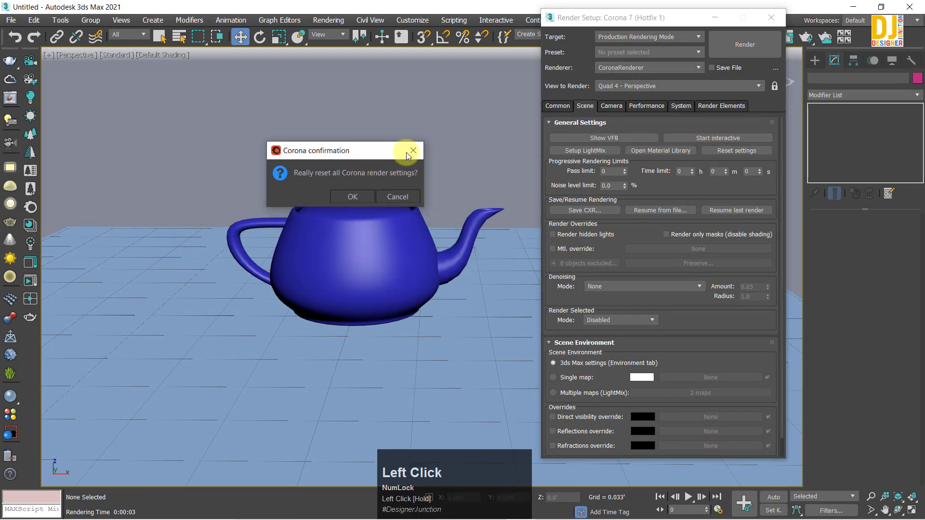
click(409, 148)
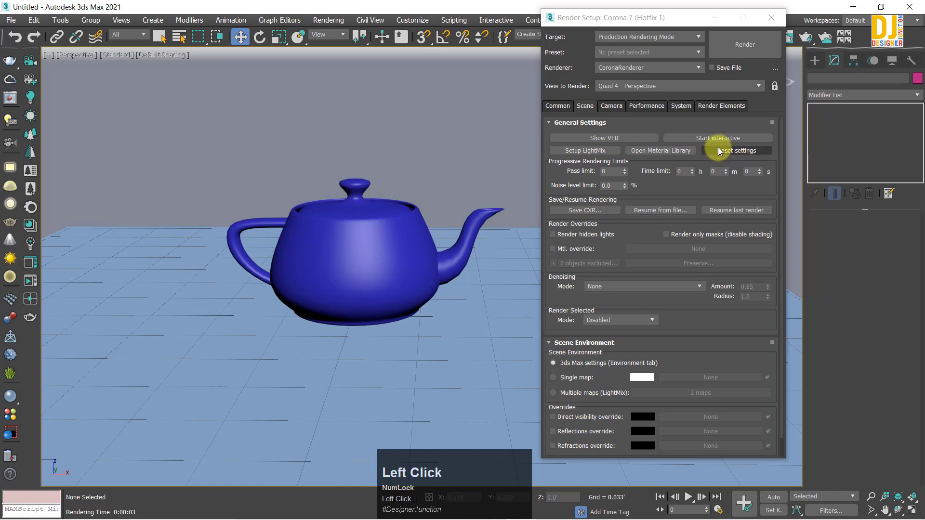
click(716, 151)
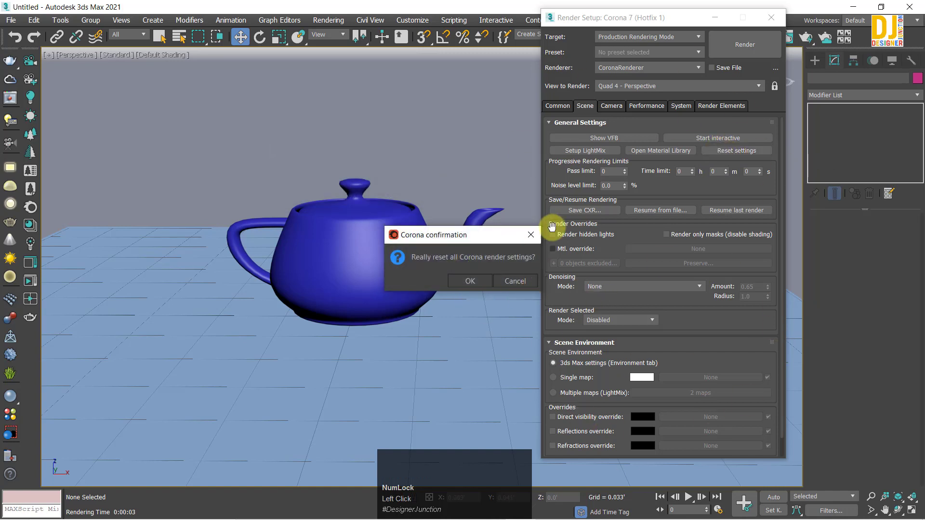
mouse_move(532, 236)
mouse_down()
mouse_move(455, 286)
mouse_move(490, 240)
mouse_move(530, 236)
mouse_up()
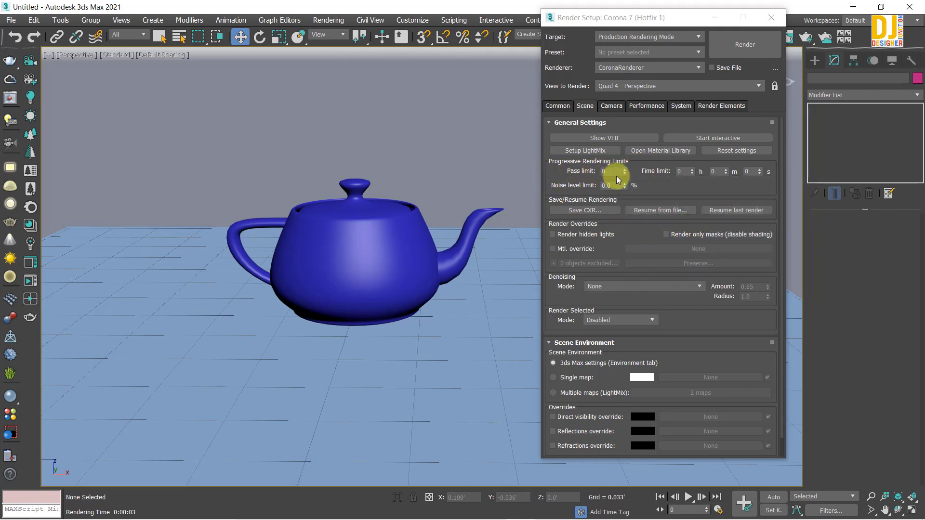
- Preview the teapot with interactive rendering from the front and from a raised angle, closing the frame buffer after each preview
click(726, 138)
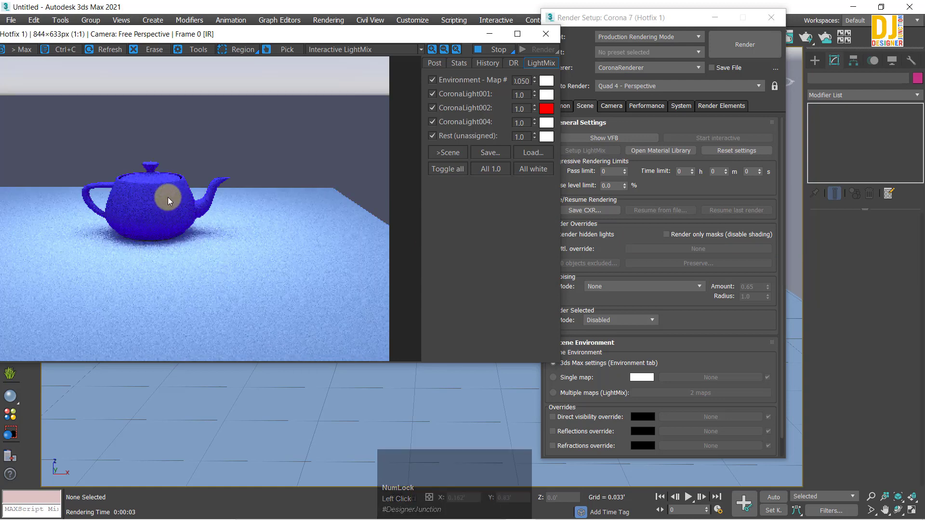
click(550, 33)
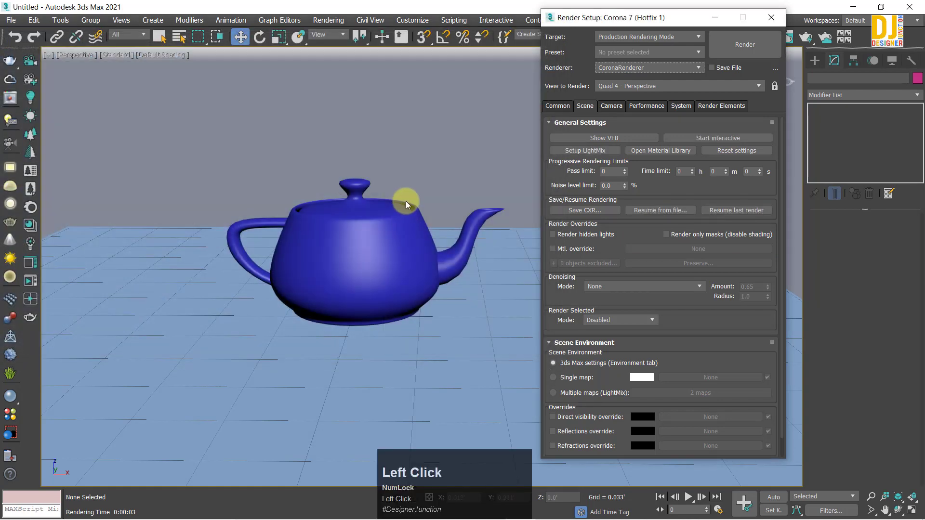
alt+middle_drag(384, 203, 374, 265)
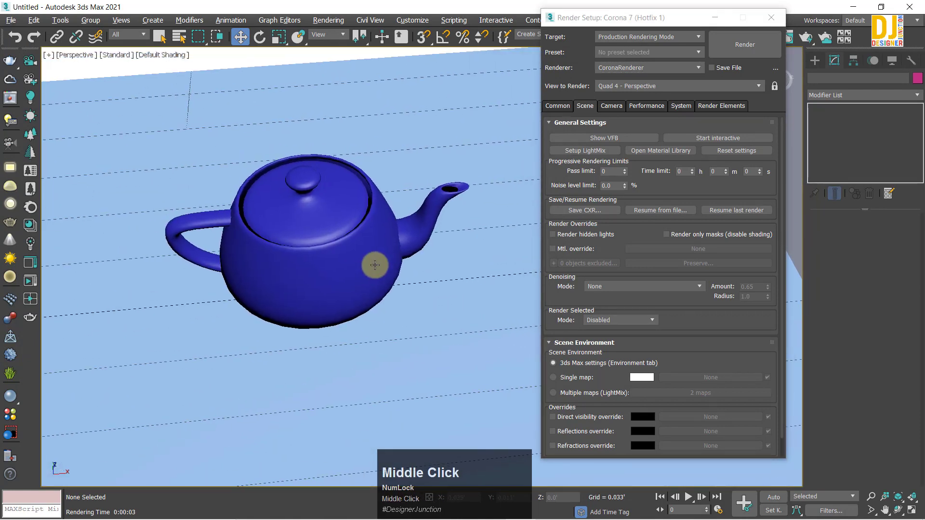
click(701, 138)
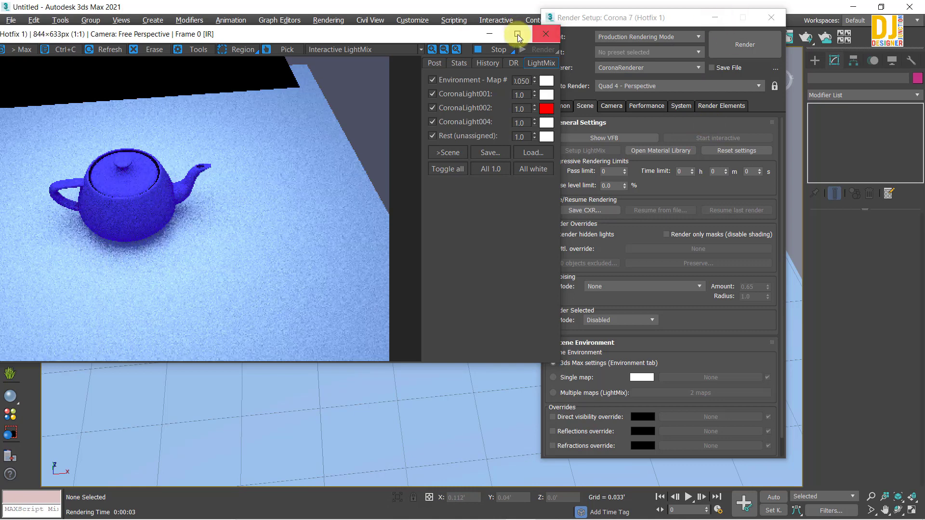
click(546, 34)
- Start interactive rendering of the teapot from a higher viewpoint and move Render Setup clear of the frame buffer
alt+middle_drag(343, 313, 407, 283)
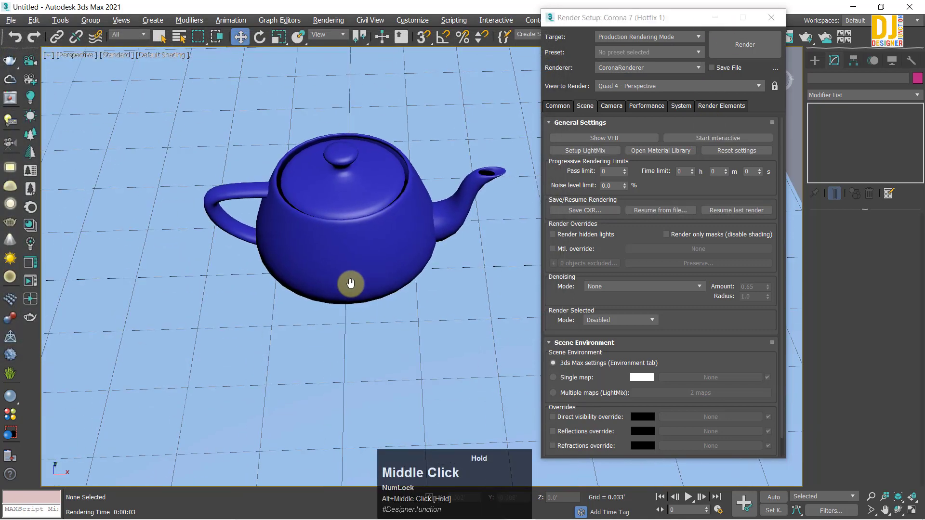
middle_drag(362, 218, 327, 213)
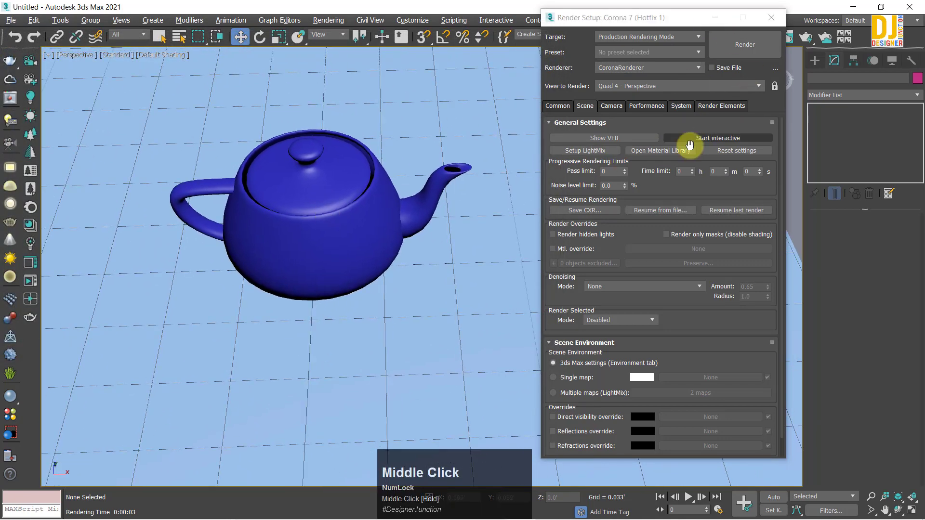
click(696, 138)
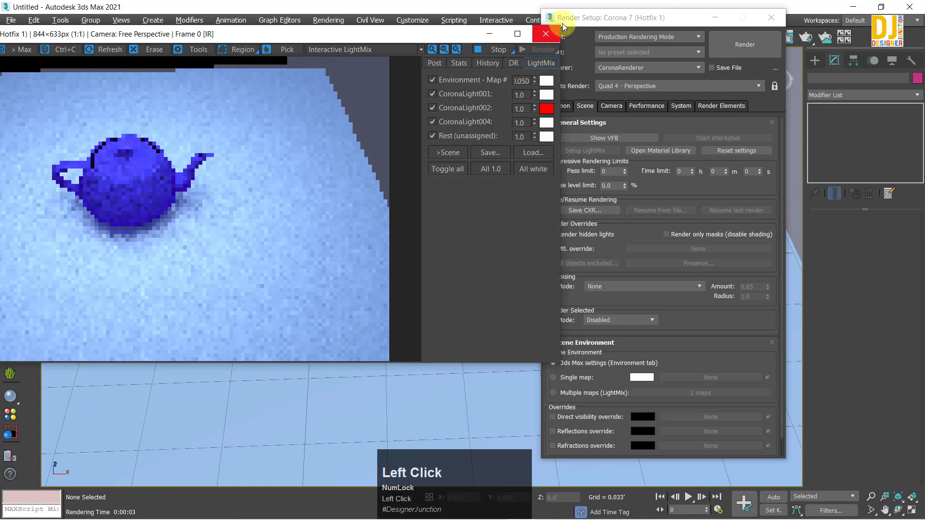
drag(569, 21, 591, 26)
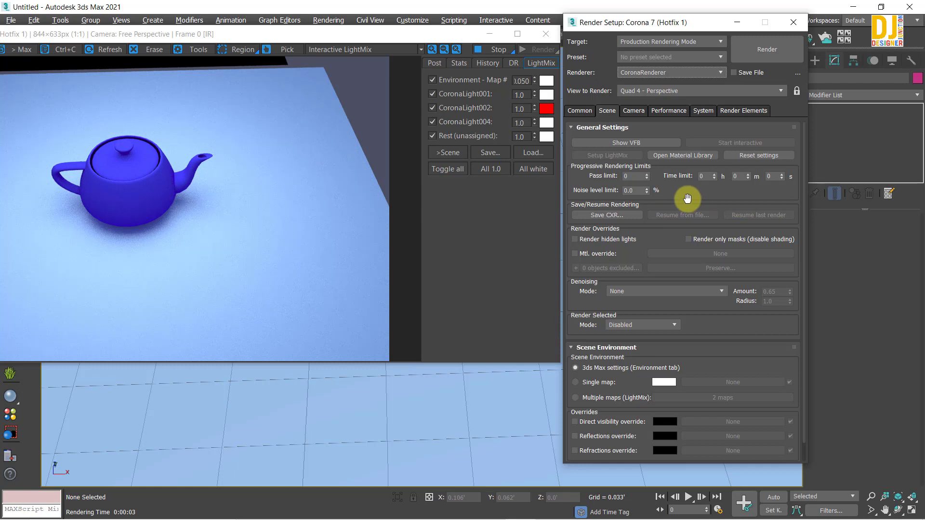
- Try out the pass limit and time limit fields, raising the minutes to 1 and resetting them to 0
click(637, 175)
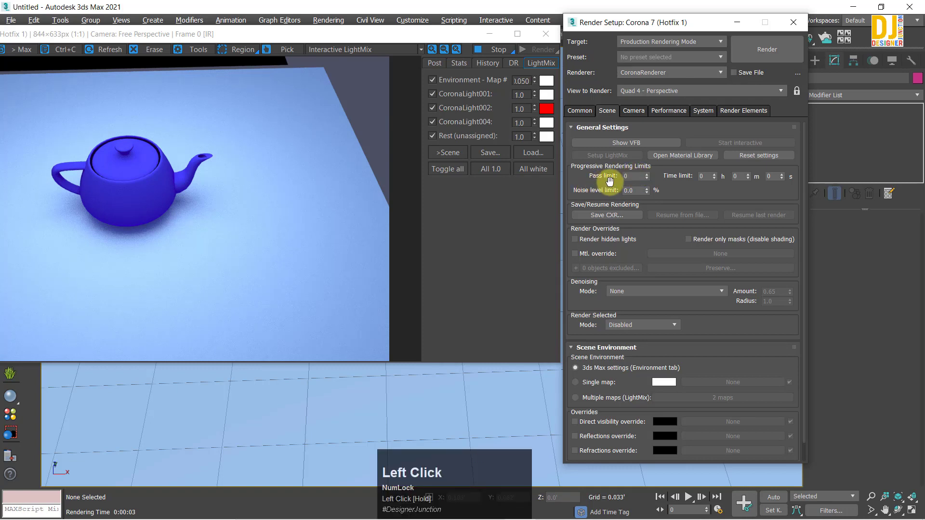
drag(633, 177, 606, 184)
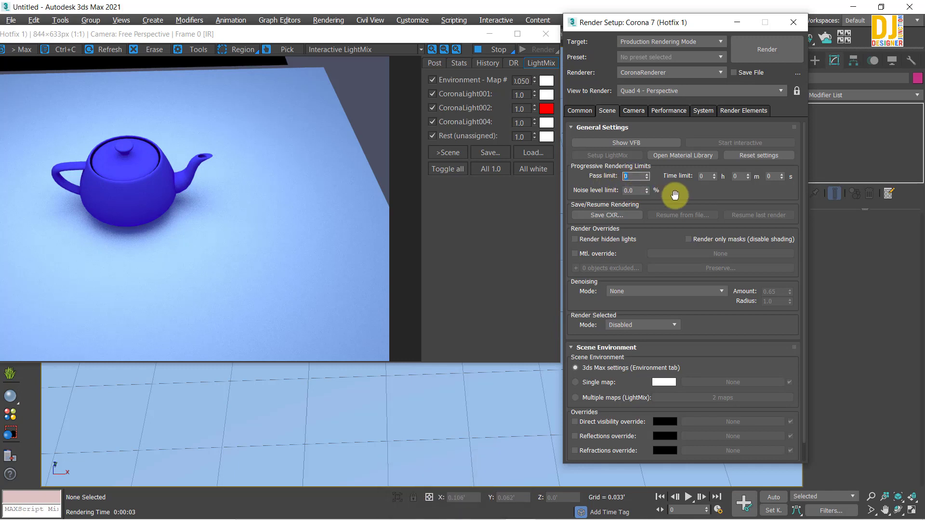
click(641, 177)
click(702, 177)
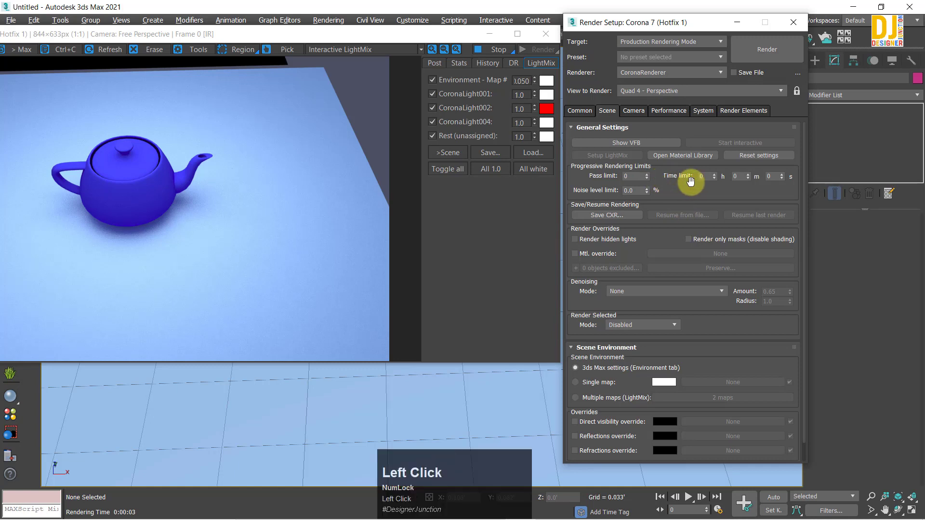
drag(708, 177, 670, 180)
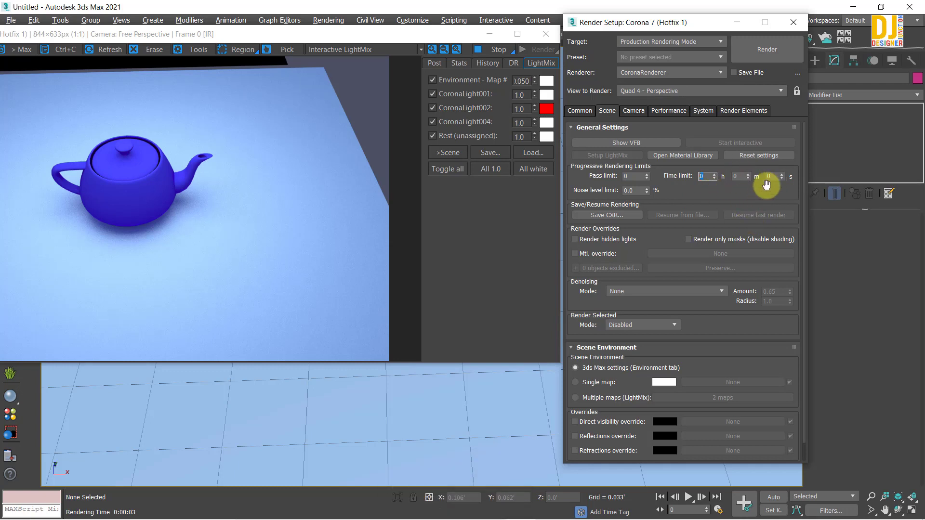
click(749, 178)
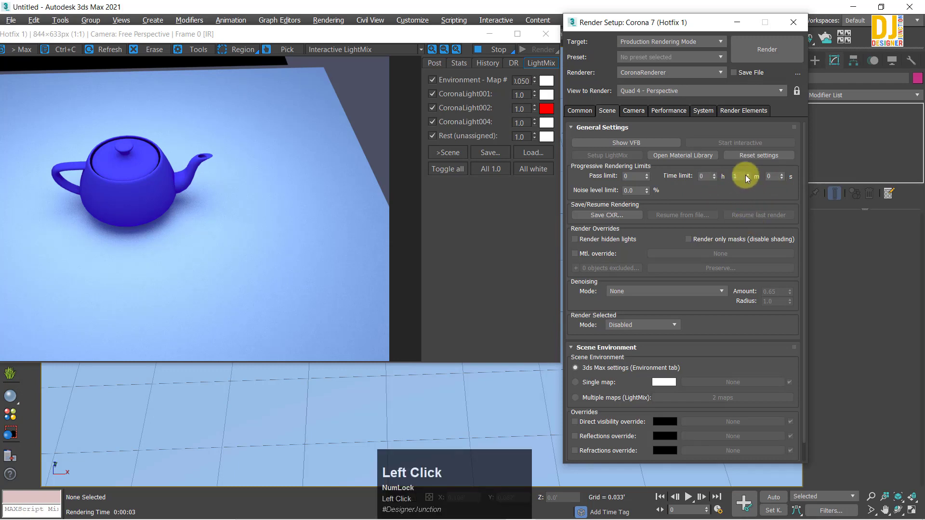
right_click(748, 179)
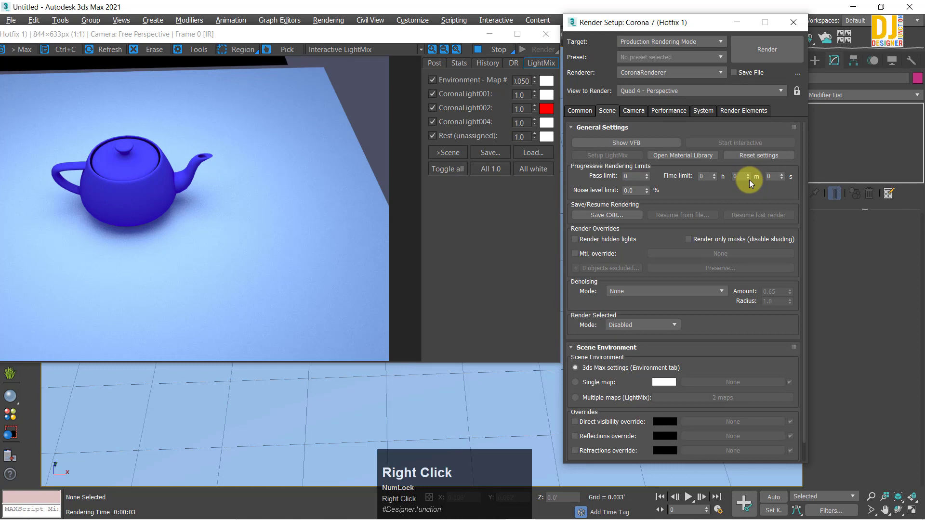
click(774, 177)
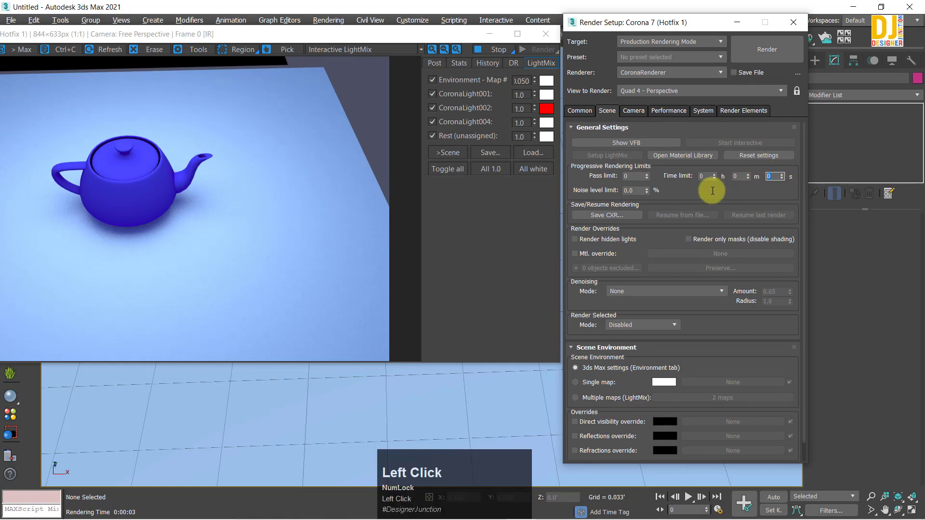
click(702, 176)
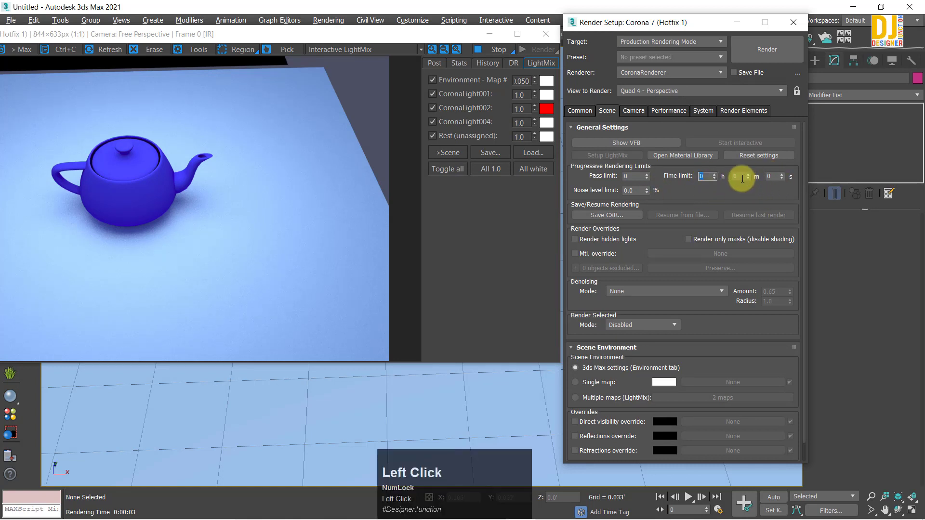
click(772, 177)
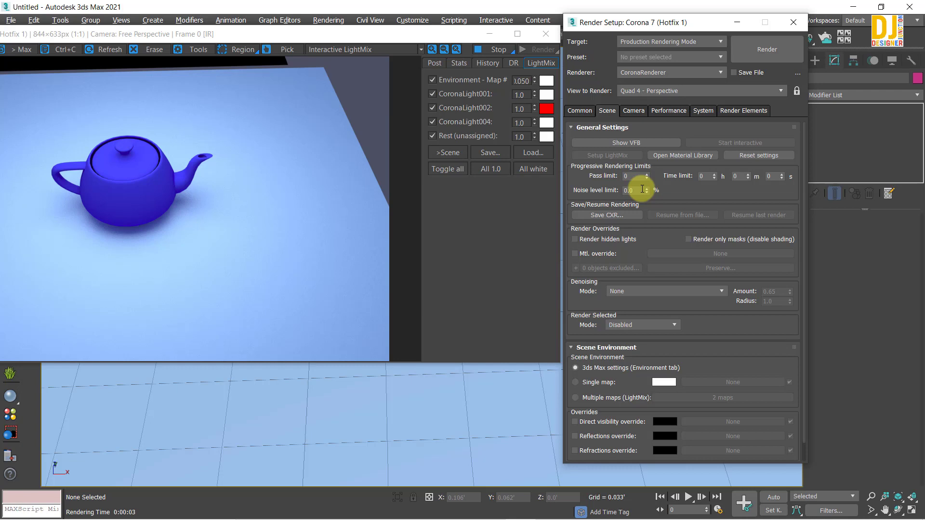
- Bring the whole frame buffer into view and examine the noise in the interactive render at high magnification
drag(316, 34, 484, 54)
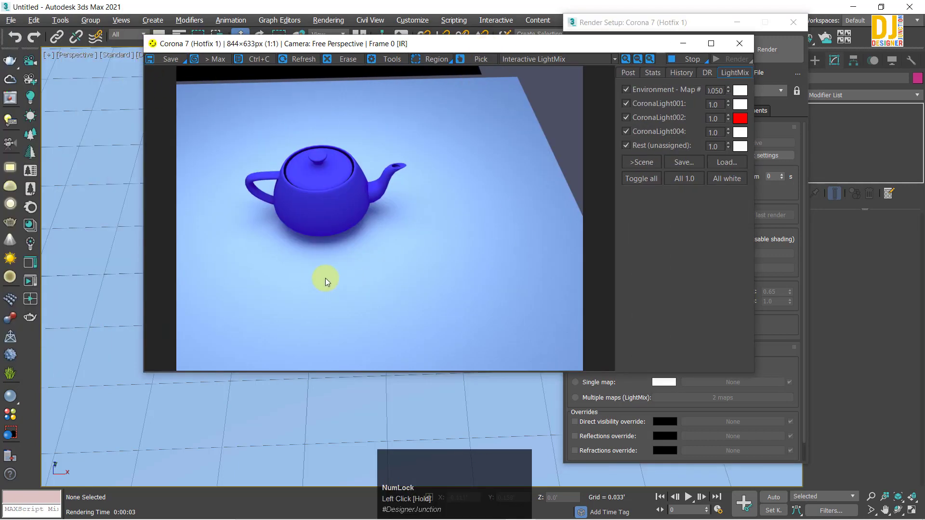
scroll(402, 206, up, 2)
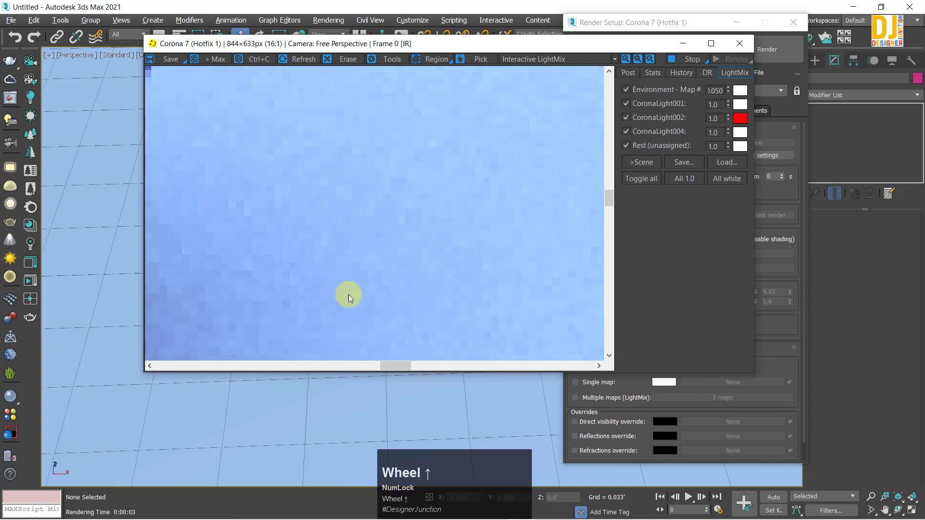
scroll(372, 243, down, 4)
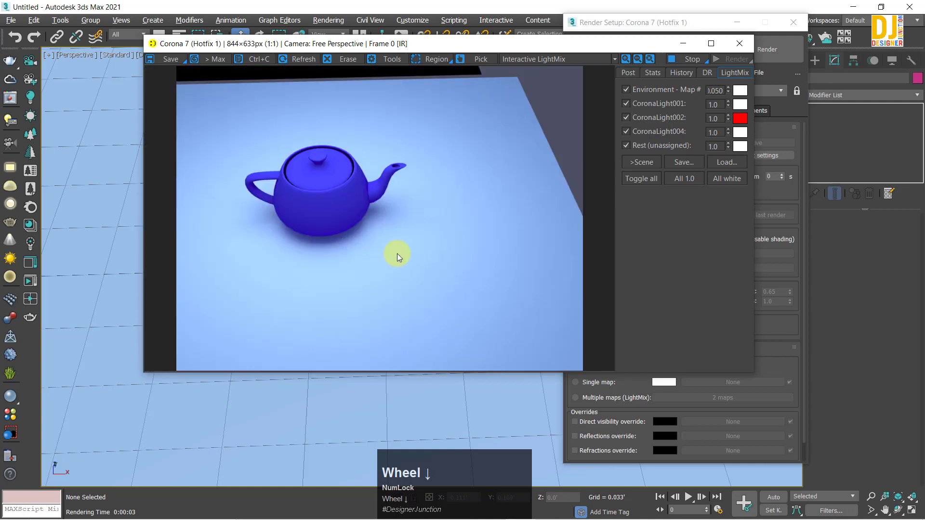
scroll(396, 254, up, 5)
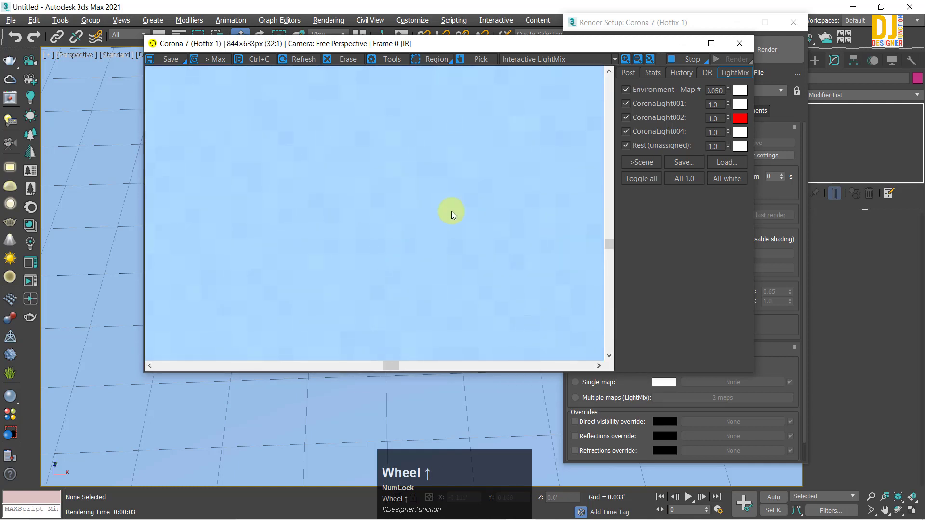
scroll(430, 248, down, 5)
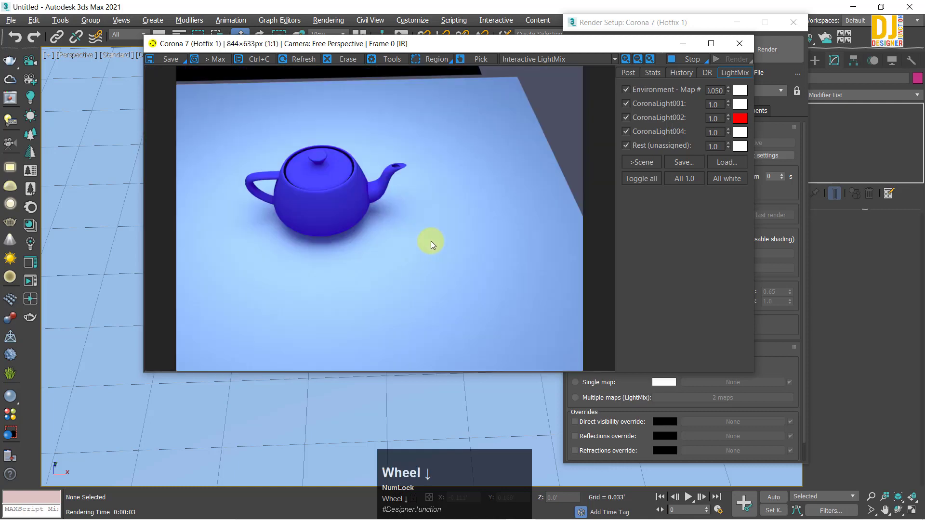
- Arrange the frame buffer and Render Setup side by side, keeping the noise level limit and save/resume settings in view
drag(155, 42, 22, 38)
click(650, 22)
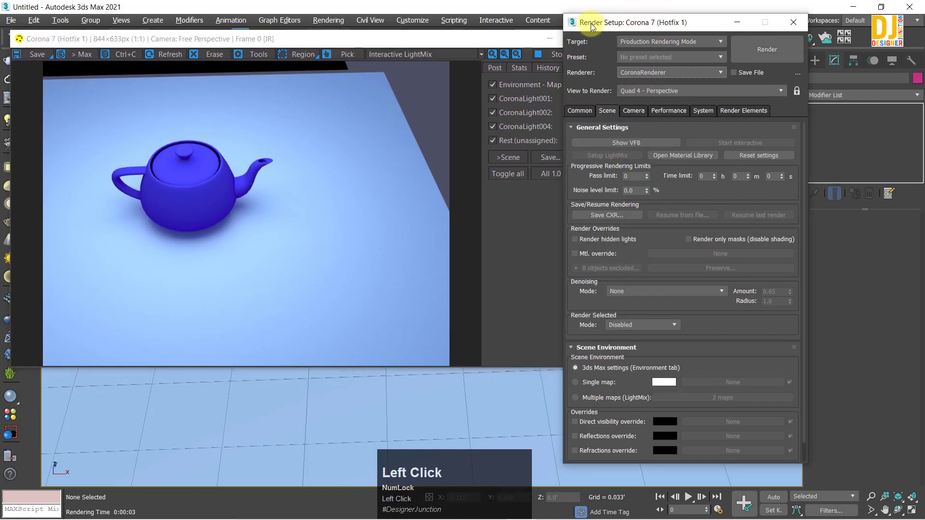
drag(581, 22, 555, 44)
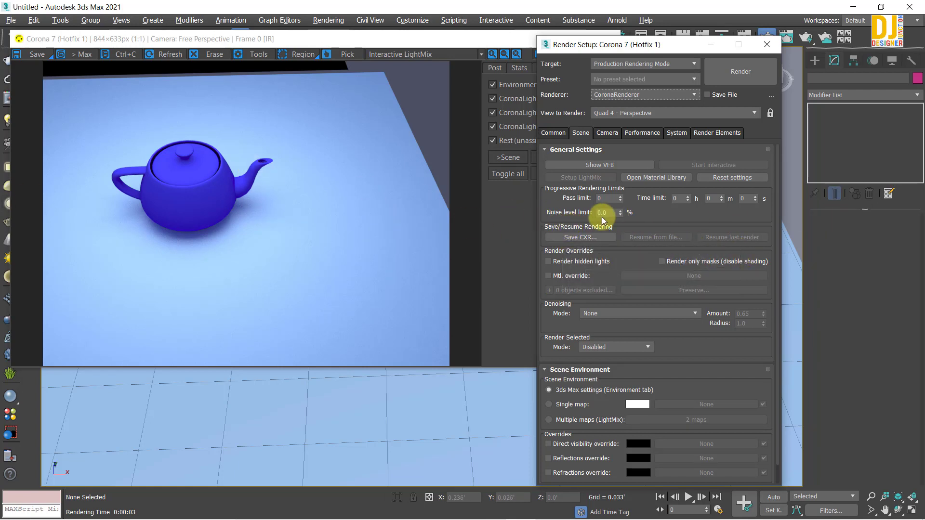
drag(643, 213, 660, 192)
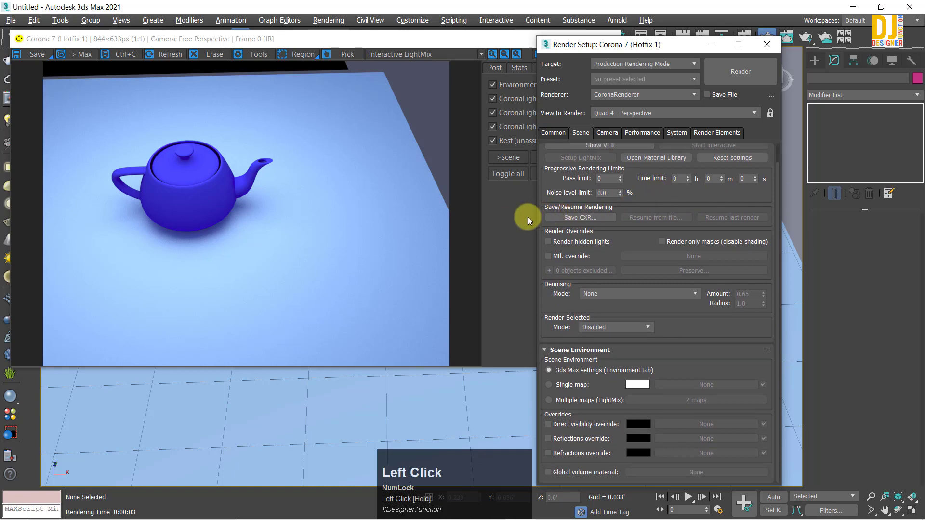
drag(654, 196, 662, 180)
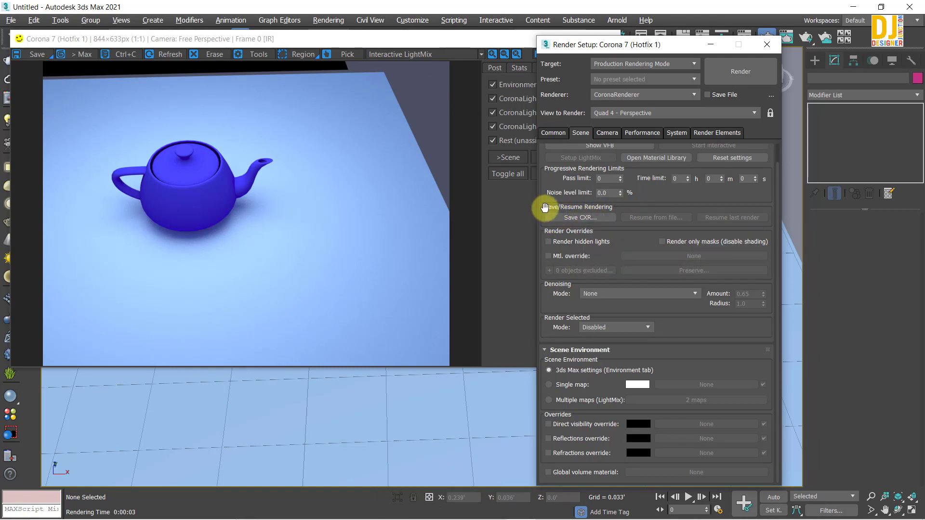
- Remove the existing 123 file and save the current render in Corona EXR format under the name 12345
click(566, 218)
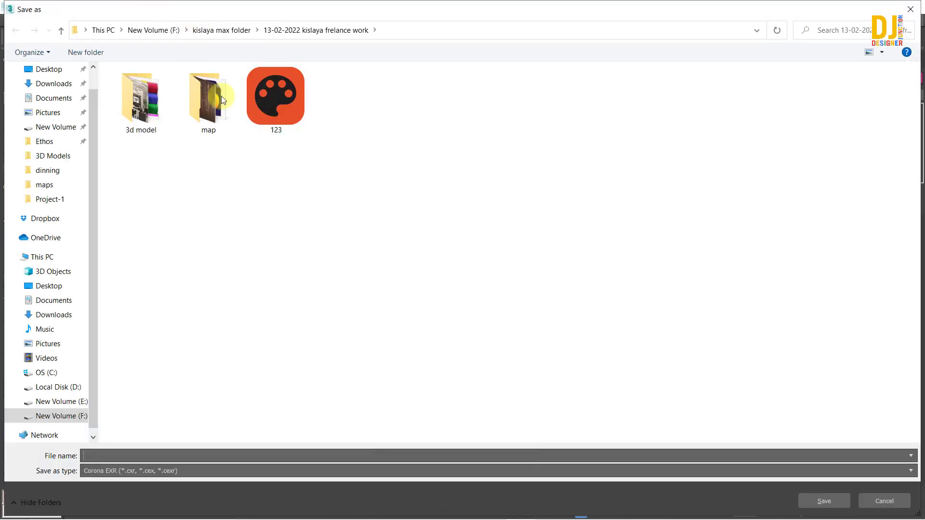
click(292, 112)
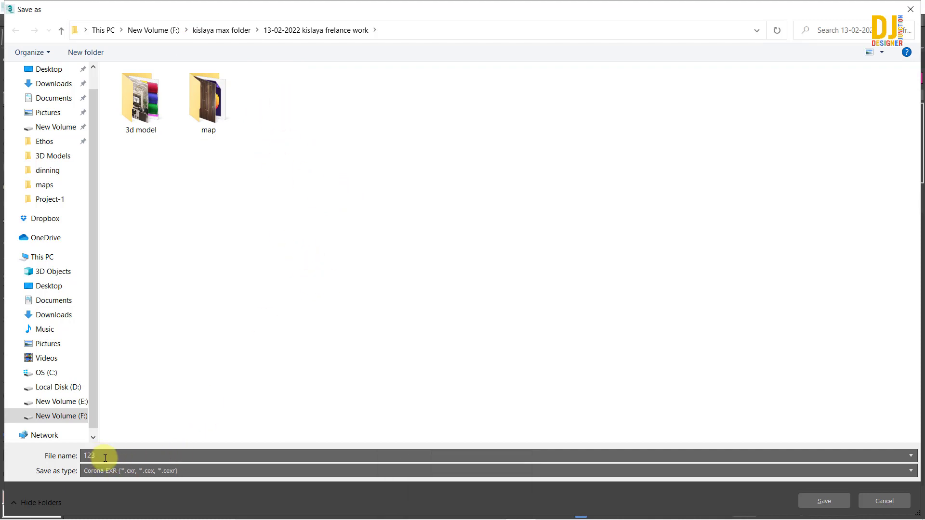
click(120, 456)
drag(120, 455, 2, 459)
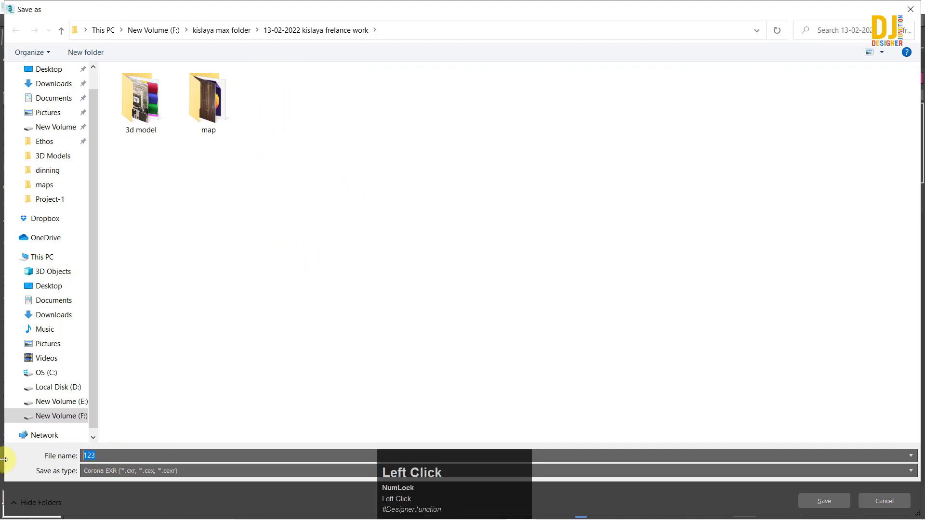
text(123)
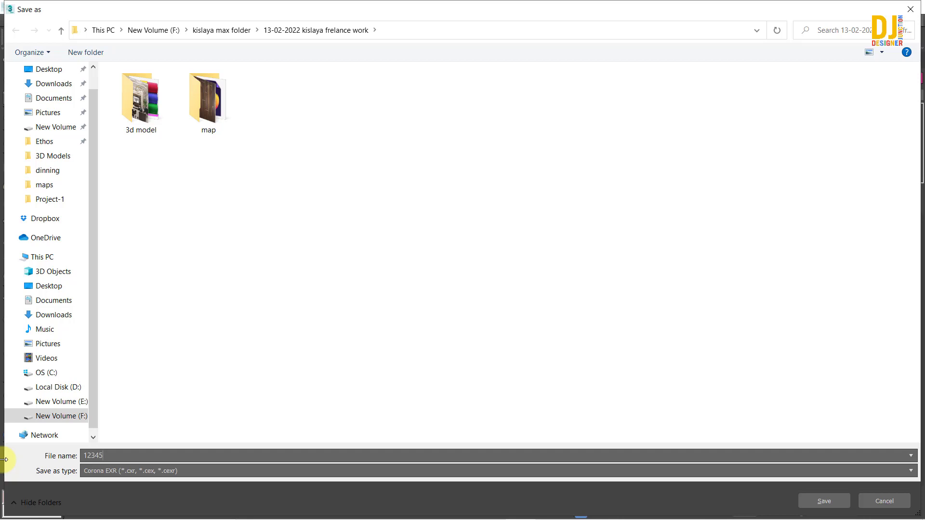
mouse_move(865, 510)
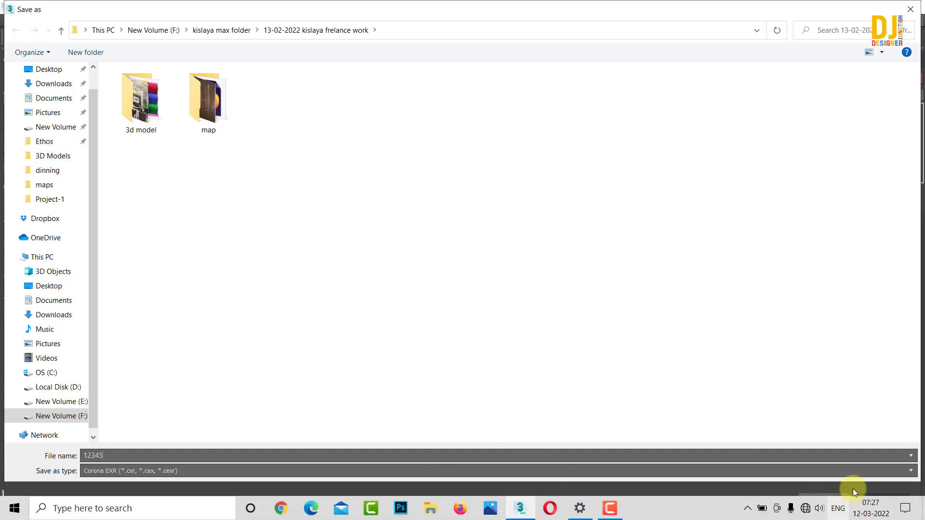
click(823, 501)
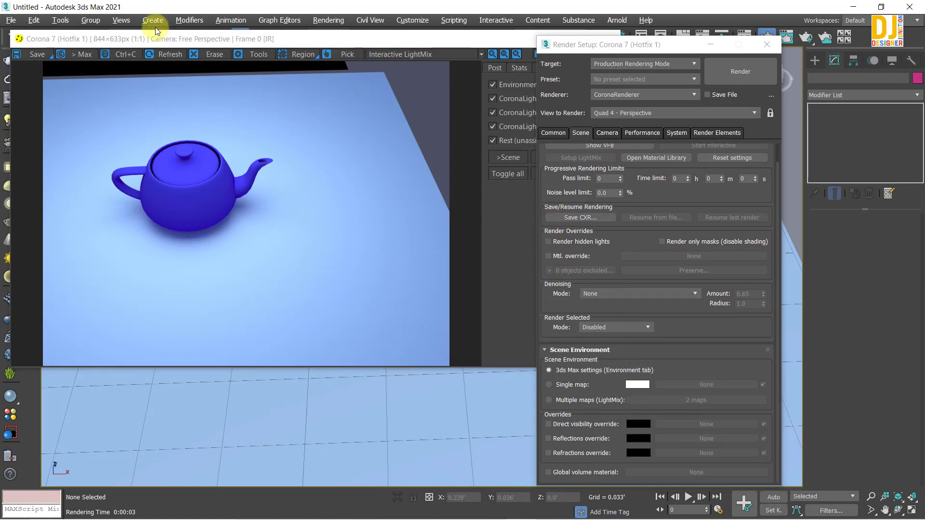
- Move the frame buffer clear of the main menu, view the teapot, and close the interactive render
drag(28, 38, 31, 61)
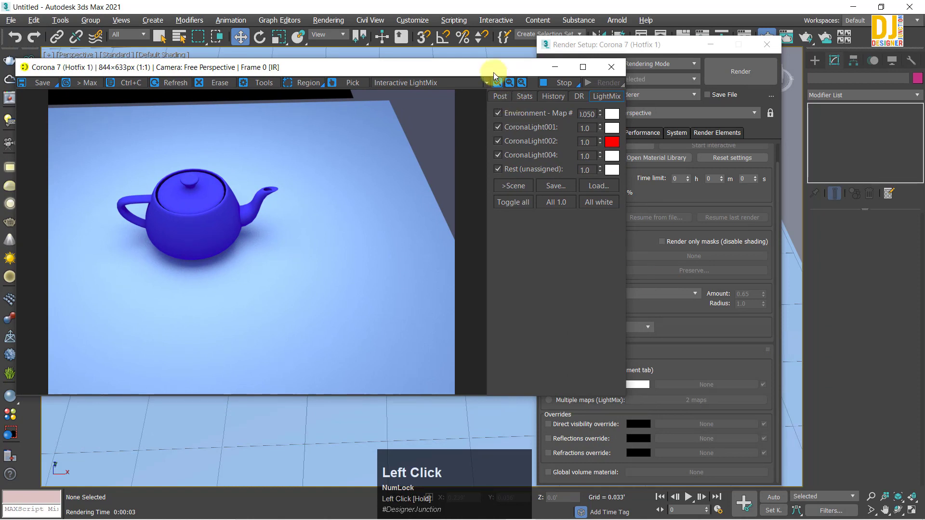
drag(465, 66, 463, 42)
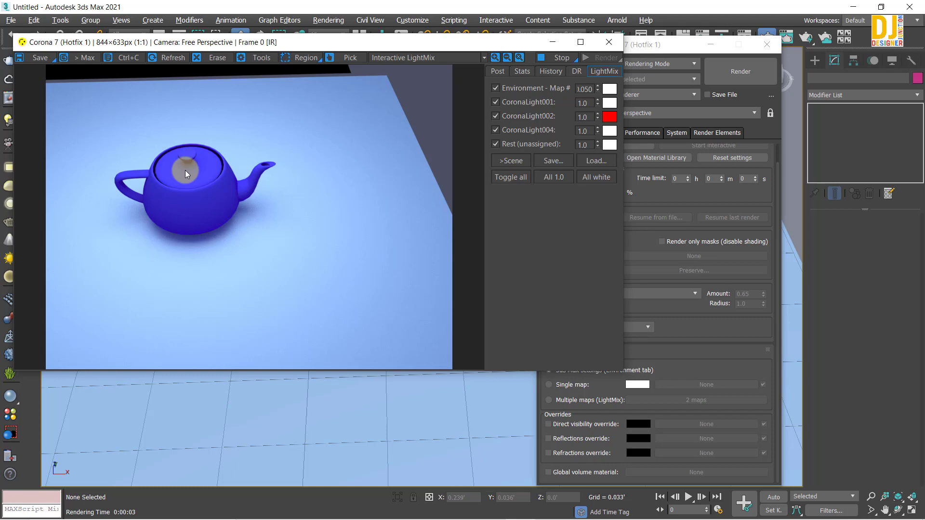
click(611, 46)
click(611, 46)
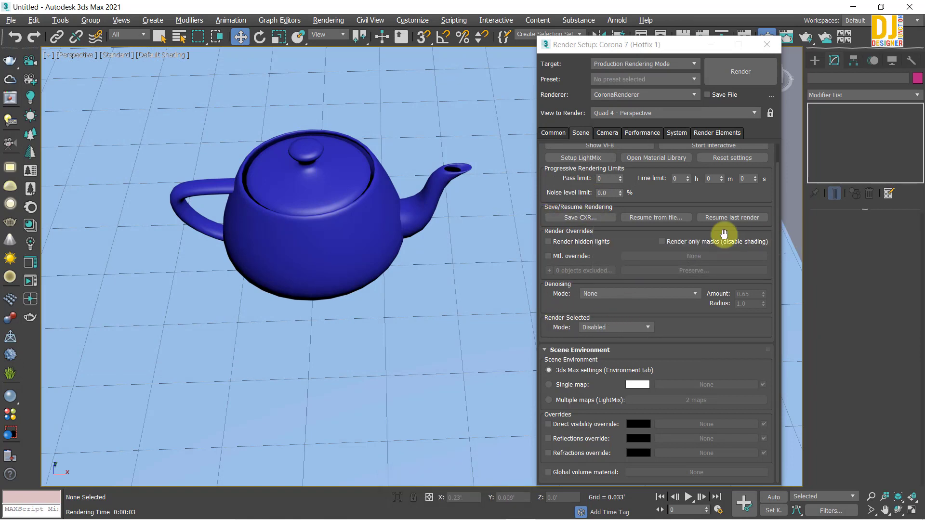
- Try to resume rendering from the saved file 12345, and close the error log and the frame buffer
click(646, 219)
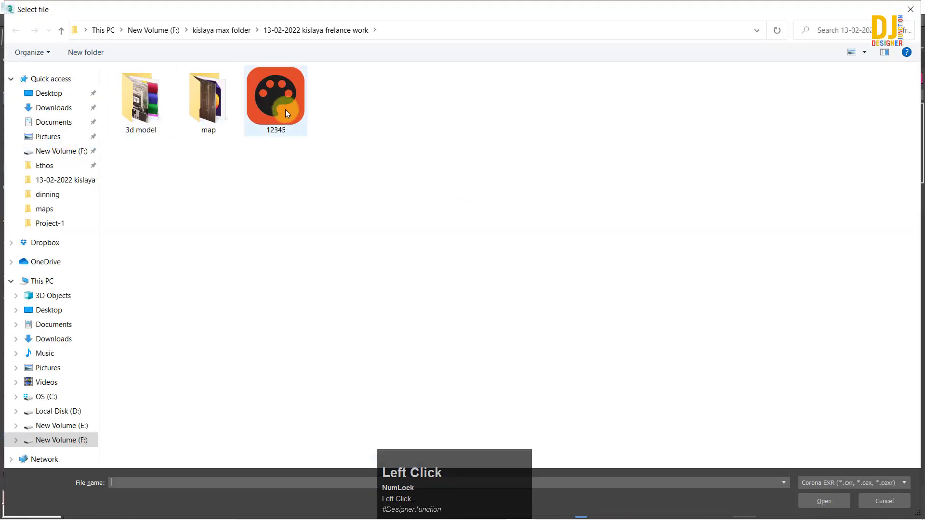
double_click(261, 89)
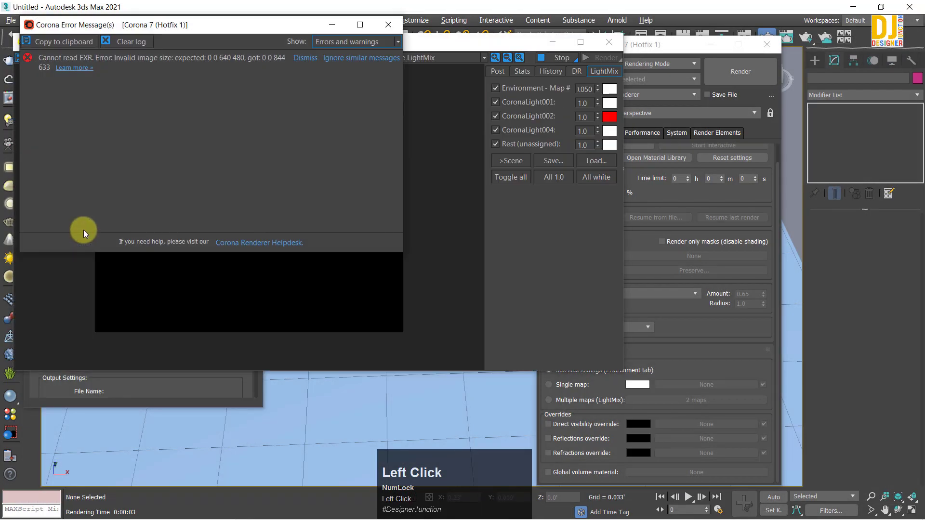
click(219, 309)
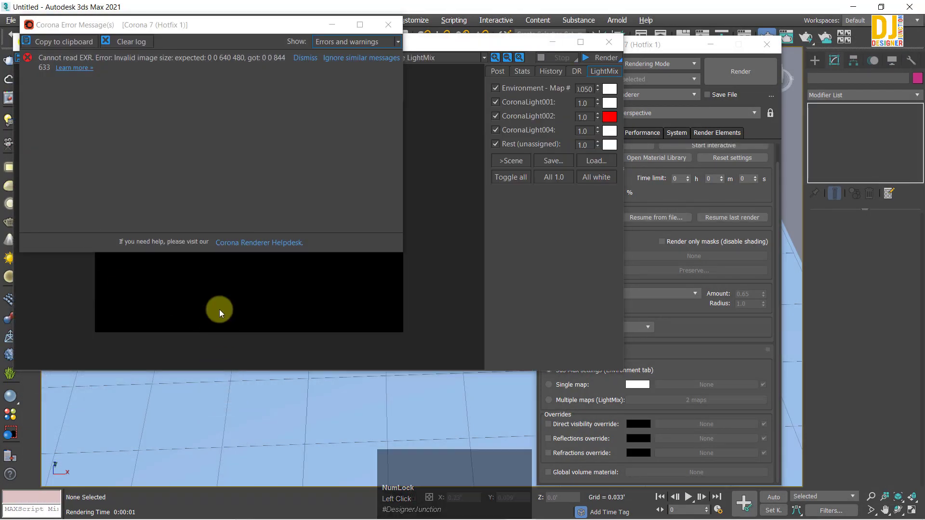
click(377, 26)
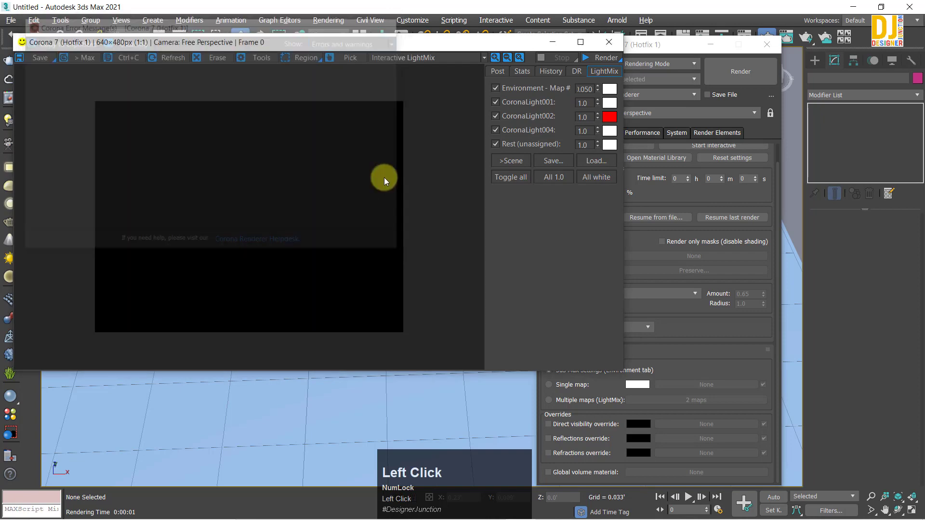
click(610, 42)
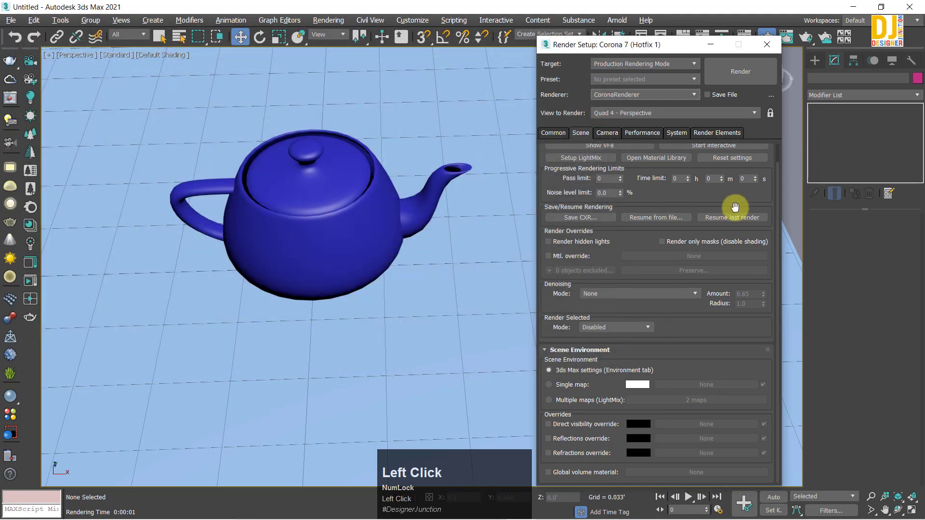
- Resume the last render to view the teapot, and stop it
click(707, 217)
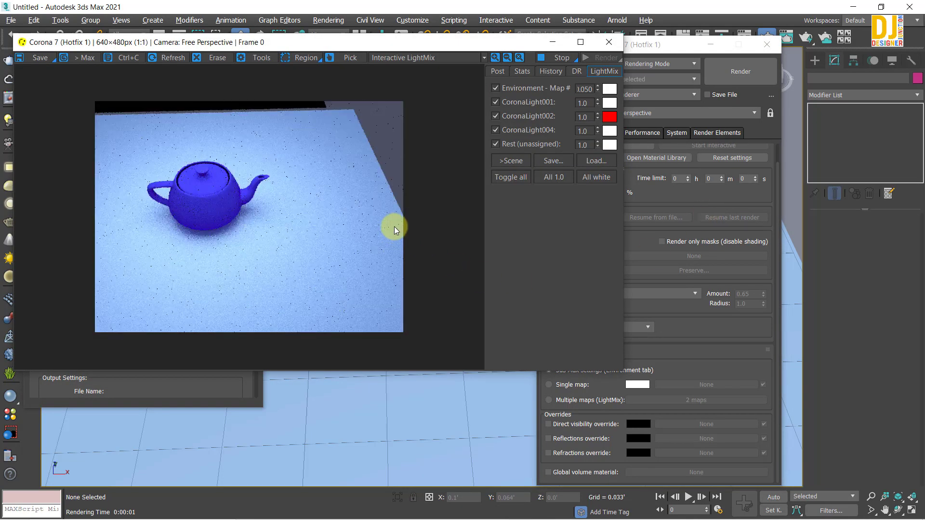
click(608, 42)
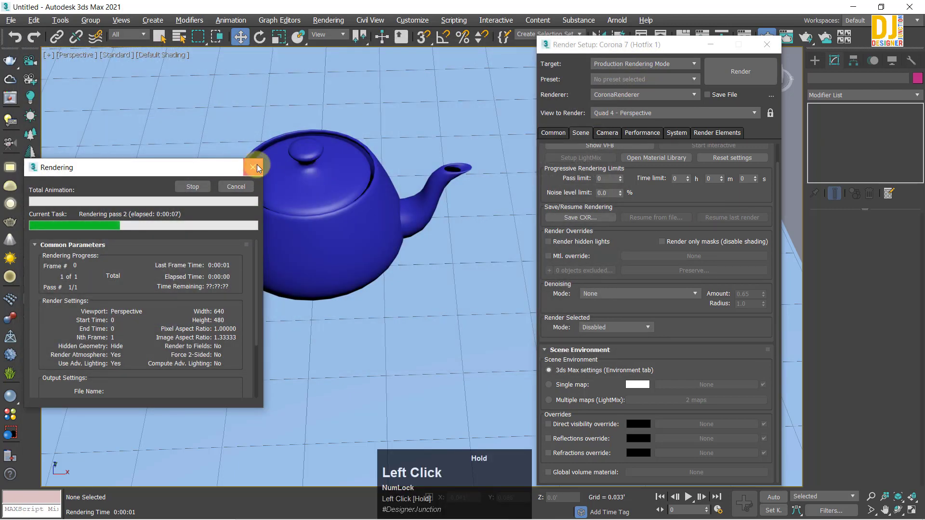
click(253, 168)
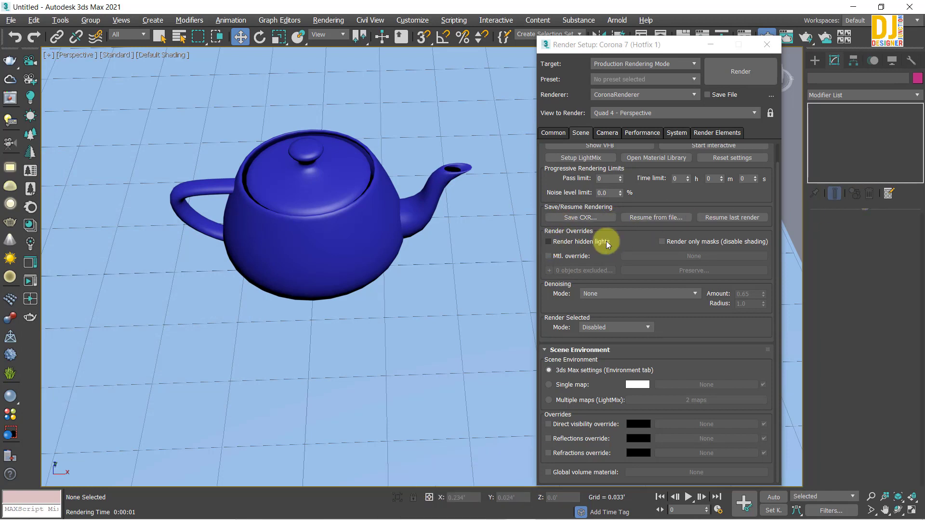
- Create a sphere-shaped Corona light with a radius of about 0.013' behind the teapot on its handle side
click(552, 243)
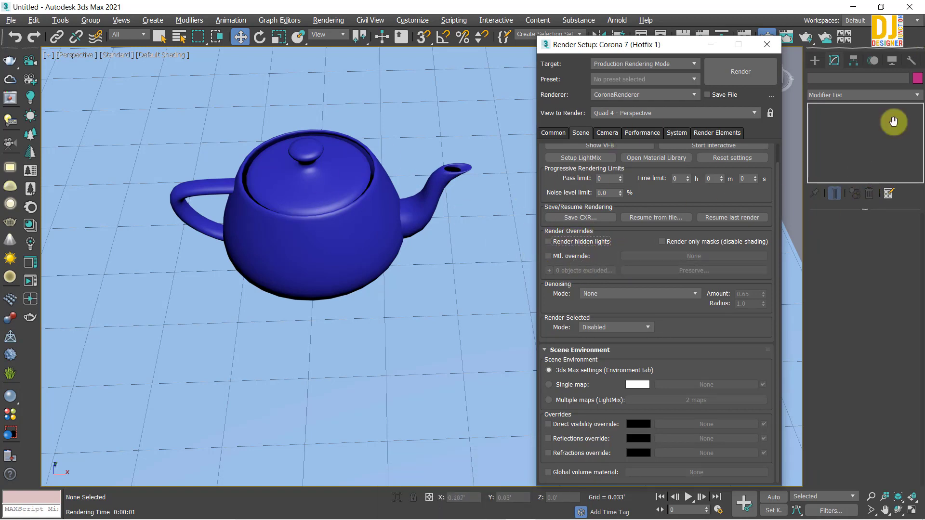
click(814, 60)
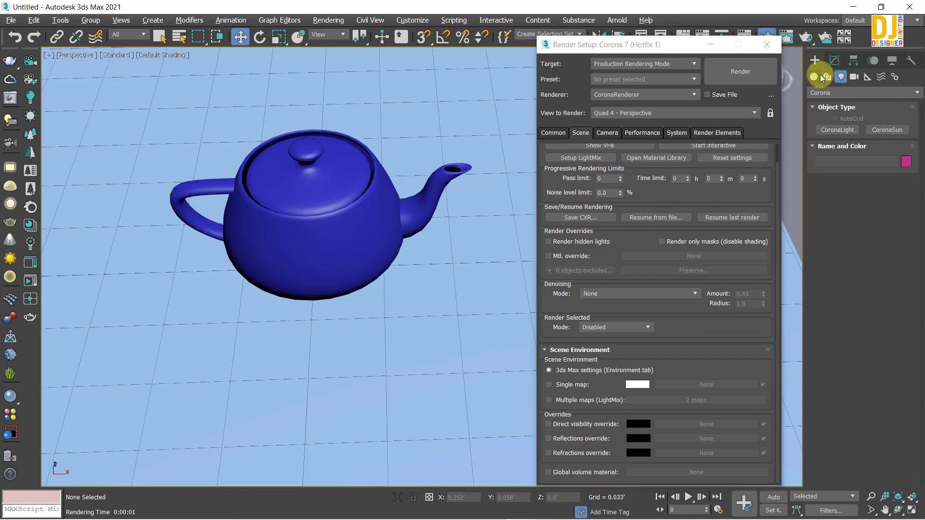
click(834, 61)
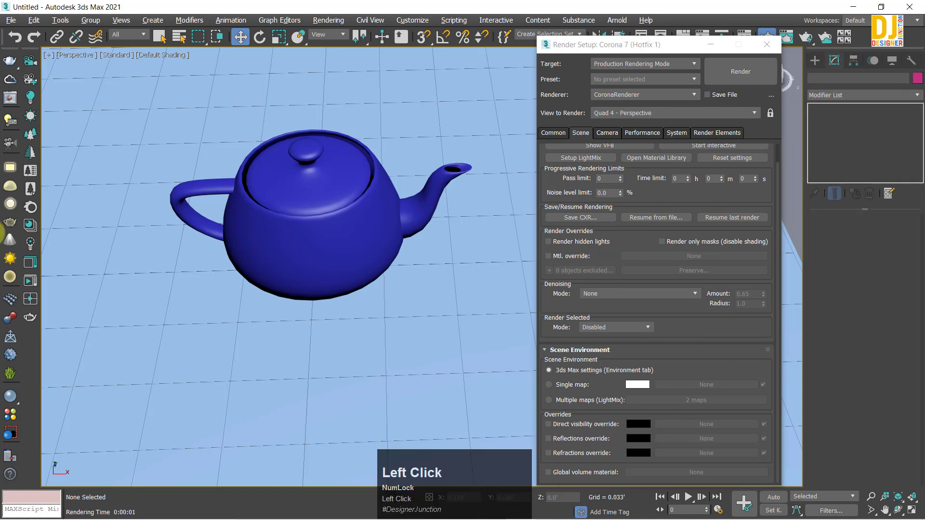
click(30, 116)
mouse_move(121, 97)
mouse_down()
mouse_move(134, 115)
mouse_move(134, 103)
mouse_up()
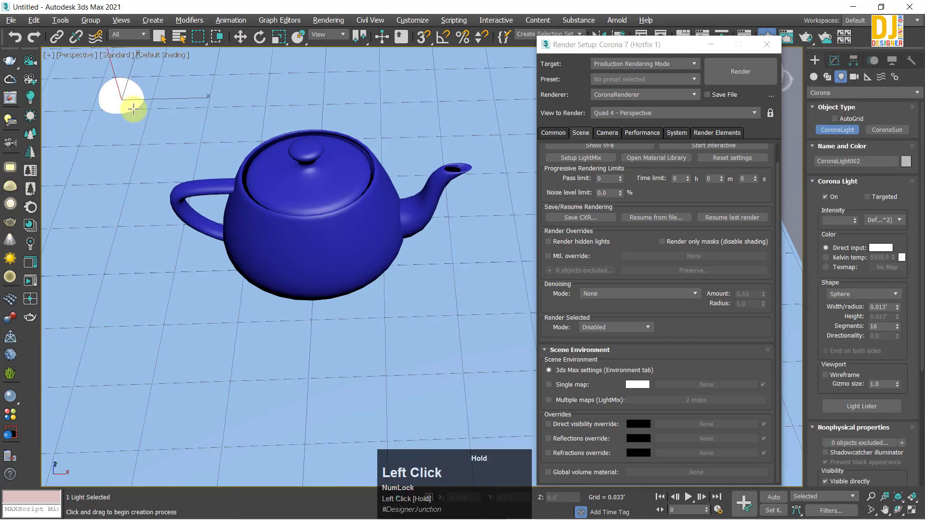
right_click(134, 103)
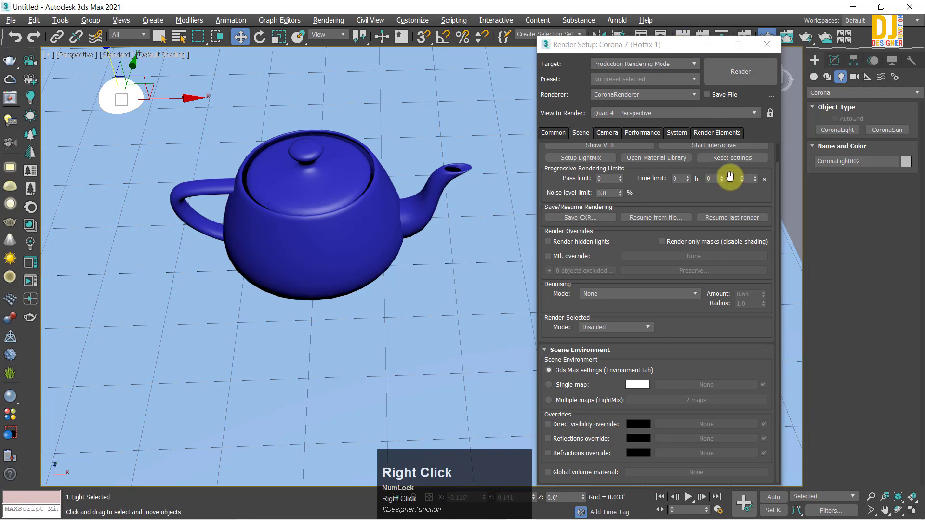
- Run an interactive render to check the new sphere light, and close it
drag(725, 203, 726, 222)
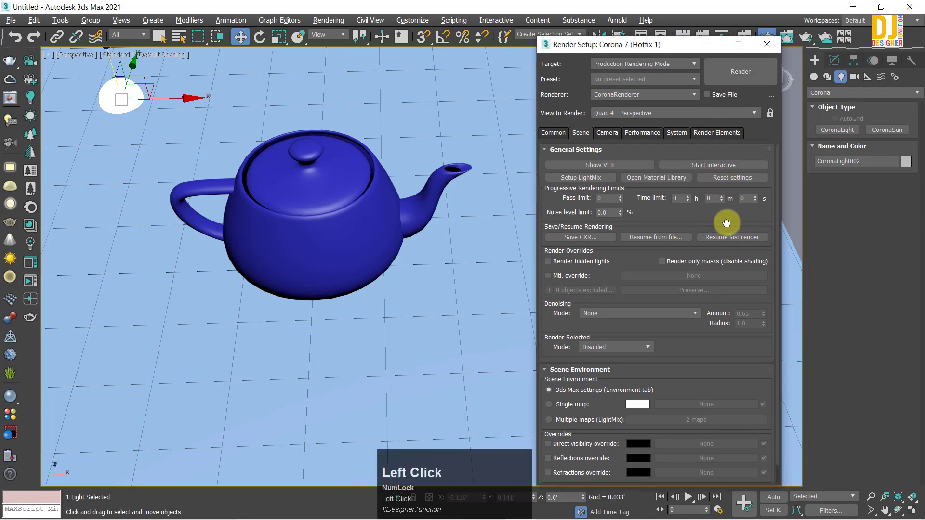
click(698, 165)
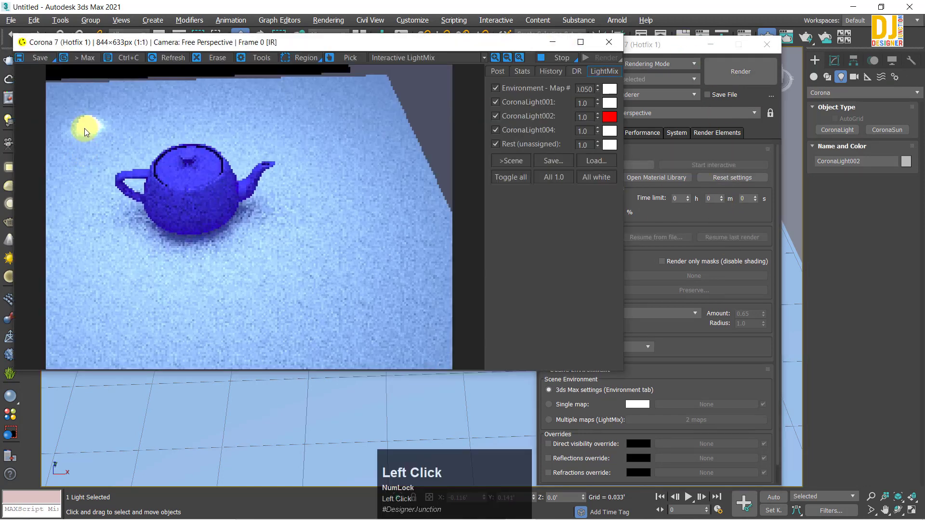
click(609, 42)
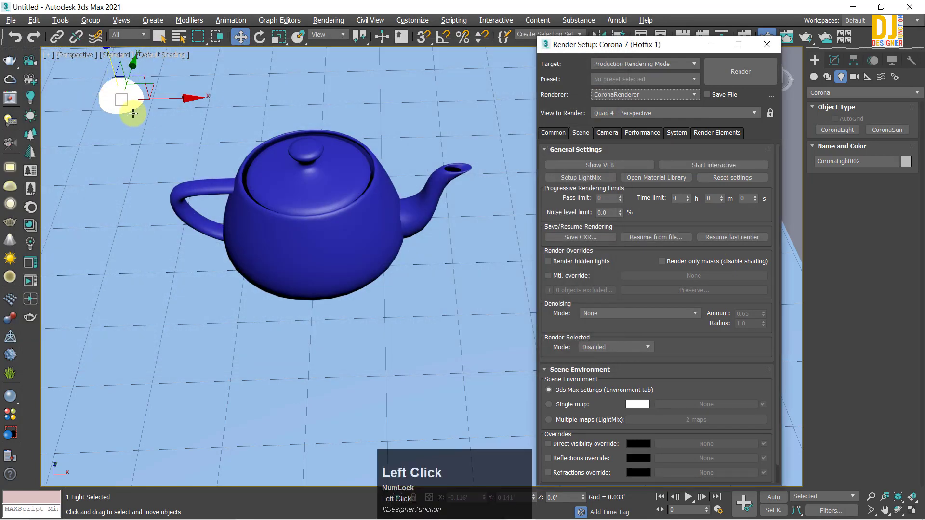
- Hide the new sphere light, run a production render without it, and cancel that render
right_click(145, 151)
click(148, 85)
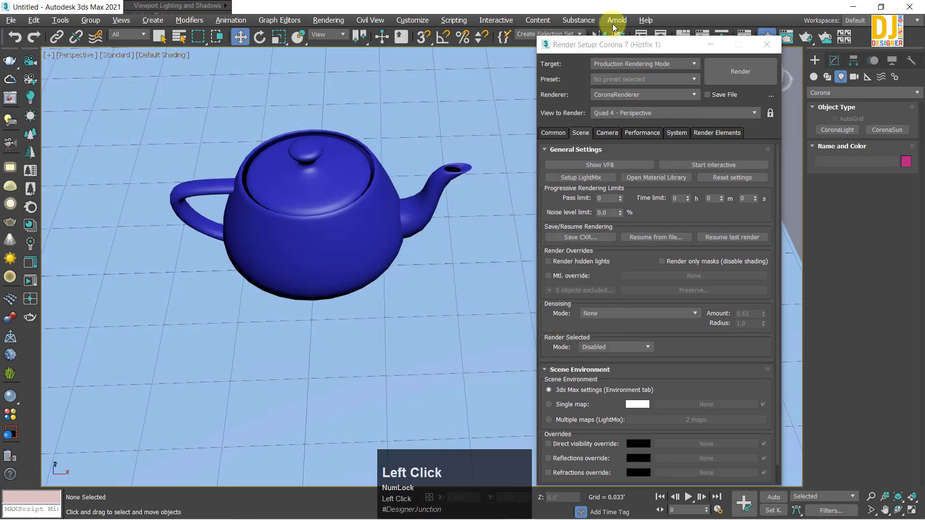
click(738, 71)
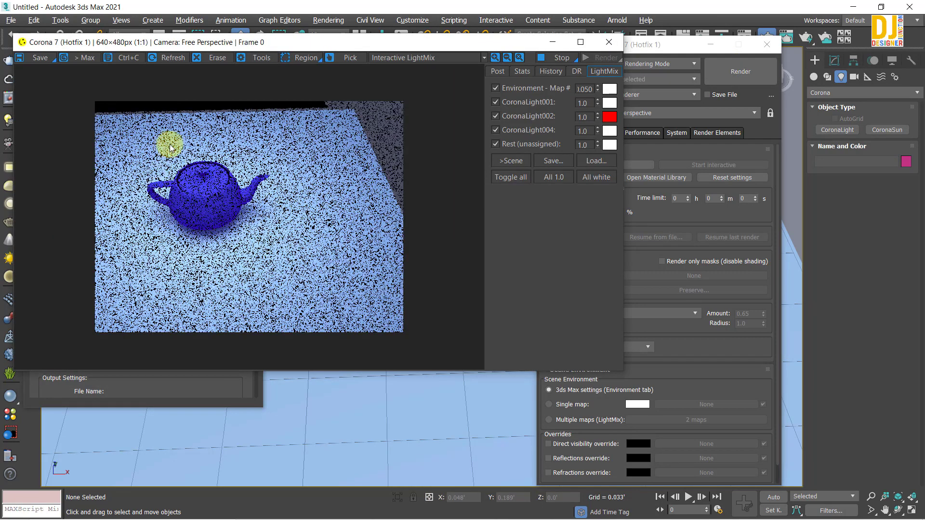
click(608, 42)
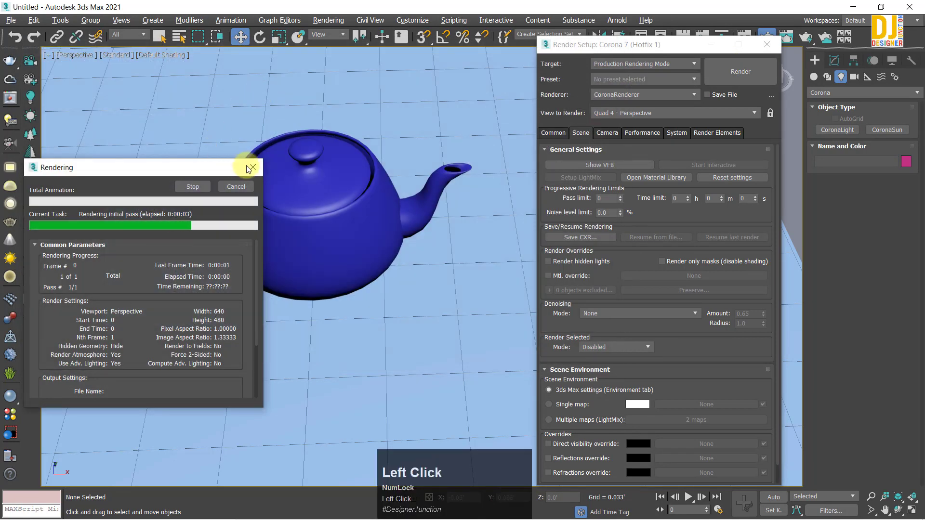
click(249, 170)
- Try the Render hidden lights override in a production render, stop the render, and switch the override off again
drag(619, 262, 617, 297)
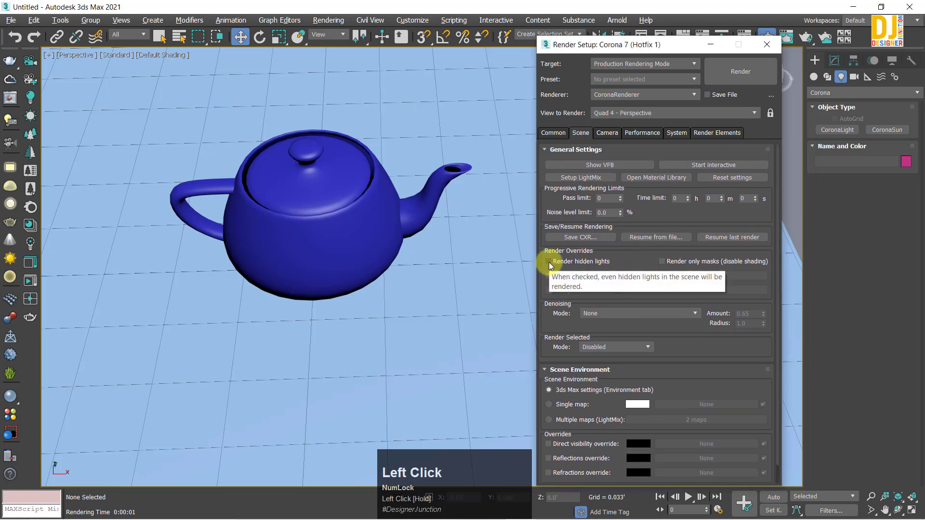
click(548, 262)
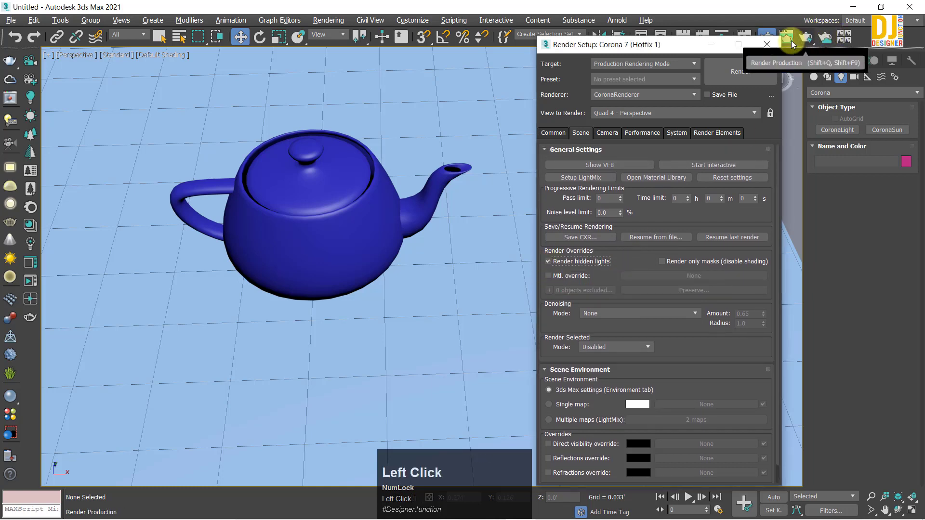
click(805, 37)
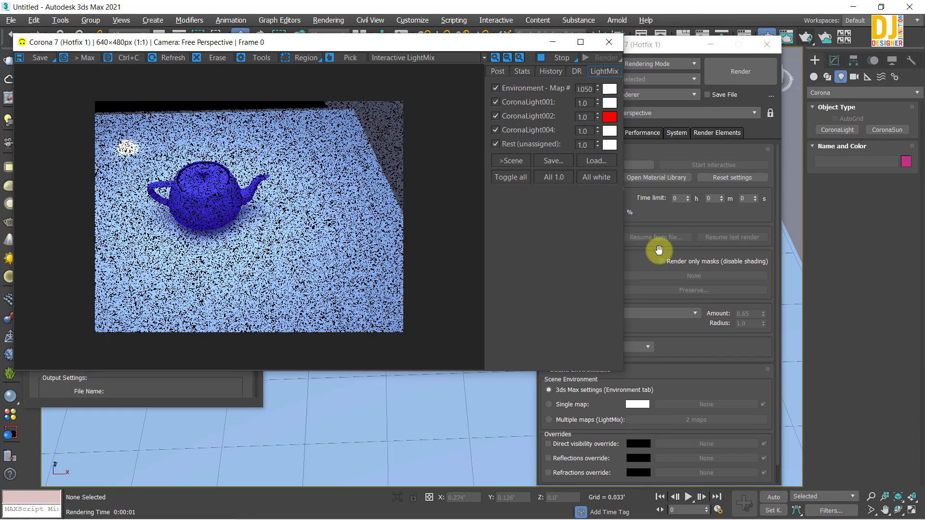
drag(420, 48, 493, 116)
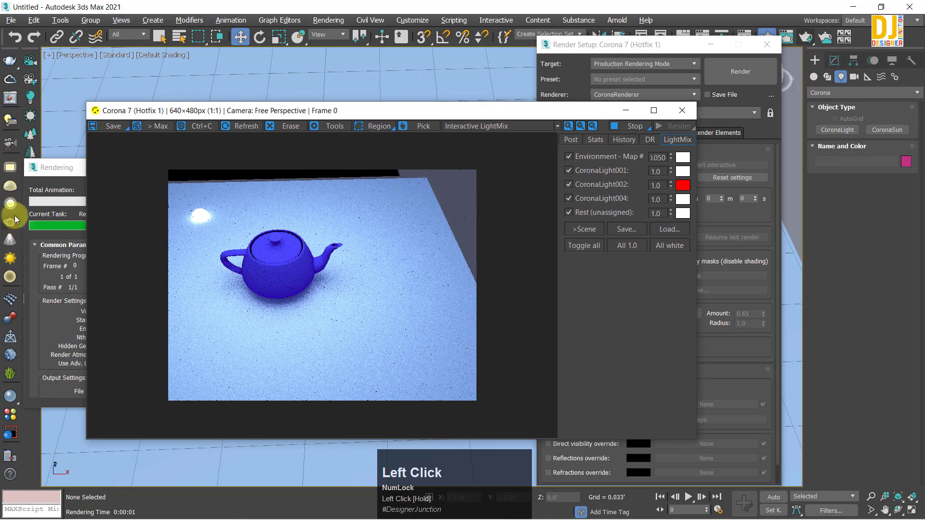
click(102, 174)
click(252, 167)
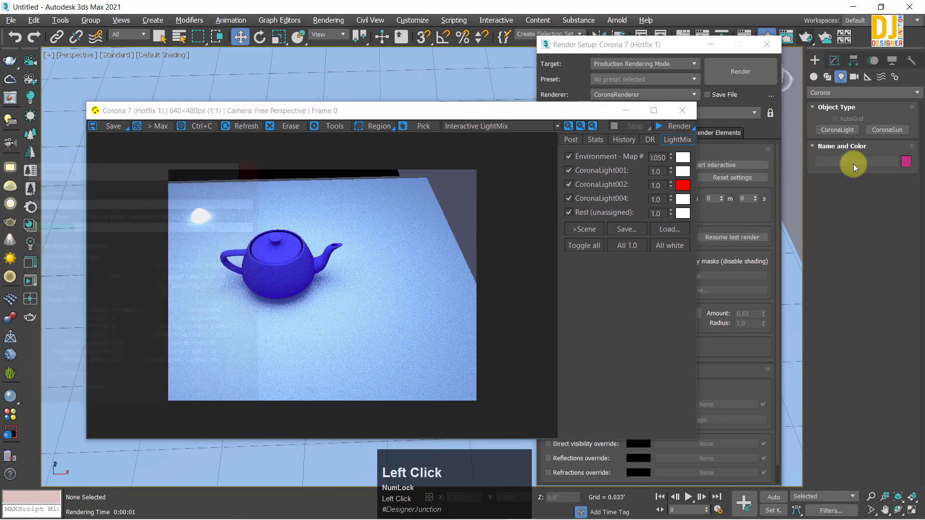
click(682, 110)
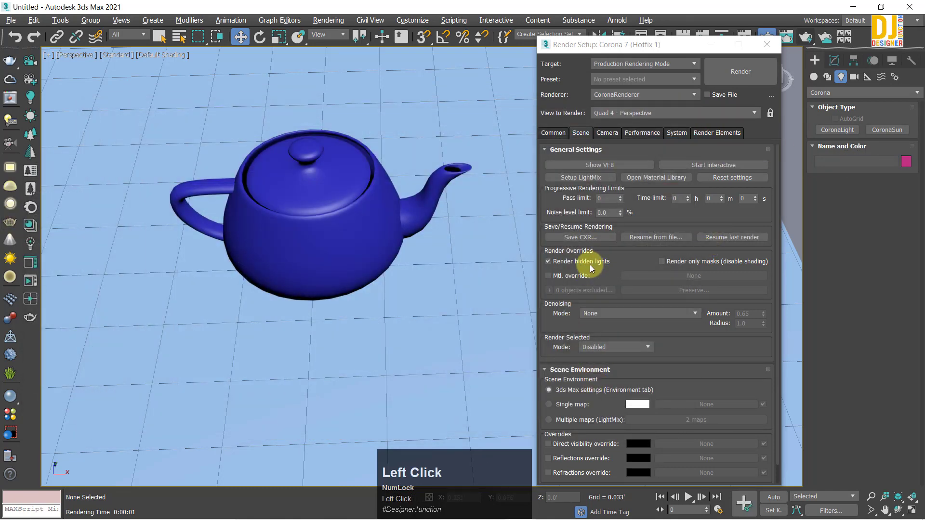
click(554, 262)
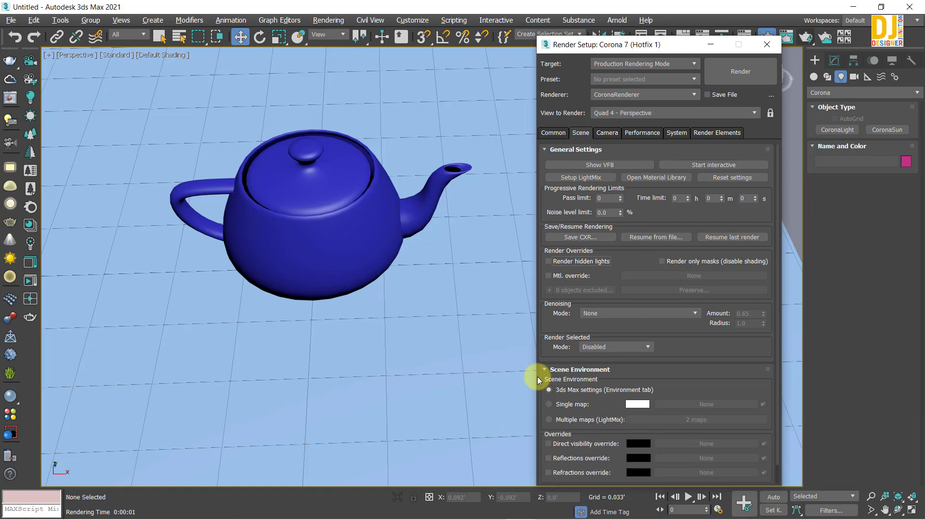
- Switch on the Render only masks (disable shading) override
drag(677, 337, 693, 418)
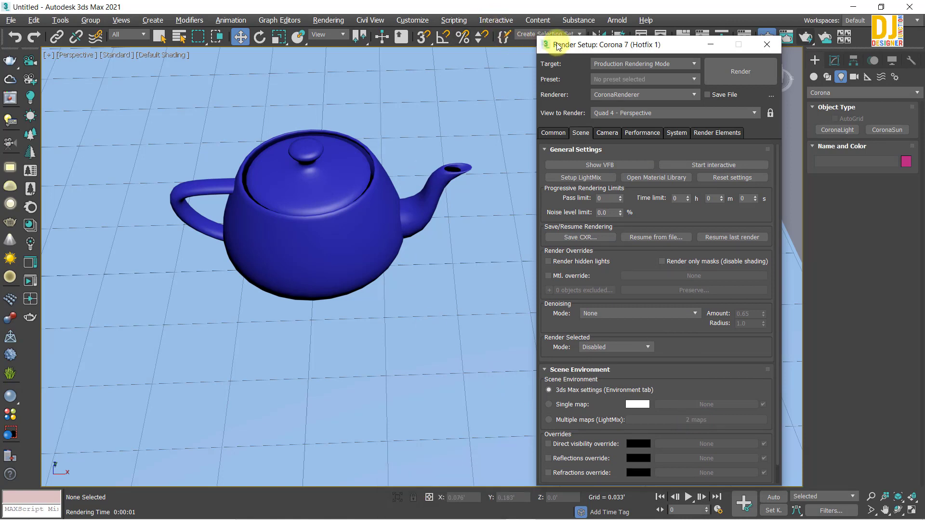
mouse_move(555, 44)
mouse_down()
mouse_move(564, 69)
mouse_move(563, 57)
mouse_up()
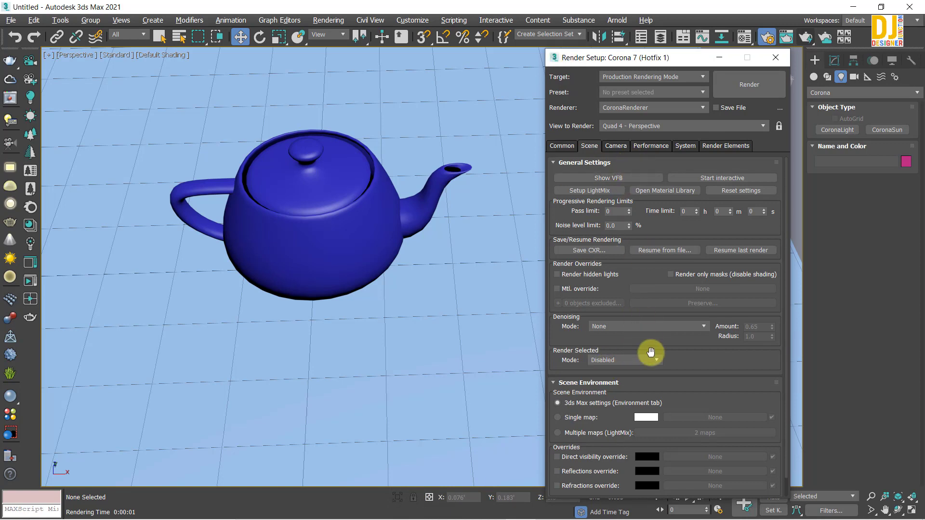
drag(650, 352, 568, 260)
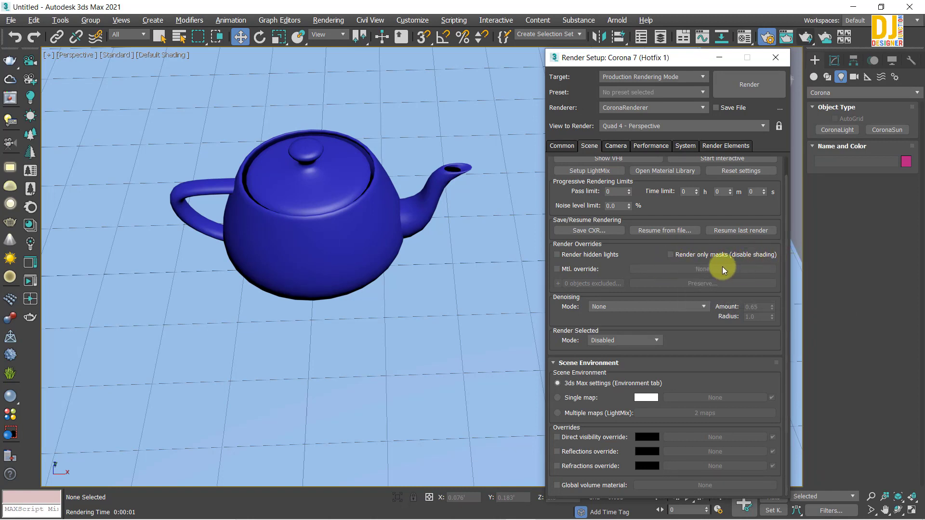
click(672, 254)
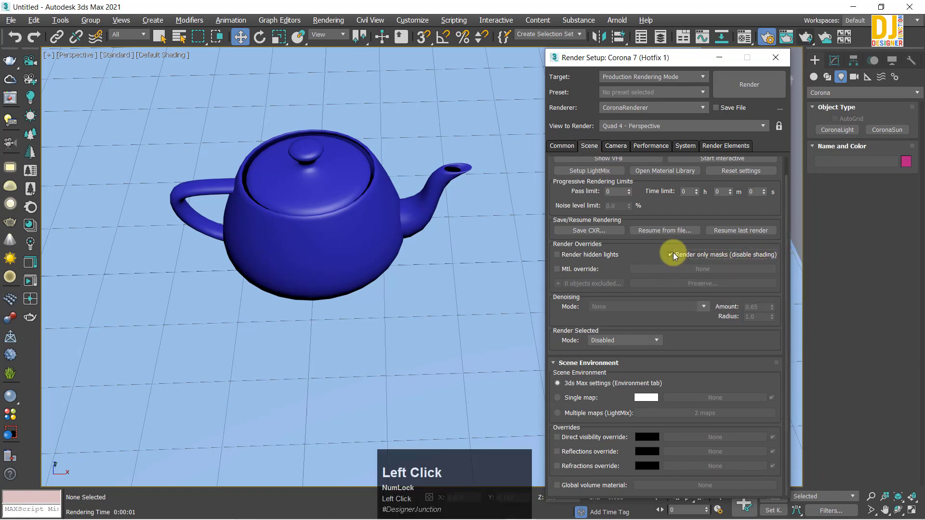
click(671, 254)
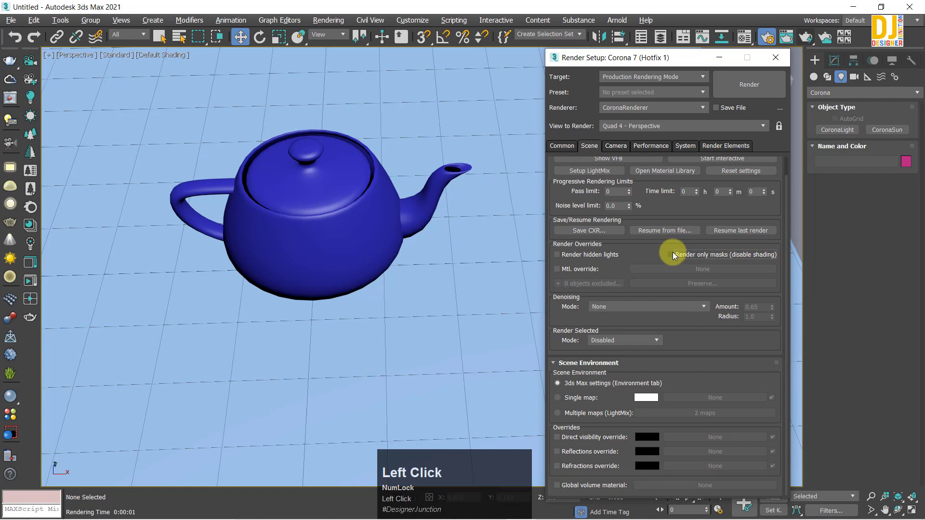
click(671, 255)
click(671, 254)
click(672, 255)
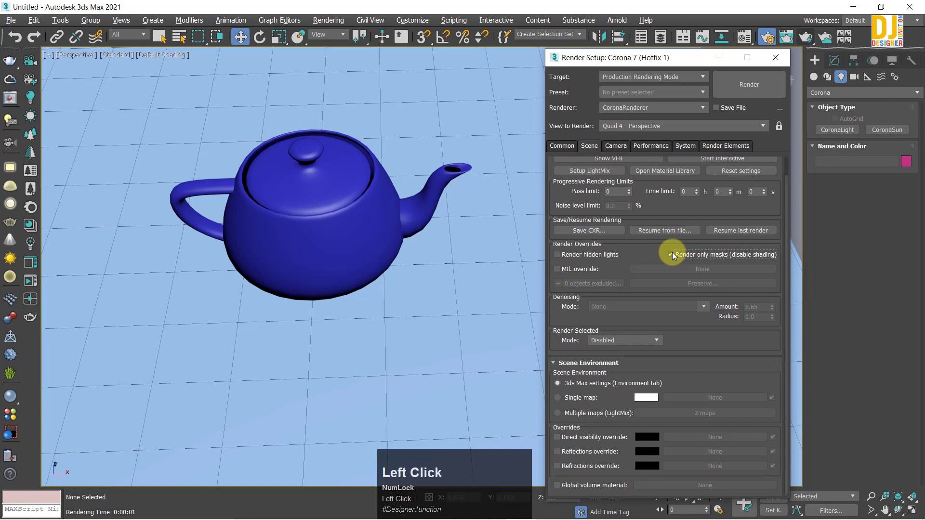
- Run a production render with only masks enabled, and close the render
drag(575, 66, 561, 58)
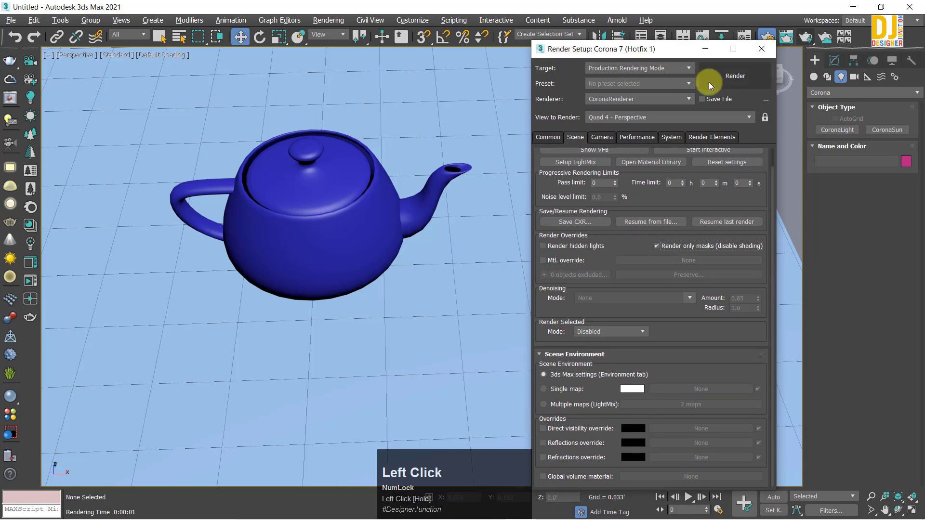
click(709, 81)
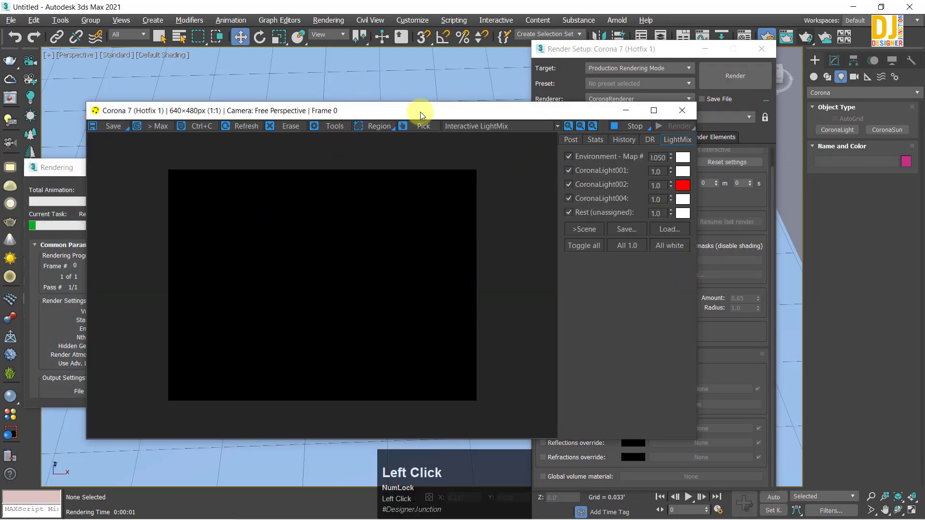
drag(417, 113, 351, 19)
click(559, 19)
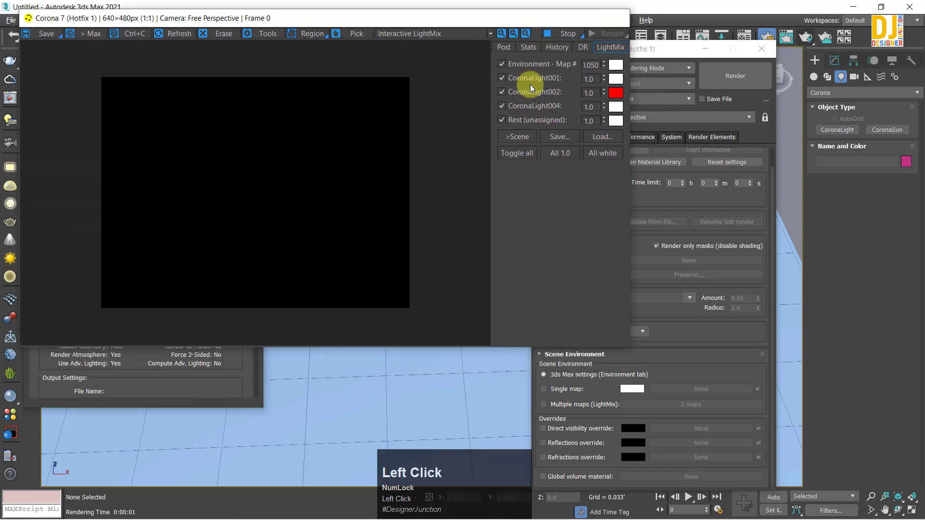
click(253, 167)
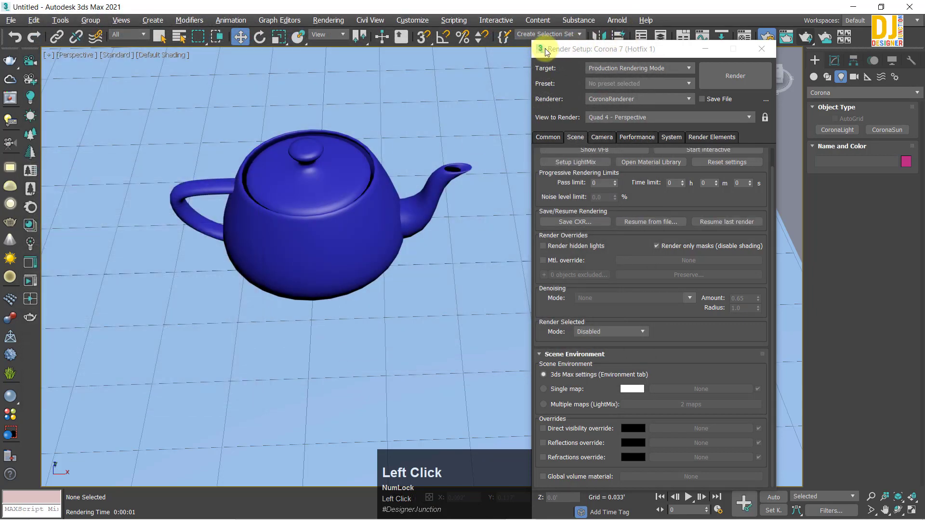
- Start an interactive render and toggle the Render only masks override off and on to compare, leaving it on
drag(545, 48, 615, 6)
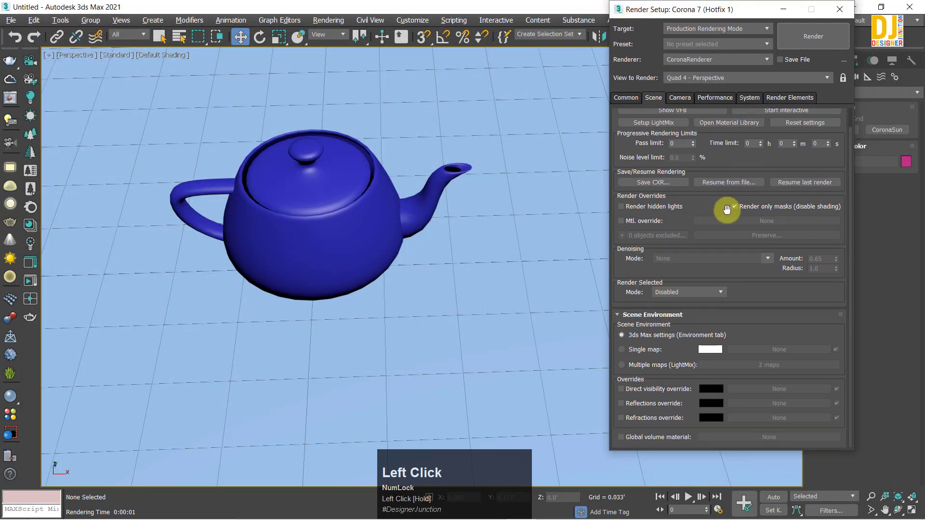
drag(787, 157, 787, 177)
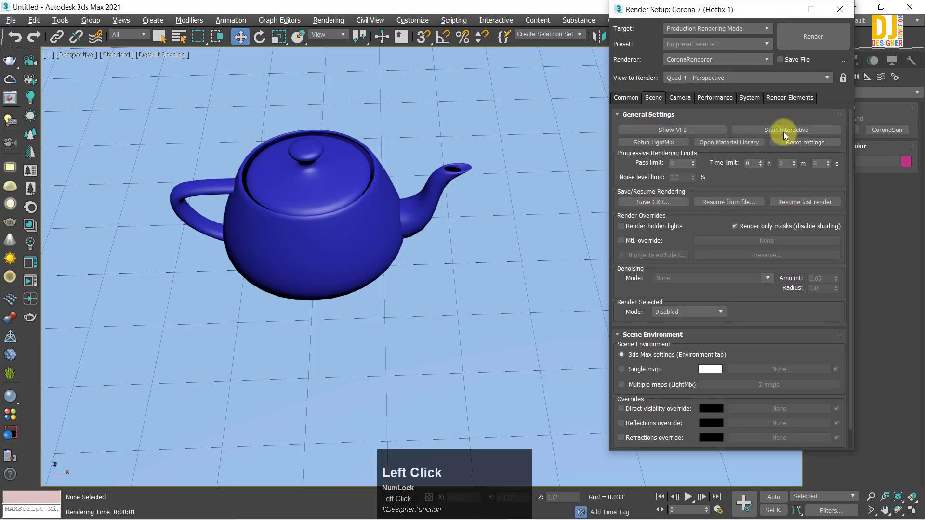
click(771, 129)
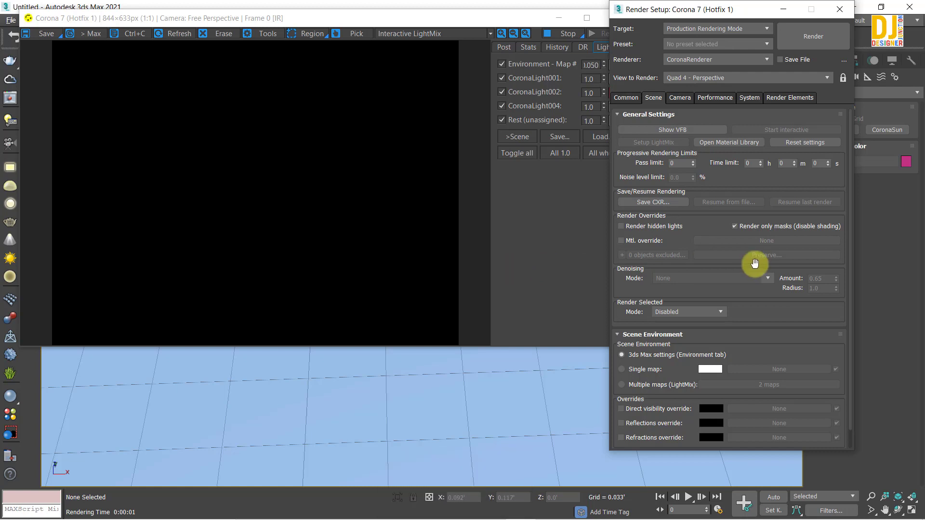
click(735, 226)
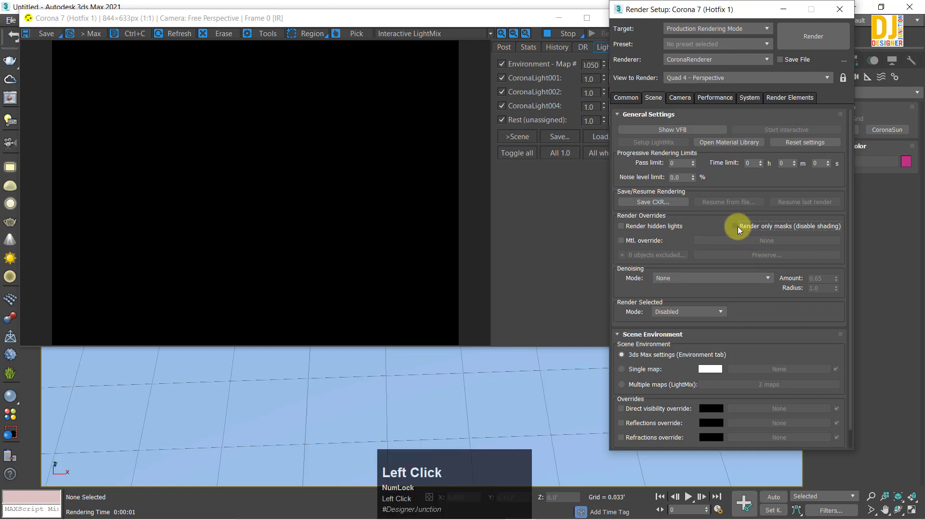
click(765, 227)
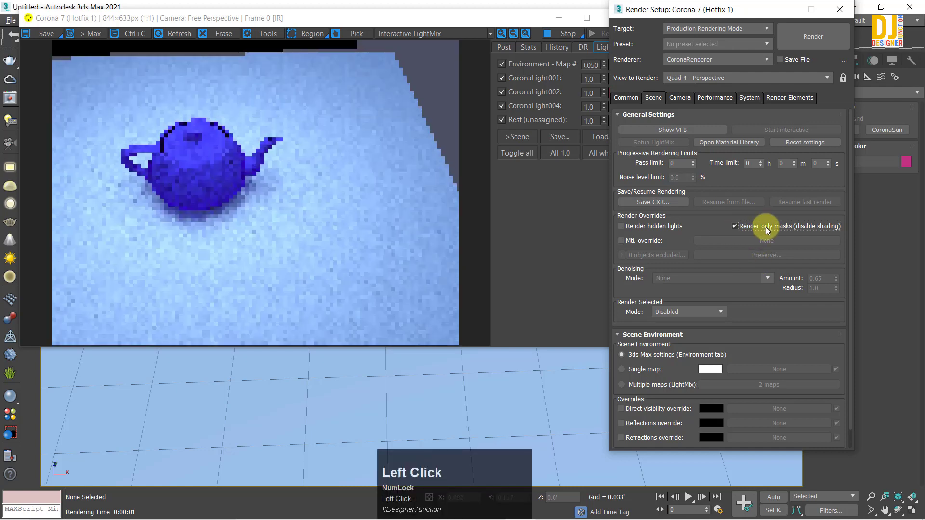
click(766, 227)
click(425, 34)
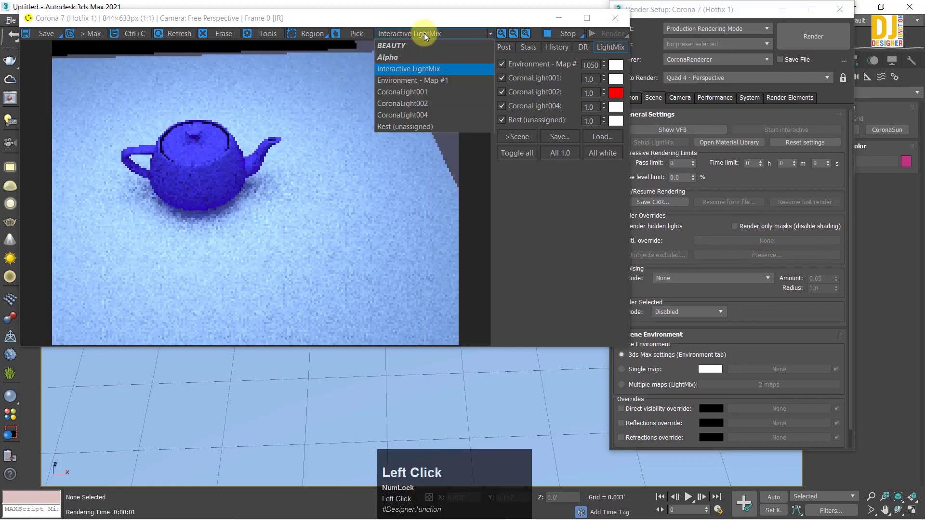
click(424, 32)
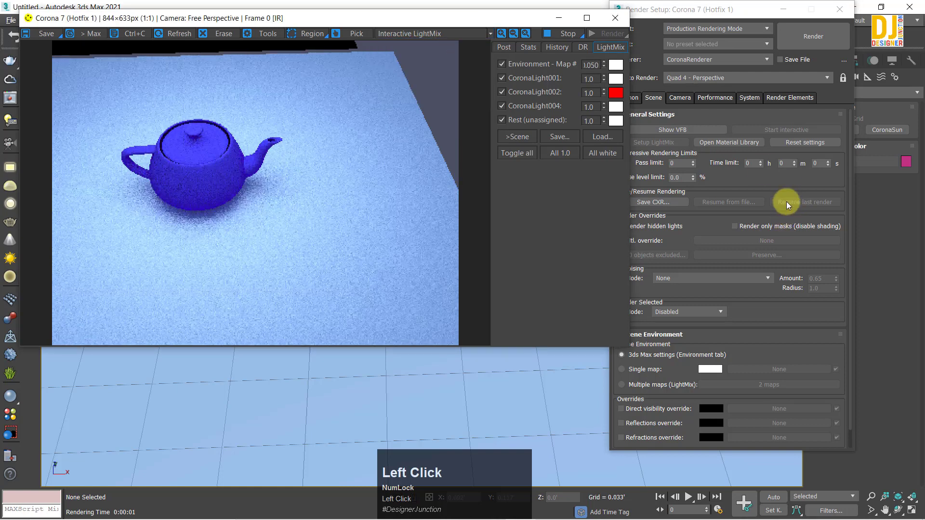
click(749, 229)
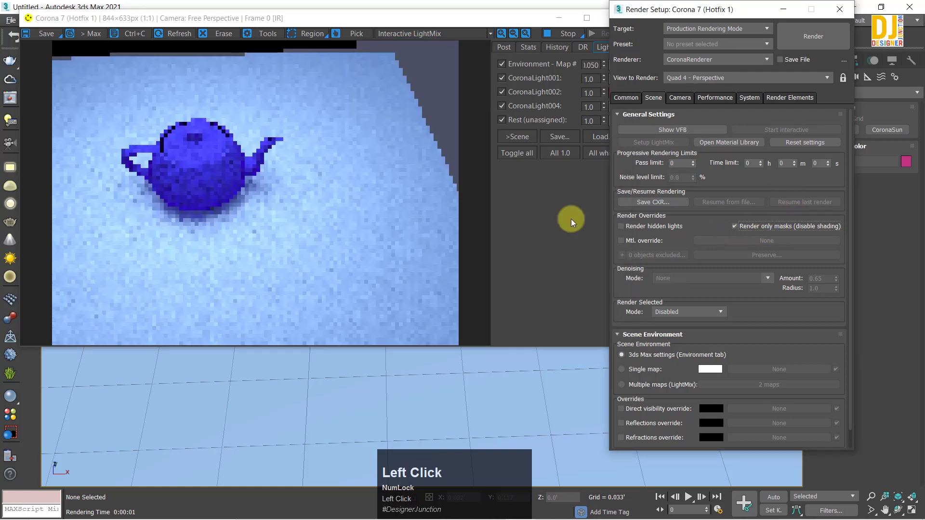
- View the masks-only render's channels one by one: Alpha, Interactive LightMix, Environment - Map #1, the three Corona lights, Rest (unassigned) and BEAUTY
click(396, 36)
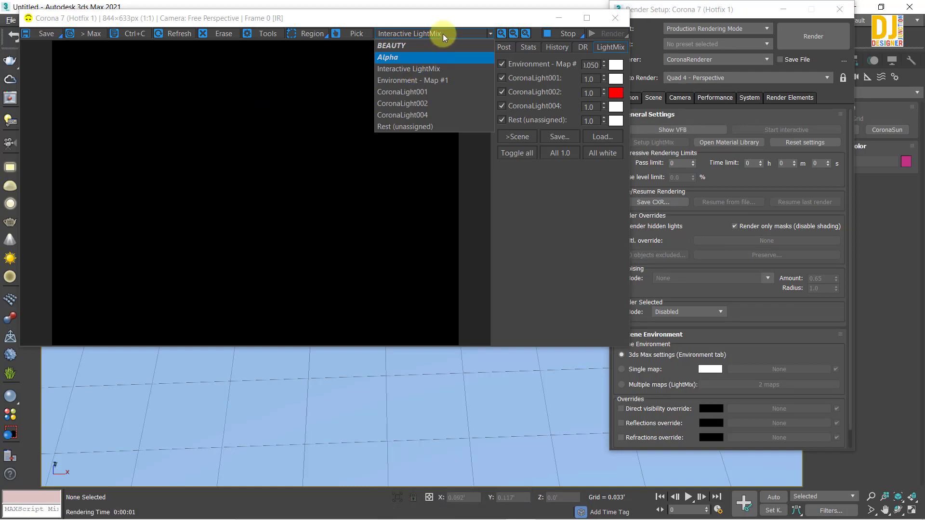
drag(406, 68, 409, 61)
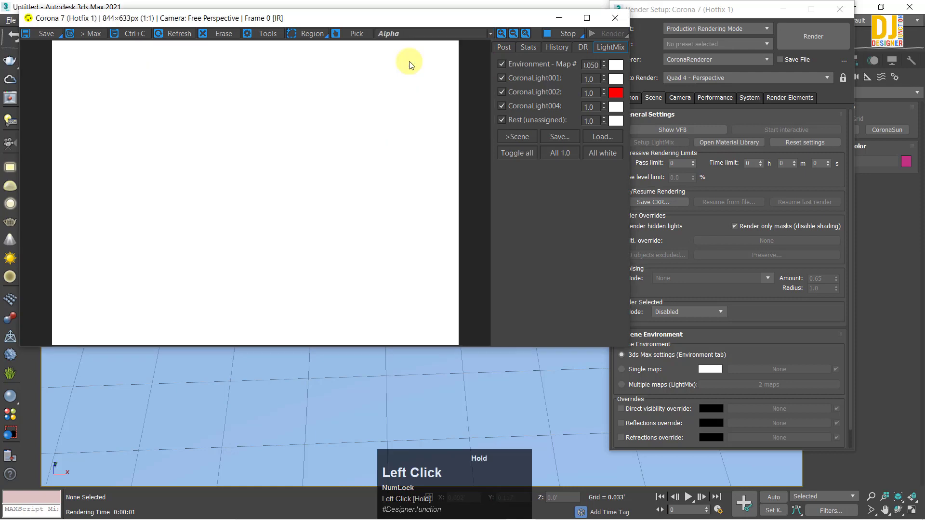
click(424, 35)
click(417, 68)
click(429, 32)
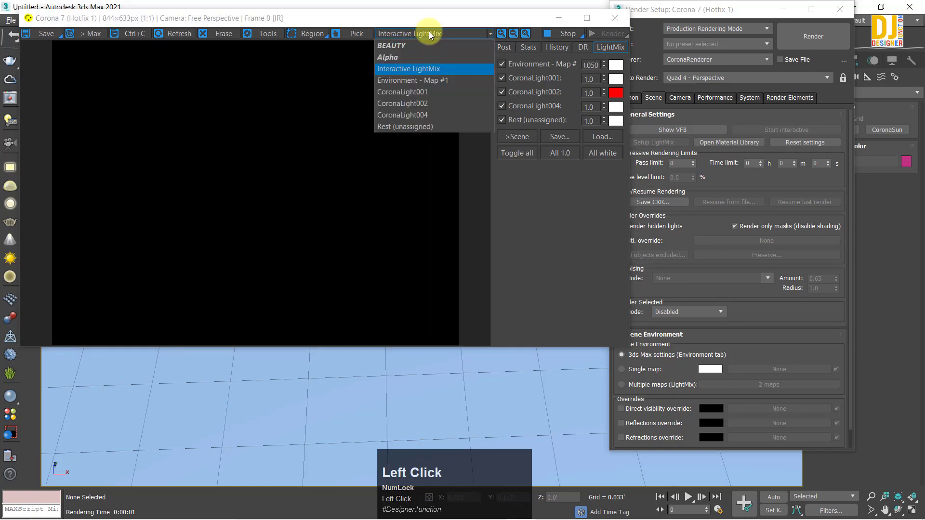
click(423, 79)
click(426, 30)
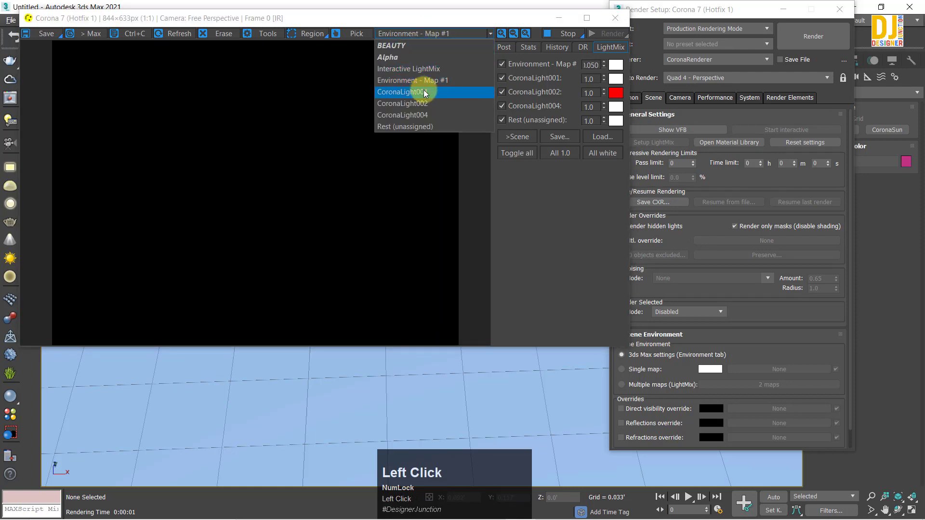
click(423, 92)
click(436, 34)
click(424, 104)
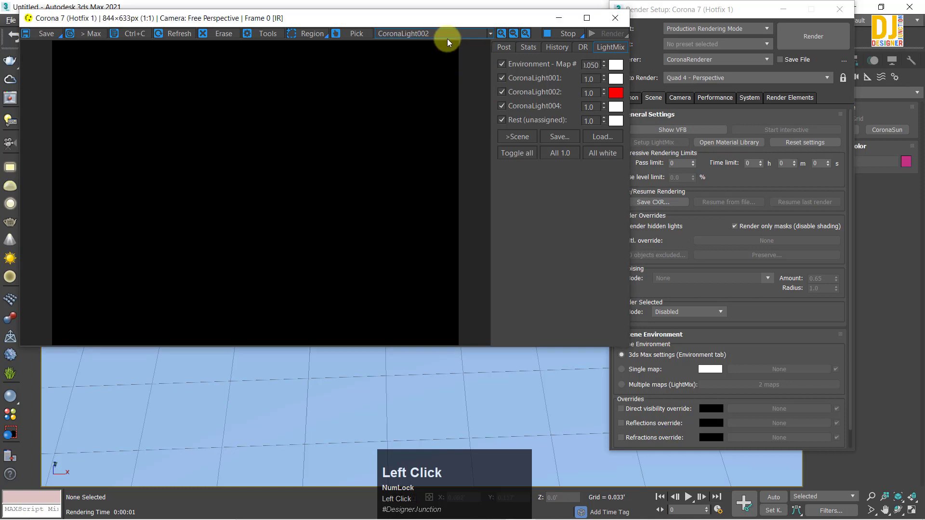
click(447, 38)
click(427, 115)
click(428, 34)
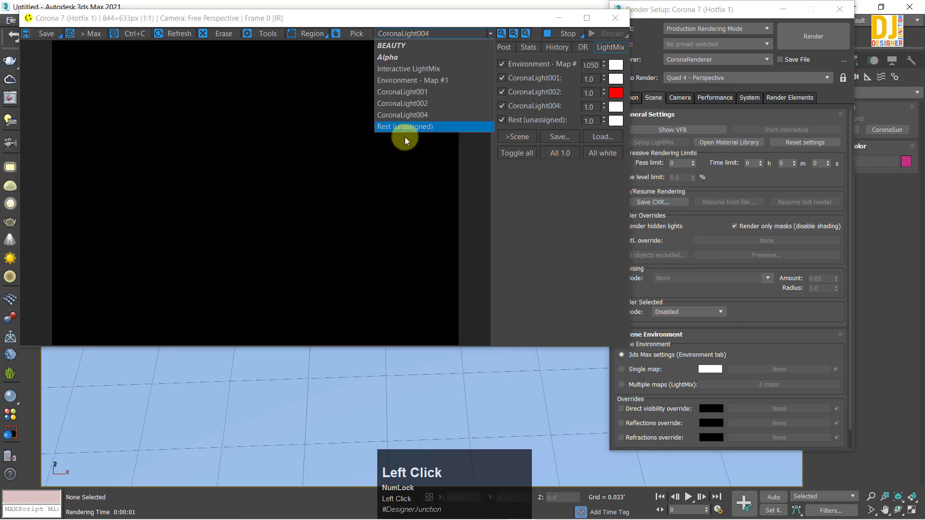
click(404, 126)
click(411, 30)
click(417, 47)
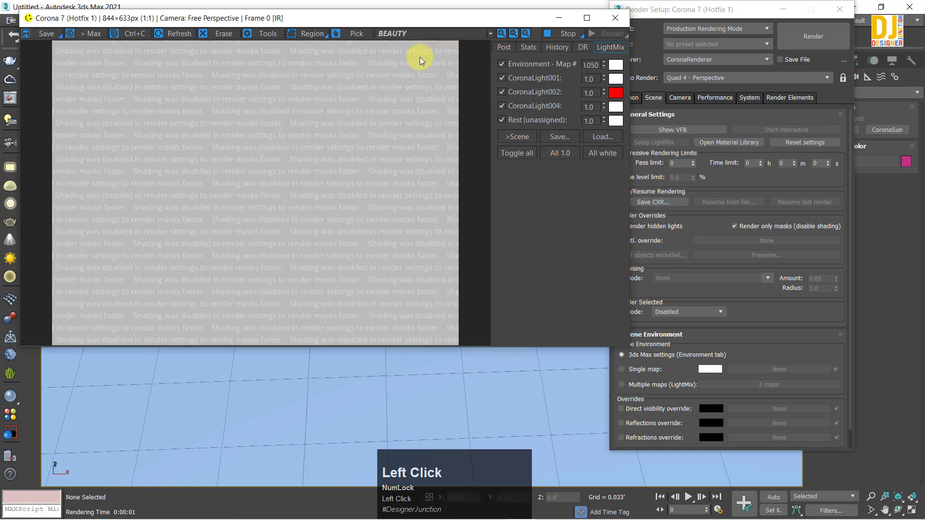
- Go through the render channels once more, from Alpha and Interactive LightMix through the individual light channels to Rest (unassigned)
click(441, 33)
click(422, 55)
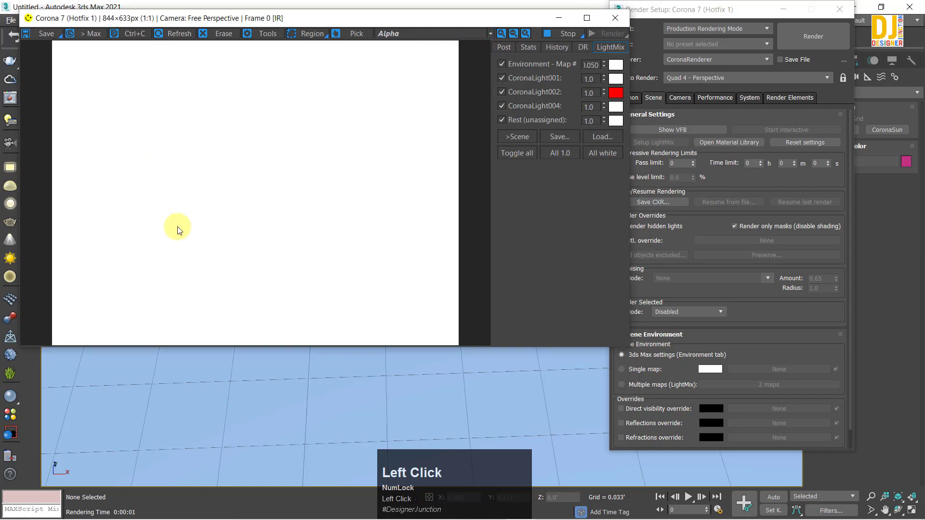
click(435, 33)
click(434, 68)
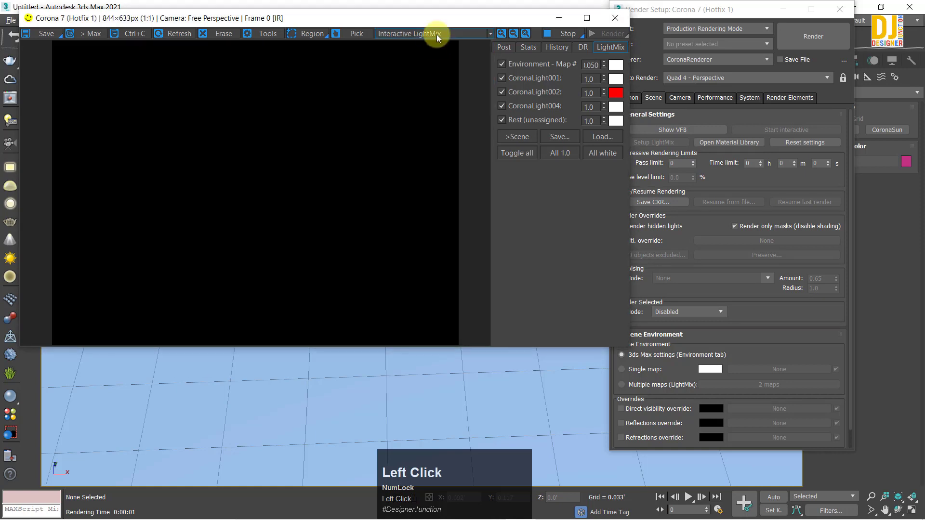
click(436, 33)
click(437, 82)
click(437, 33)
click(426, 91)
click(437, 32)
click(420, 108)
click(436, 33)
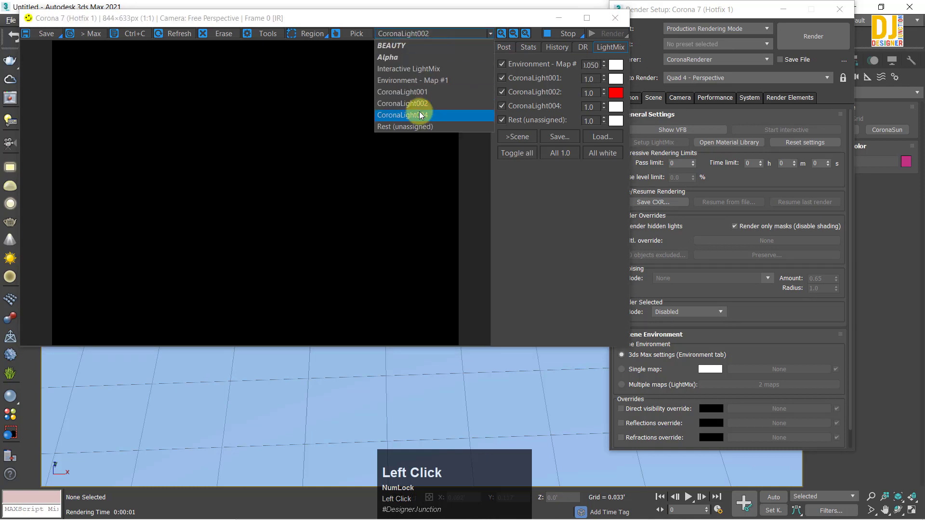
click(419, 115)
click(433, 30)
click(417, 128)
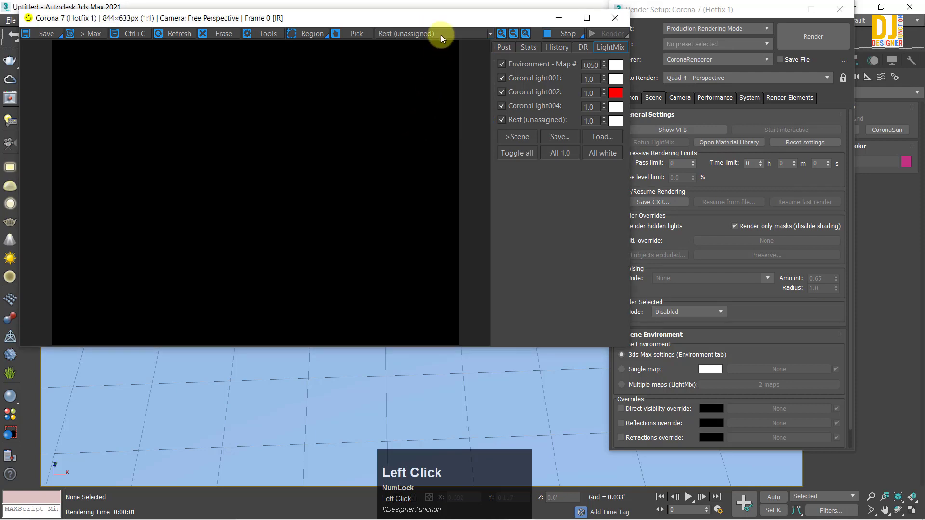
- Compare the Interactive LightMix and BEAUTY channels, and return the display to Interactive LightMix
click(440, 35)
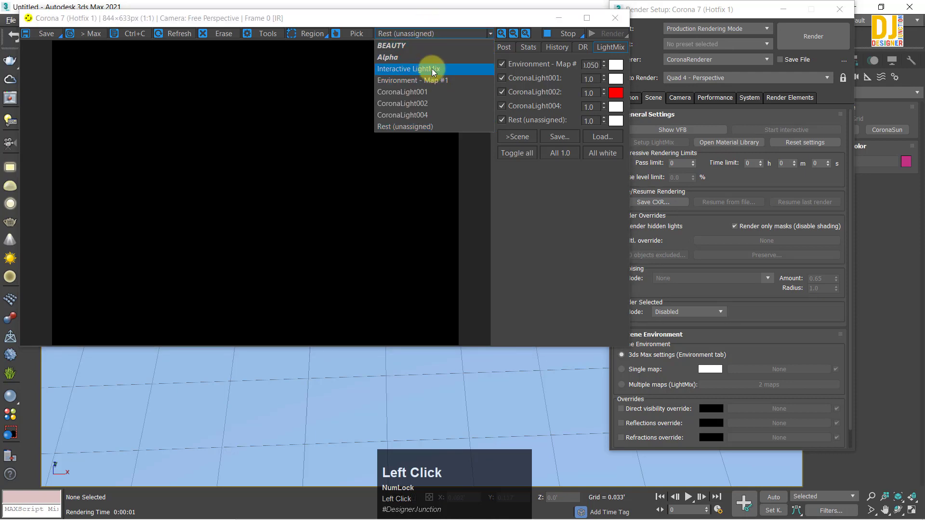
click(431, 68)
click(421, 35)
click(416, 48)
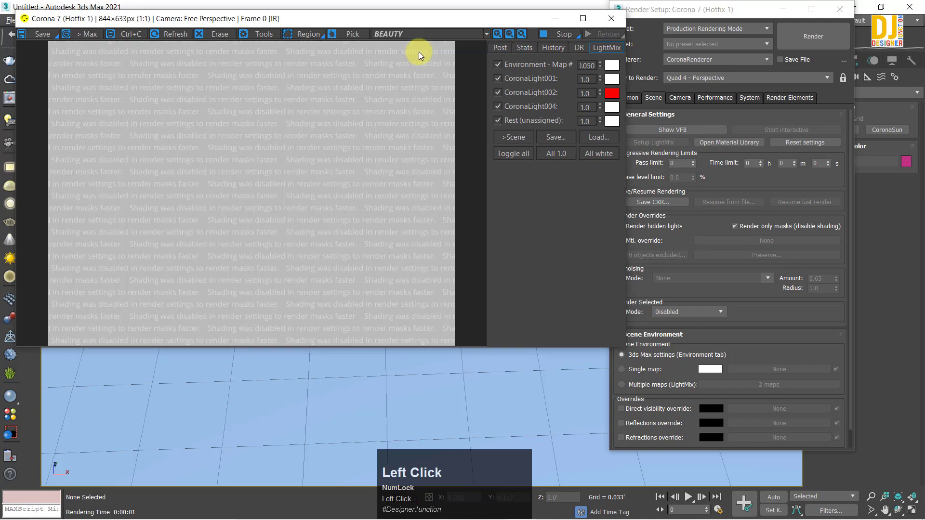
click(426, 34)
click(422, 70)
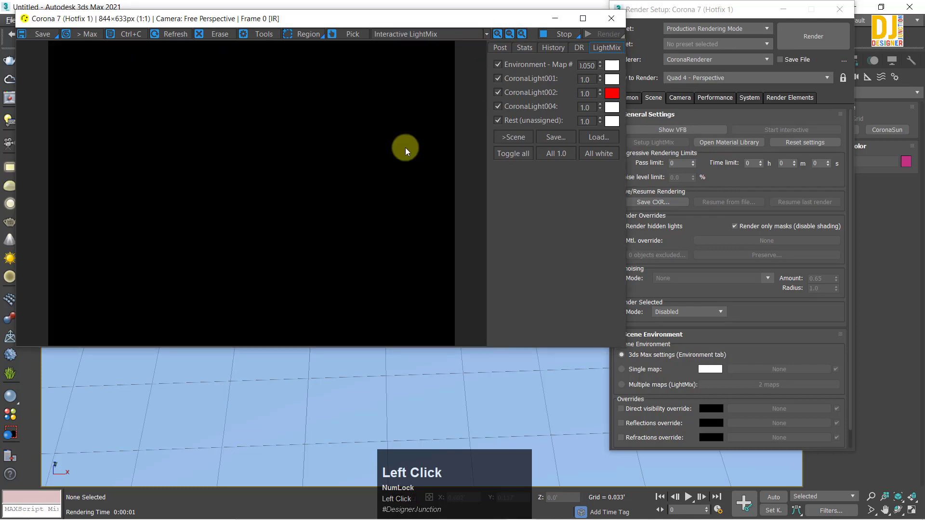
- Close the masks-only render, switch off the Render only masks override, and restart the interactive render
click(640, 64)
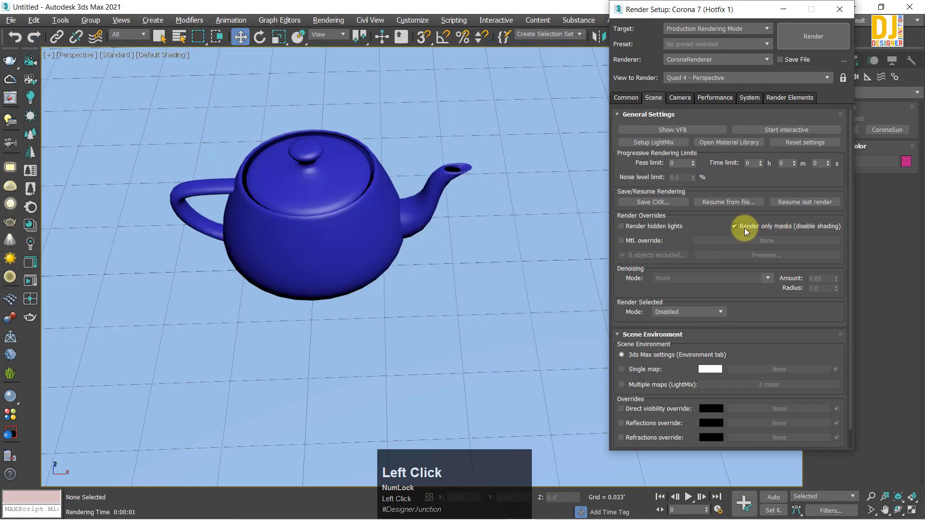
click(769, 225)
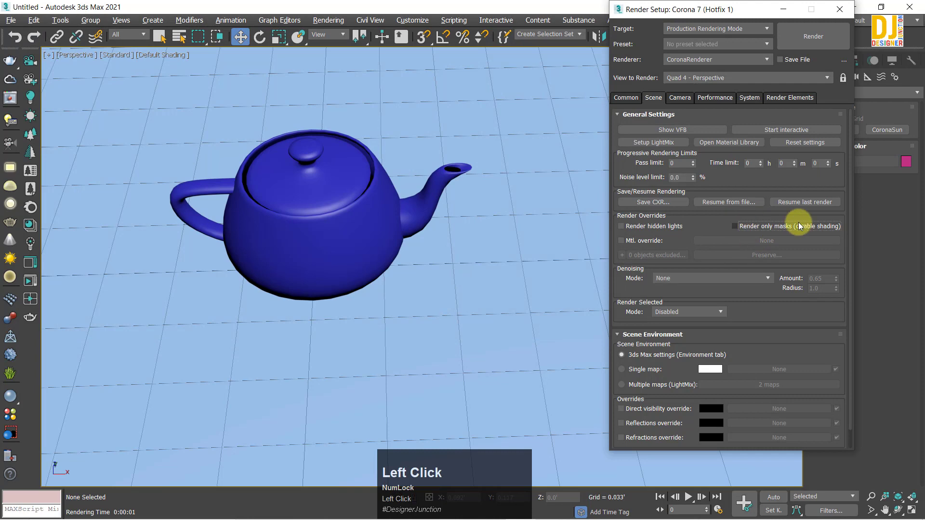
click(768, 131)
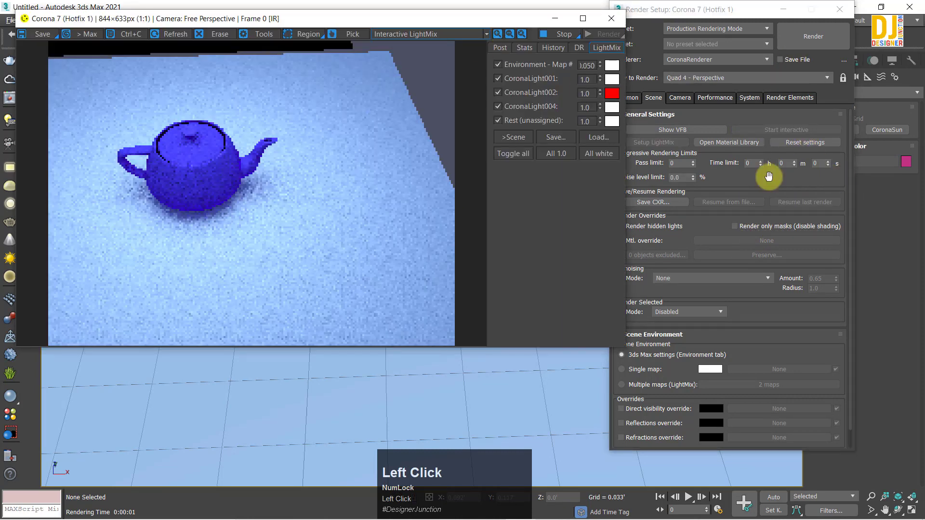
- Enable the Render only masks override and view the Alpha and BEAUTY channels of the interactive render
click(742, 226)
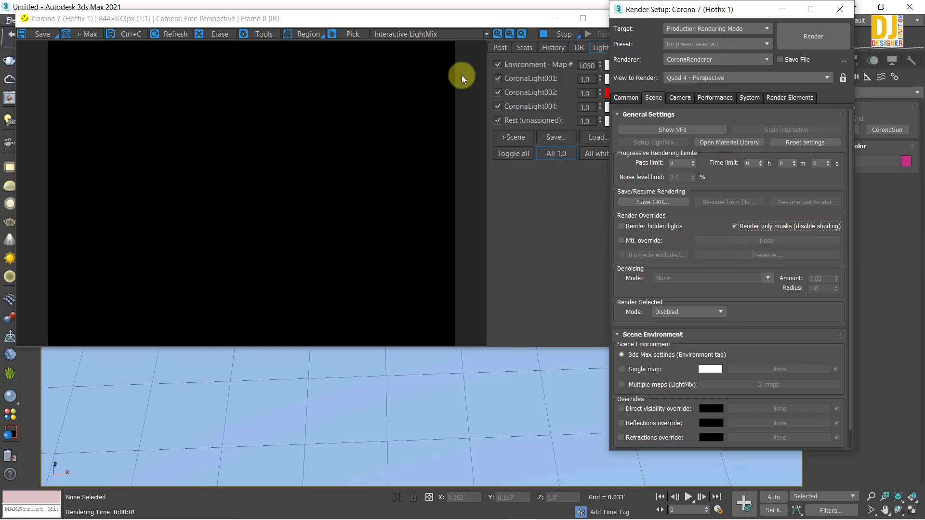
drag(374, 19, 366, 41)
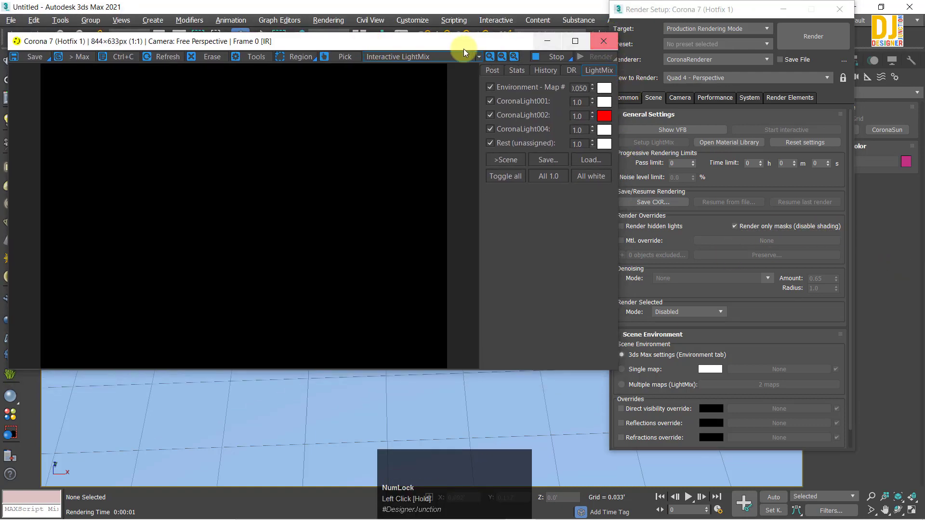
click(443, 57)
click(417, 80)
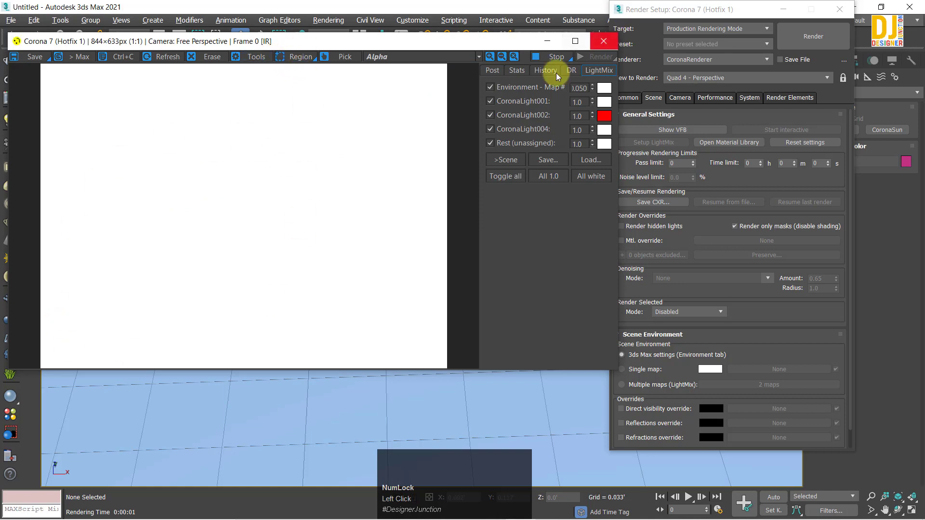
click(427, 58)
click(386, 68)
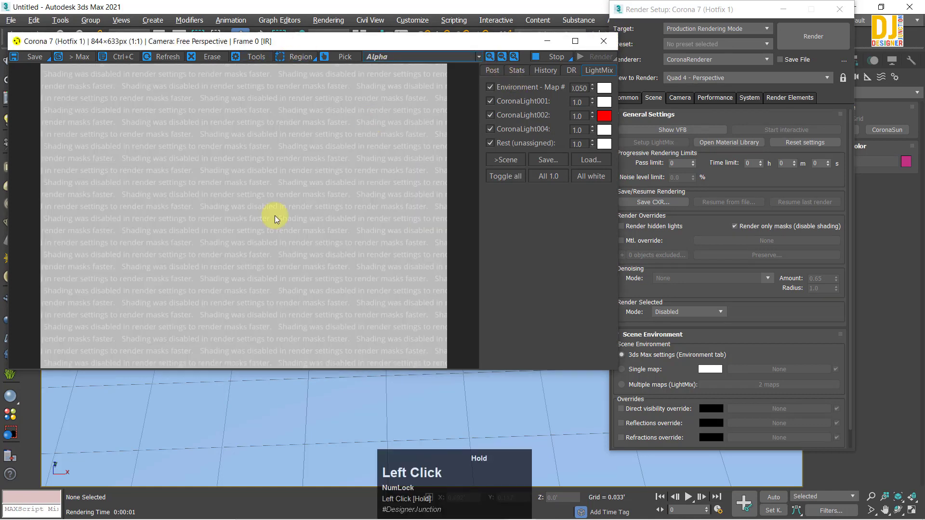
- Reposition the frame buffer window and switch its displayed channel from BEAUTY to Interactive LightMix
click(423, 61)
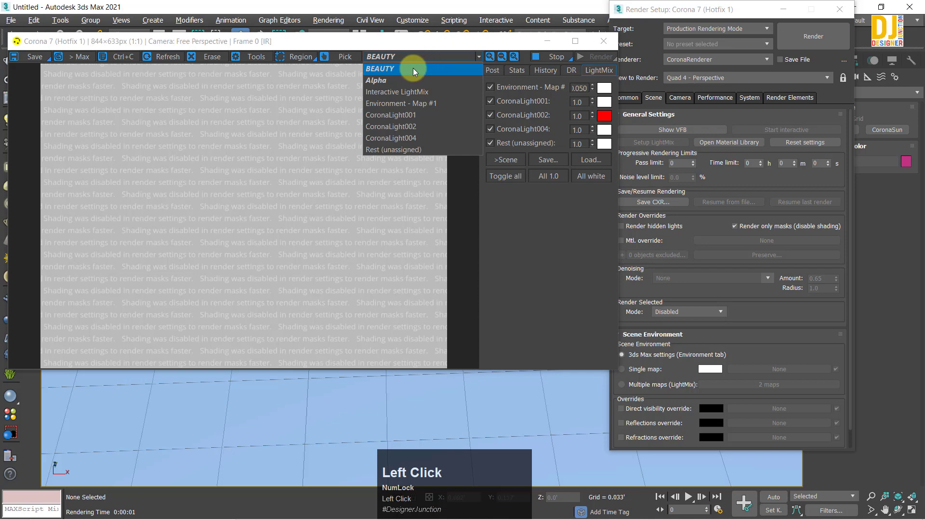
click(242, 182)
drag(220, 54, 417, 60)
click(417, 60)
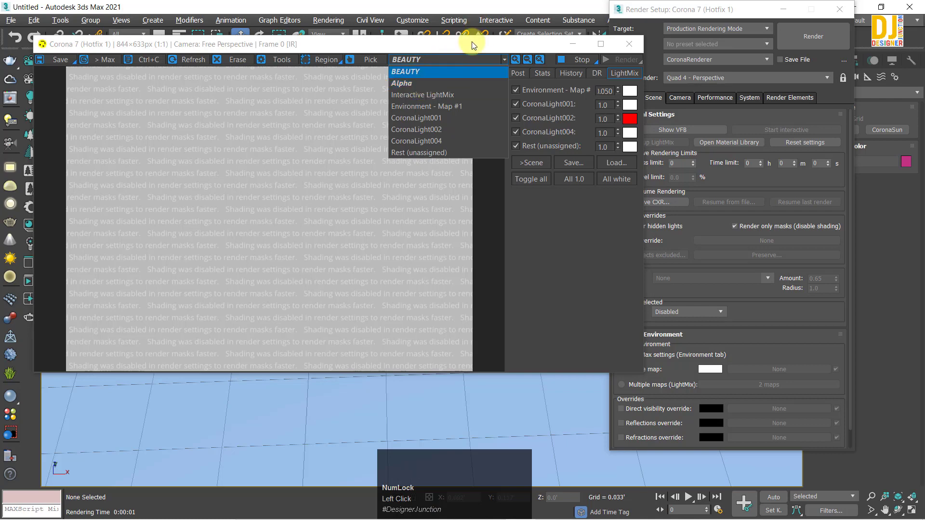
click(472, 42)
drag(472, 45, 410, 49)
click(405, 64)
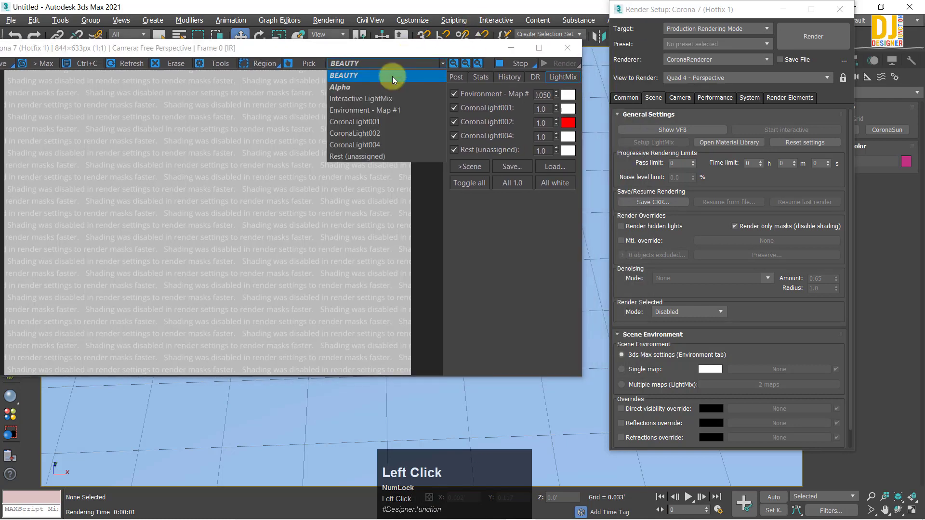
click(379, 98)
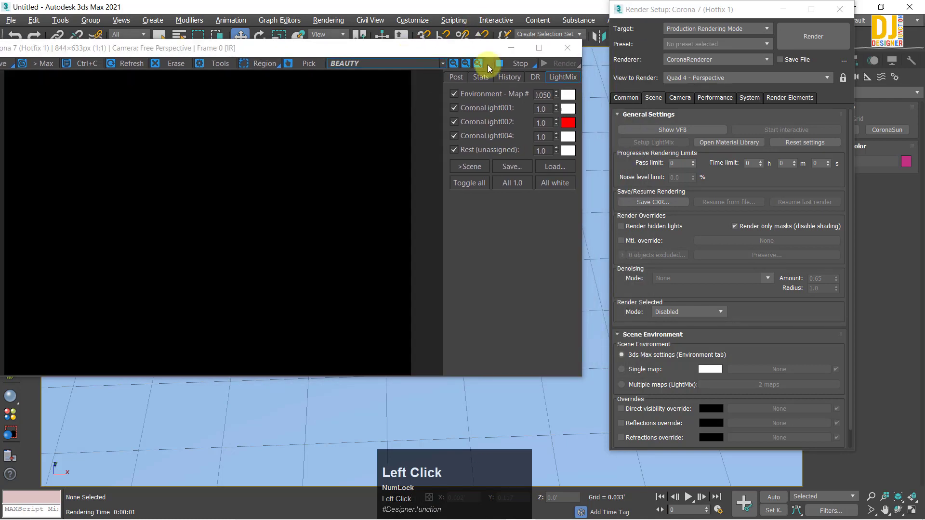
- Close the masks-only render, disable Render only masks, and start interactive rendering again
click(568, 47)
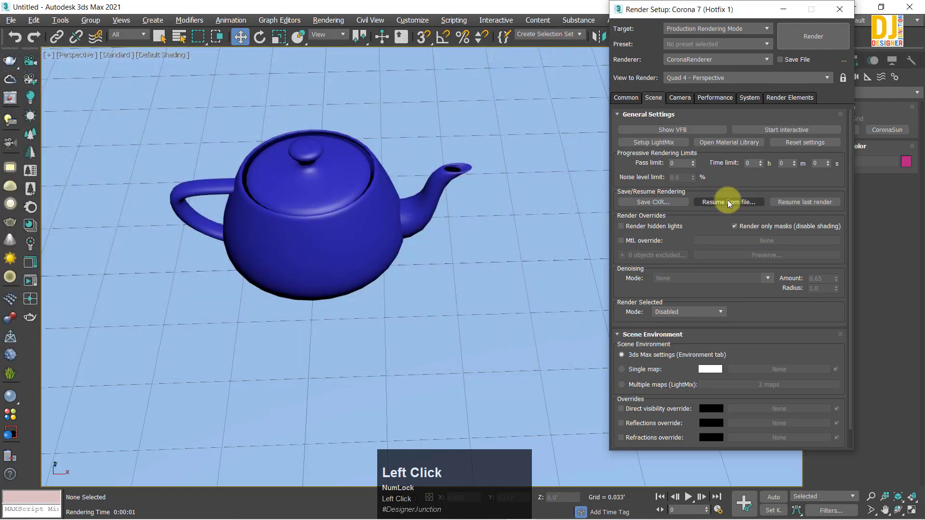
click(747, 225)
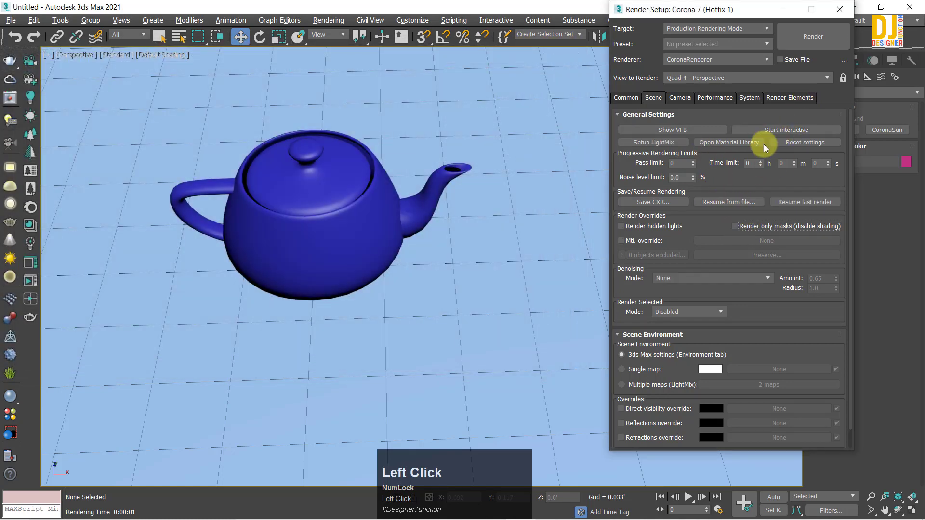
click(768, 129)
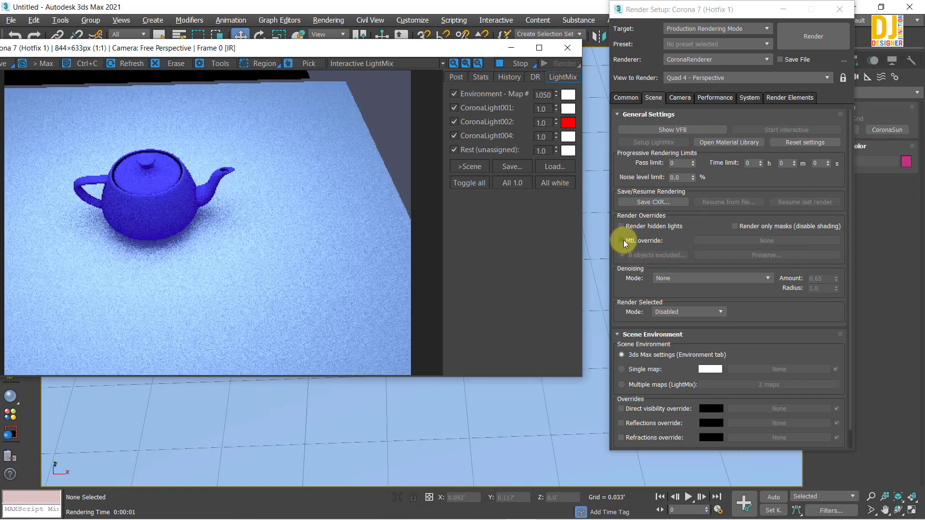
- Enable the Mtl. override and assign a new CoronaPhysicalMtl from the Corona materials as the override material
click(623, 240)
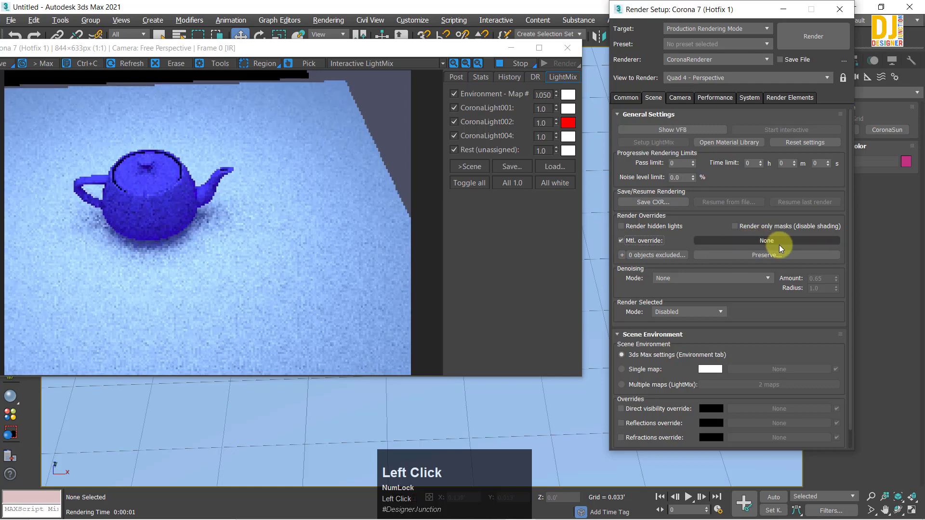
click(756, 240)
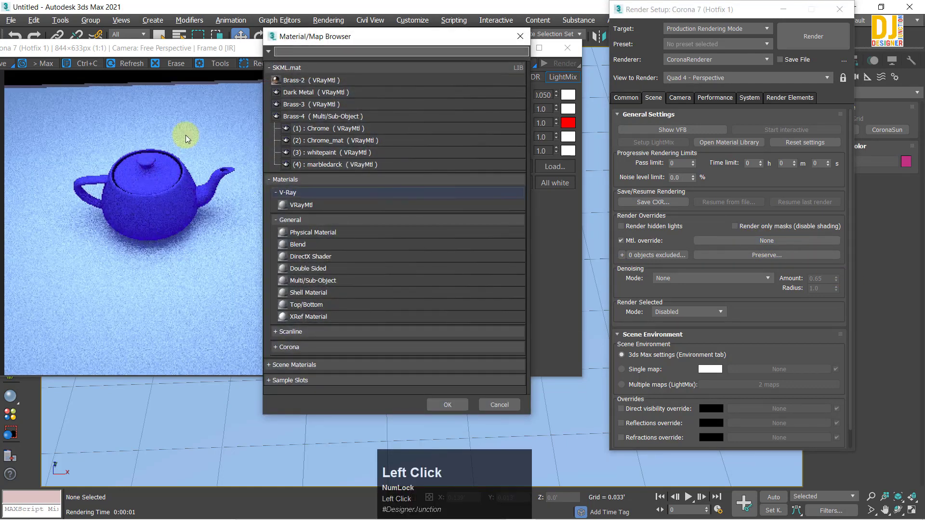
drag(351, 39, 510, 18)
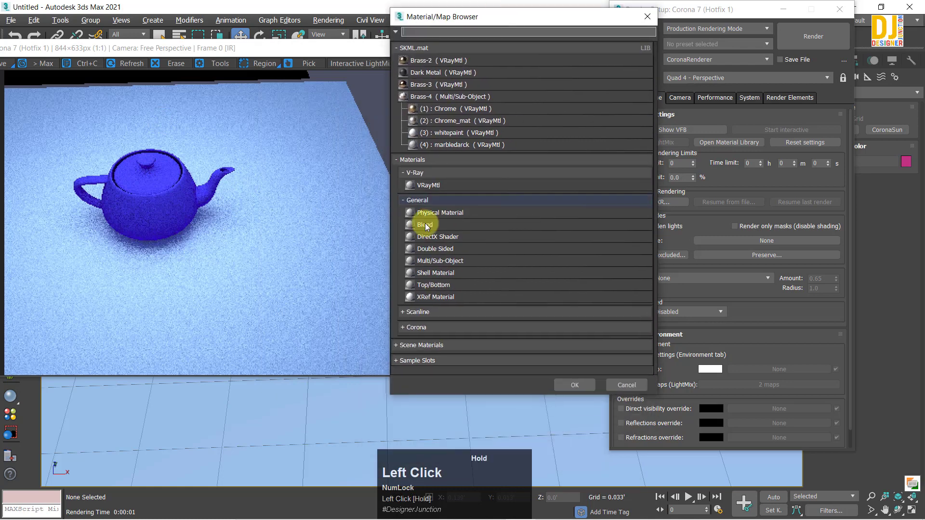
click(422, 323)
scroll(460, 310, down, 3)
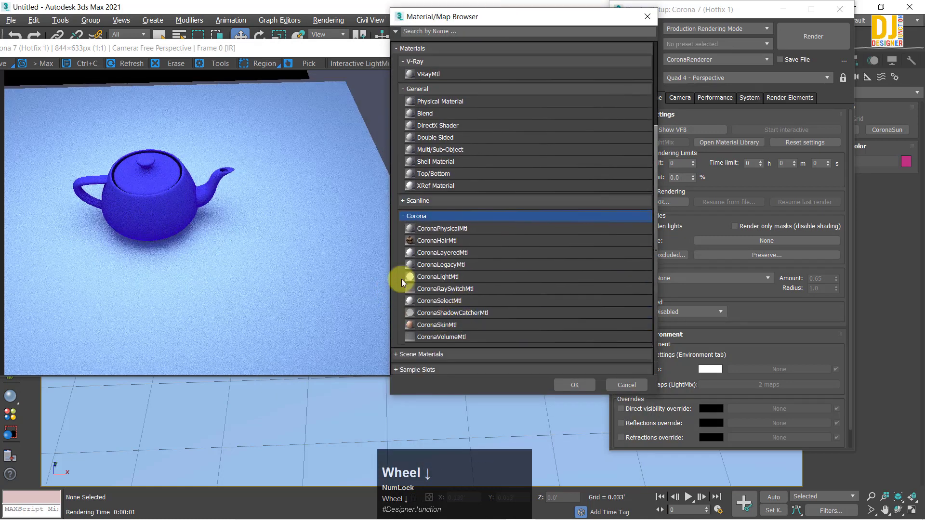
double_click(431, 228)
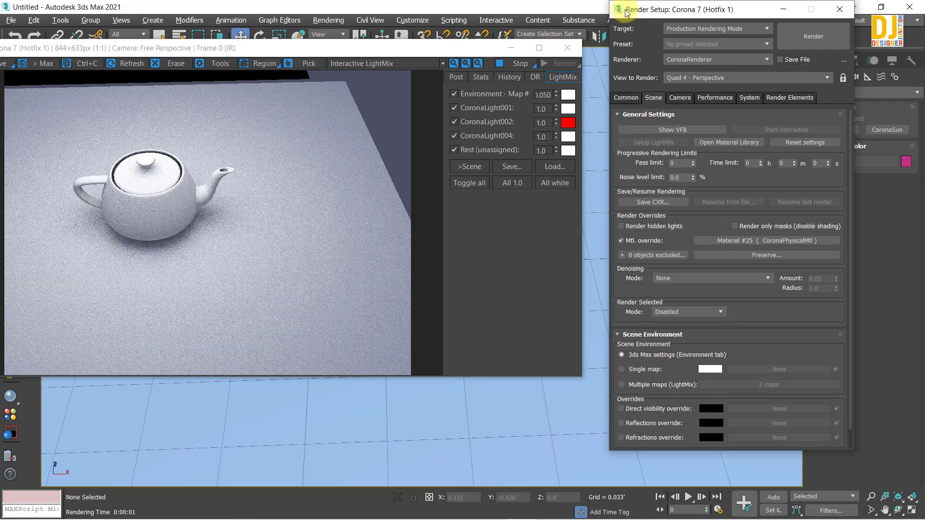
- Stop and restart the interactive render, and clear the CoronaPhysicalMtl from the material override slot
drag(627, 11, 577, 49)
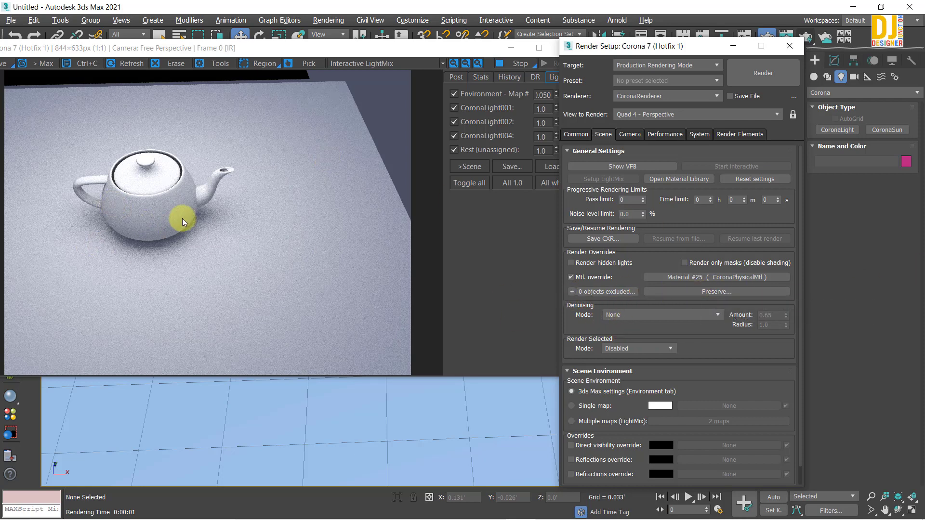
click(206, 229)
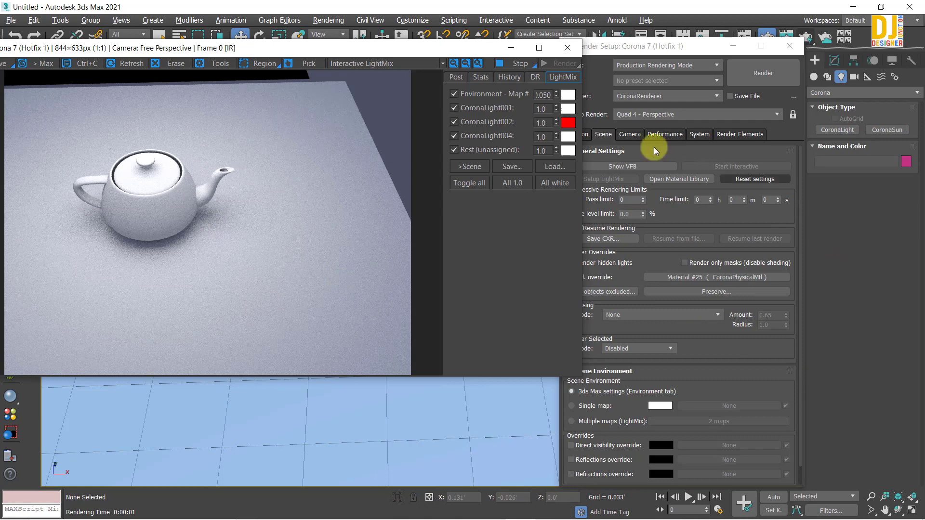
click(520, 64)
click(611, 97)
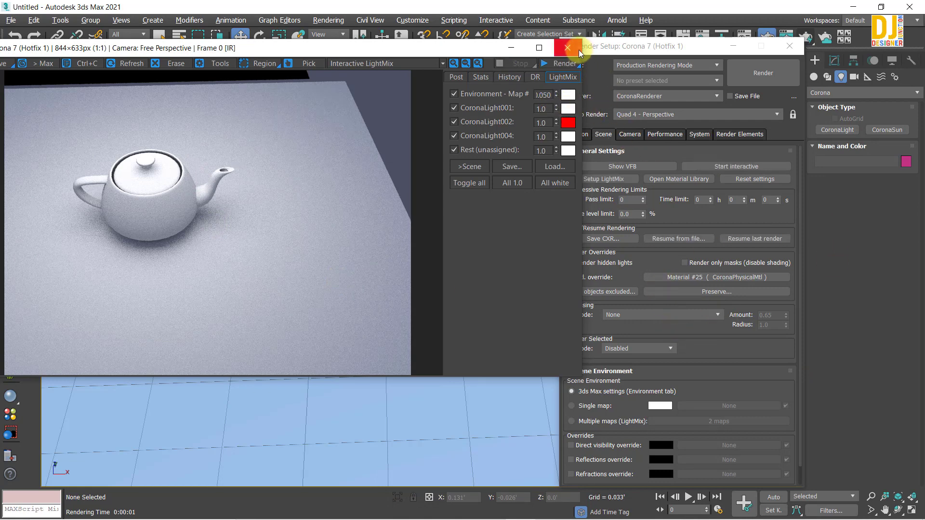
click(752, 166)
right_click(692, 279)
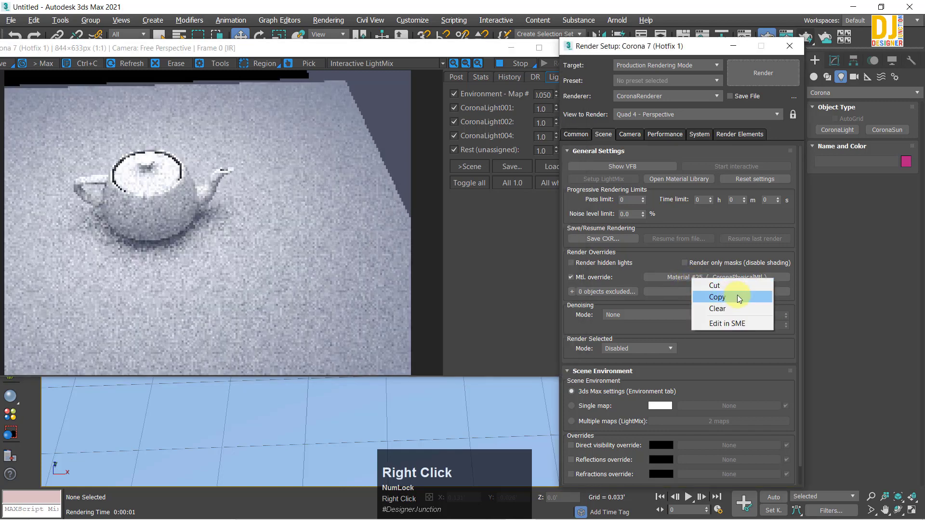
click(743, 309)
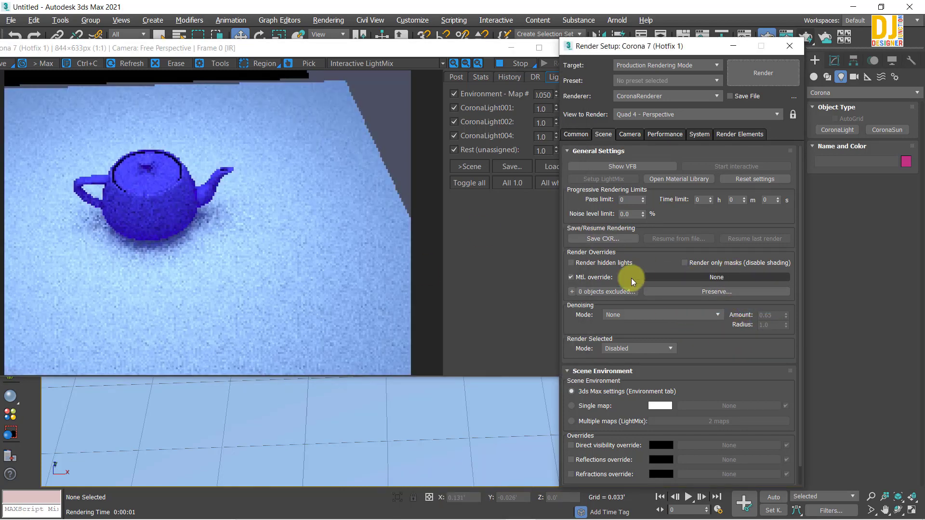
- Toggle the Mtl. override off and back on with its material slot empty to compare the render
click(563, 275)
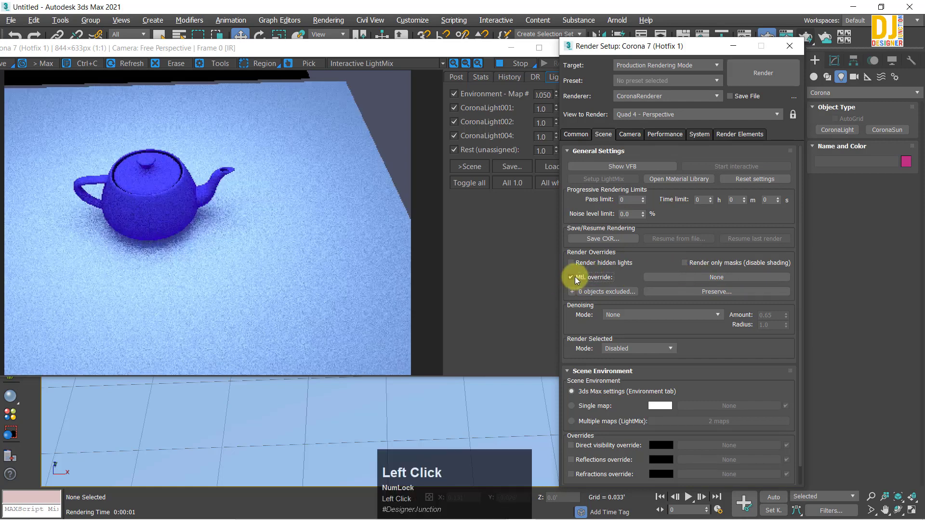
click(576, 276)
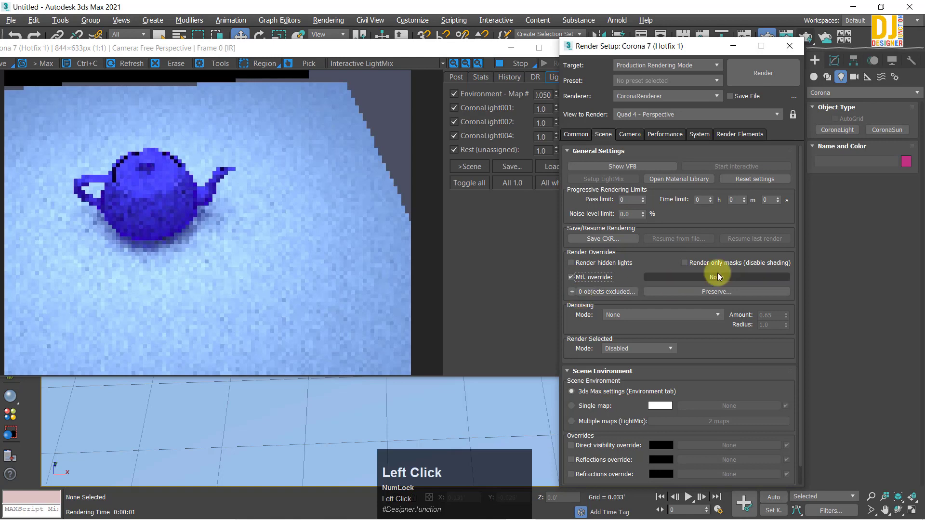
click(587, 278)
click(581, 278)
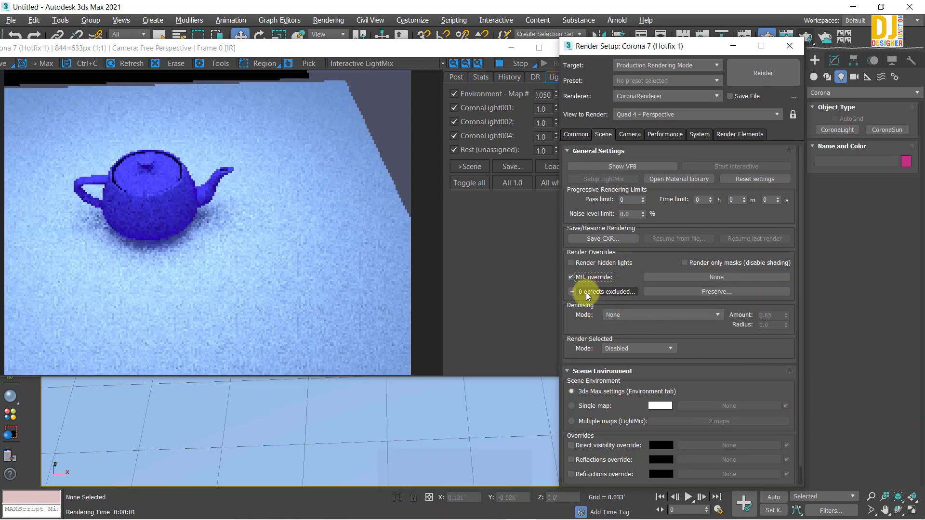
- Activate picking of objects to exclude from the material override, then inspect the Exclude/Include object list and close it
click(572, 292)
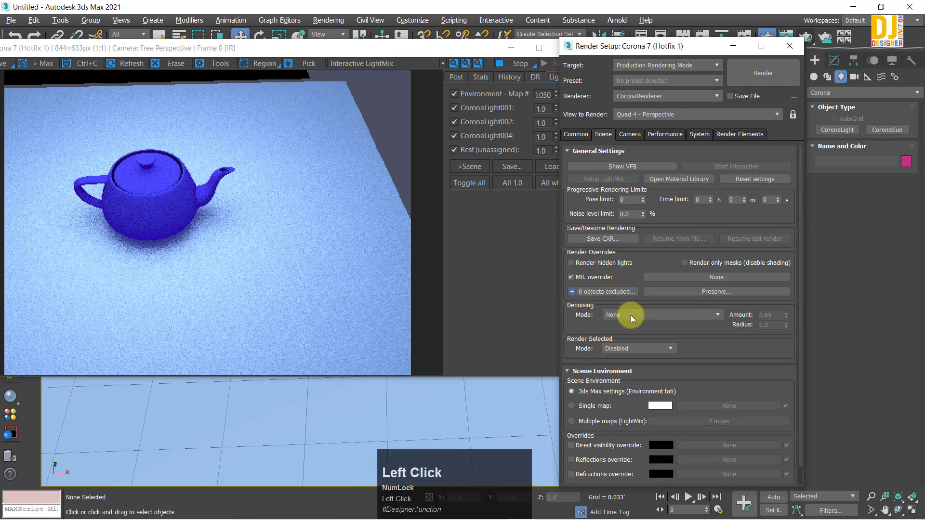
click(608, 292)
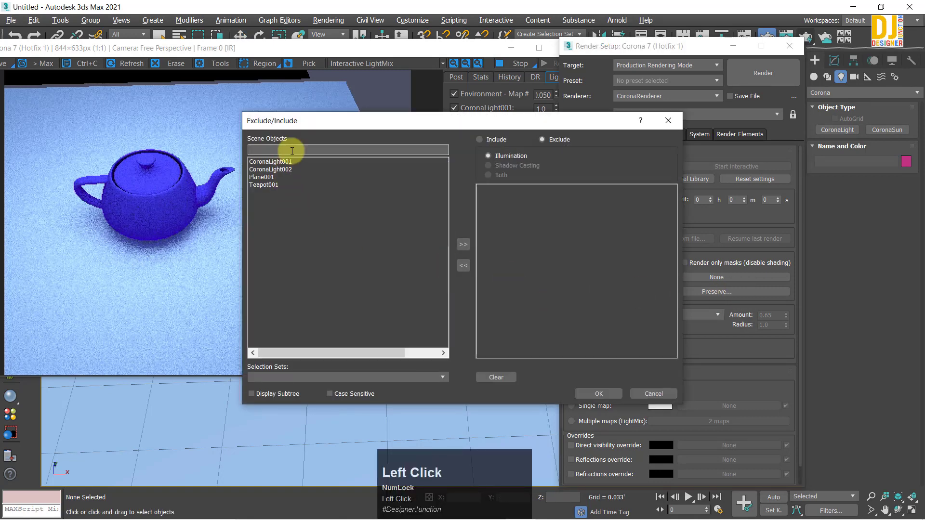
click(668, 120)
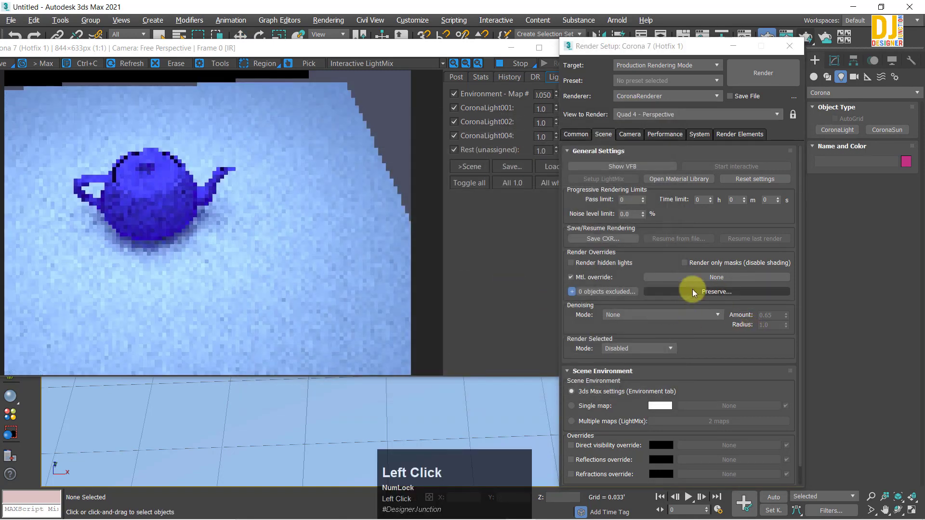
- Review the material override's Preserve options for displacement, light, glass and unsupported materials, and close the settings
click(747, 291)
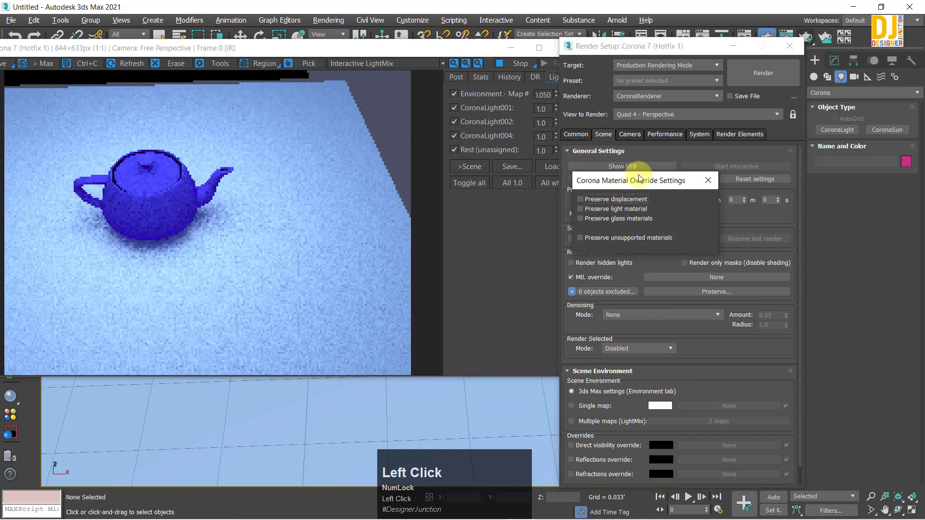
drag(605, 182, 549, 76)
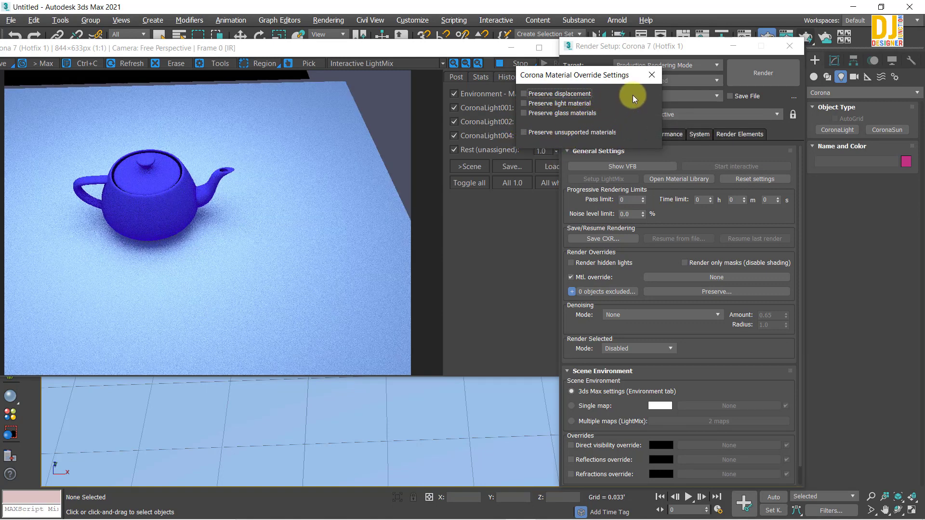
drag(614, 72, 562, 51)
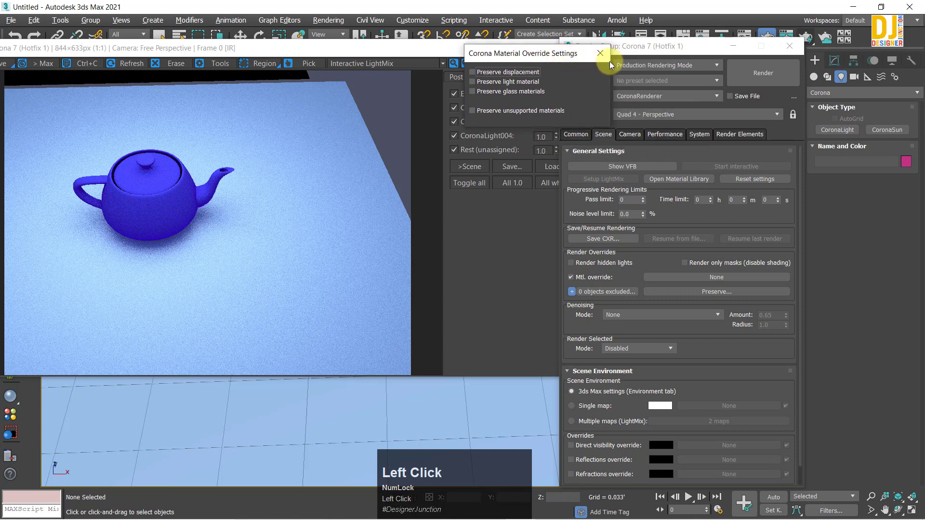
click(625, 106)
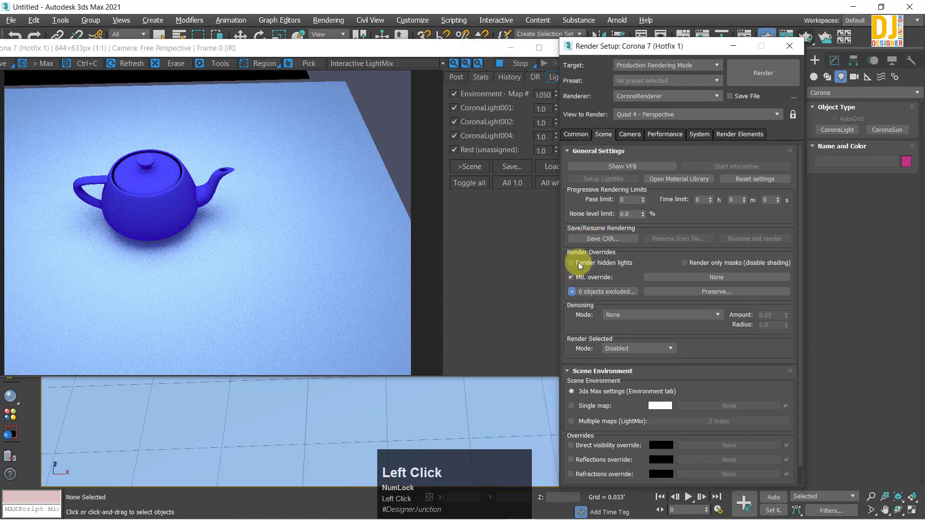
- Assign a CoronaPhysicalMtl to the emptied material override slot
click(710, 279)
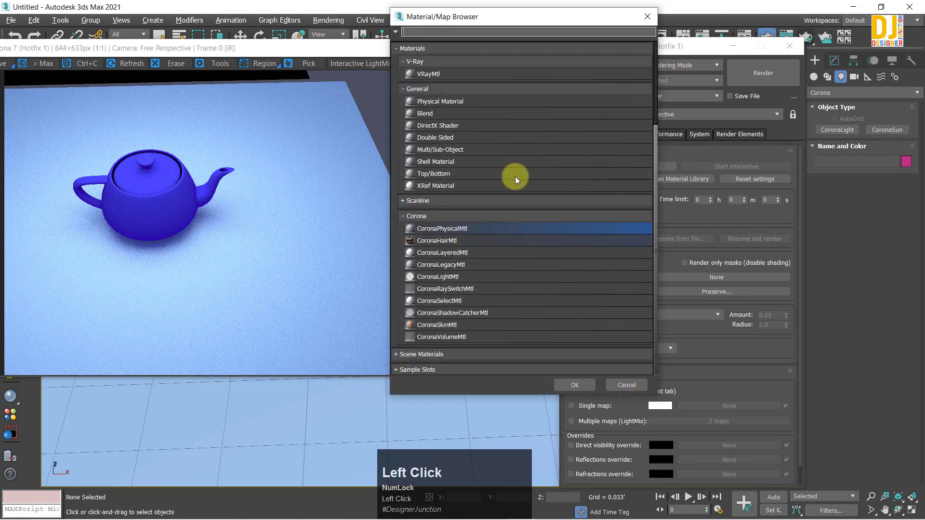
double_click(432, 229)
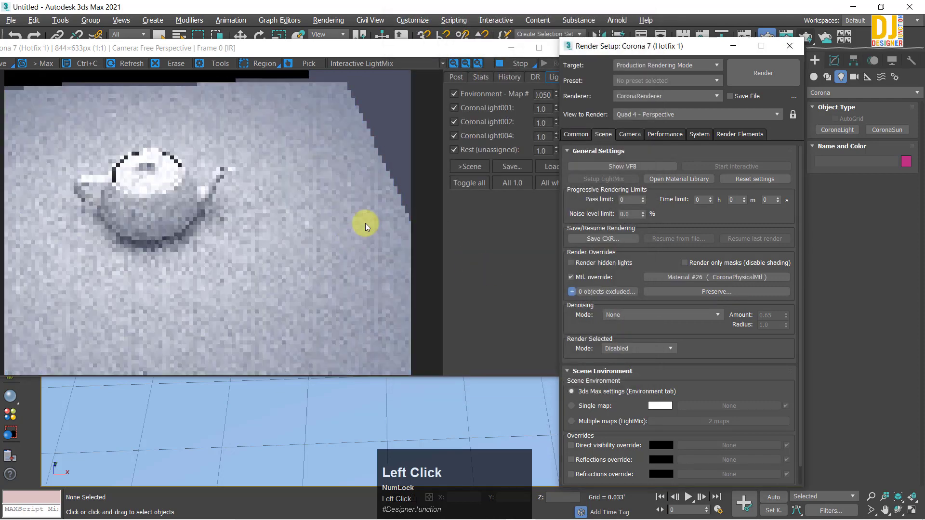
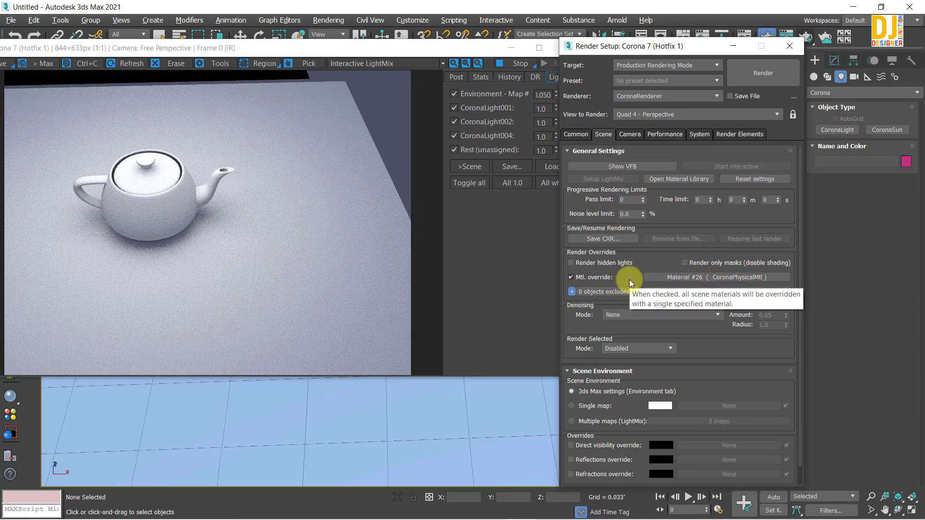
- Enable preserving displacement and glass materials in the Corona material override settings
click(717, 291)
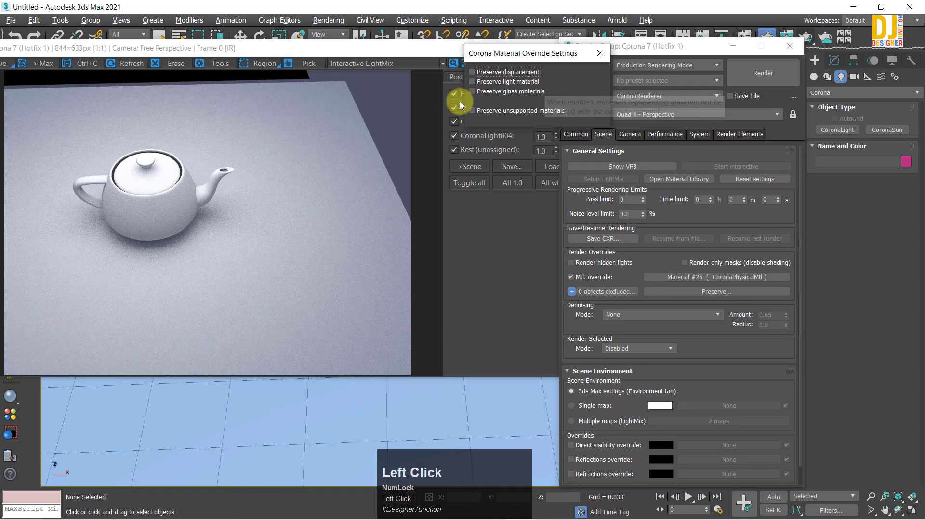
click(474, 72)
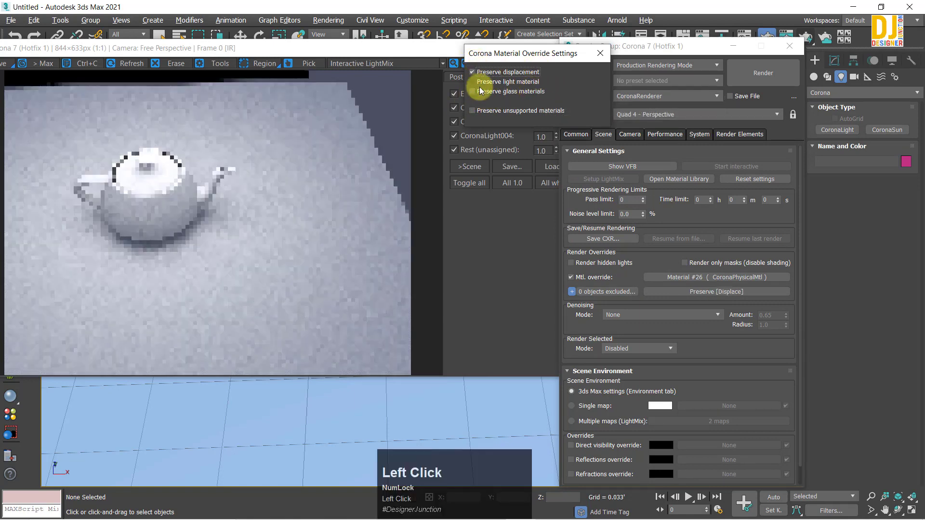
click(481, 91)
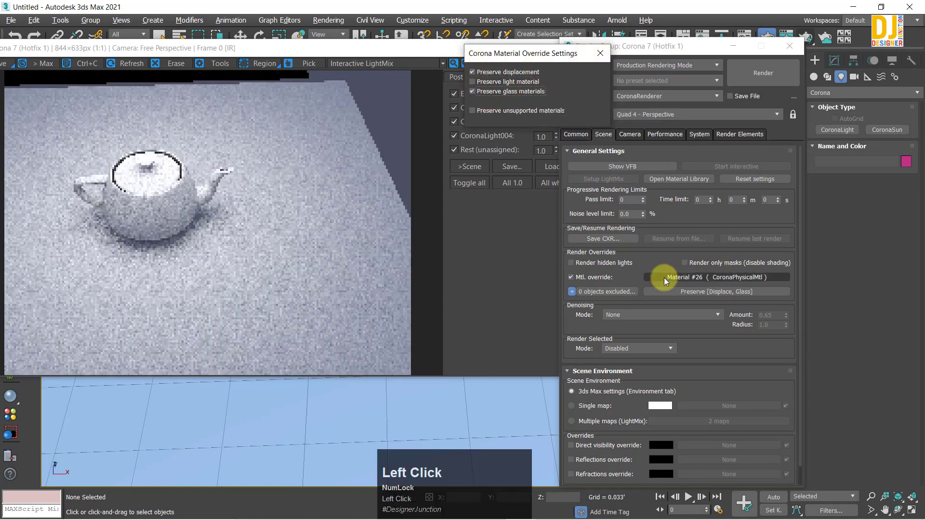
click(601, 53)
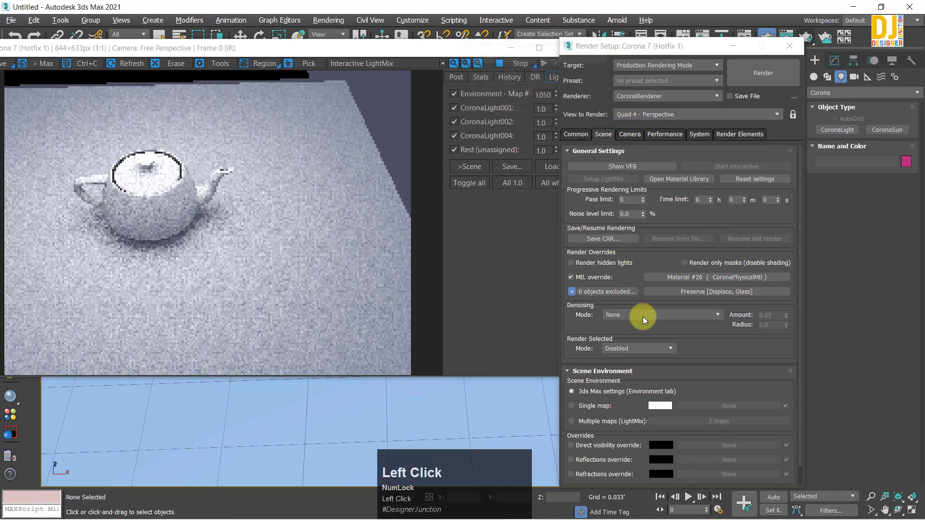
- View the material override's object exclusion list and leave it without changes
click(600, 293)
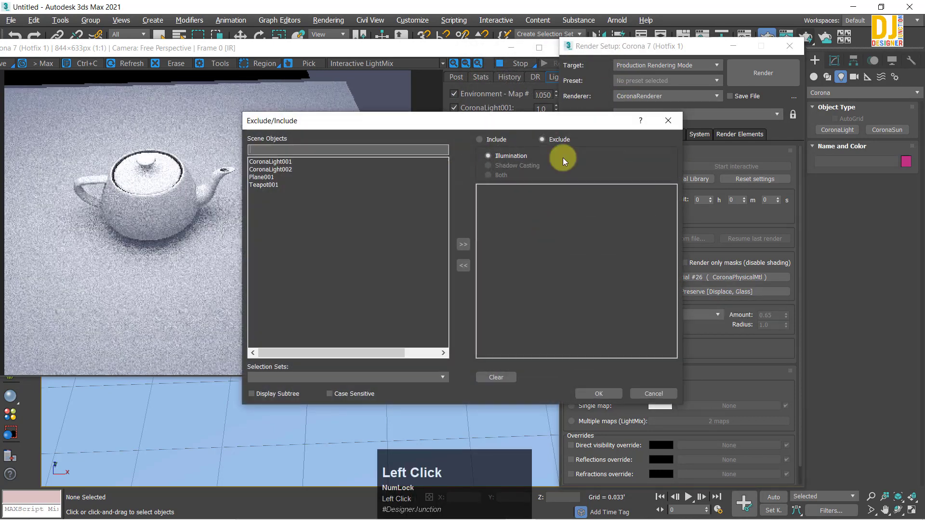
click(665, 119)
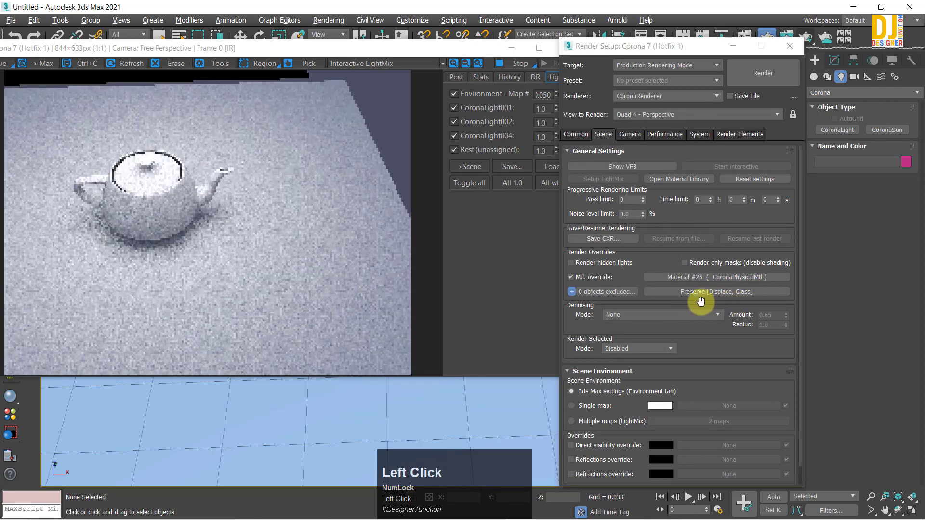
- End the interactive render by closing the frame buffer, and close the render settings
click(539, 47)
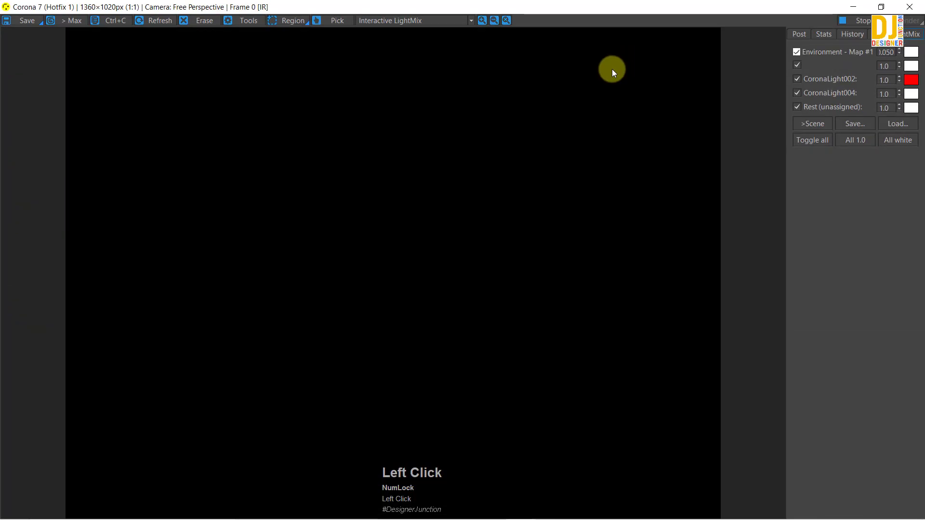
click(919, 5)
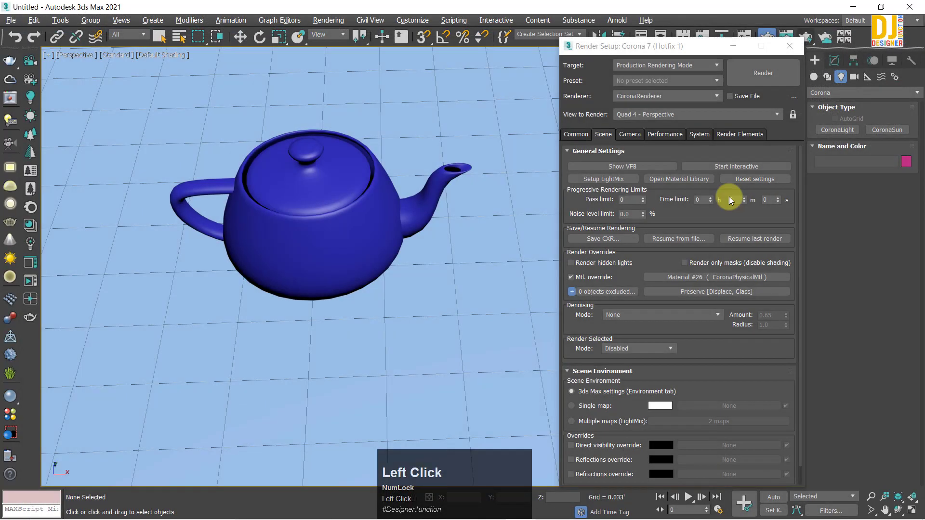
click(793, 45)
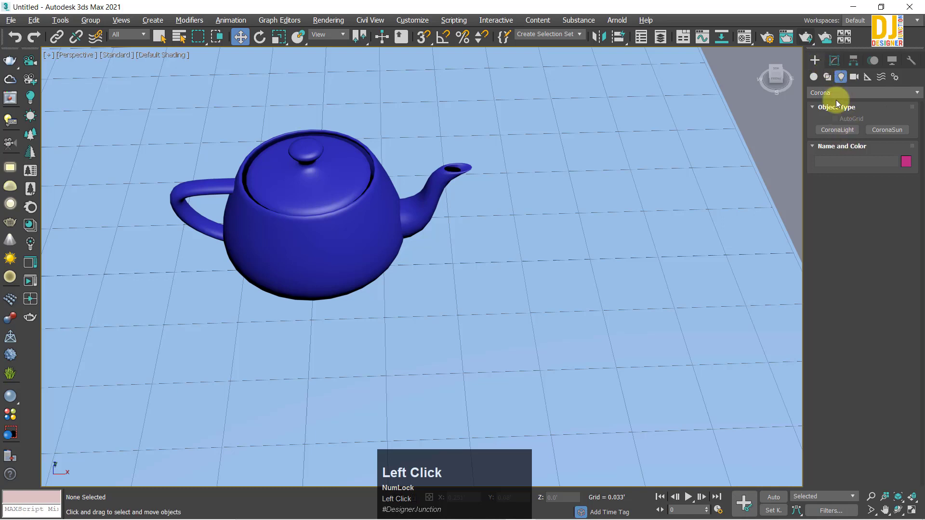
- Create a thin, upright standard primitive box as a wide panel across the teapot on the plane
click(816, 80)
click(837, 130)
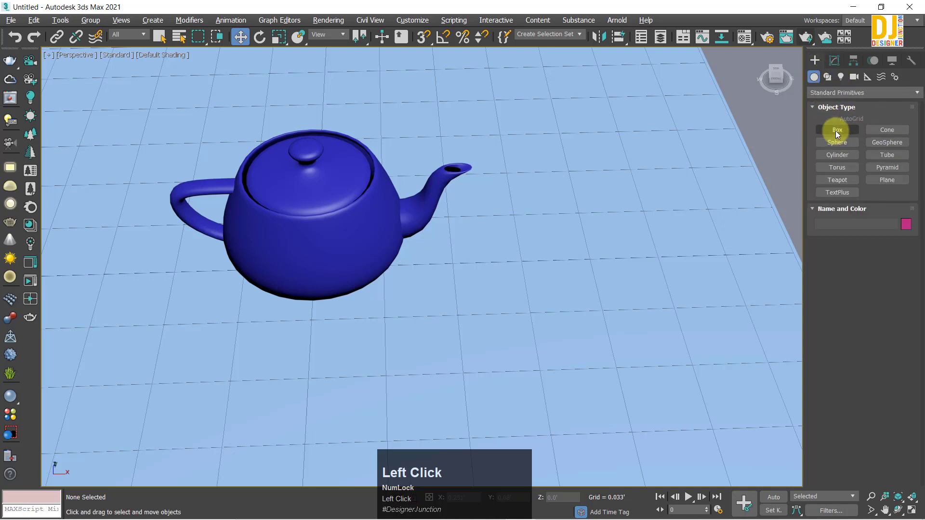
scroll(153, 320, down, 2)
drag(155, 313, 492, 303)
drag(487, 264, 486, 256)
right_click(458, 95)
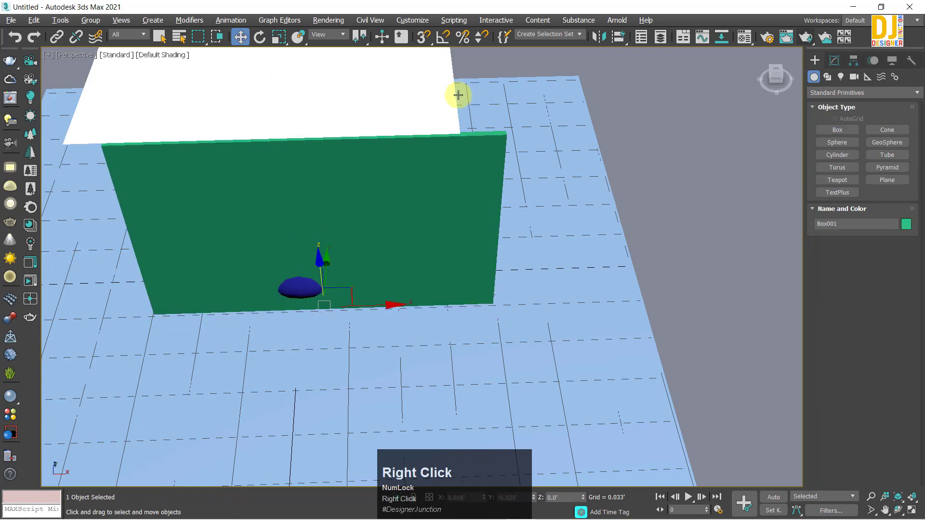
- Move the box along the Y axis until it stands clear in front of the teapot, at about Y -0.041'
key(w)
alt+middle_drag(338, 374, 355, 363)
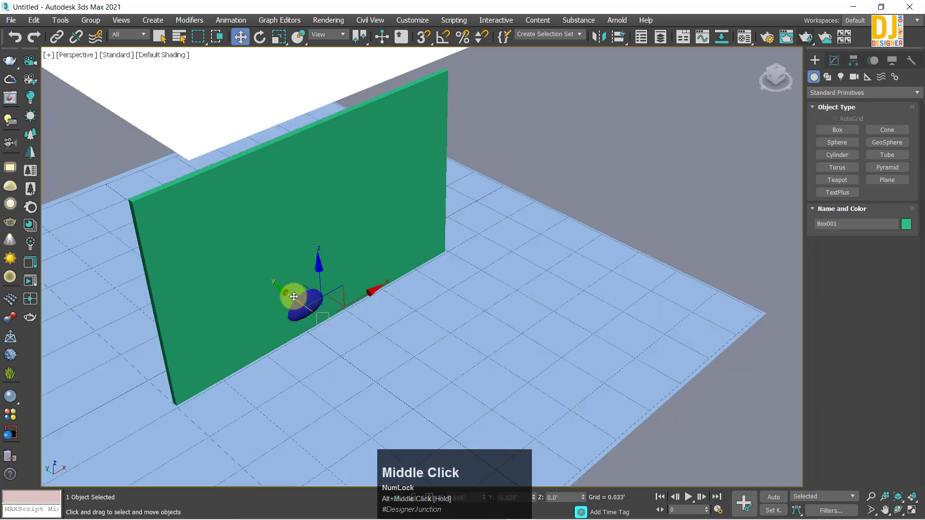
drag(291, 295, 303, 305)
scroll(378, 320, up, 1)
mouse_move(378, 319)
alt+middle_down()
mouse_move(332, 320)
mouse_move(429, 328)
mouse_move(388, 321)
alt+middle_up()
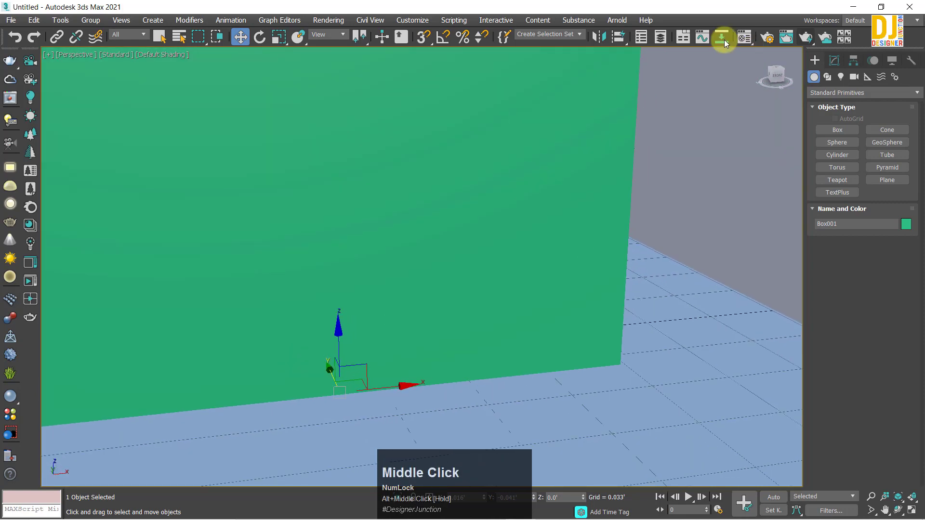
- Assign the first sample material to the box and change its type to CoronaPhysicalMtl
click(743, 38)
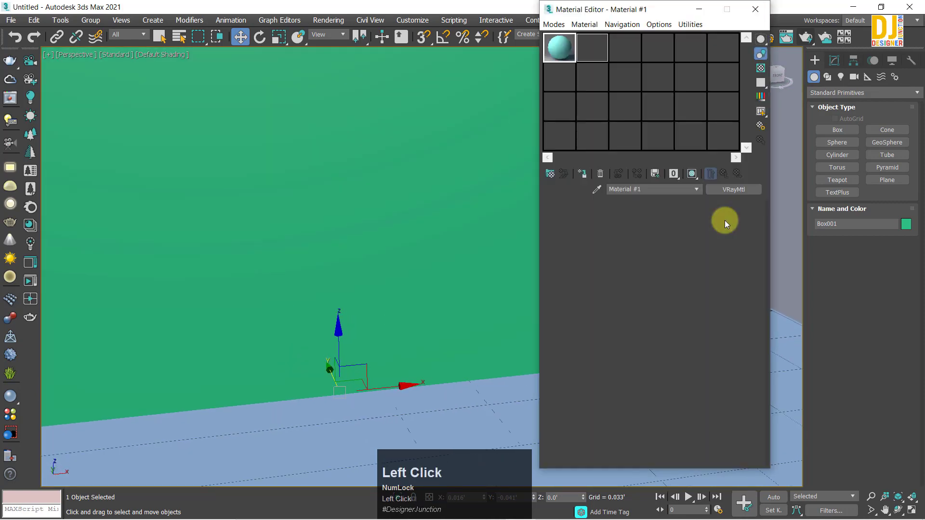
click(566, 44)
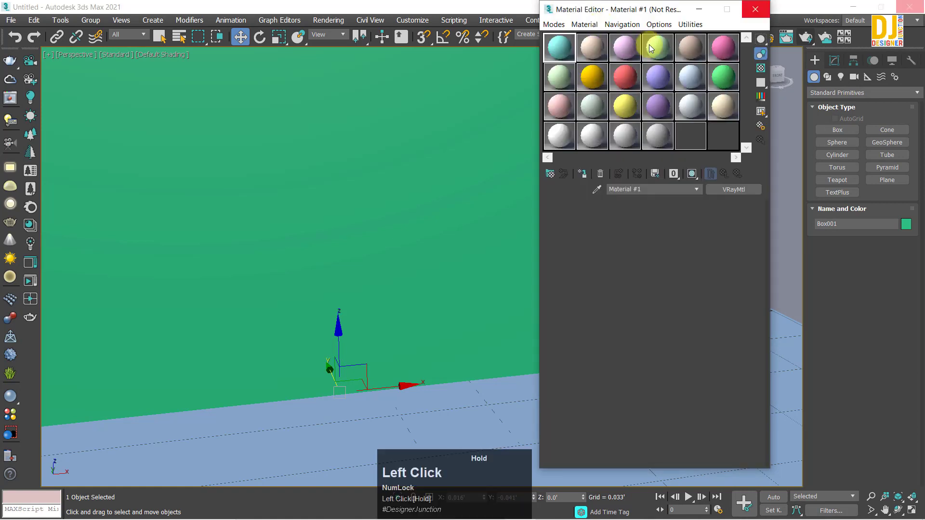
drag(564, 11, 636, 48)
click(678, 213)
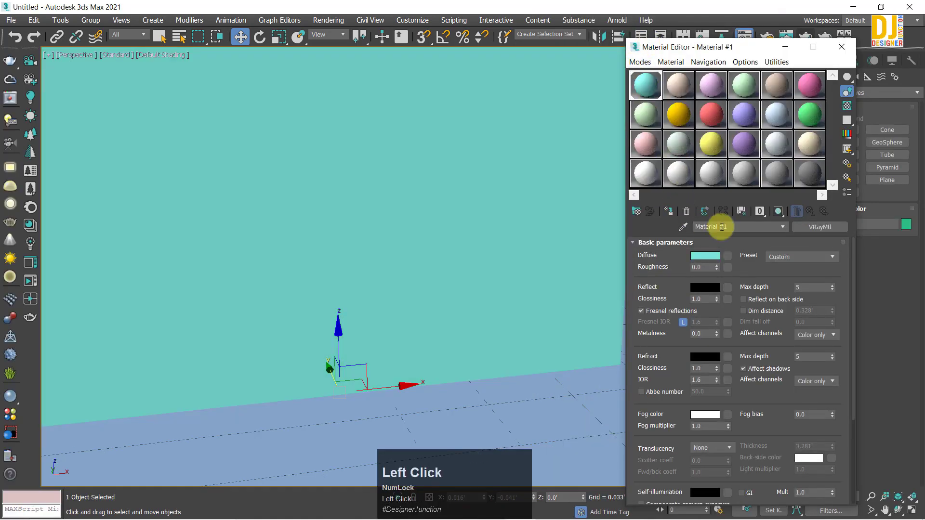
click(811, 224)
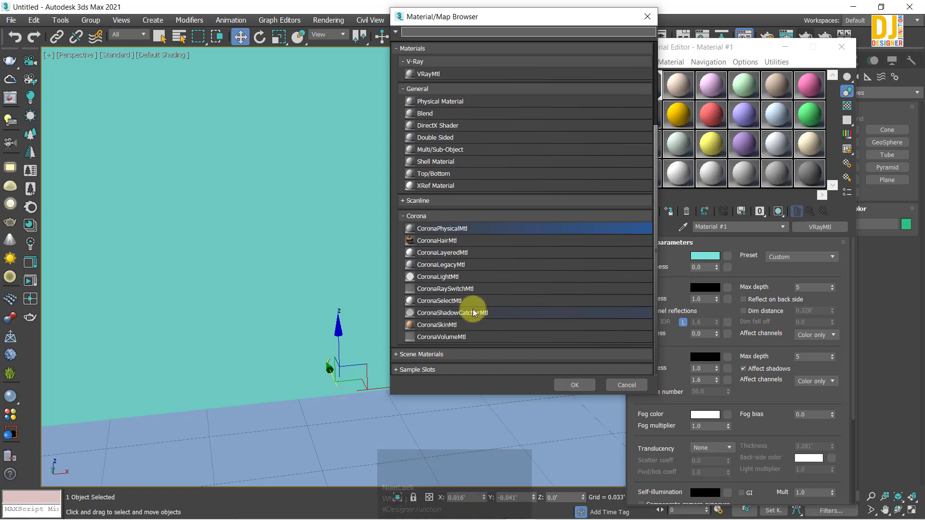
double_click(426, 228)
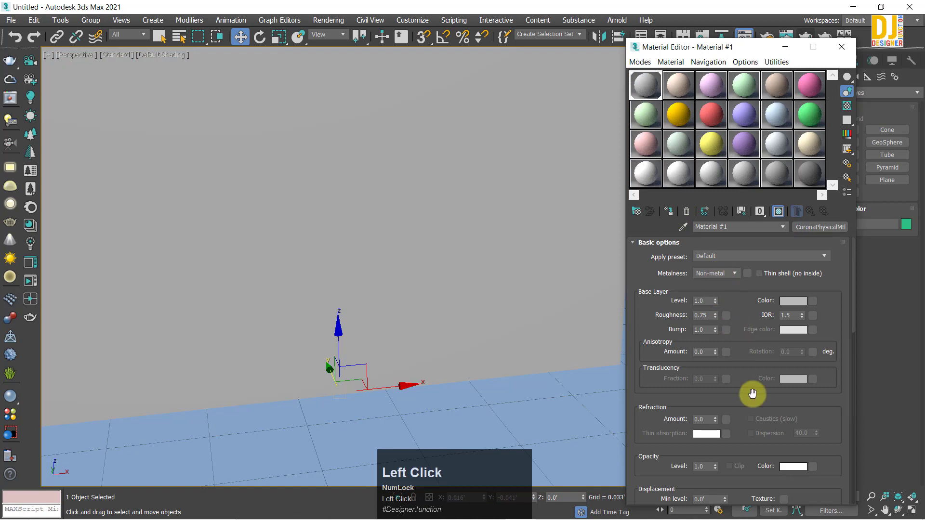
- Set the box material's opacity level to 0.05 and close the material editor
drag(751, 392, 757, 333)
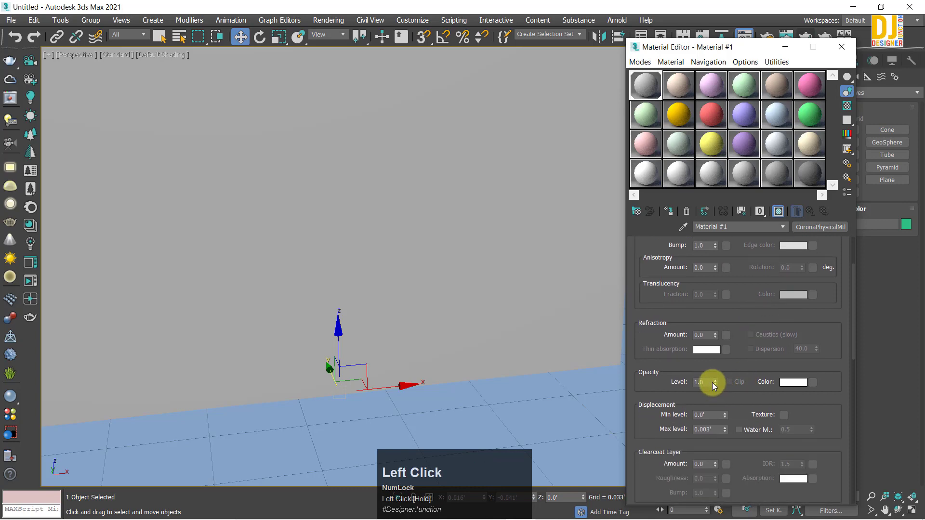
drag(712, 385, 703, 423)
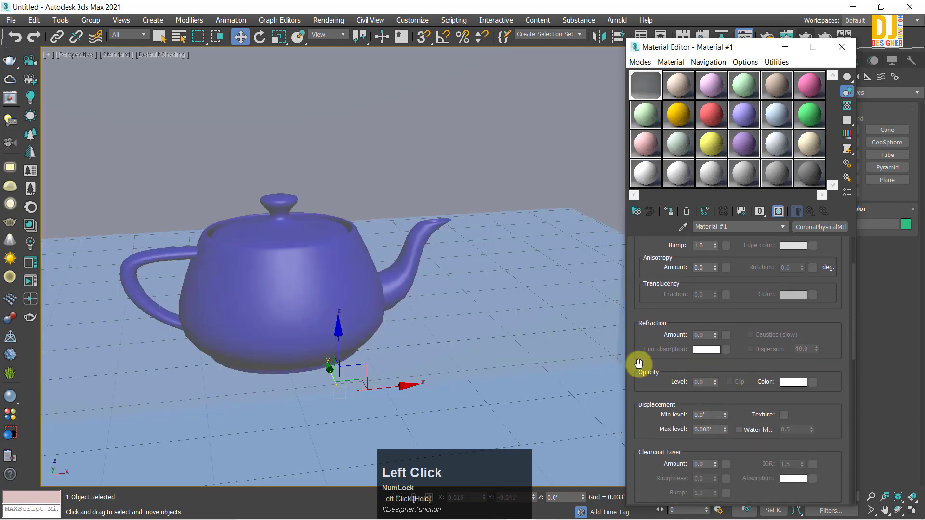
scroll(696, 359, down, 1)
click(704, 382)
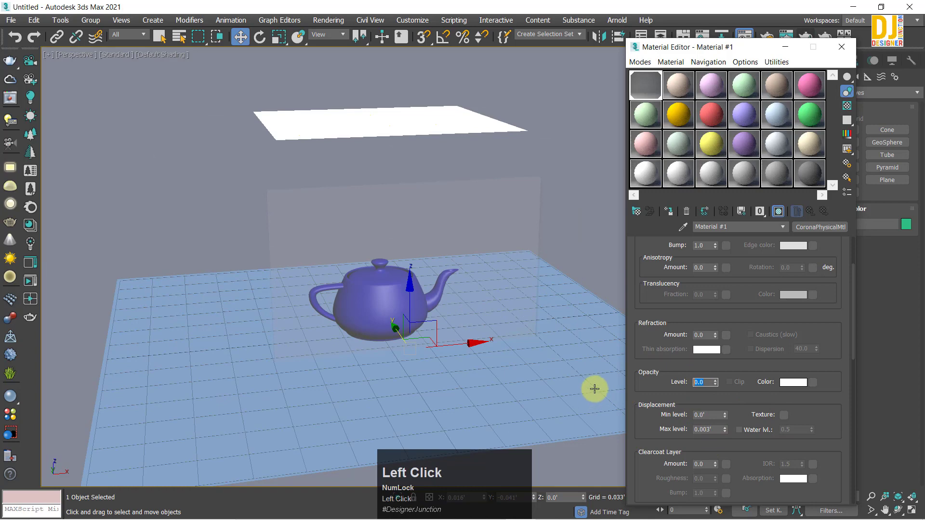
key(Return)
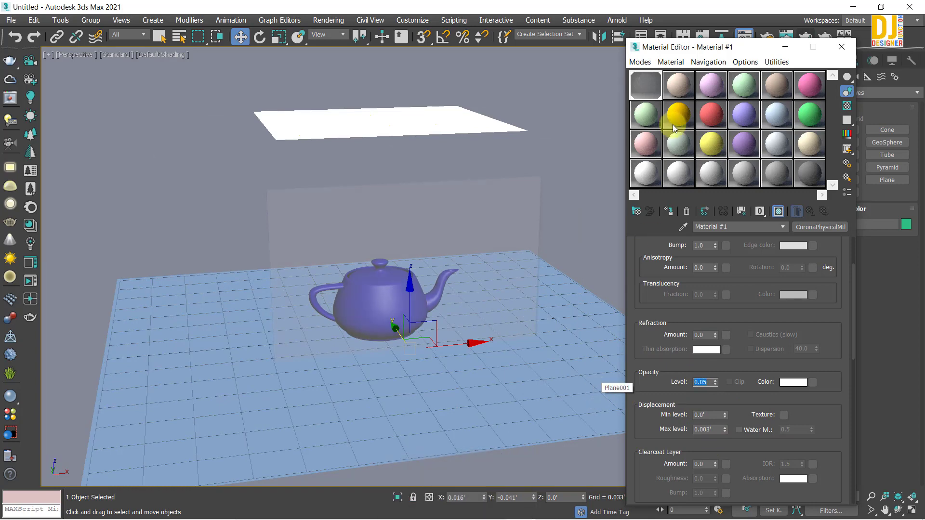
click(841, 49)
- Start a Corona interactive render of the perspective view framing the teapot behind the transparent box
alt+middle_drag(484, 296, 435, 200)
scroll(403, 253, up, 4)
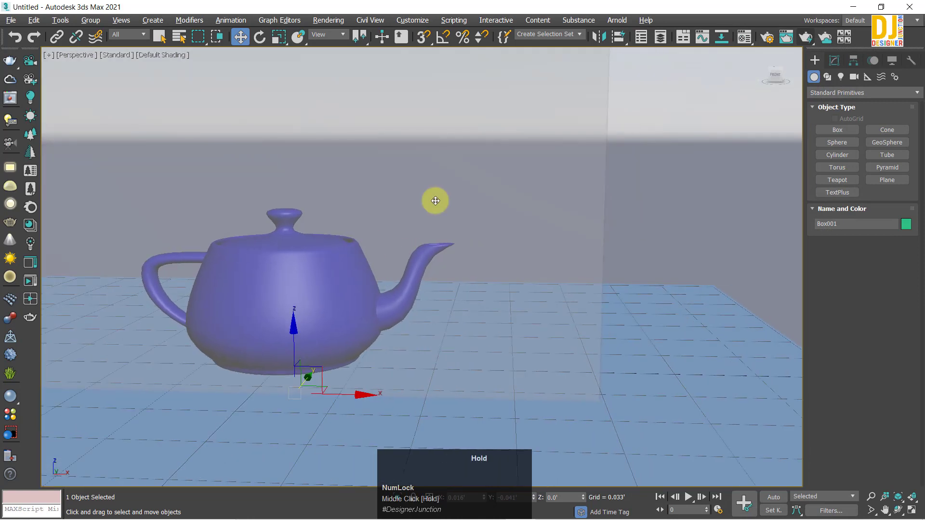
click(767, 36)
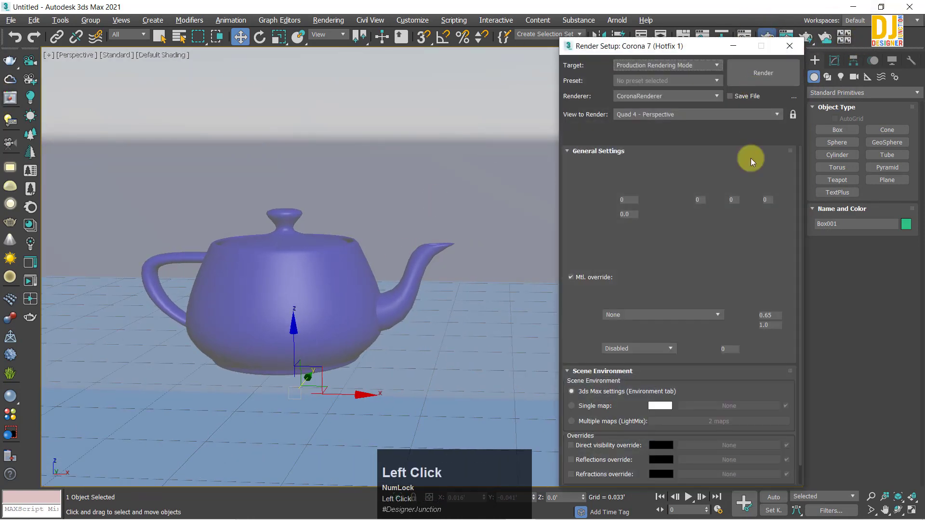
click(727, 160)
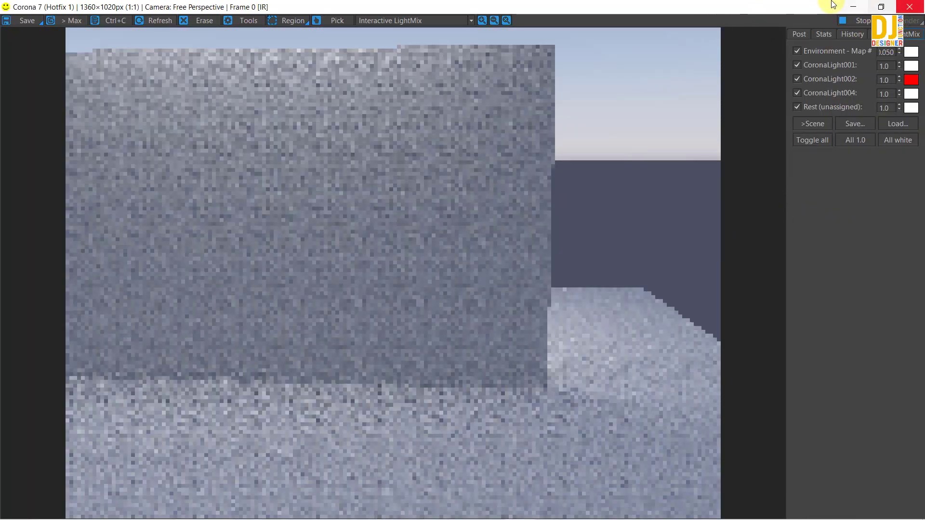
- Restore the frame buffer from full screen and arrange it beside the render settings window
click(881, 7)
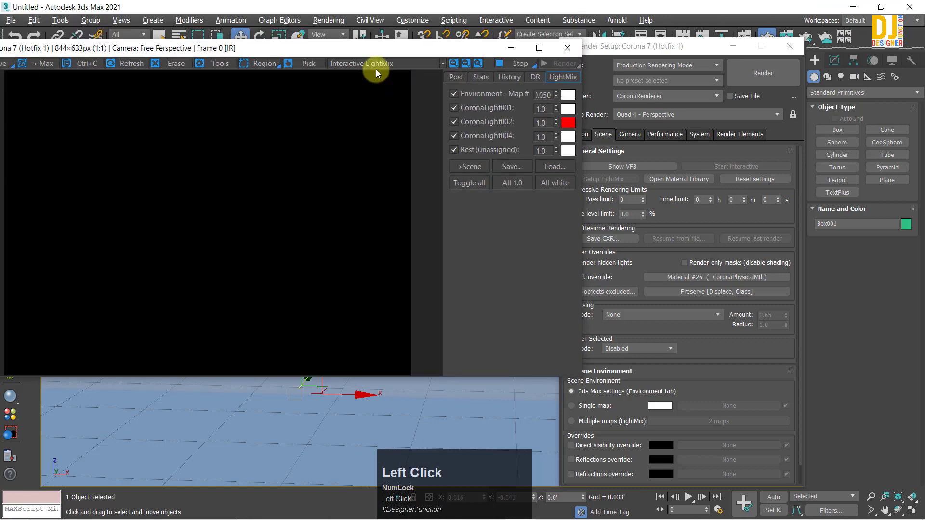
drag(591, 45, 639, 10)
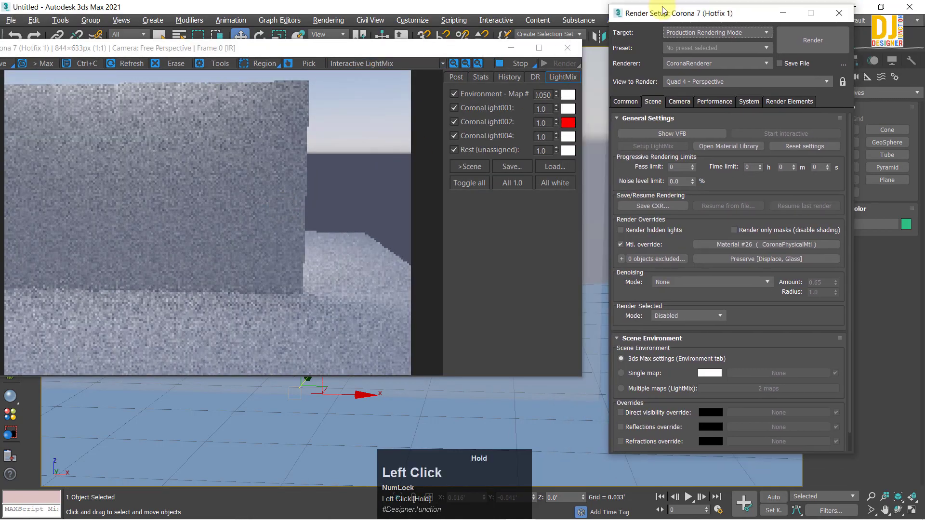
drag(219, 48, 246, 32)
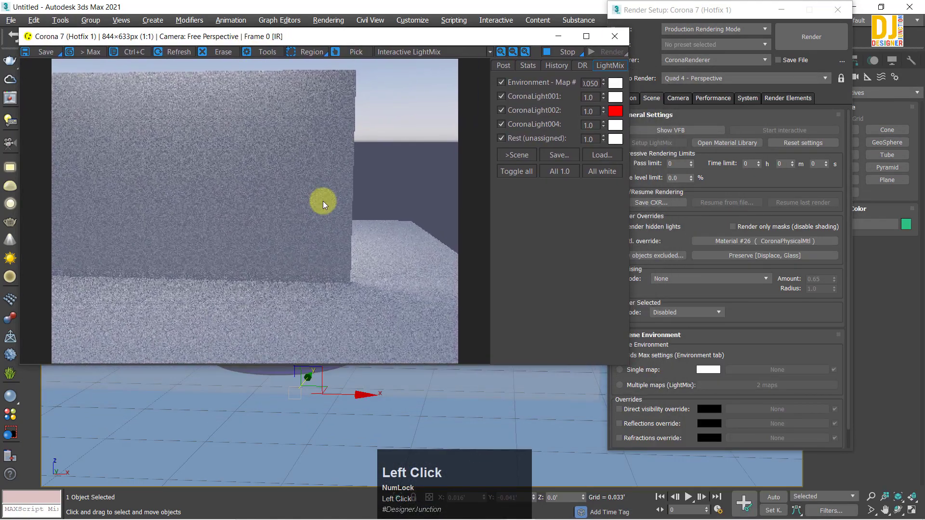
mouse_move(345, 41)
mouse_down()
mouse_move(499, 39)
mouse_move(358, 40)
mouse_up()
drag(682, 12, 704, 32)
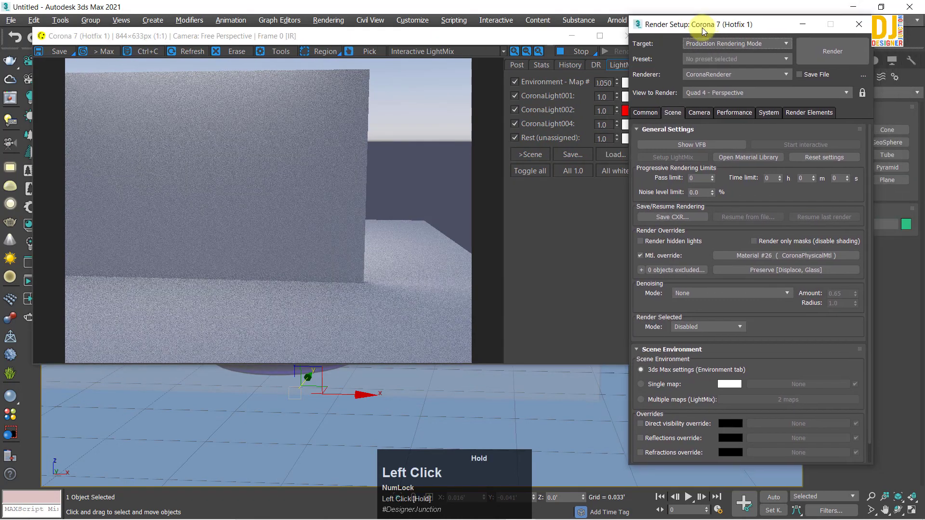
drag(754, 315, 766, 235)
drag(776, 290, 776, 324)
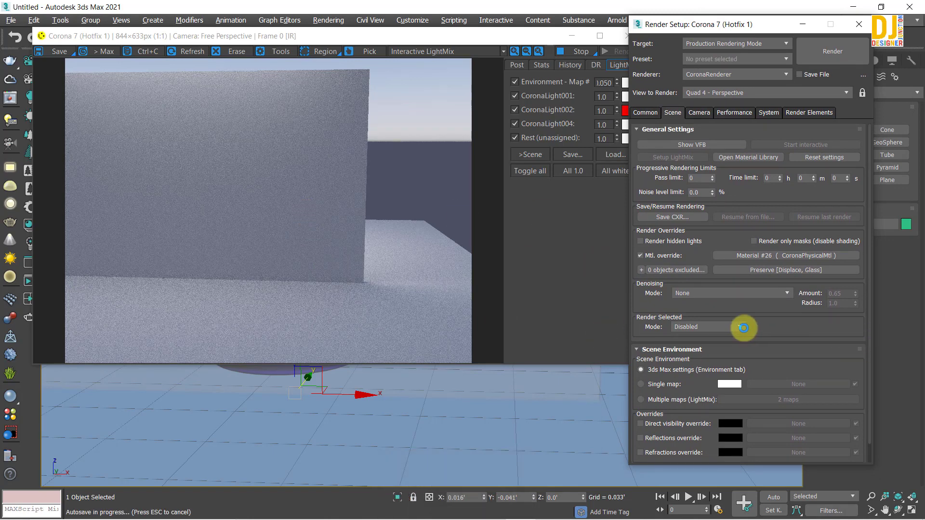
mouse_move(758, 320)
mouse_down()
mouse_move(766, 347)
mouse_move(766, 307)
mouse_up()
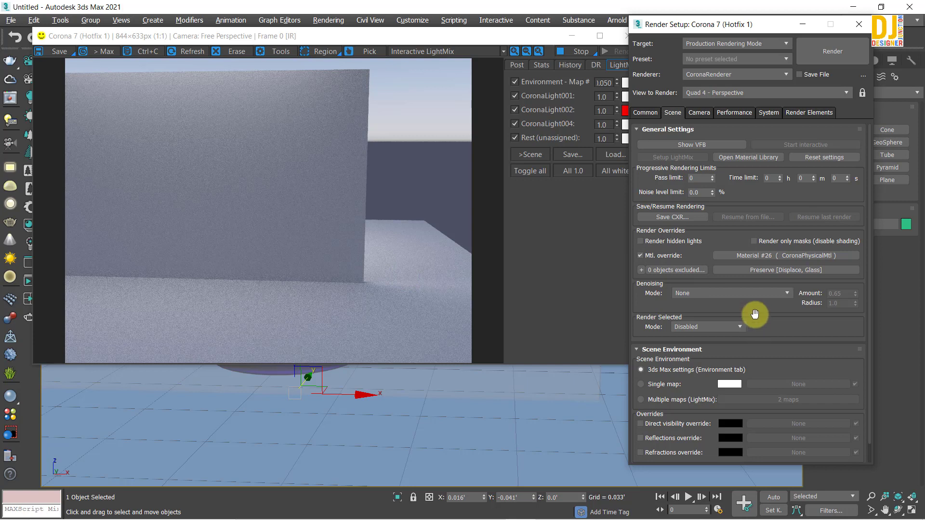
- Disable preserving glass materials and displacement in the material override settings
click(773, 272)
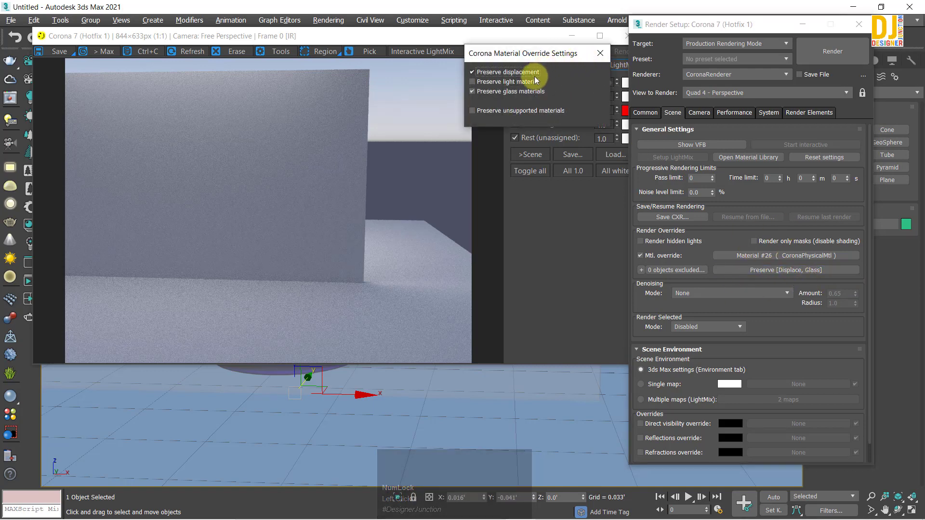
click(473, 93)
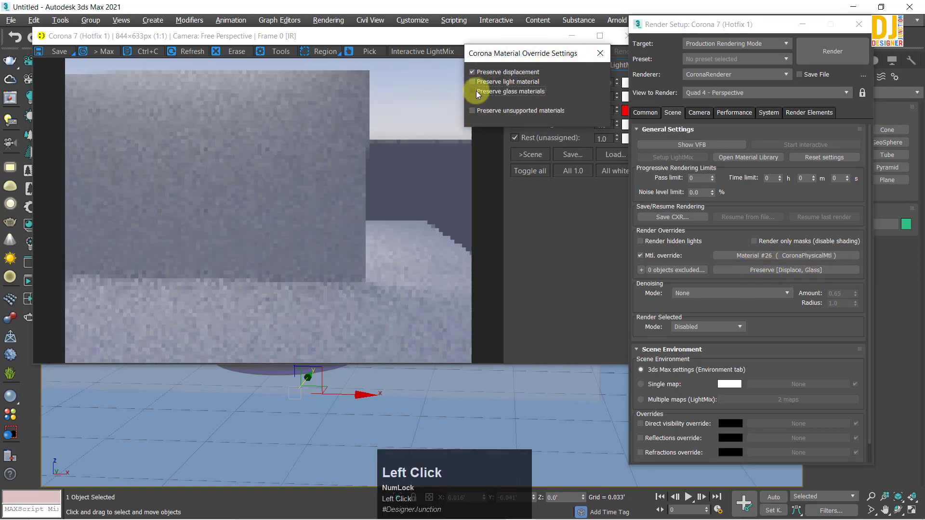
click(481, 71)
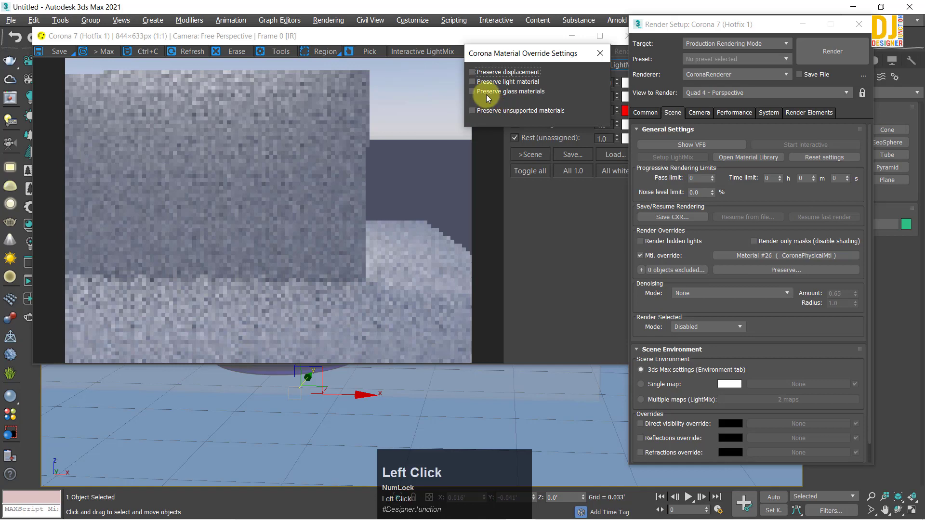
- Toggle preserving displacement, light, glass and unsupported materials on and off one at a time in the material override settings
click(473, 72)
click(473, 73)
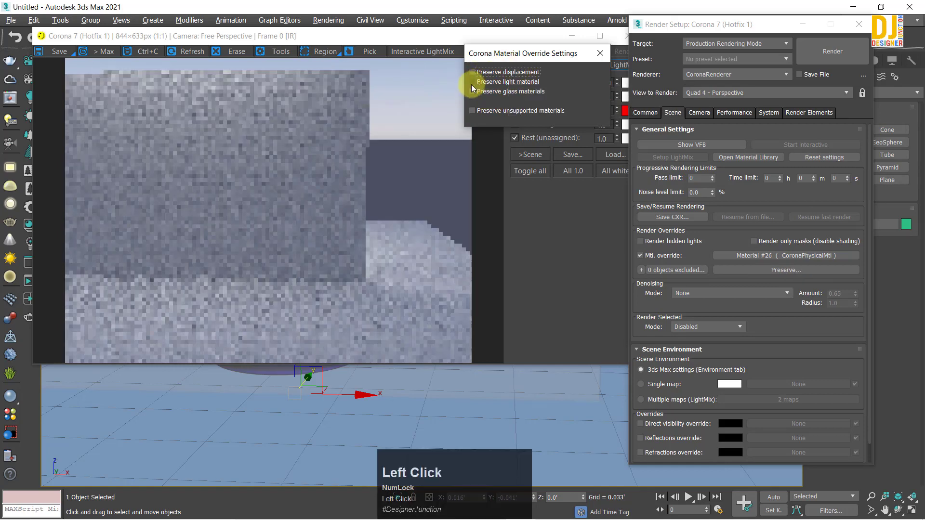
click(471, 83)
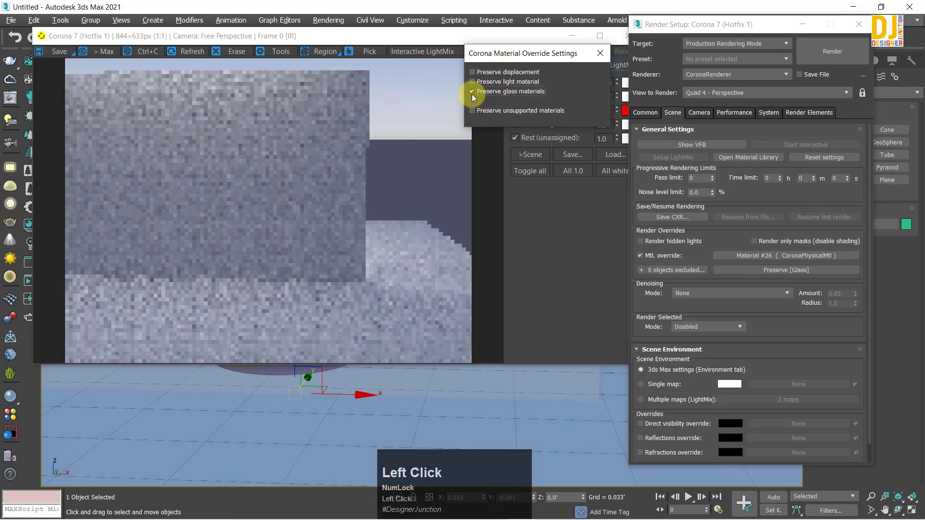
click(472, 93)
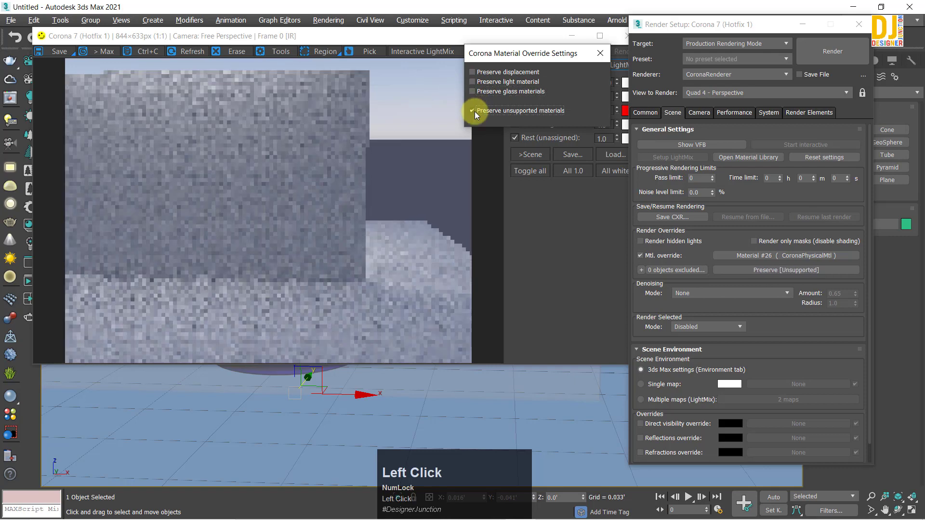
click(472, 110)
click(474, 111)
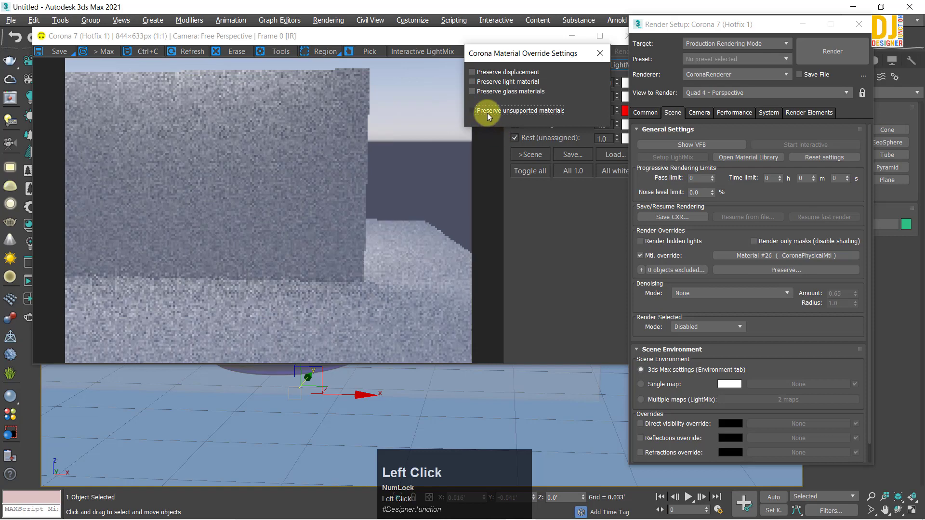
- Enable preserving displacement, light, glass and unsupported materials together in the material override settings
click(486, 92)
click(488, 83)
click(479, 71)
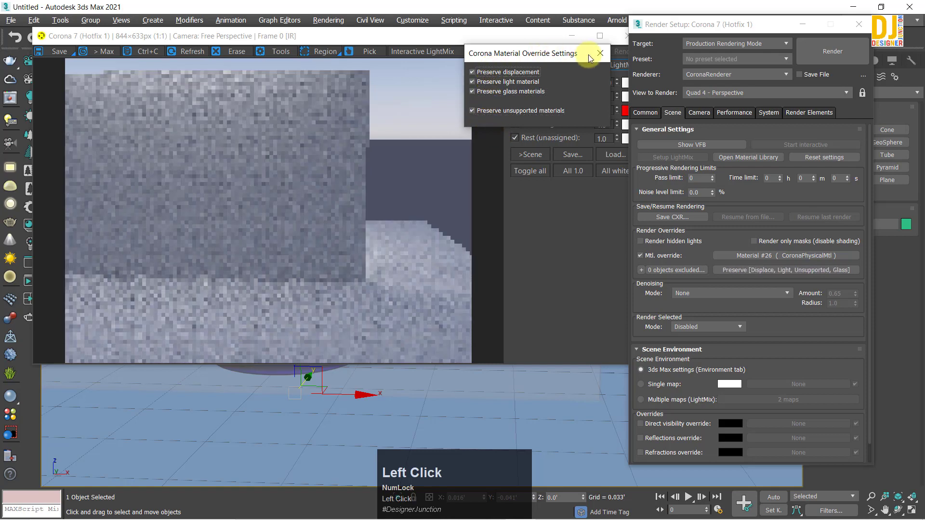
- Disable all four preserve options and close the material override settings
click(485, 109)
click(488, 91)
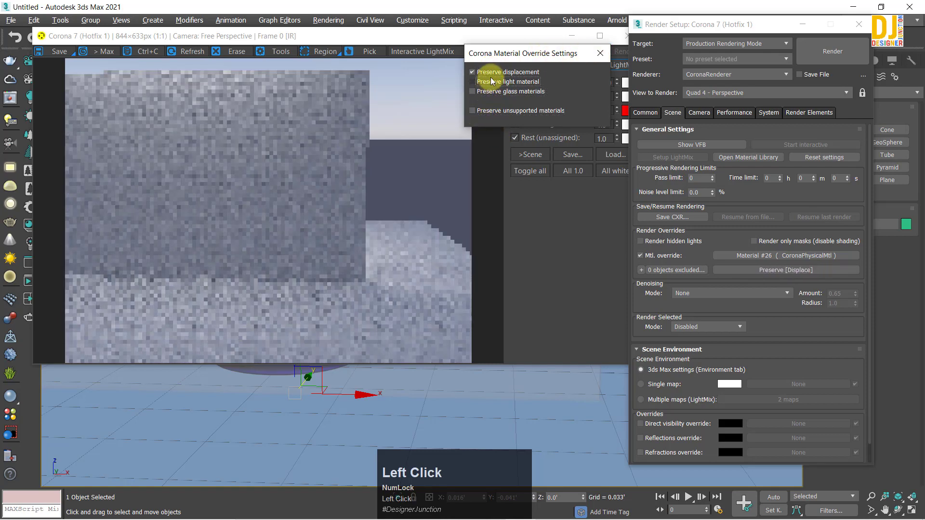
click(496, 82)
click(479, 72)
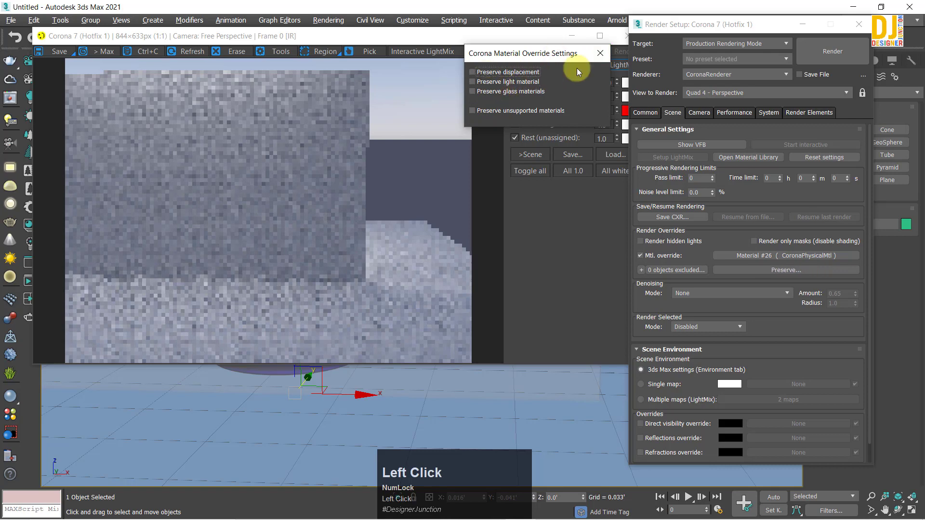
click(605, 56)
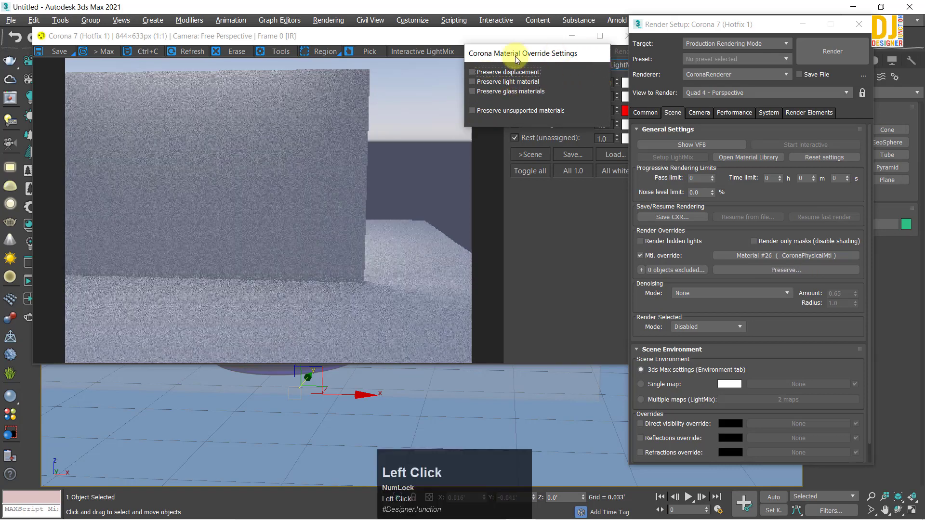
- Move the frame buffer clear of the render settings and close it to stop the interactive render
drag(384, 36, 399, 22)
click(750, 308)
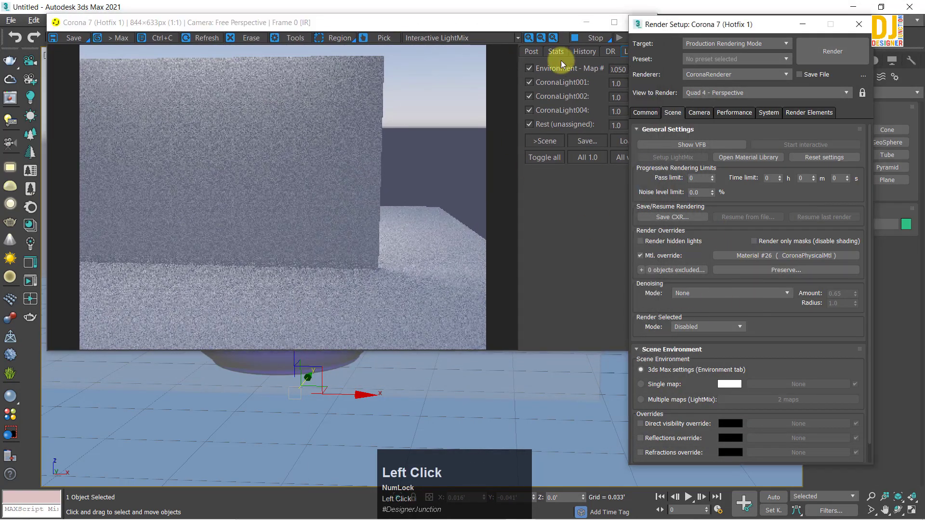
drag(524, 23, 463, 42)
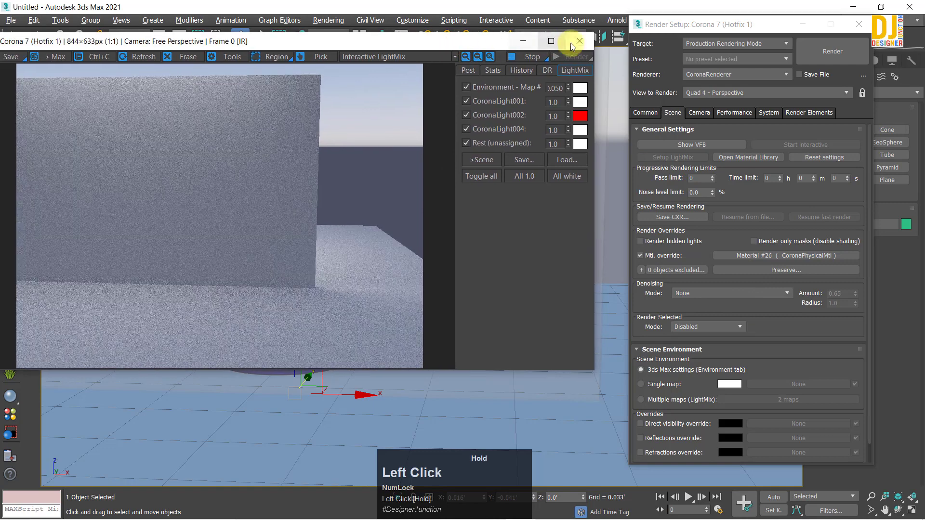
click(574, 42)
click(568, 239)
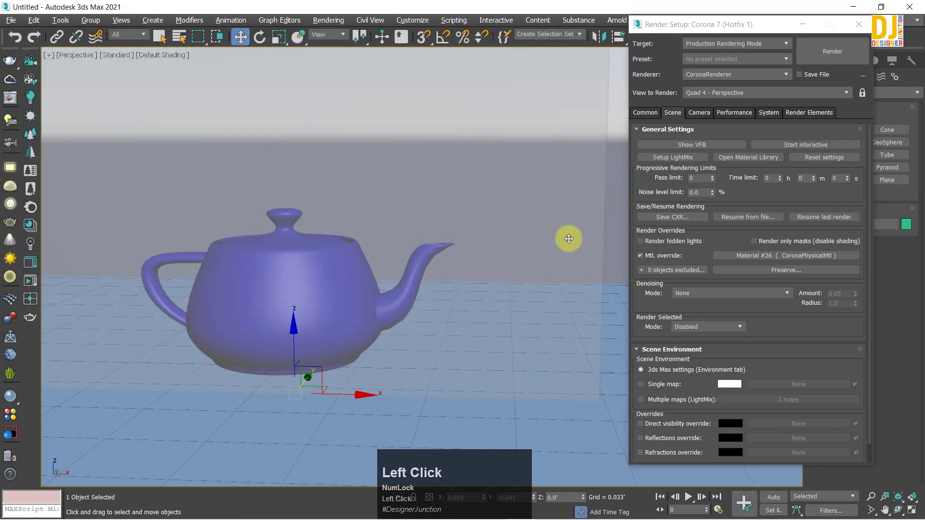
- Reposition the render settings window and exclude Box001 from the material override
drag(735, 29, 739, 63)
drag(689, 108, 695, 135)
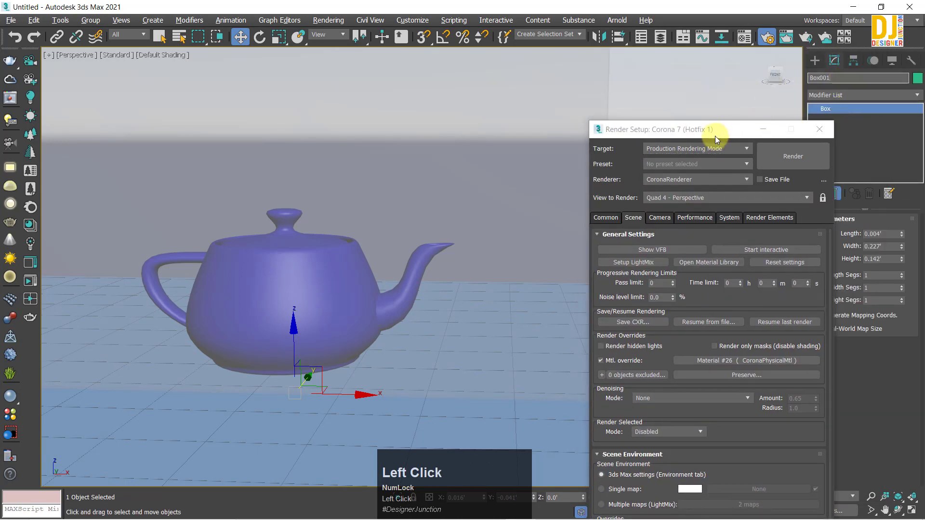
drag(701, 134, 706, 14)
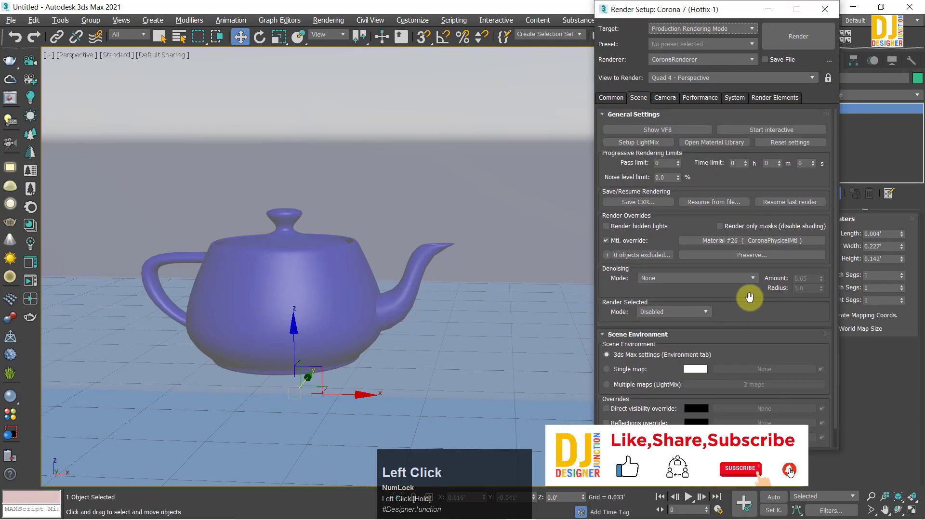
click(626, 255)
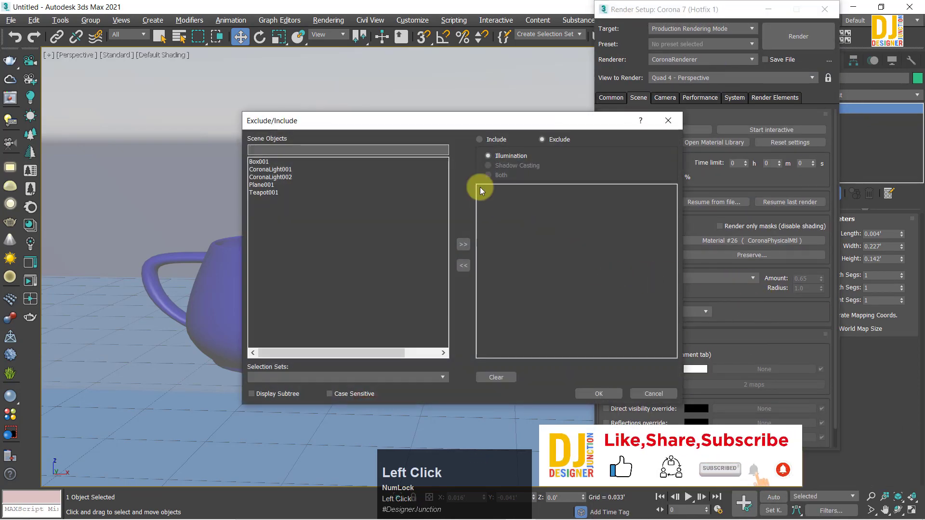
click(464, 244)
click(593, 394)
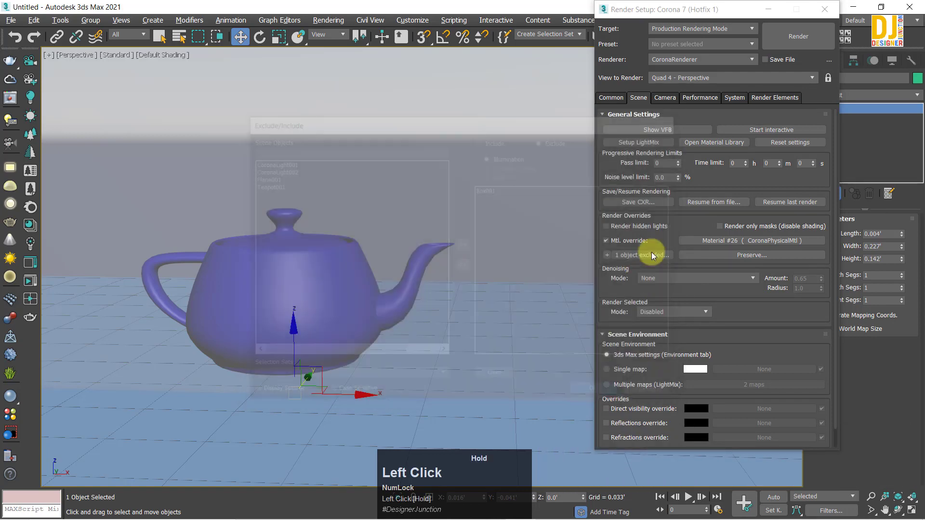
- Start a new interactive render with the box excluded and position the frame buffer so the whole image shows
click(766, 130)
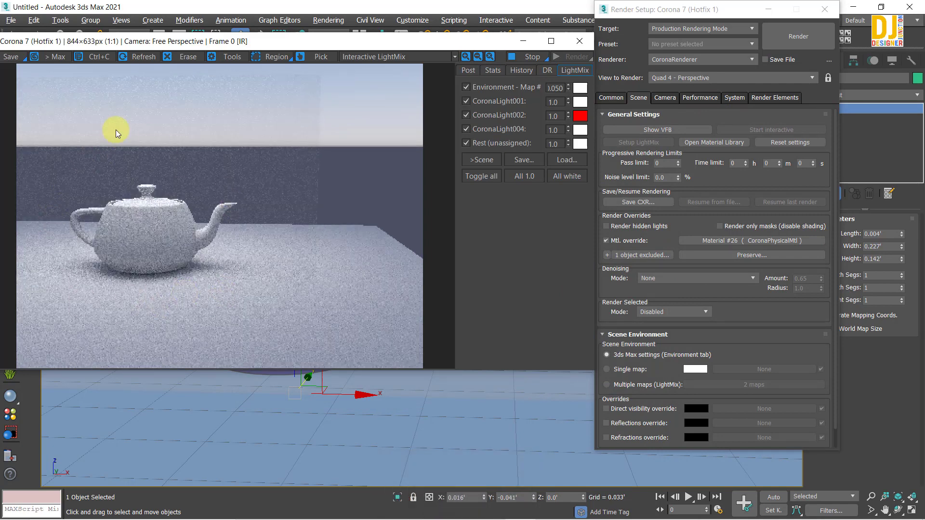
drag(87, 44, 162, 44)
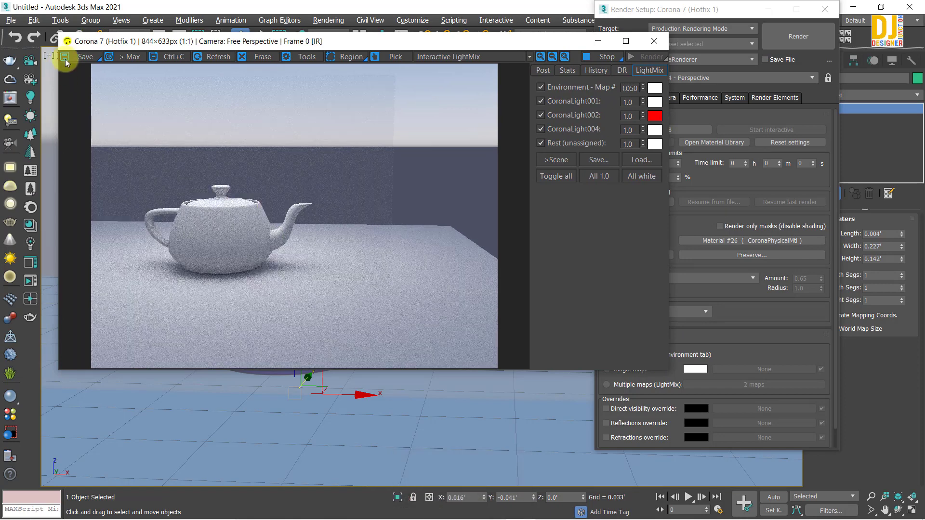
drag(81, 42, 56, 42)
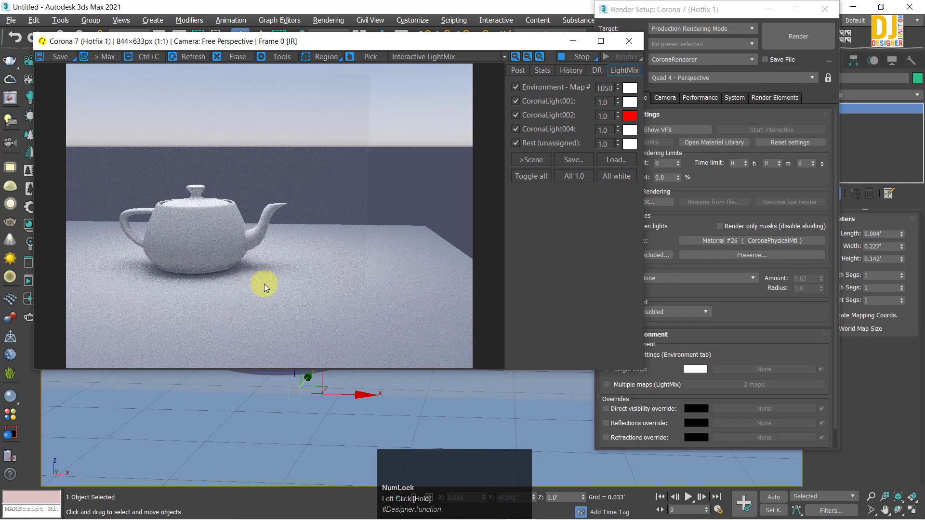
- Stop the interactive render and close the frame buffer
click(677, 221)
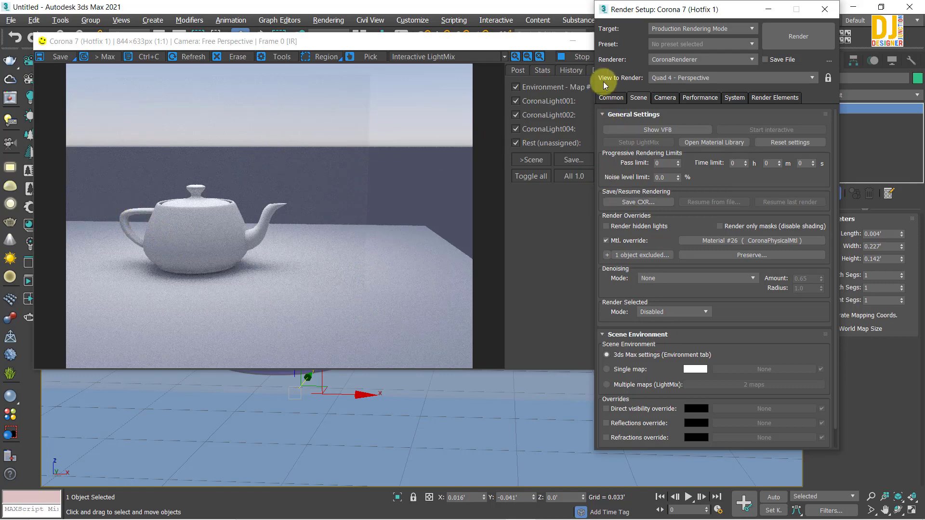
click(522, 42)
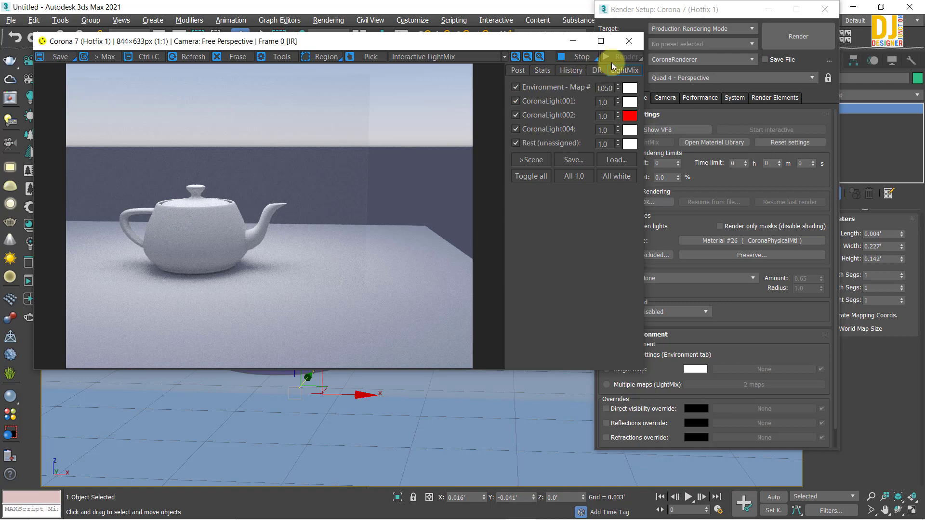
click(632, 45)
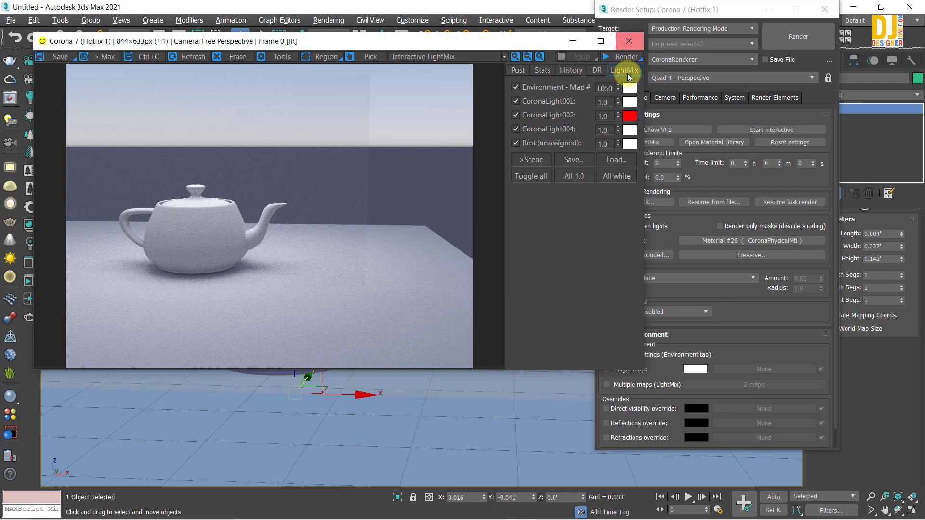
click(629, 42)
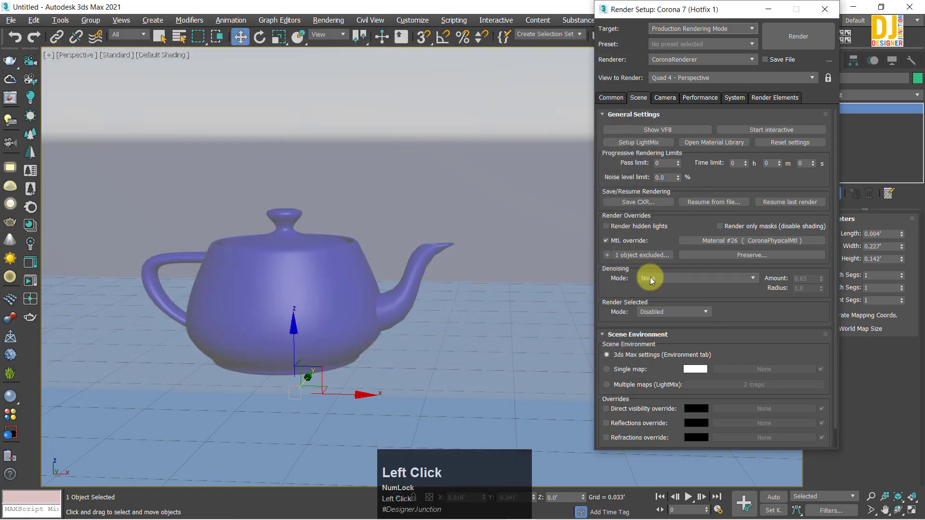
- Check the override's exclusion list, and toggle preserving light and glass materials on and off in the override settings
click(650, 252)
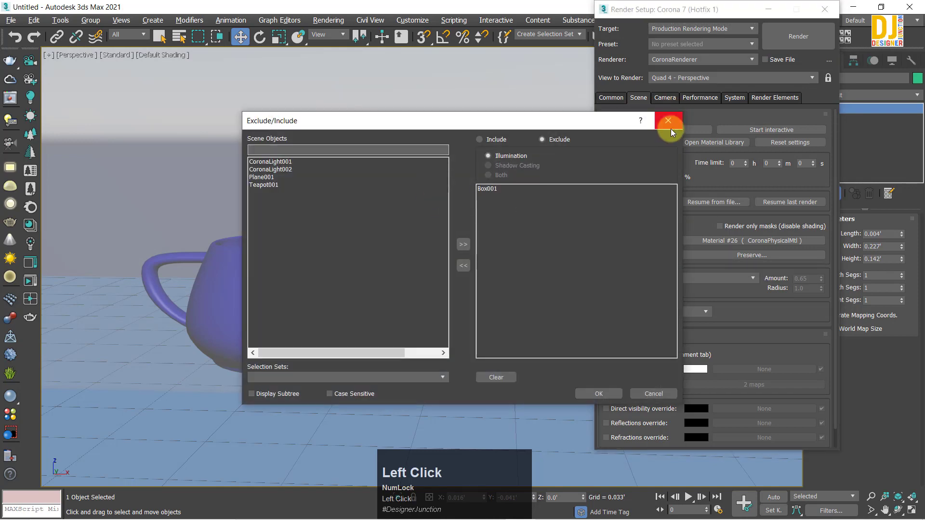
click(671, 128)
click(734, 254)
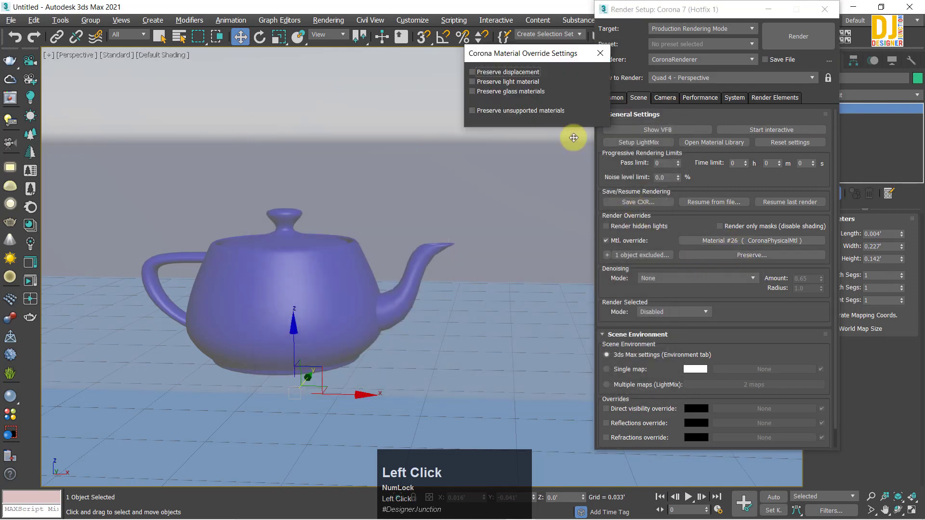
click(476, 93)
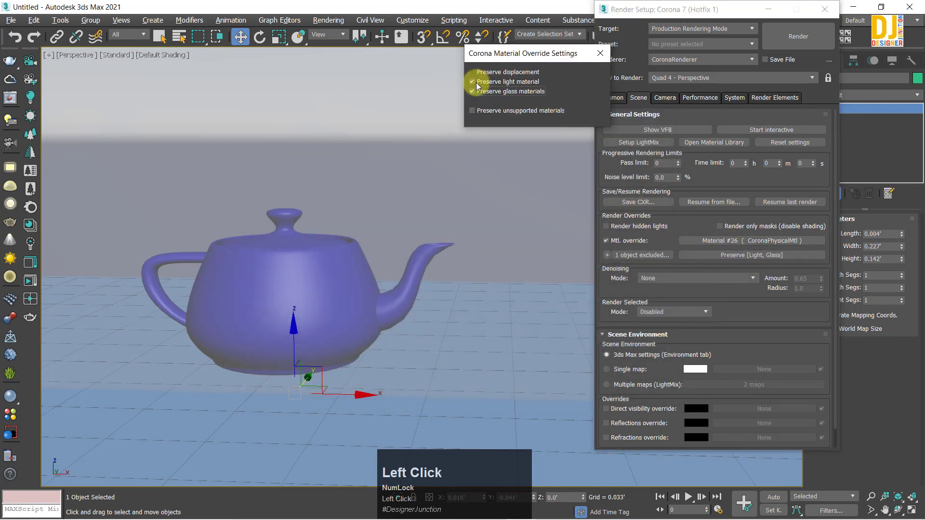
click(472, 92)
click(599, 53)
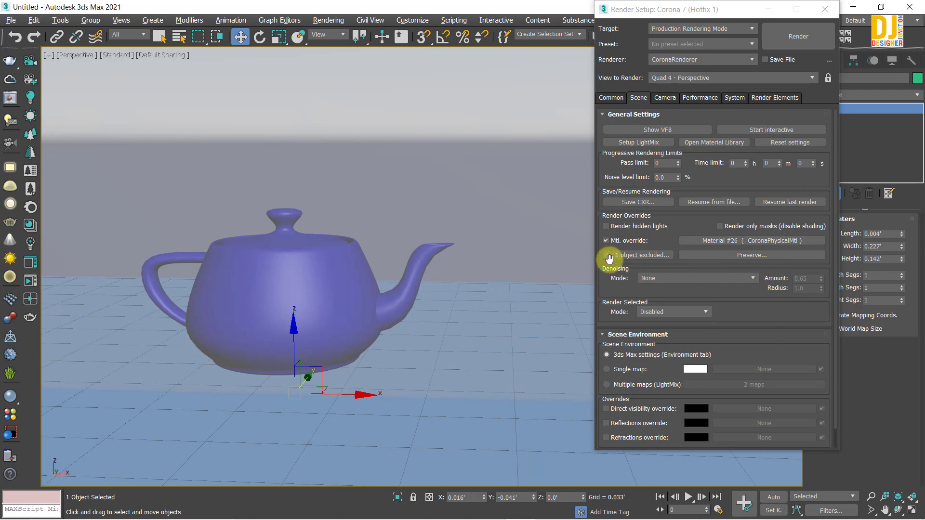
- Delete the transparent box in front of the teapot
click(457, 342)
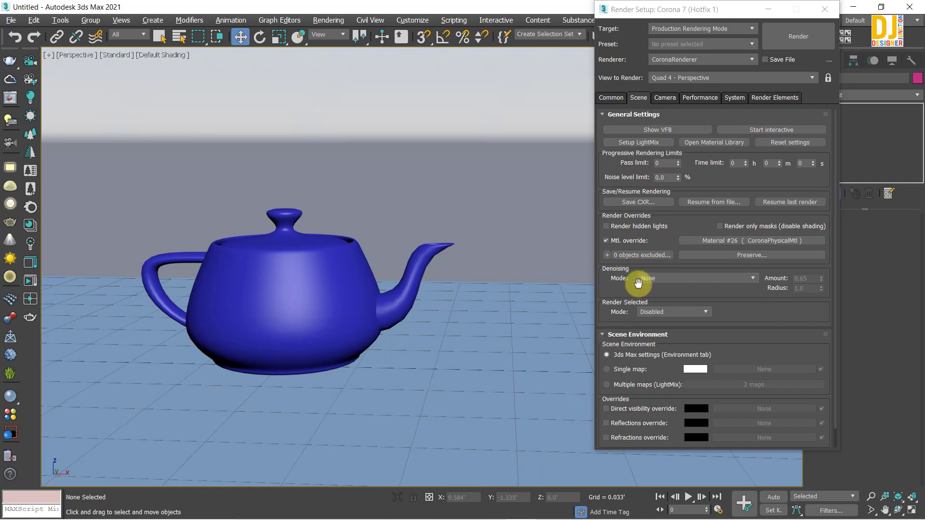
- Browse the available denoising modes and set the mode to Corona High Quality
click(666, 277)
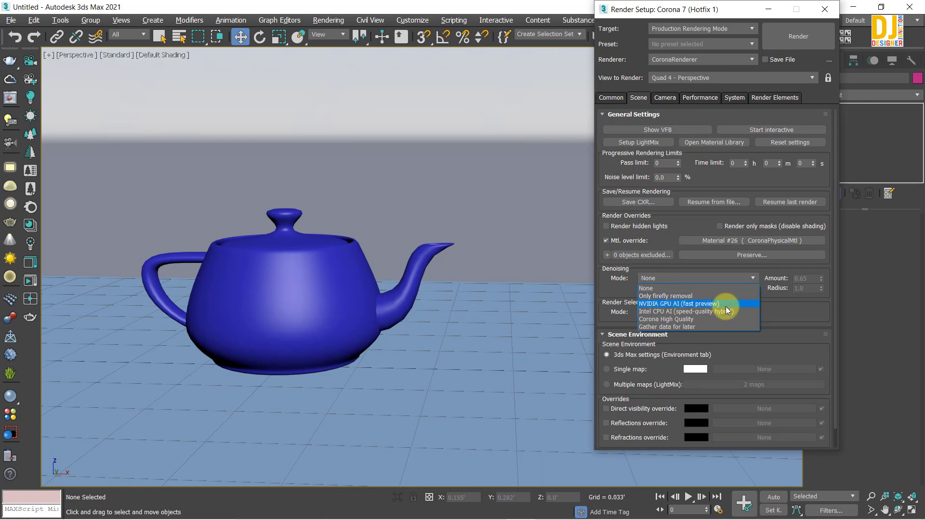
click(612, 282)
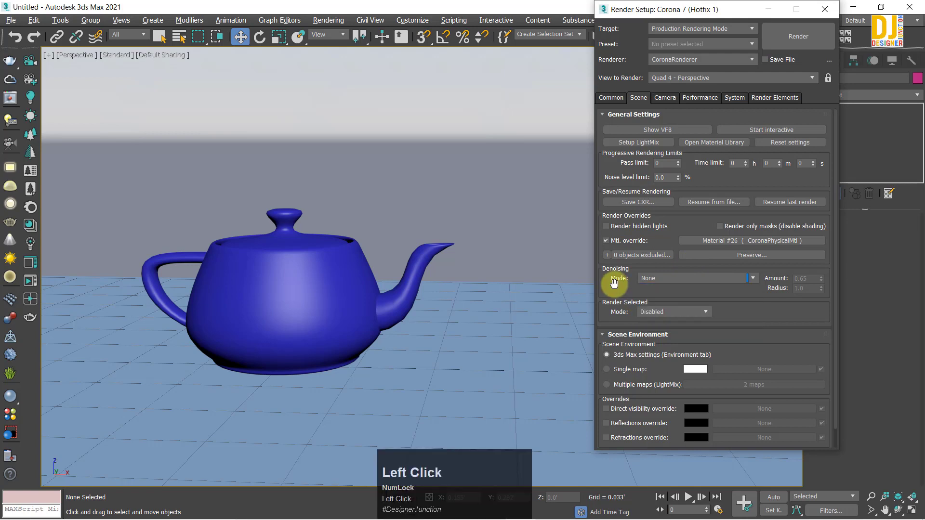
click(737, 279)
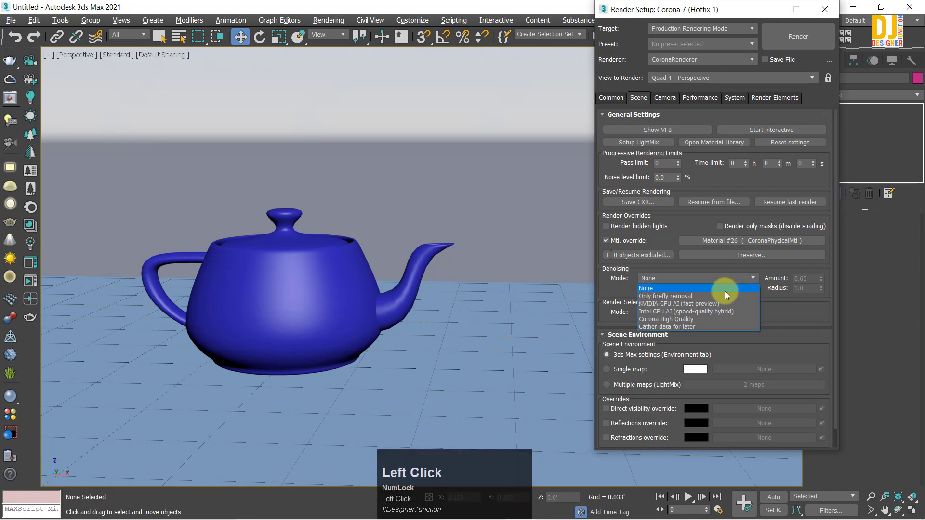
click(706, 322)
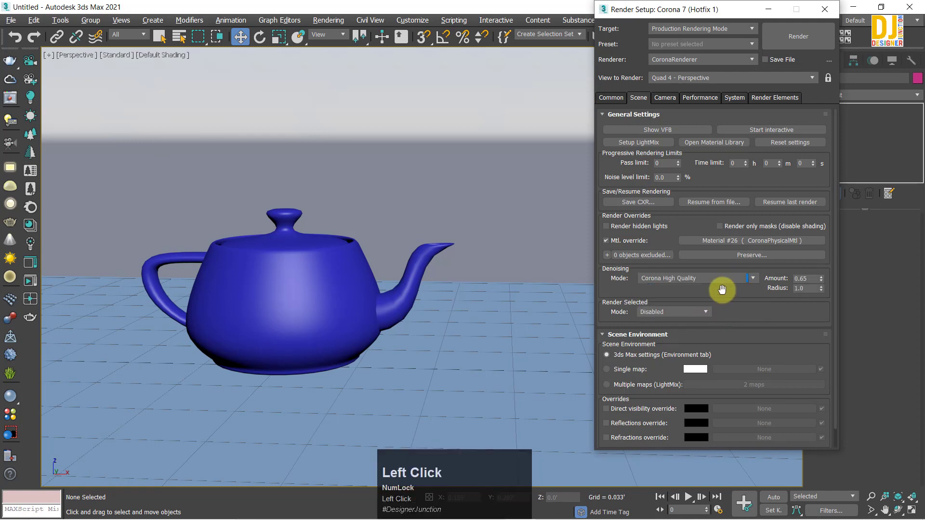
click(721, 283)
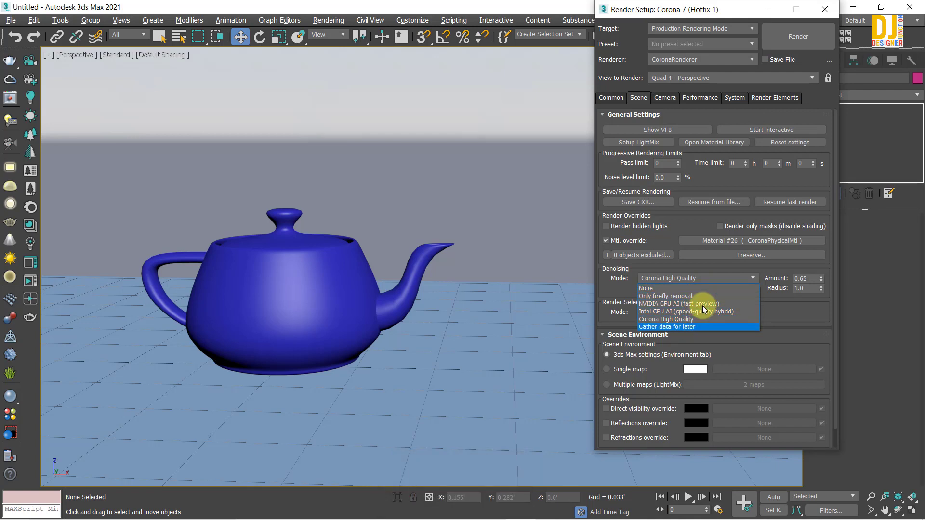
click(706, 291)
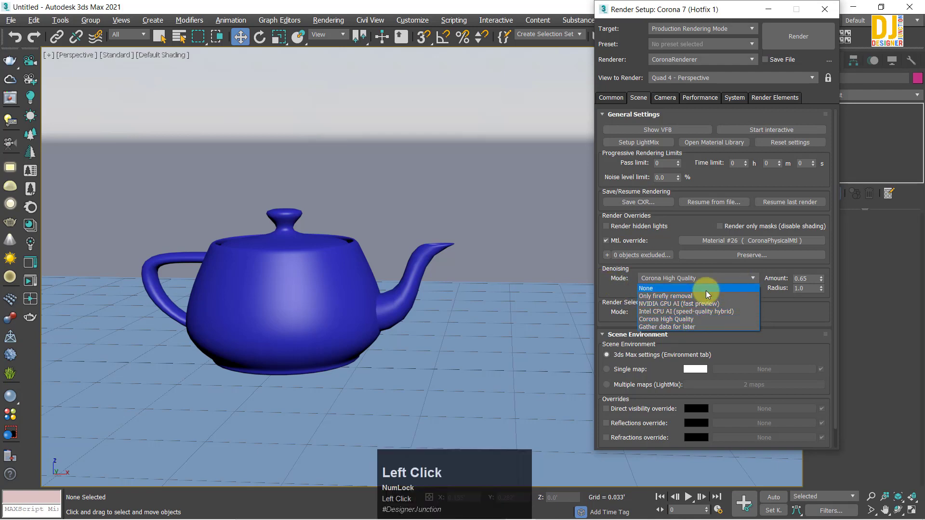
click(718, 282)
click(708, 319)
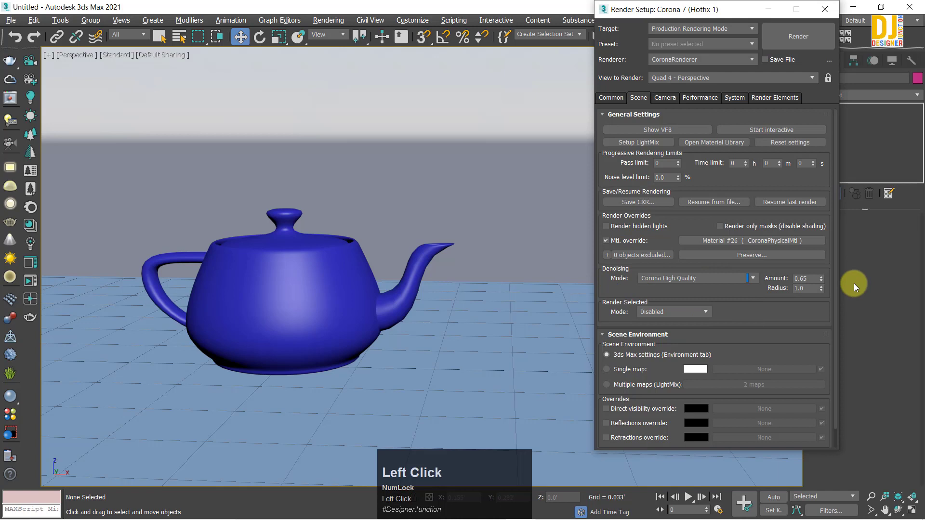
- Check the denoising radius and set the denoising mode to None
click(810, 288)
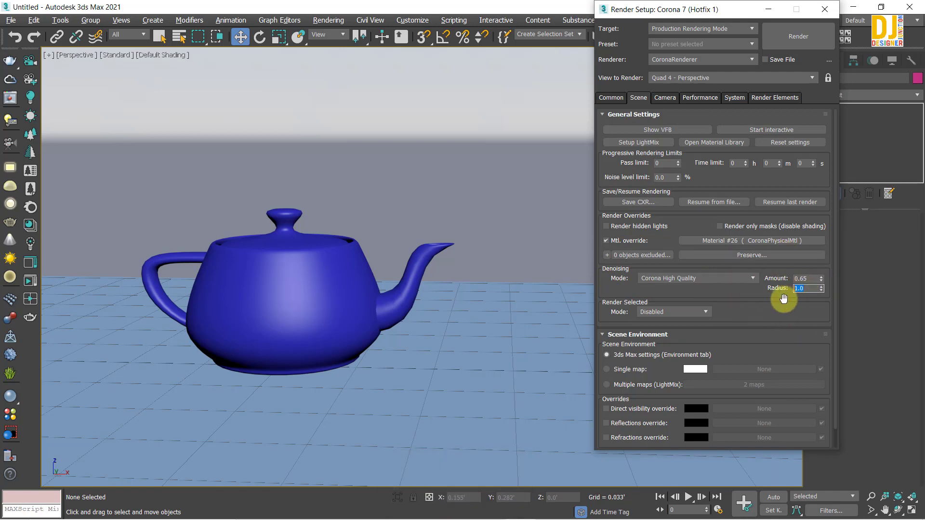
click(722, 280)
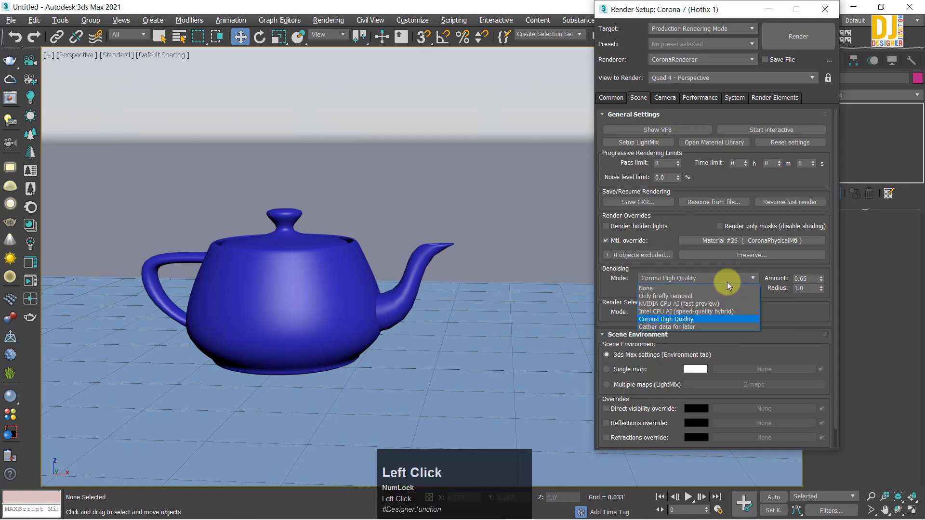
click(727, 281)
click(727, 282)
click(686, 288)
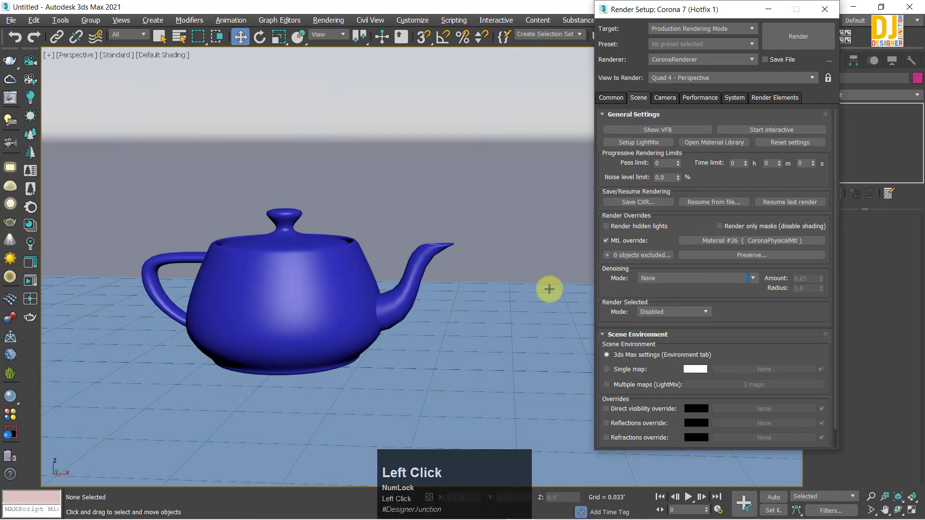
- Switch the denoising mode to Only firefly removal and back to None
scroll(700, 298, down, 1)
click(708, 256)
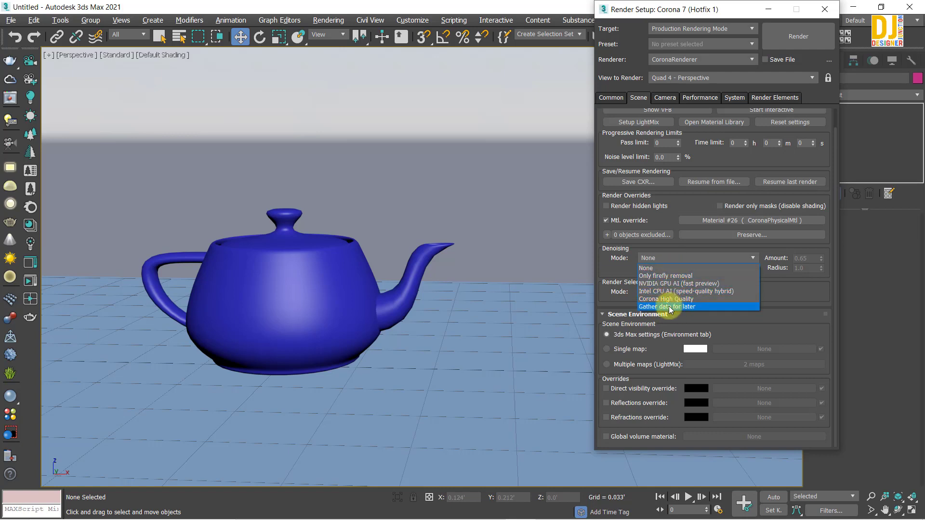
click(656, 270)
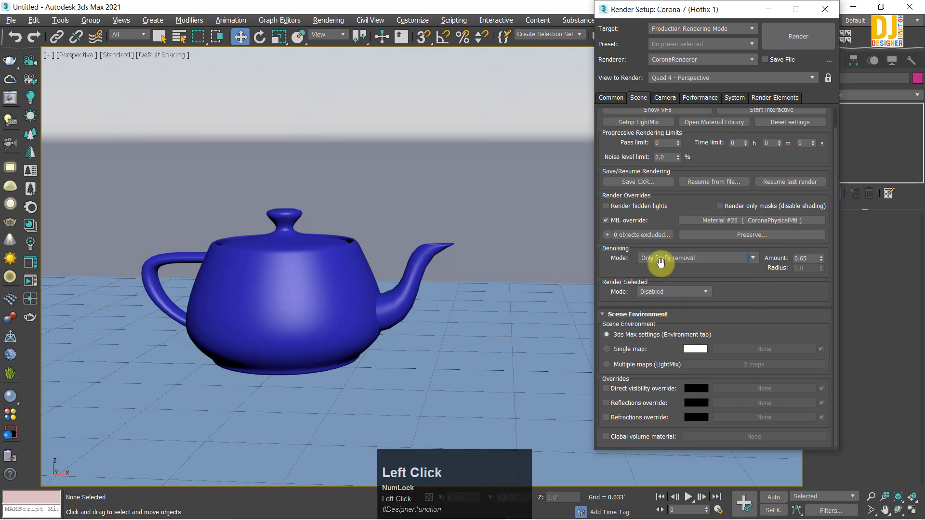
click(662, 261)
click(663, 264)
- Examine the available modes for Render Selected without changing the setting
mouse_move(667, 292)
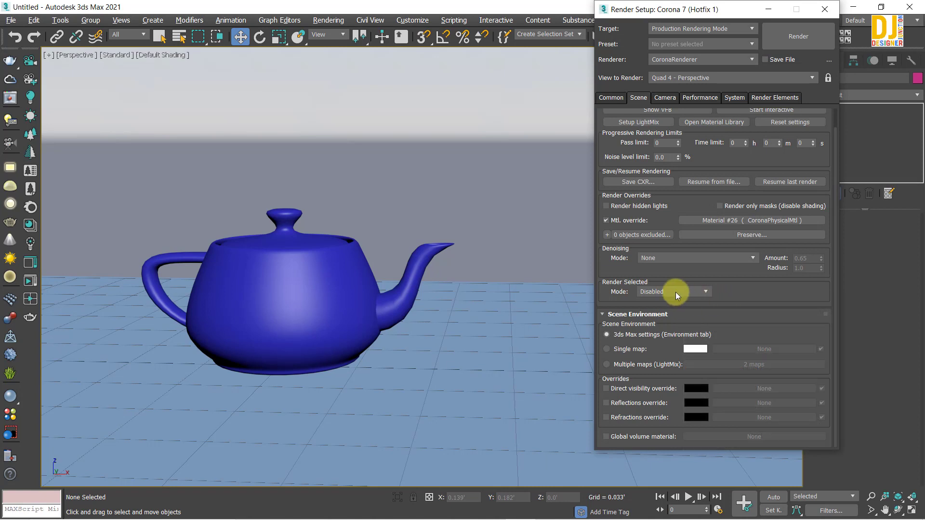
click(675, 292)
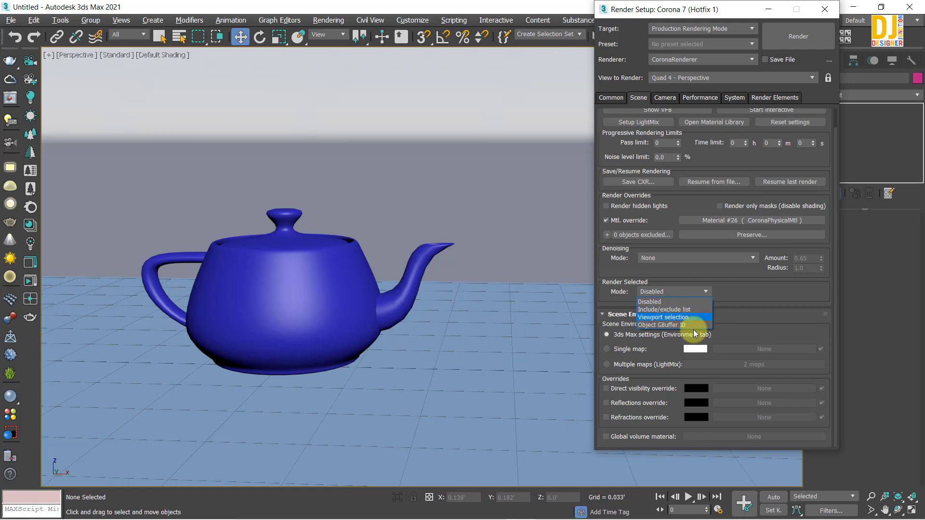
click(738, 302)
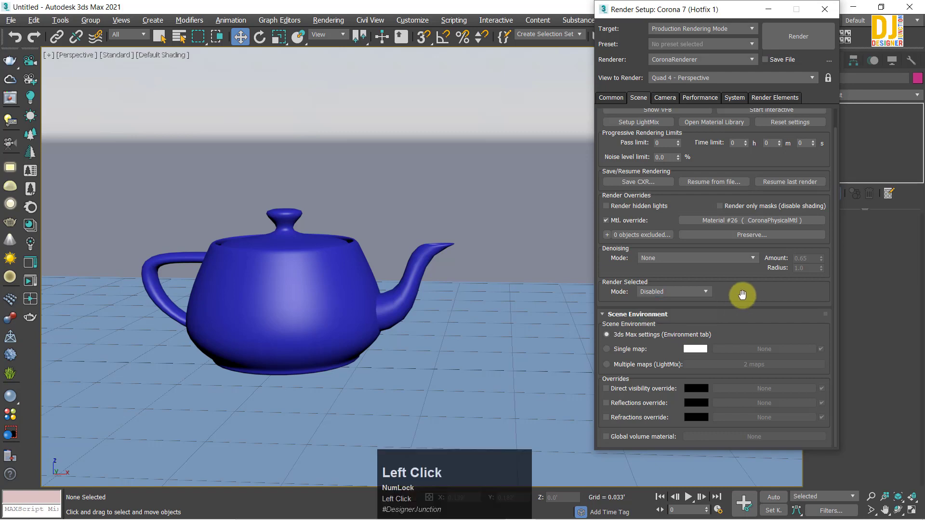
click(675, 293)
click(675, 294)
click(675, 294)
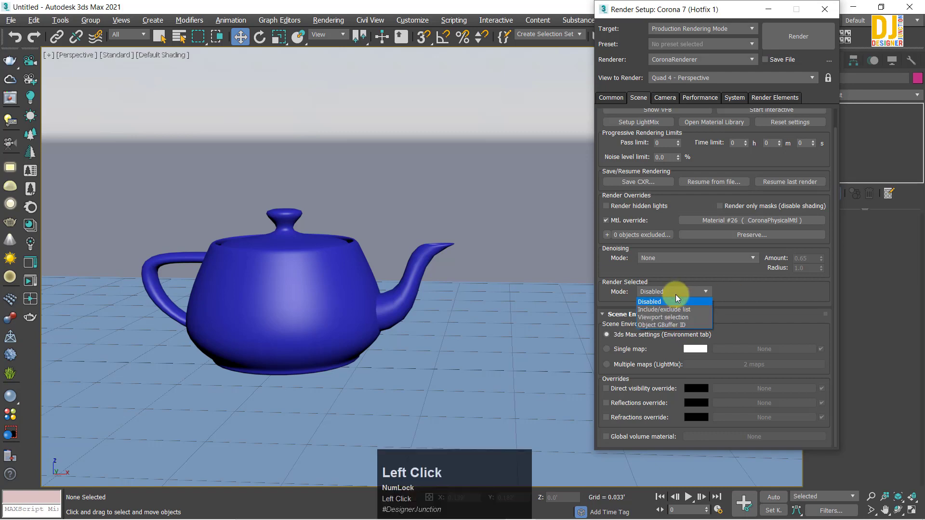
click(676, 293)
click(681, 291)
click(681, 291)
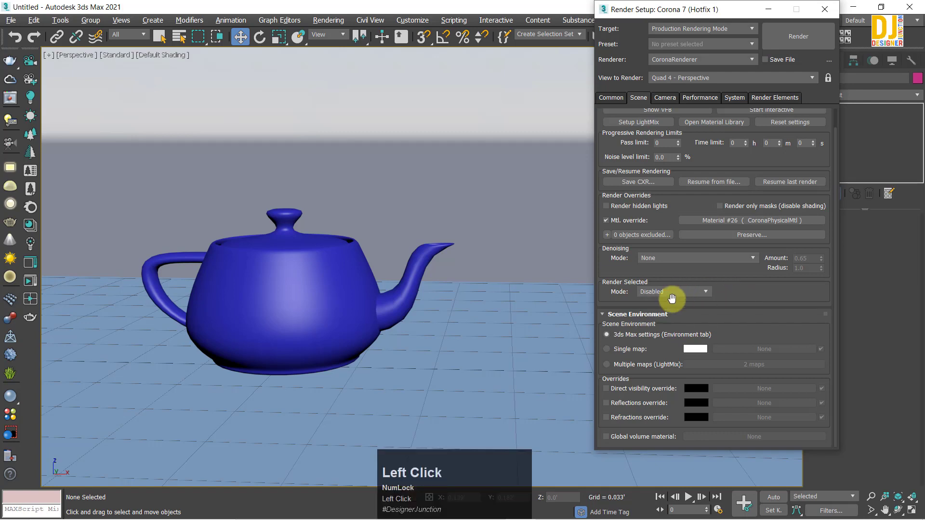
click(689, 291)
click(690, 291)
- Create a standard primitive sphere on the floor beside the teapot's spout
drag(615, 10, 567, 9)
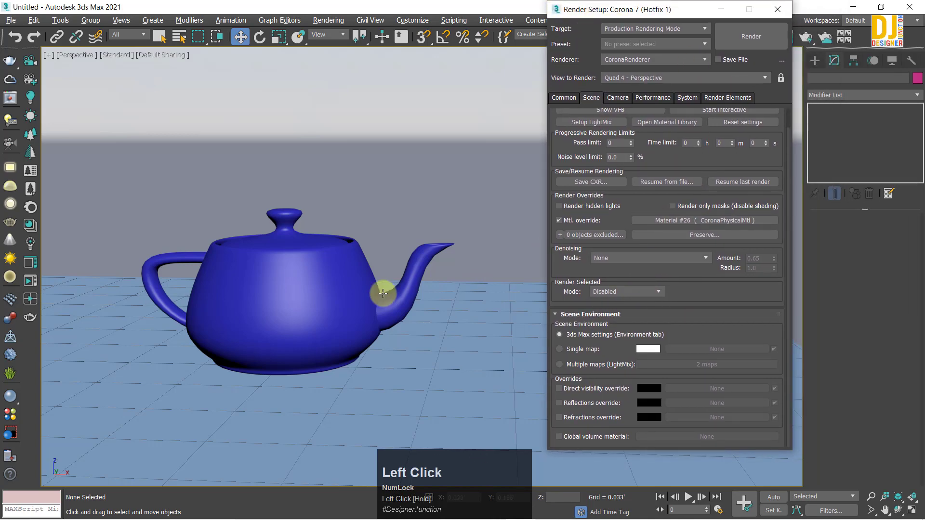
alt+middle_drag(380, 290, 275, 269)
scroll(331, 293, down, 2)
click(331, 292)
scroll(330, 257, up, 2)
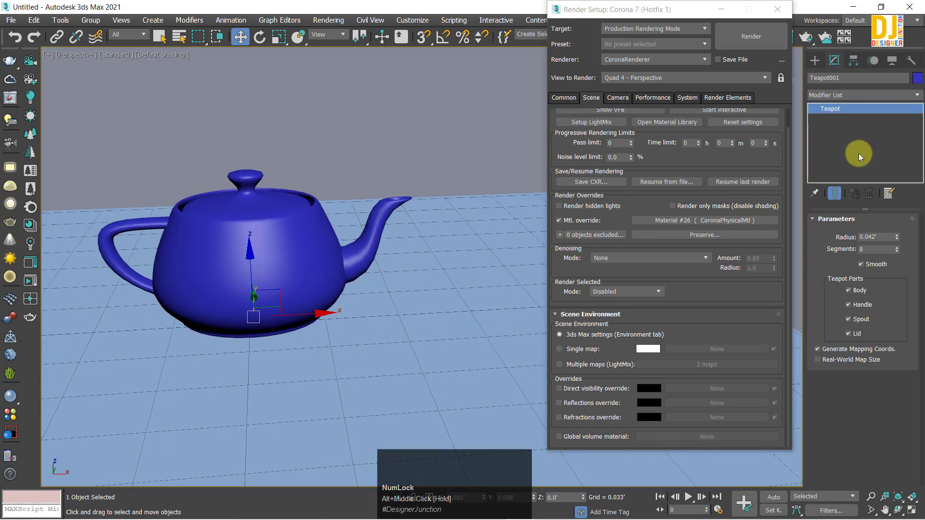
middle_drag(331, 257, 284, 260)
click(436, 133)
click(814, 61)
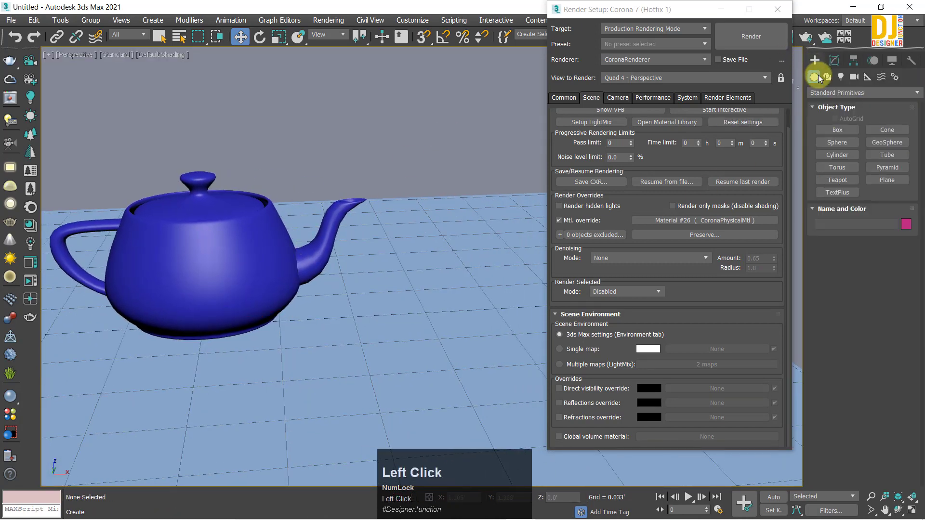
click(837, 142)
drag(371, 295, 381, 322)
right_click(380, 322)
- Move the sphere sideways away from the teapot and raise it to a height of about 0.025'
key(w)
drag(422, 293, 474, 292)
drag(424, 232, 458, 181)
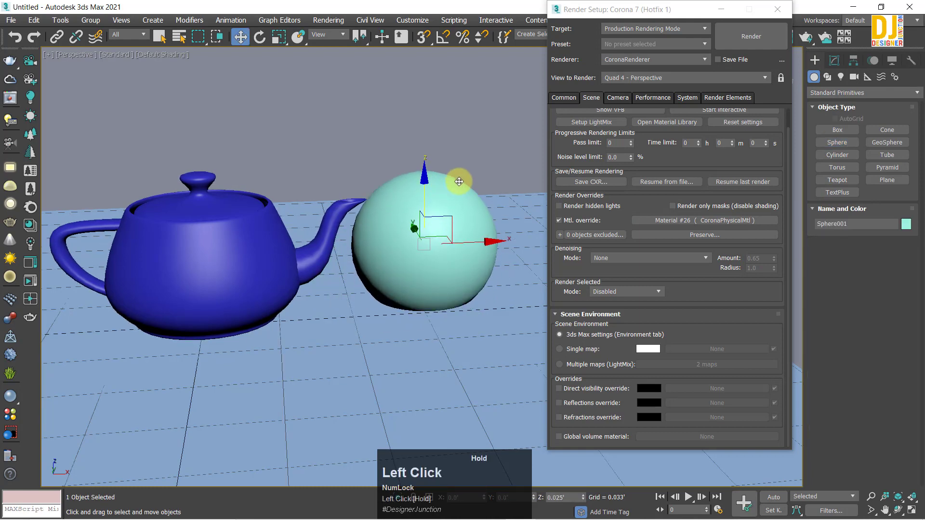
- Preview the teapot and sphere in an interactive render with the override material, and close the frame buffer
scroll(440, 231, down, 2)
alt+middle_drag(440, 232, 429, 248)
scroll(423, 246, up, 3)
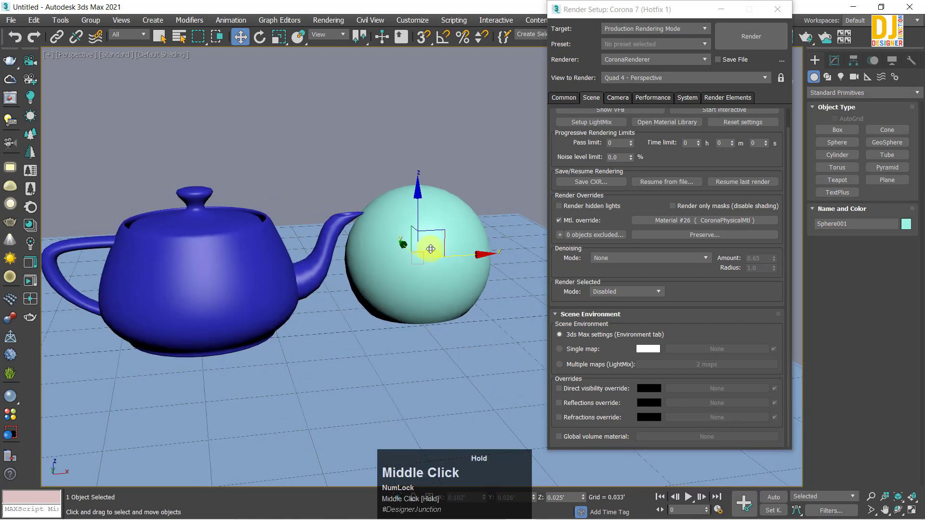
middle_drag(380, 287, 389, 276)
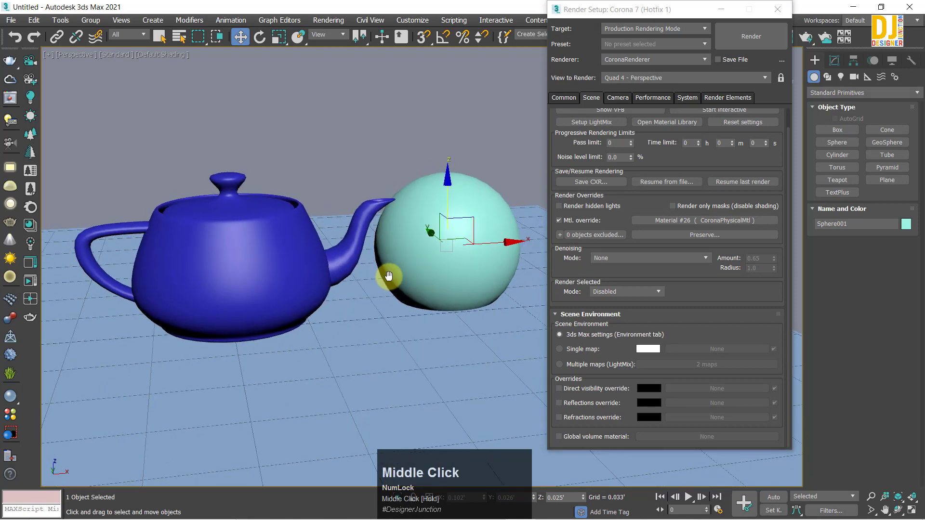
middle_drag(440, 289, 435, 286)
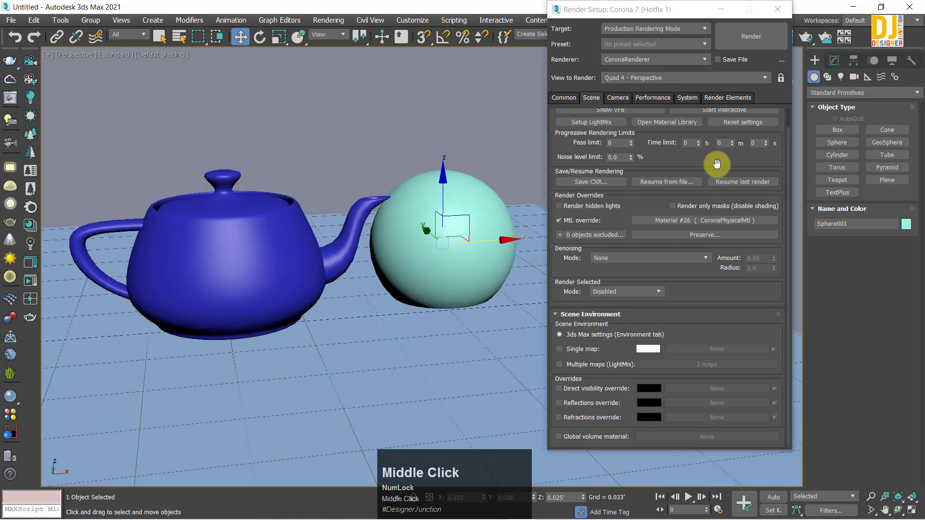
scroll(764, 168, up, 1)
click(733, 132)
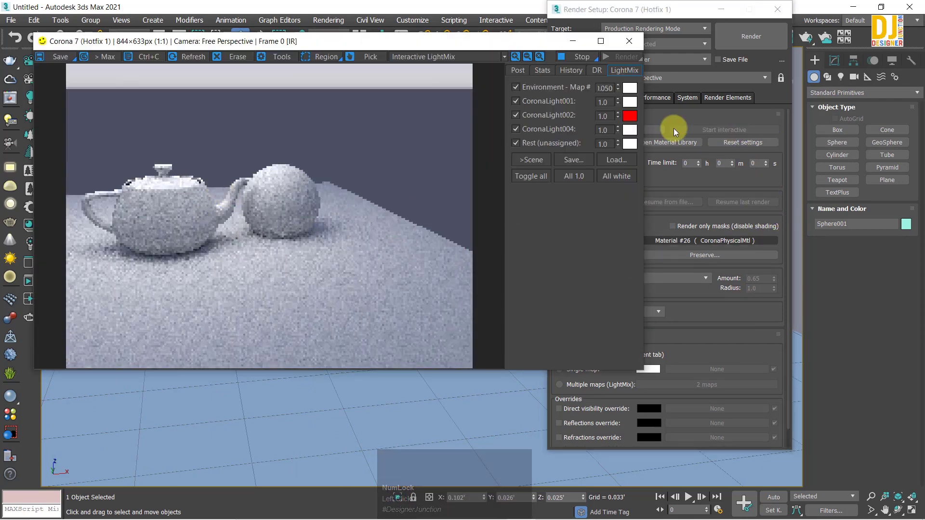
click(630, 42)
- Clear the material from the material override and restart the interactive render with the render settings alongside it
right_click(707, 247)
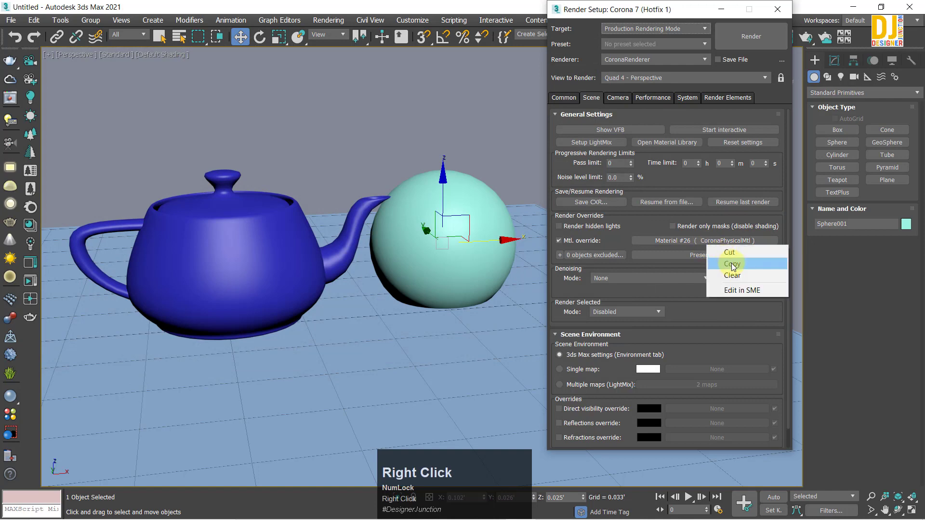
click(732, 275)
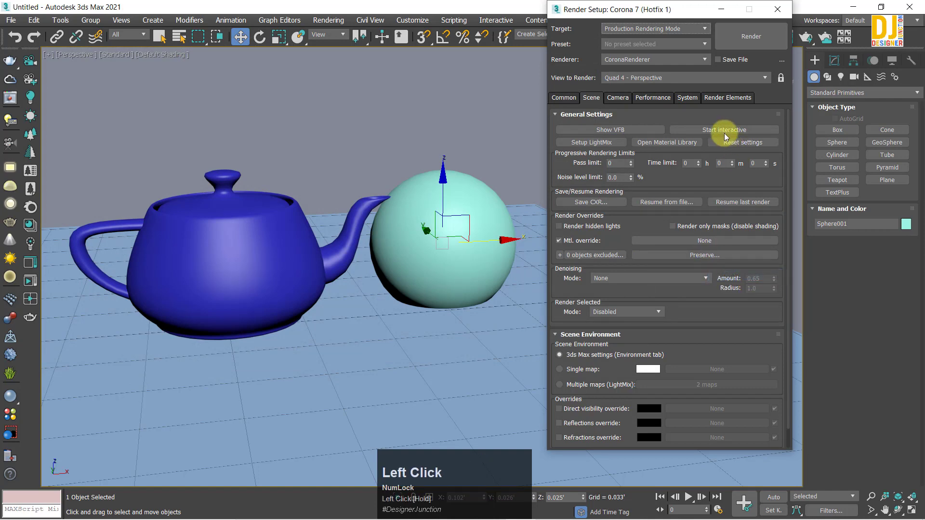
click(724, 131)
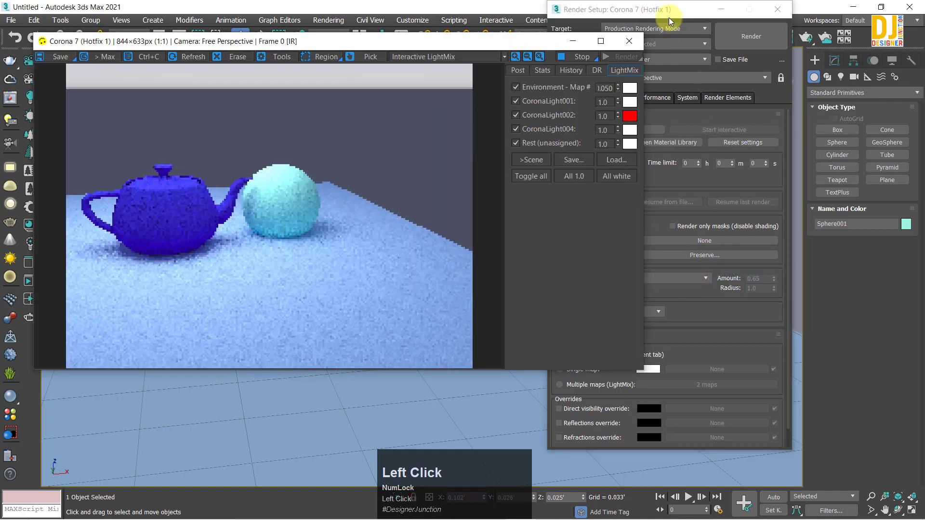
click(622, 13)
drag(568, 11, 606, 16)
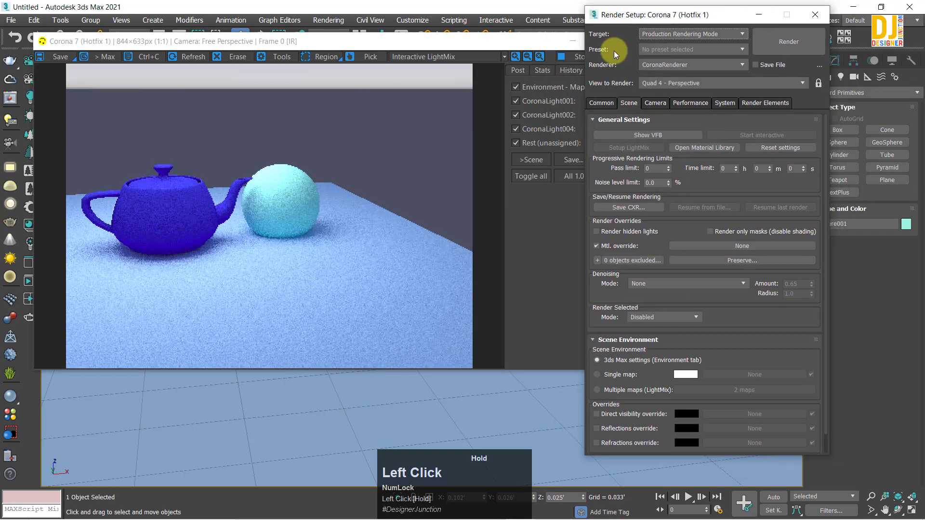
- Set the Render Selected mode to Viewport selection and check the selected sphere in the interactive render
click(675, 284)
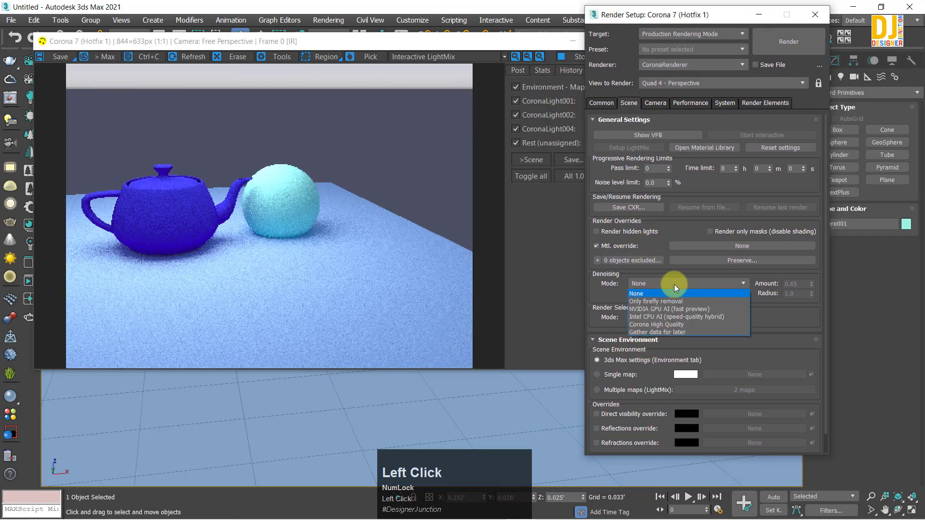
click(674, 284)
click(650, 319)
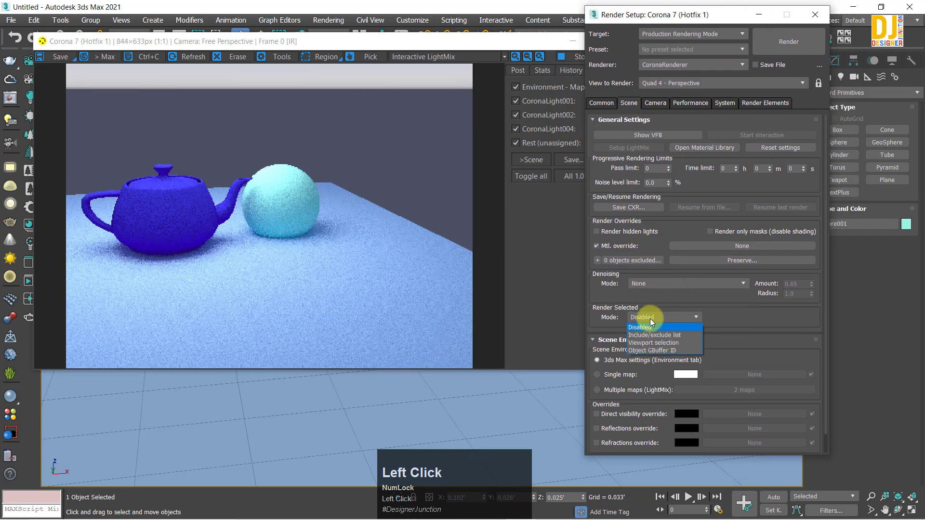
click(649, 319)
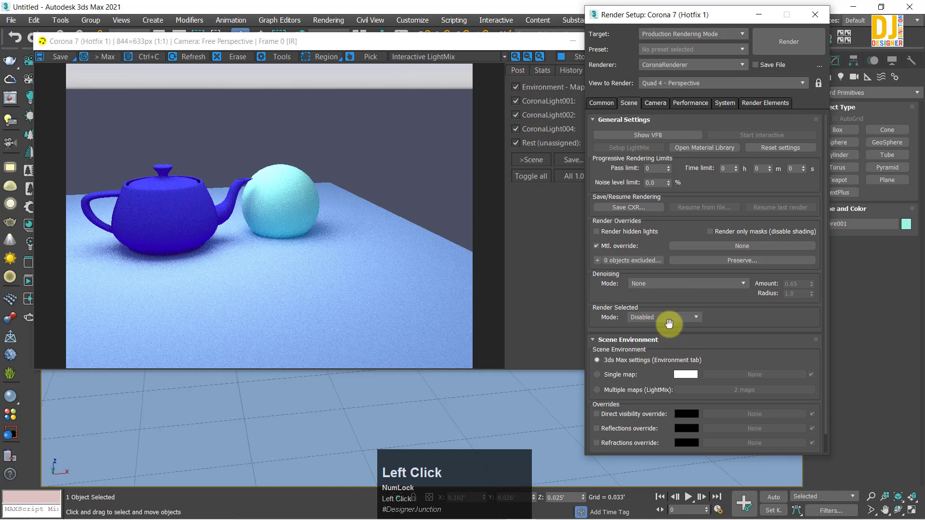
click(669, 322)
click(669, 324)
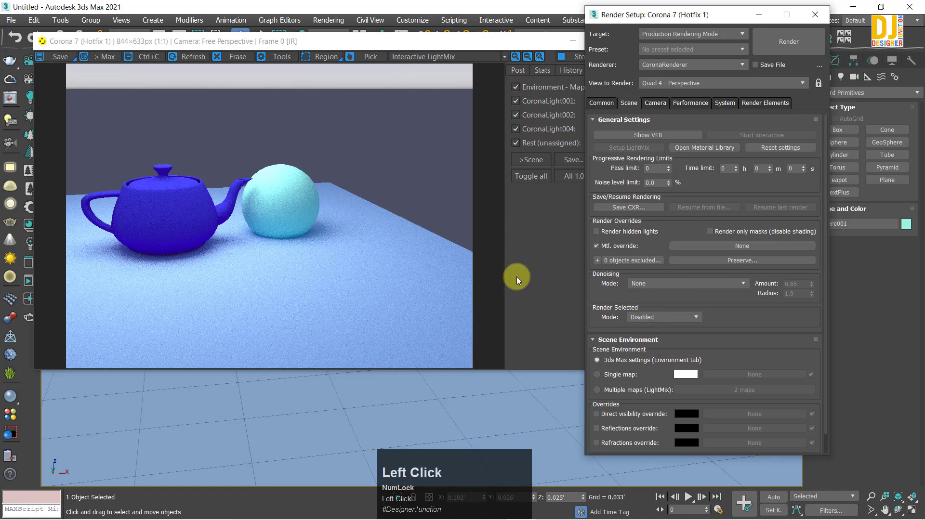
click(647, 316)
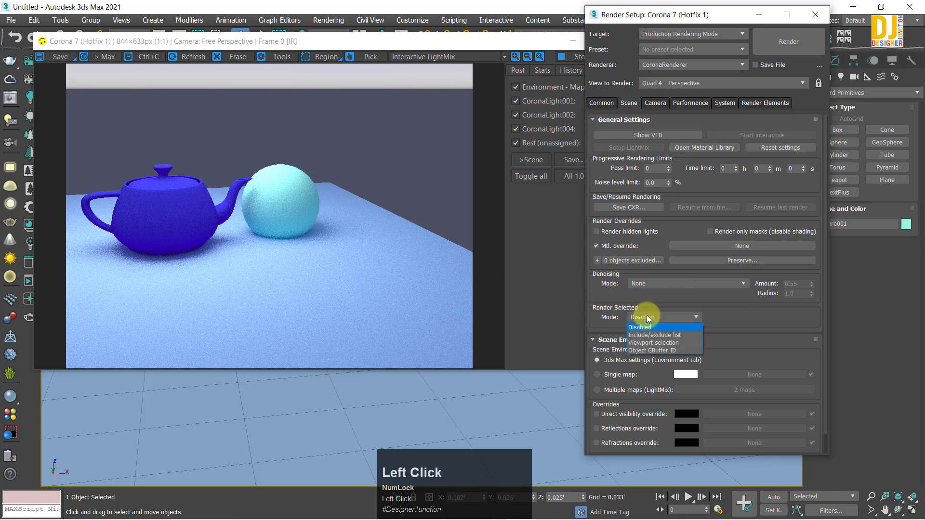
click(684, 342)
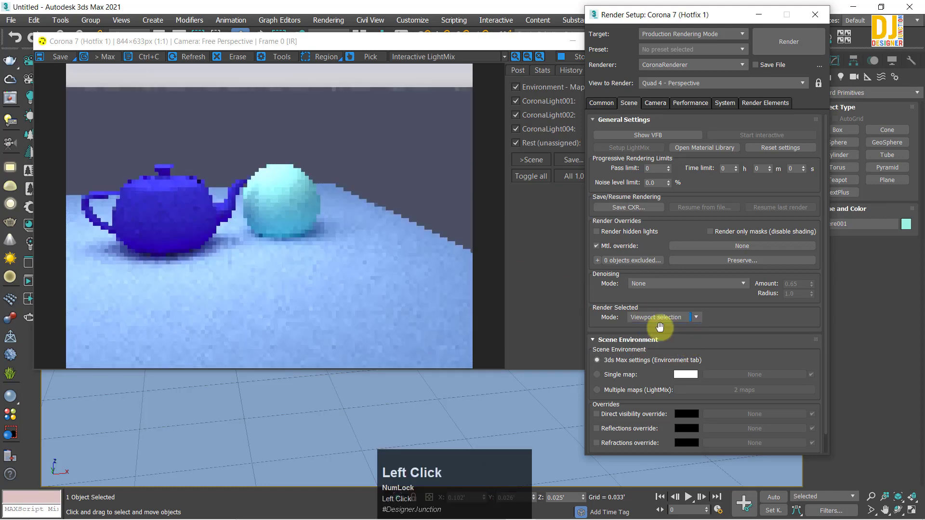
drag(463, 45, 436, 52)
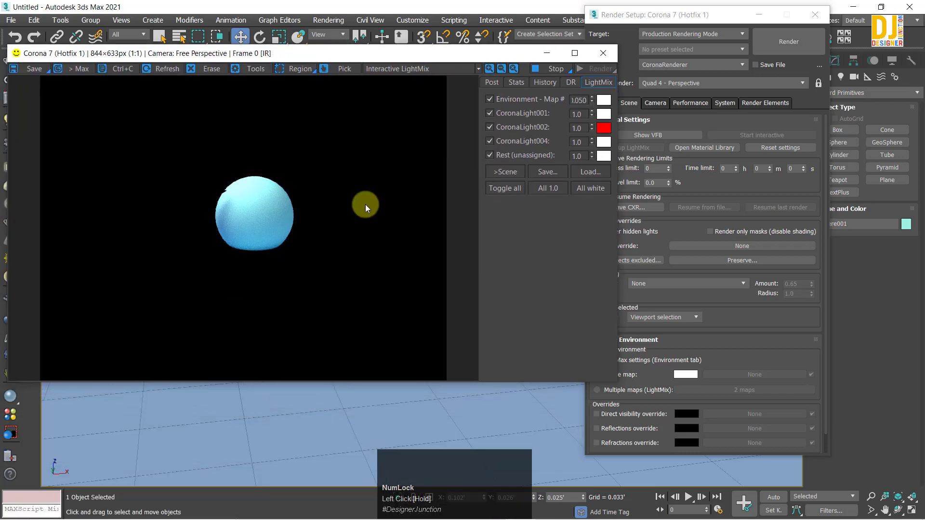
click(679, 320)
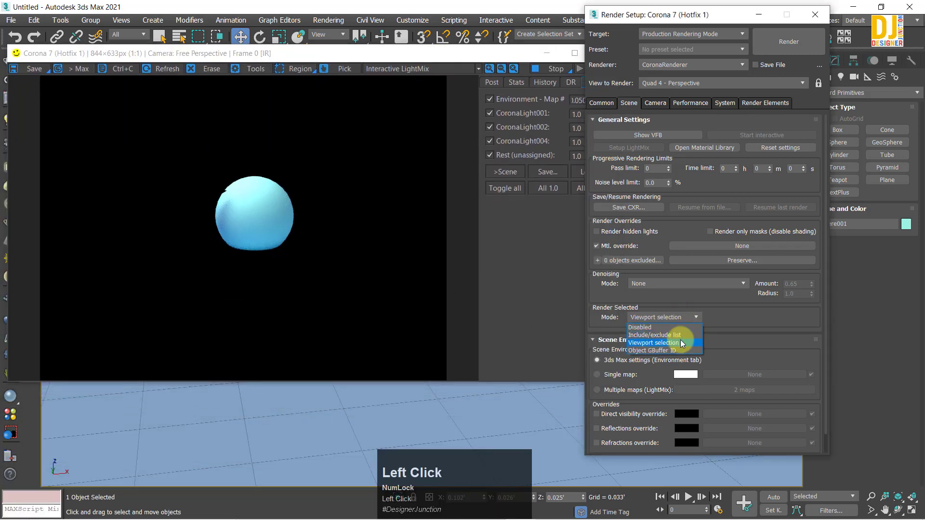
click(682, 343)
mouse_move(411, 61)
mouse_down()
mouse_move(434, 404)
mouse_move(409, 72)
mouse_up()
- Switch the Render Selected mode to Object GBuffer ID and return it to Disabled
click(675, 317)
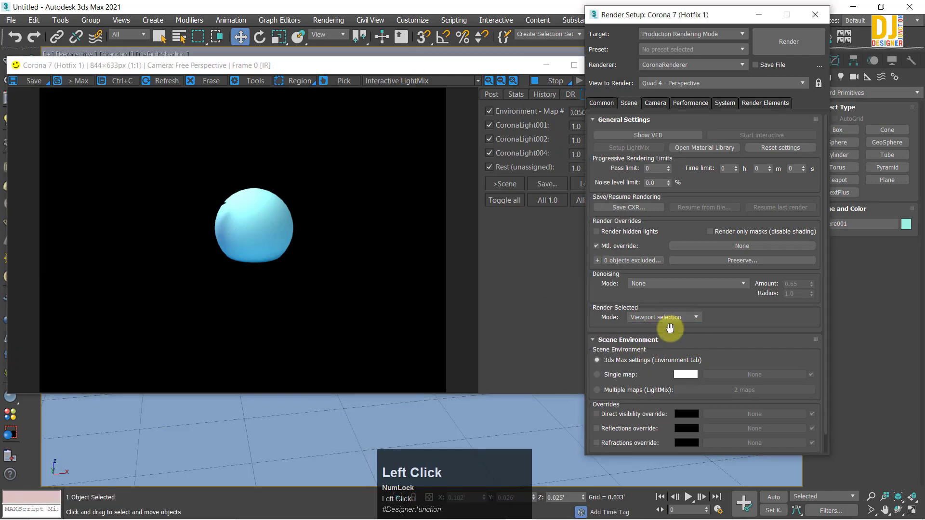
click(669, 317)
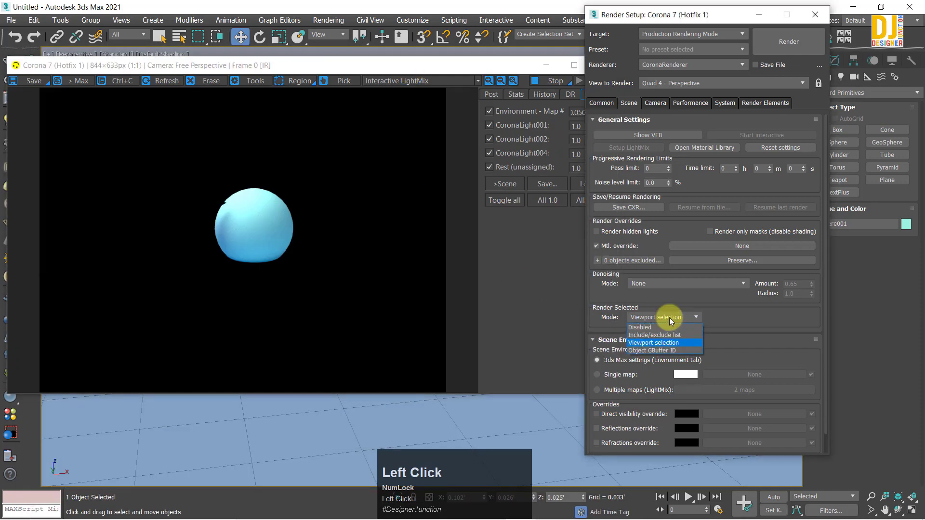
click(667, 351)
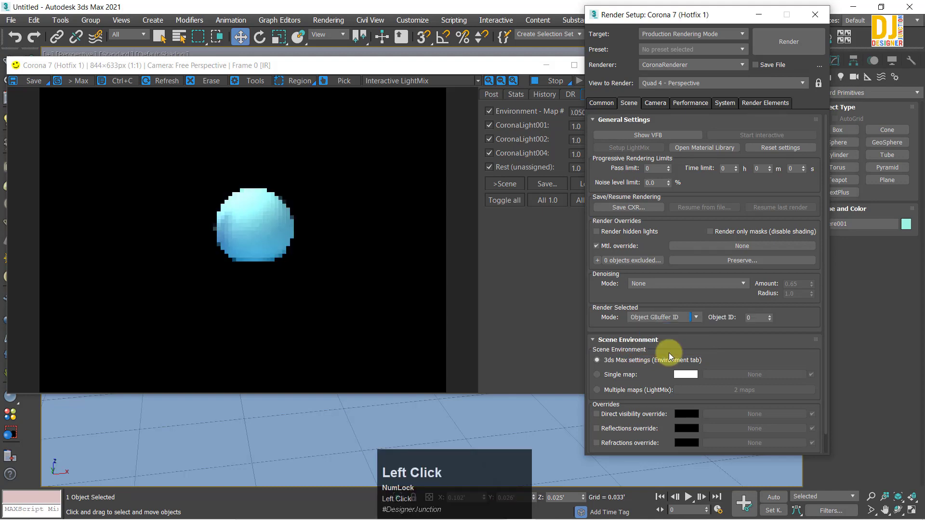
click(678, 319)
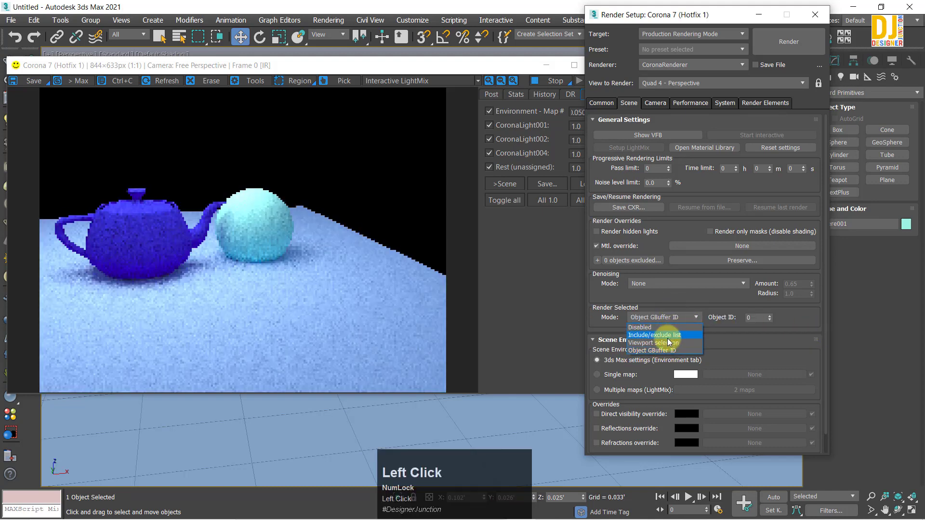
click(668, 329)
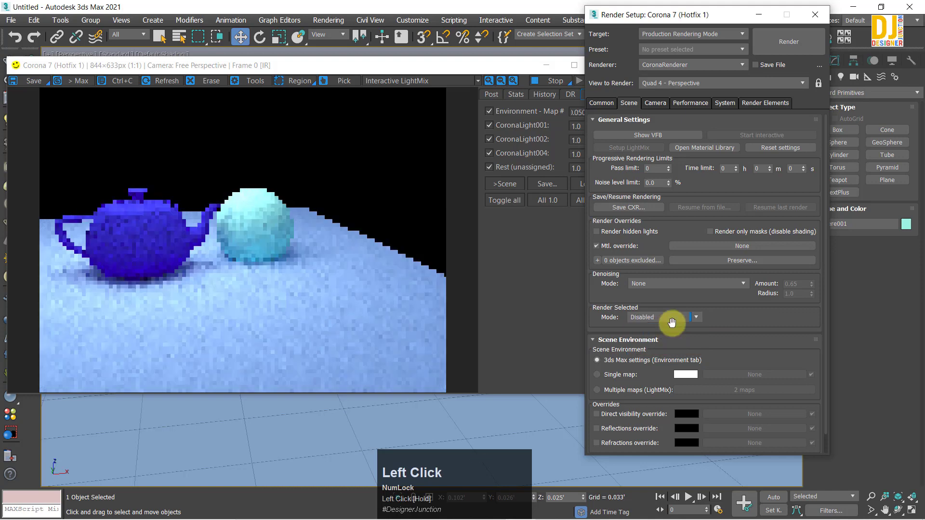
- Set the Render Selected mode to Include/exclude list, dismiss the Corona error message and shift the frame buffer aside
click(673, 319)
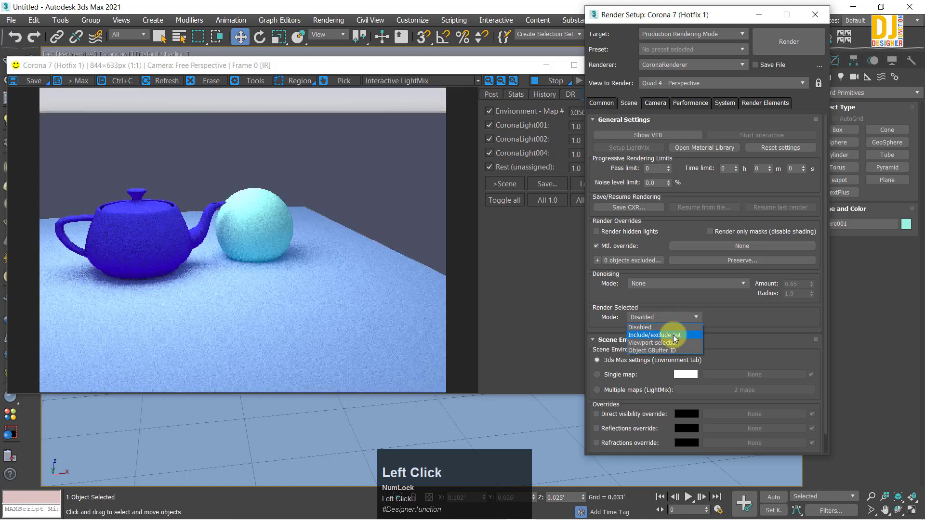
click(680, 336)
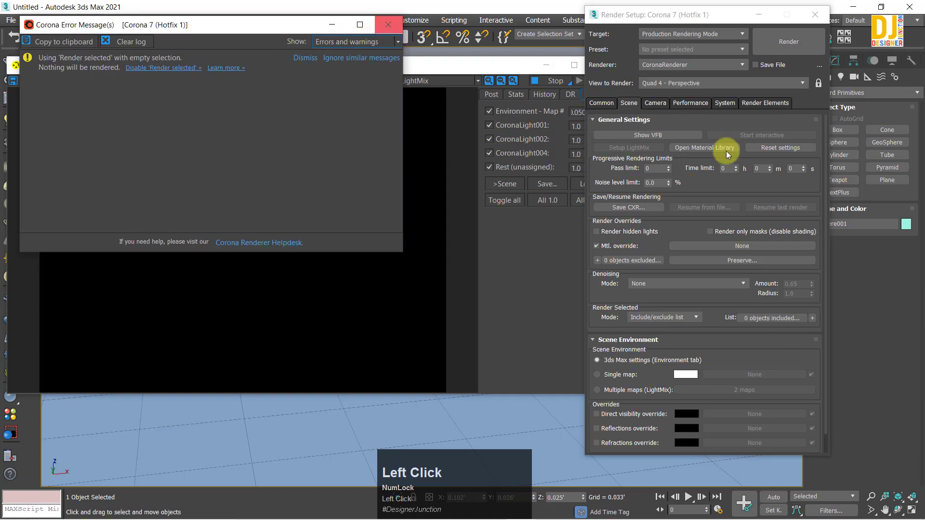
click(396, 25)
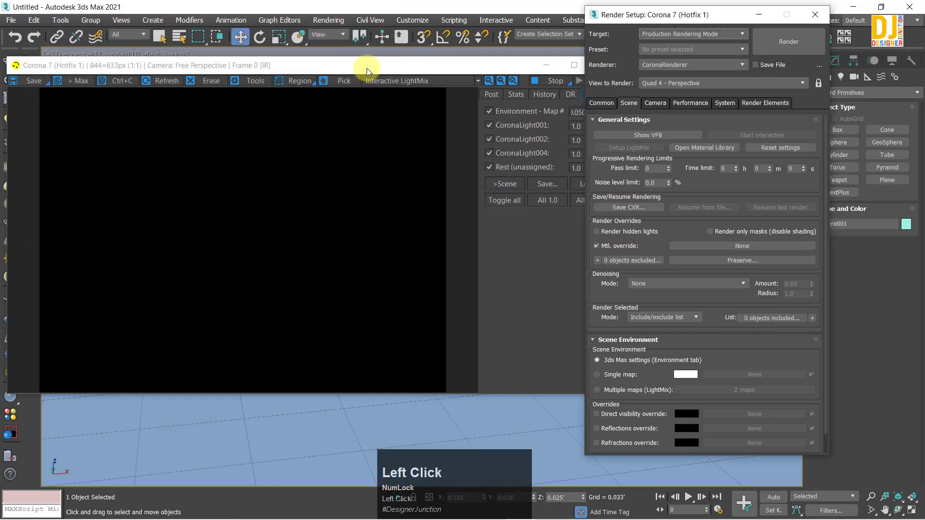
drag(366, 68, 338, 37)
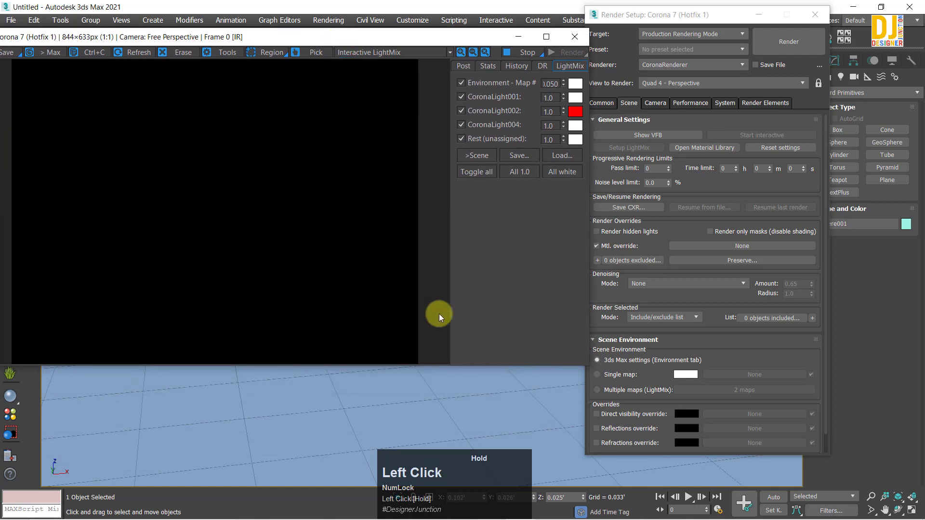
scroll(765, 269, down, 1)
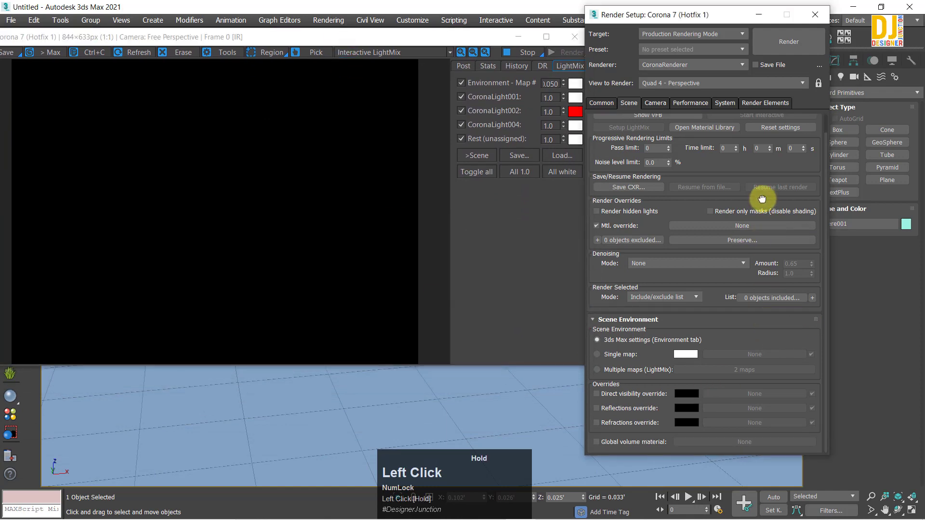
- Include Sphere001 and Plane001 in the Render Selected list, leaving out the teapot and the lights
click(774, 298)
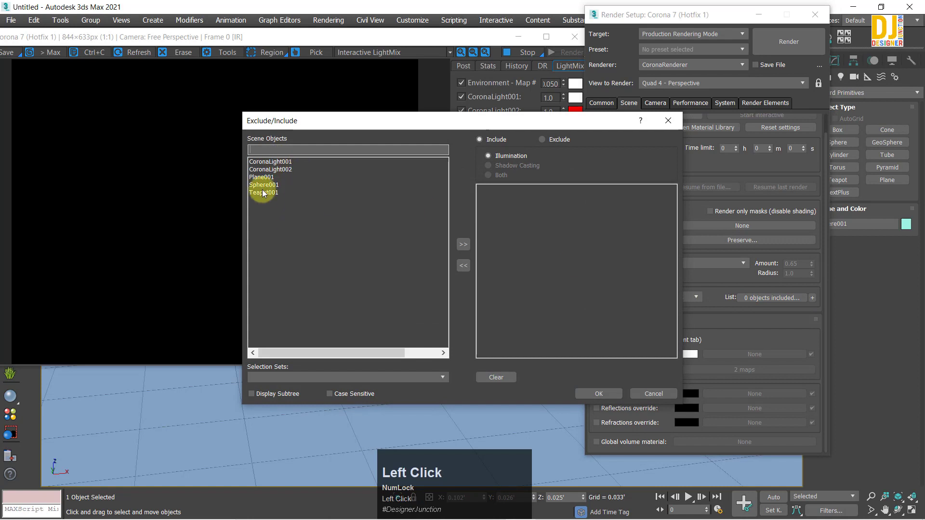
click(262, 178)
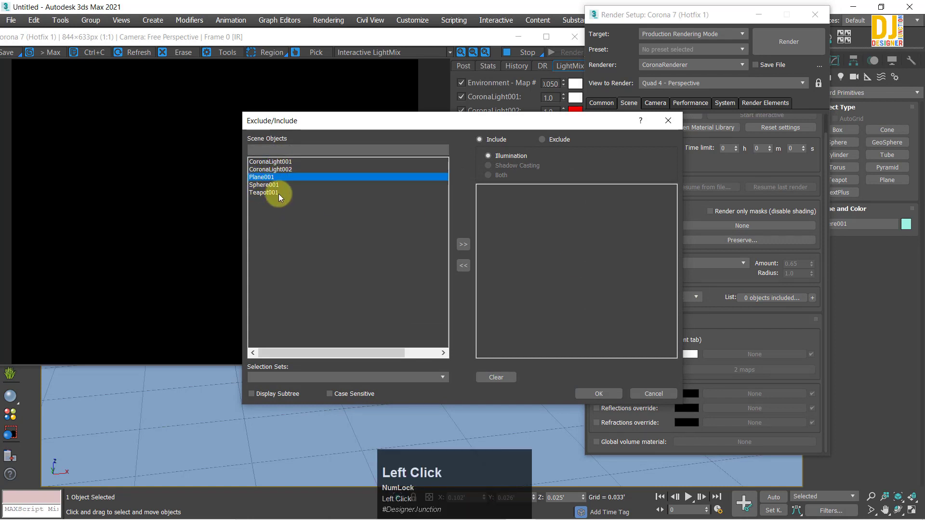
click(299, 186)
click(463, 245)
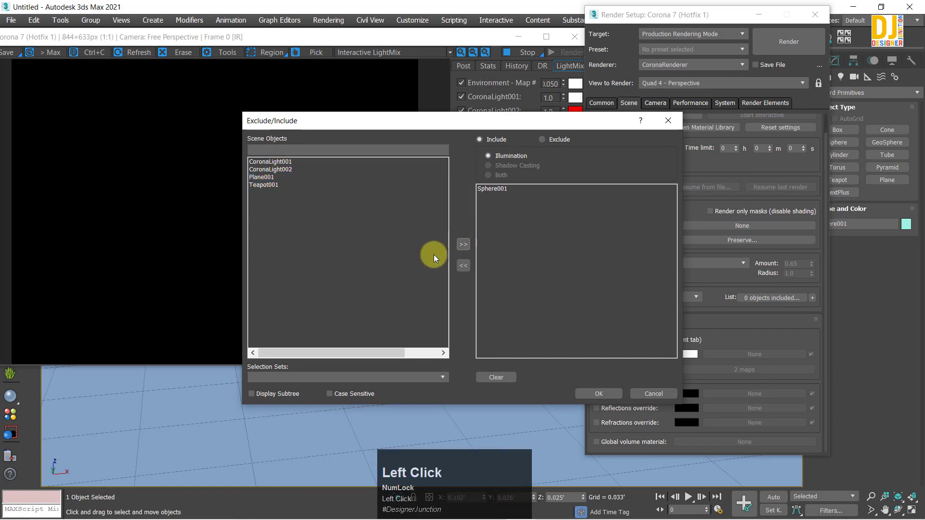
click(263, 186)
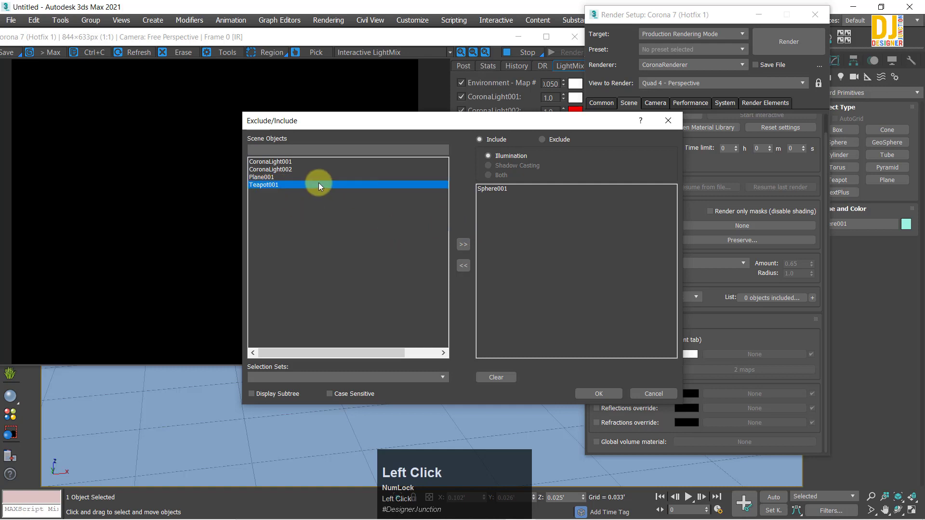
click(270, 178)
click(268, 170)
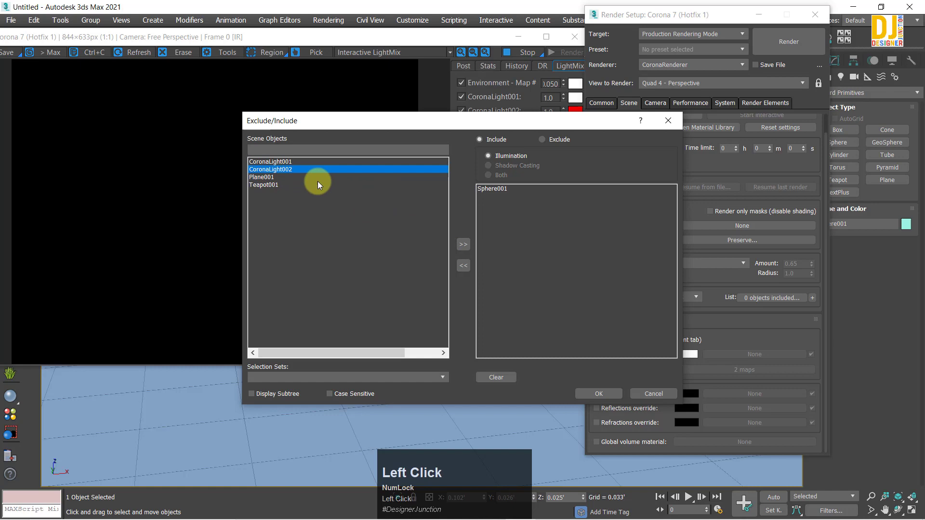
click(276, 176)
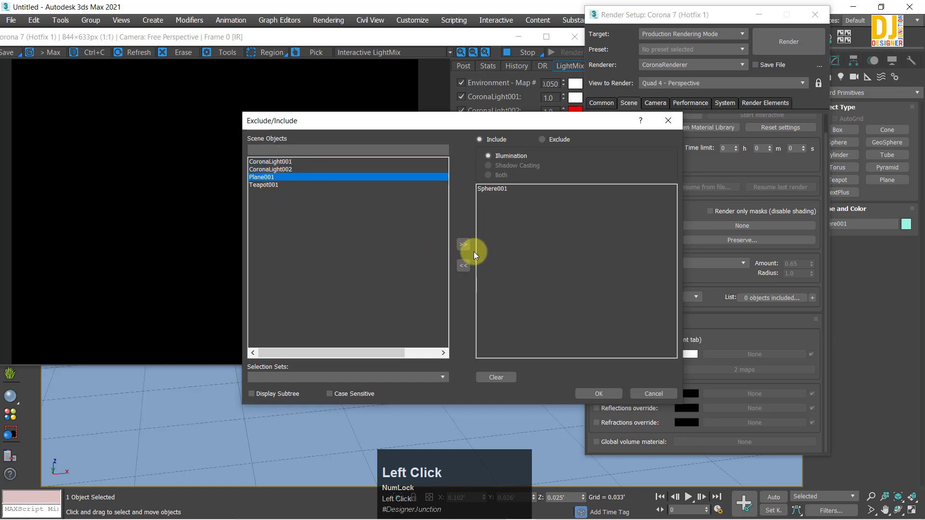
click(463, 245)
click(597, 394)
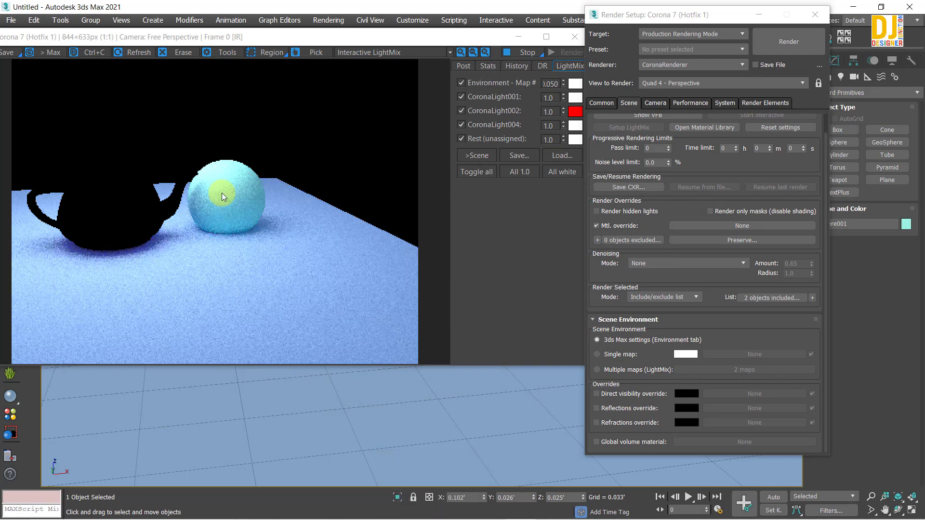
- Switch the Render Selected mode to Viewport selection and check the selected sphere in the repositioned frame buffer
right_click(771, 300)
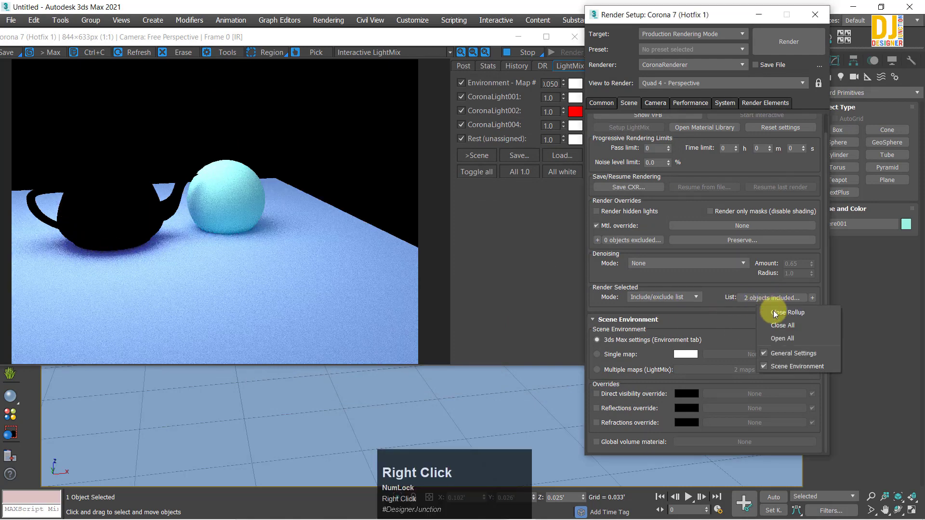
right_click(790, 300)
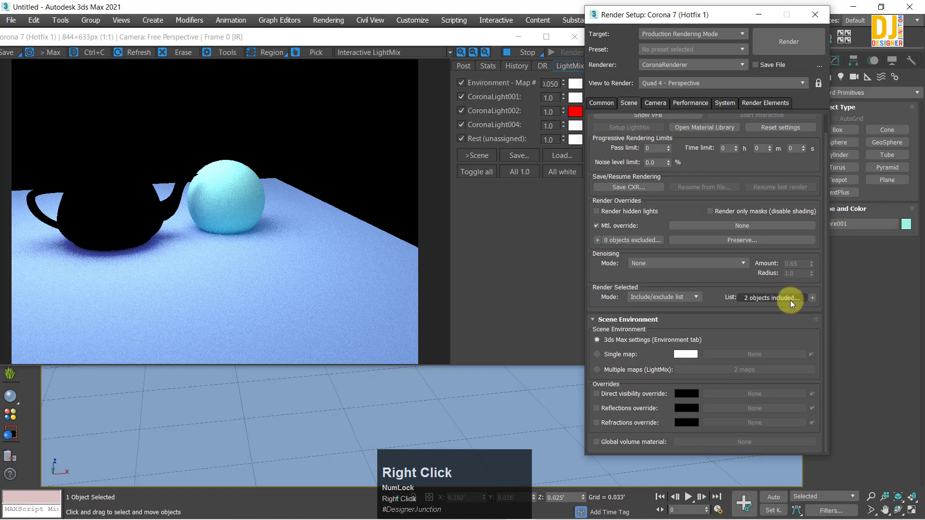
click(664, 297)
click(657, 324)
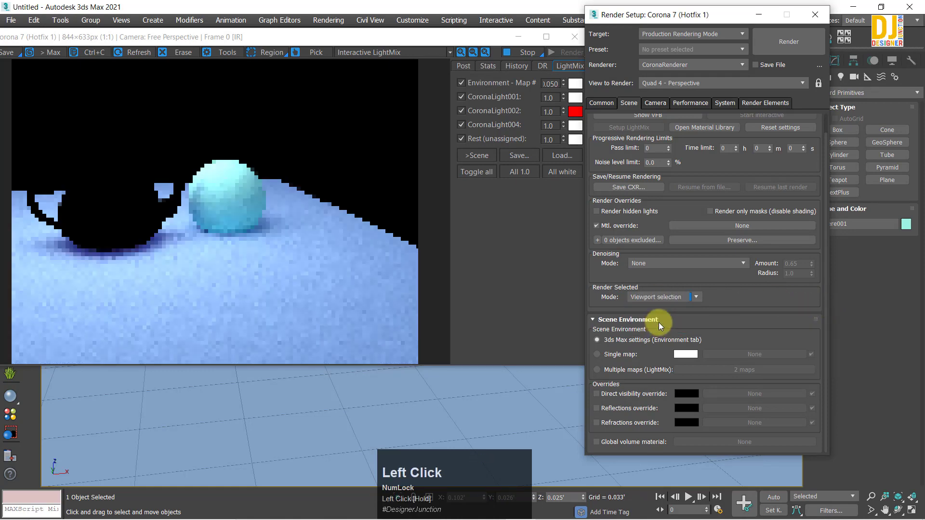
click(670, 297)
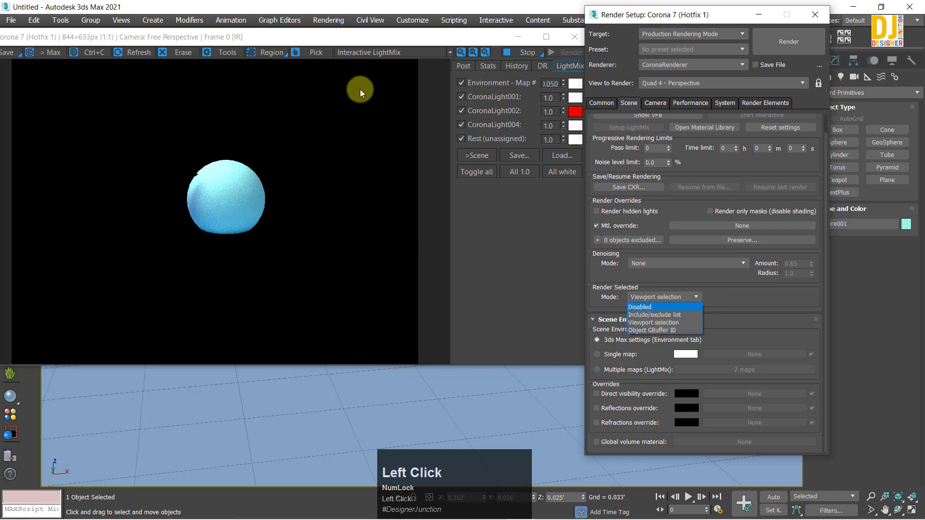
drag(337, 39, 476, 195)
mouse_move(39, 40)
mouse_down()
mouse_move(326, 181)
mouse_move(401, 381)
mouse_move(25, 15)
mouse_move(25, 49)
mouse_up()
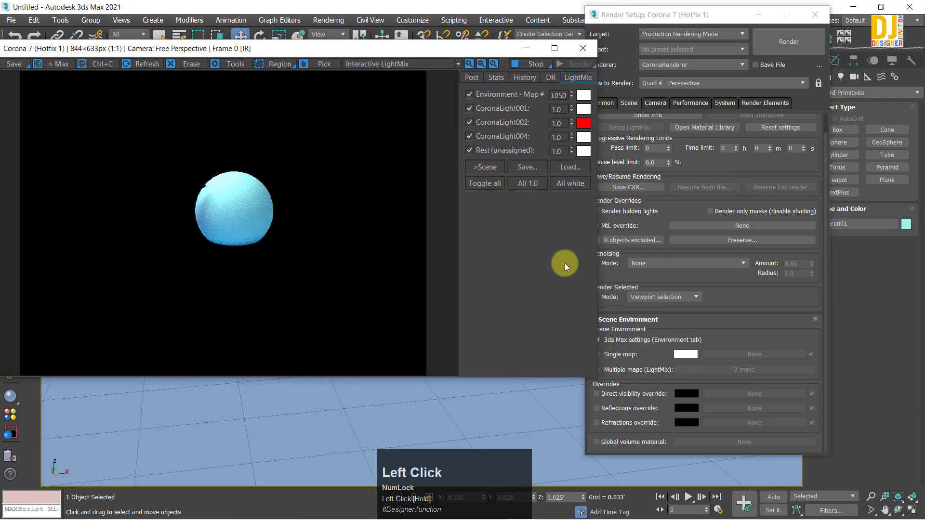
- Set the Render Selected mode to Object GBuffer ID and move the frame buffer clear of the teapot and sphere in the viewport
click(664, 297)
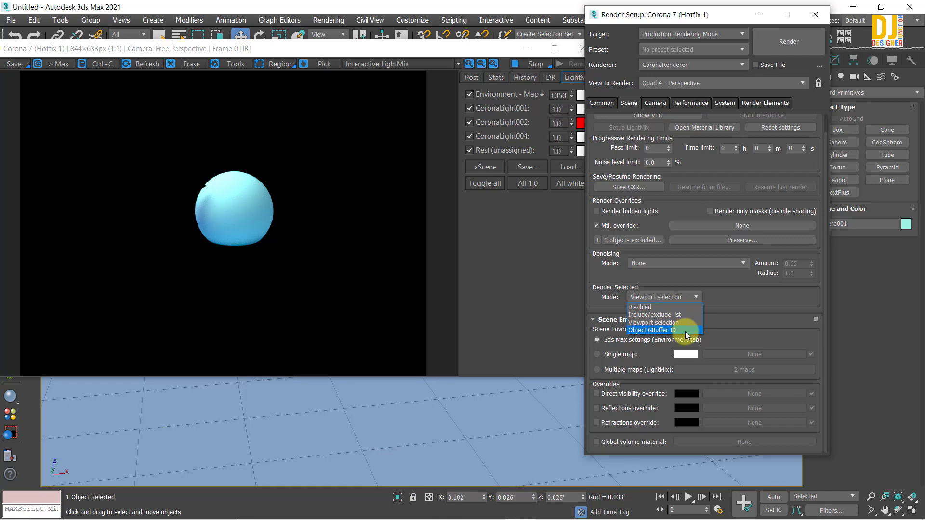
click(685, 330)
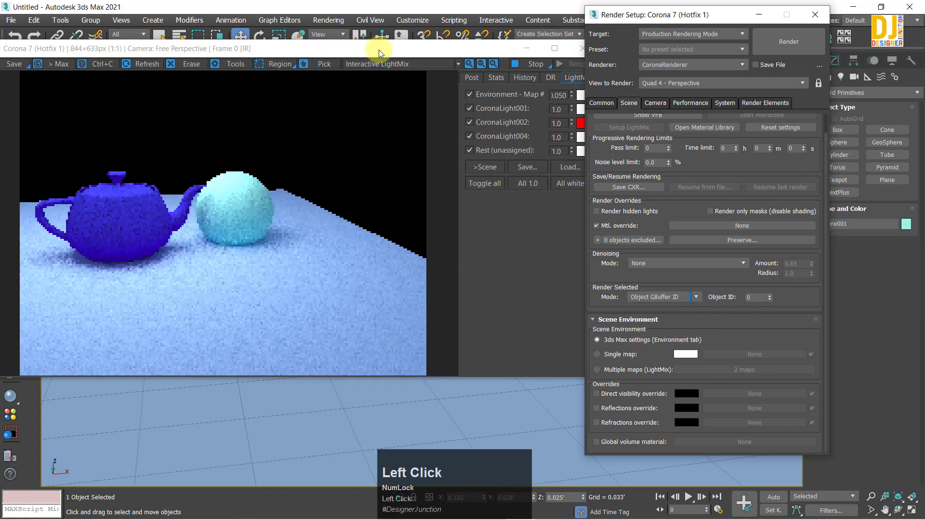
drag(378, 50, 369, 338)
click(419, 257)
click(759, 301)
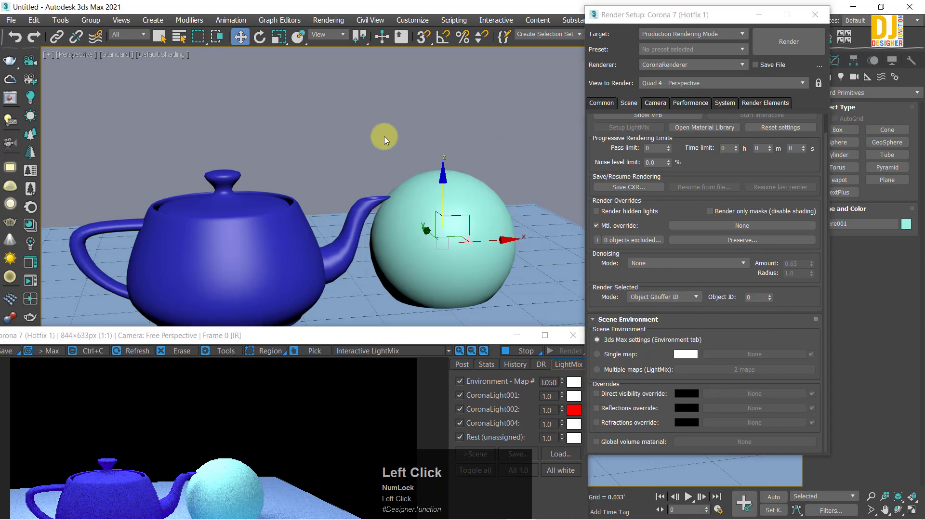
- Set the teapot's G-Buffer Object ID to 5 in its object properties
click(274, 220)
right_click(266, 226)
mouse_move(279, 356)
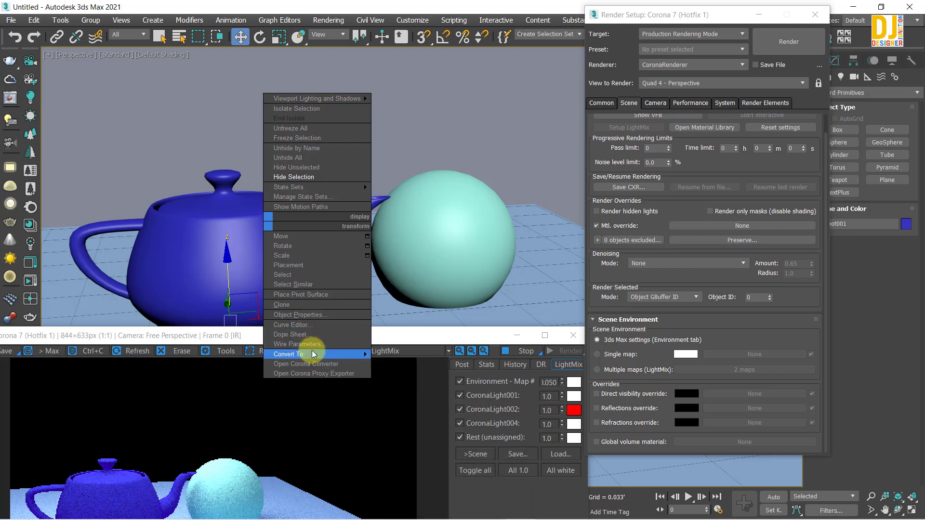
mouse_move(314, 355)
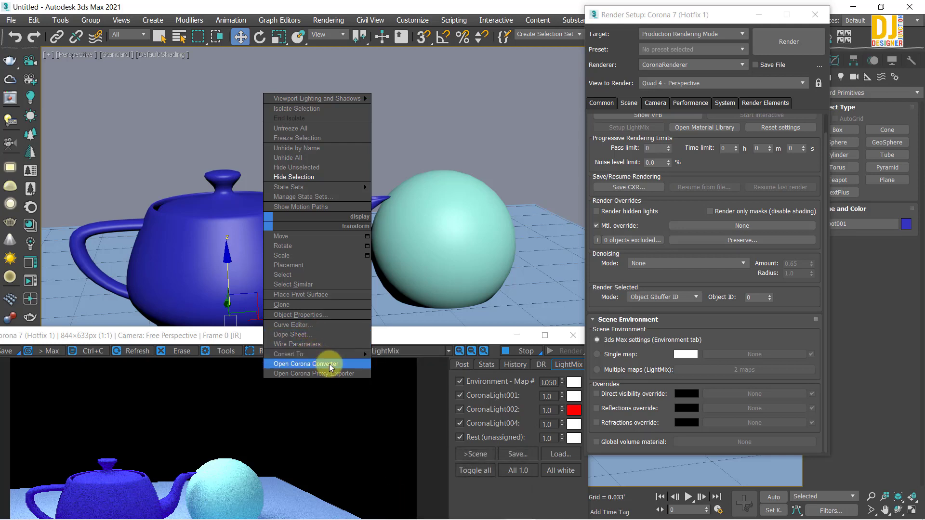
click(328, 314)
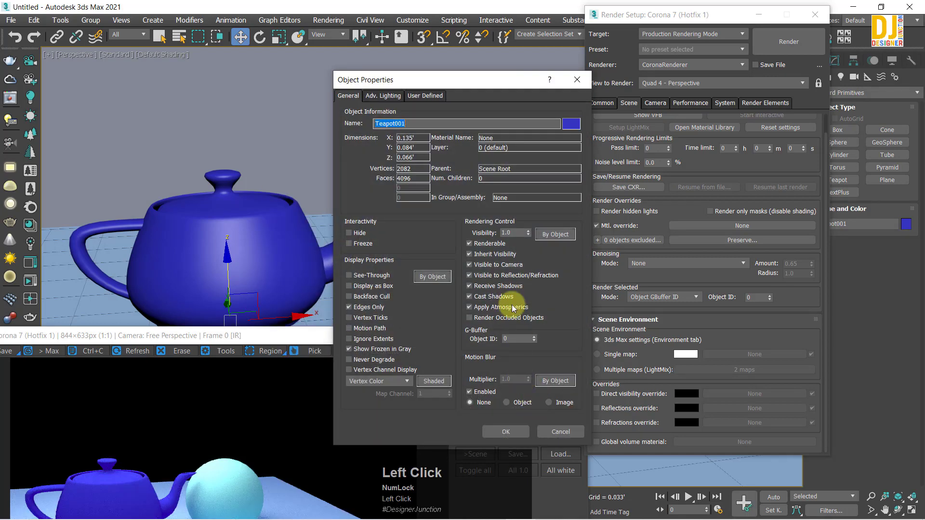
click(514, 339)
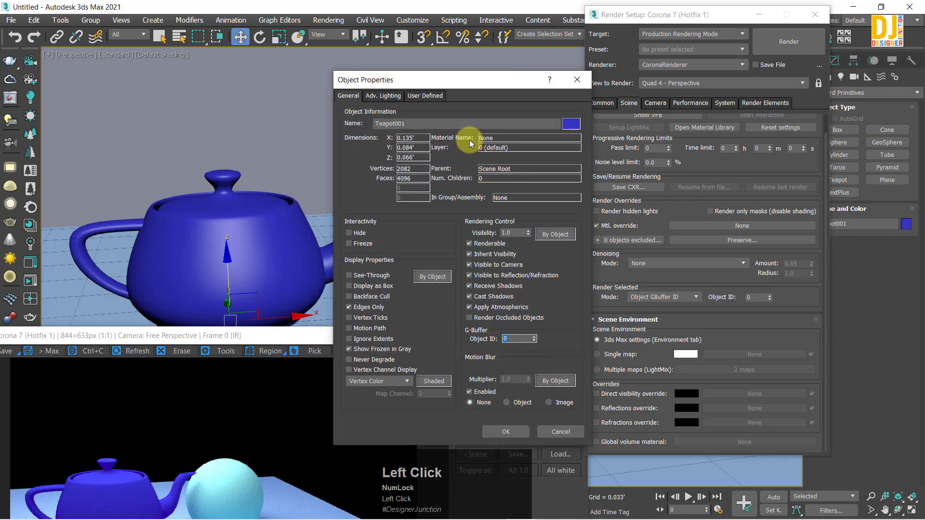
drag(461, 86, 399, 45)
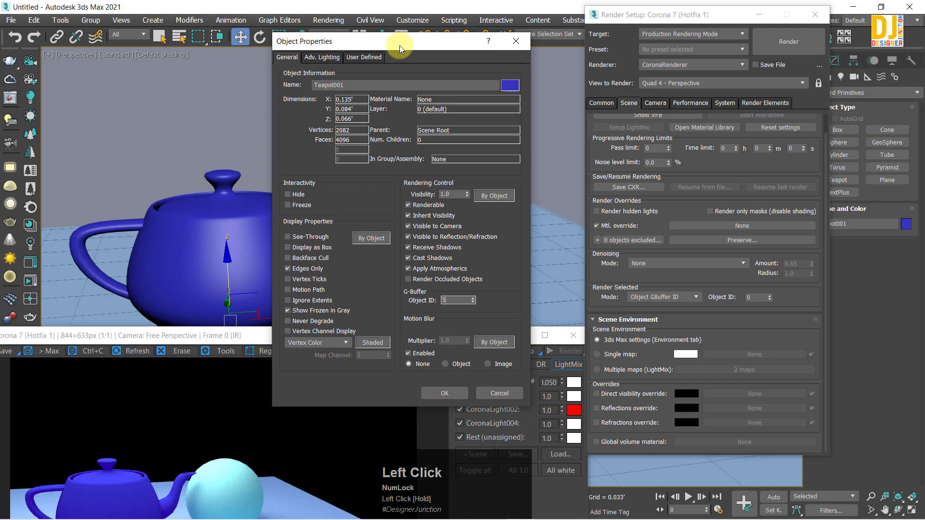
click(427, 394)
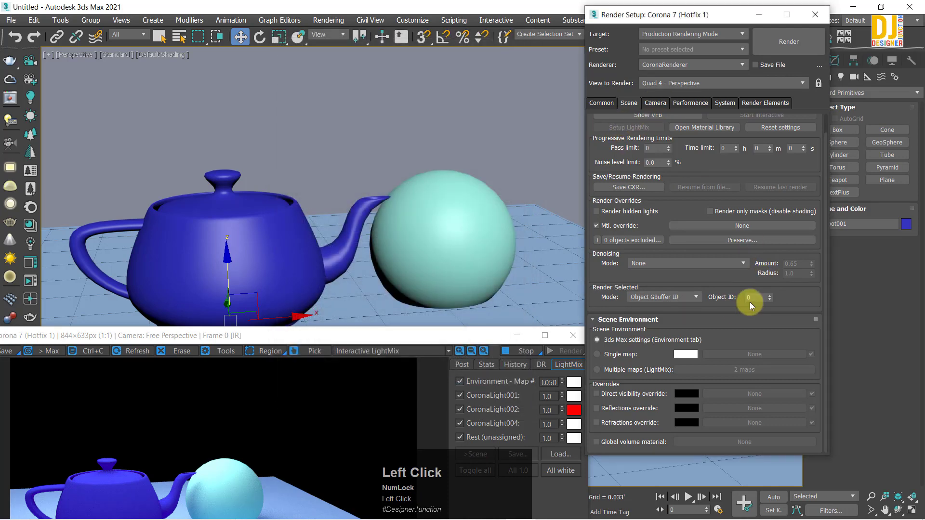
- Set the Render Selected Object ID to 5, check the interactive render and close the frame buffer
drag(754, 295, 718, 299)
text(5)
key(Return)
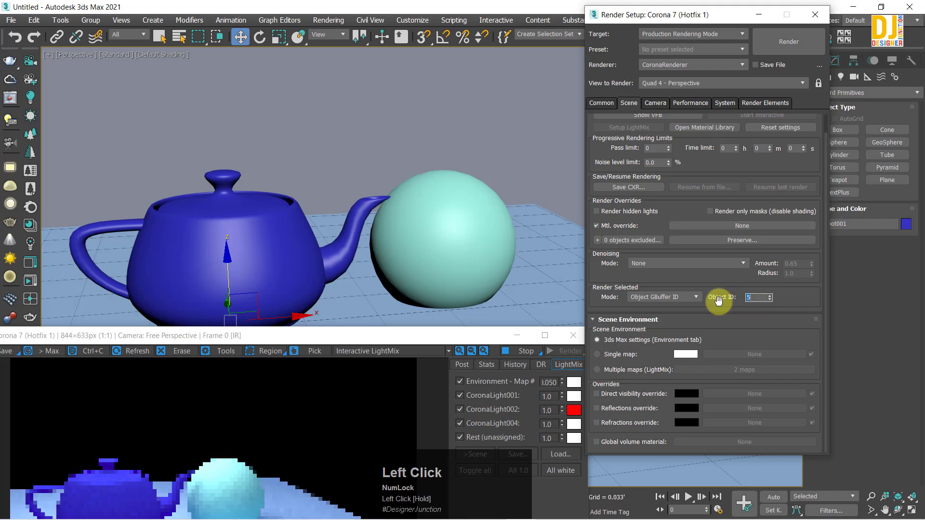
drag(349, 336, 432, 53)
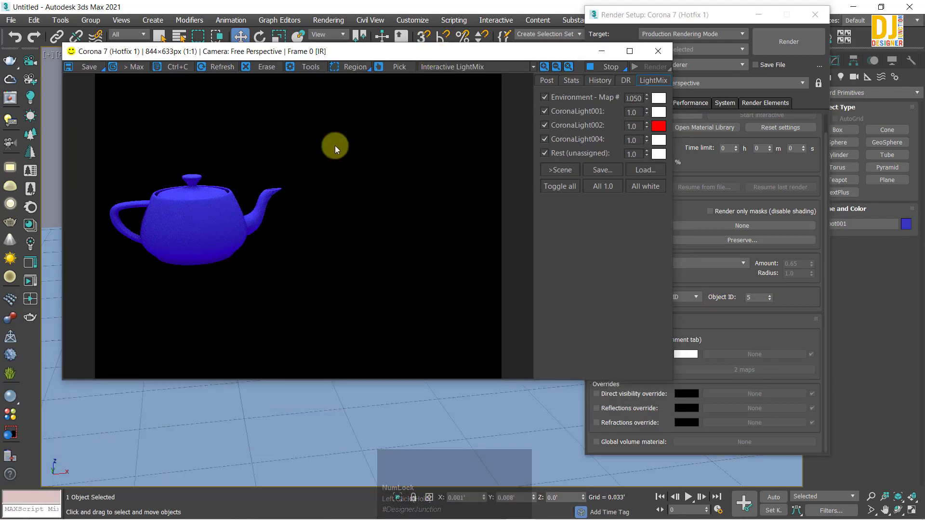
click(658, 51)
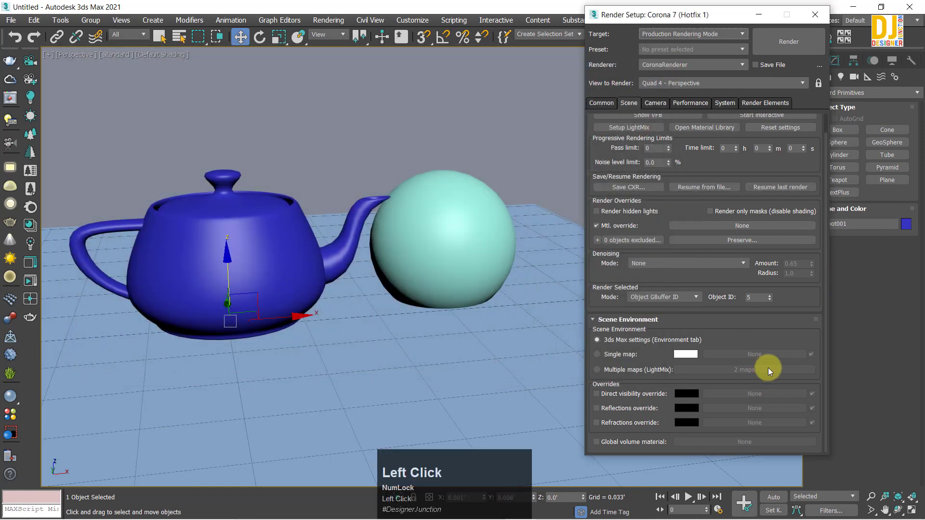
- Return the Render Selected mode to Viewport selection and select the sphere, keeping the current Corona render settings
click(649, 298)
click(666, 323)
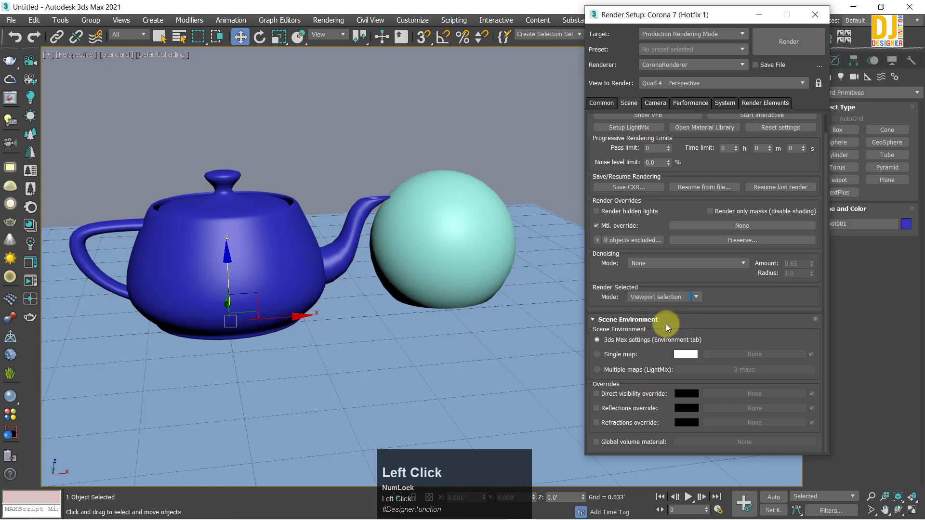
click(452, 243)
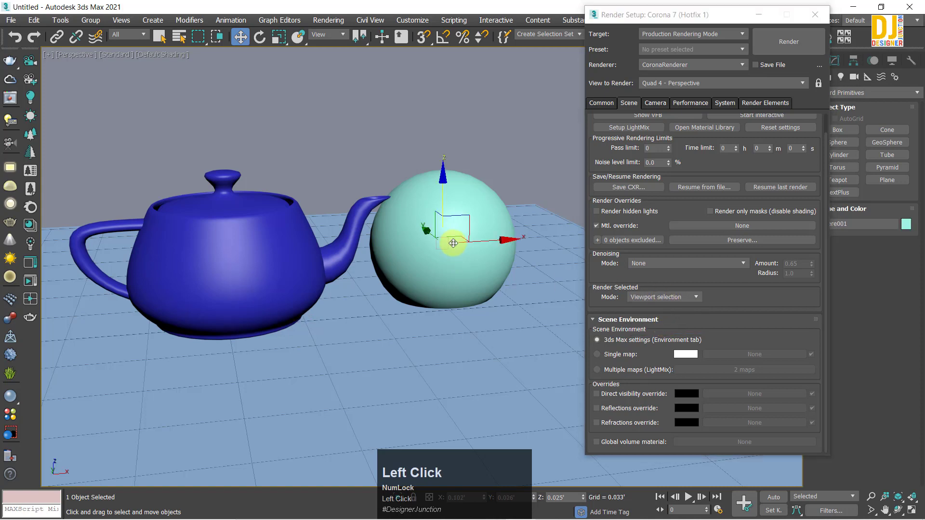
click(787, 126)
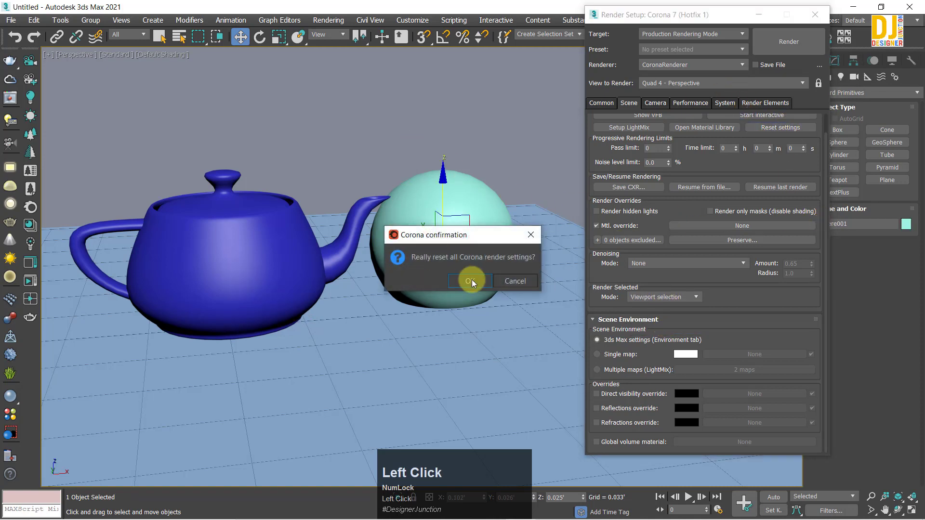
click(530, 234)
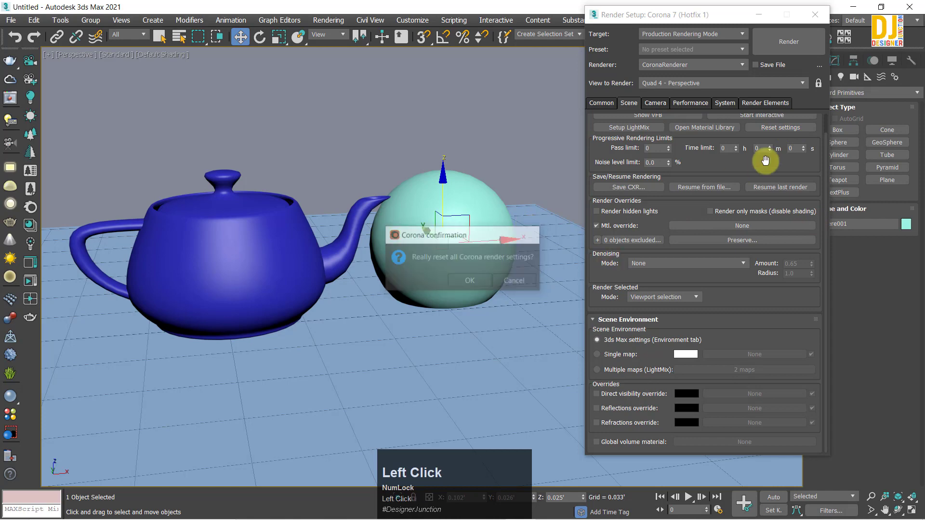
- Start the interactive render, move the frame buffer off the teapot and select the teapot in the viewport
drag(764, 160, 759, 252)
click(763, 136)
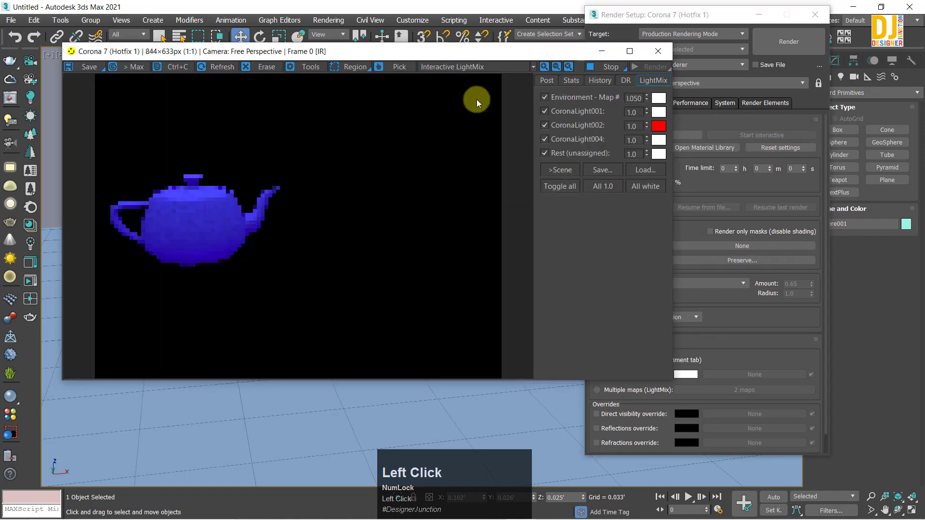
drag(396, 61, 744, 134)
shift+click(279, 258)
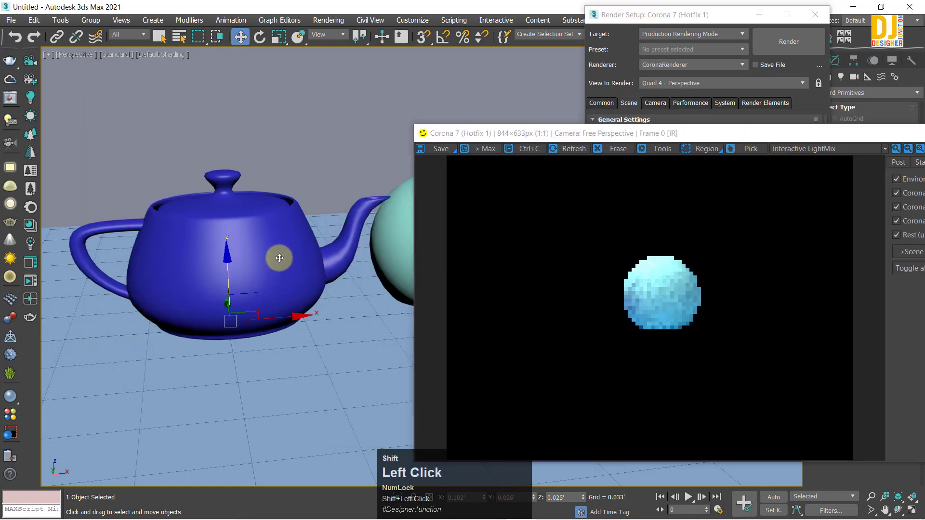
- Add the sphere to the teapot selection, check both objects in the interactive render and close the frame buffer
ctrl+click(392, 245)
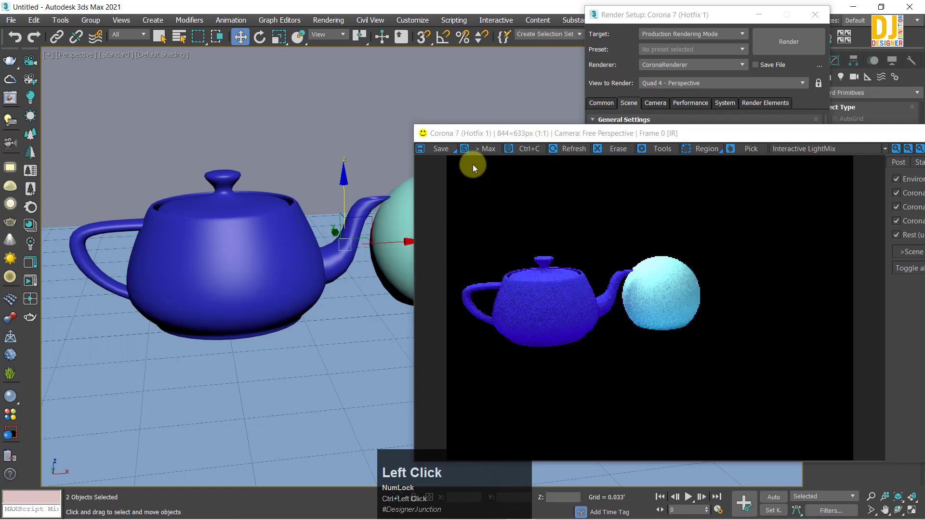
drag(482, 137, 176, 44)
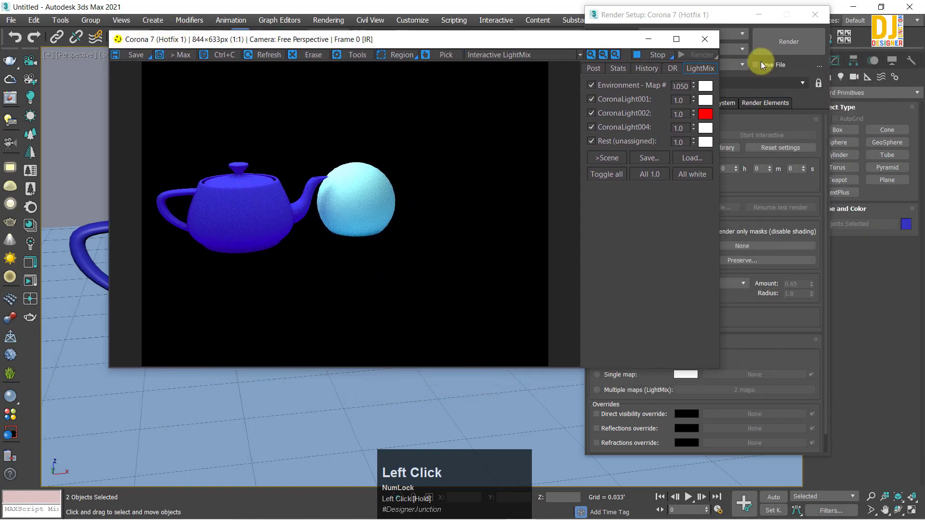
click(706, 39)
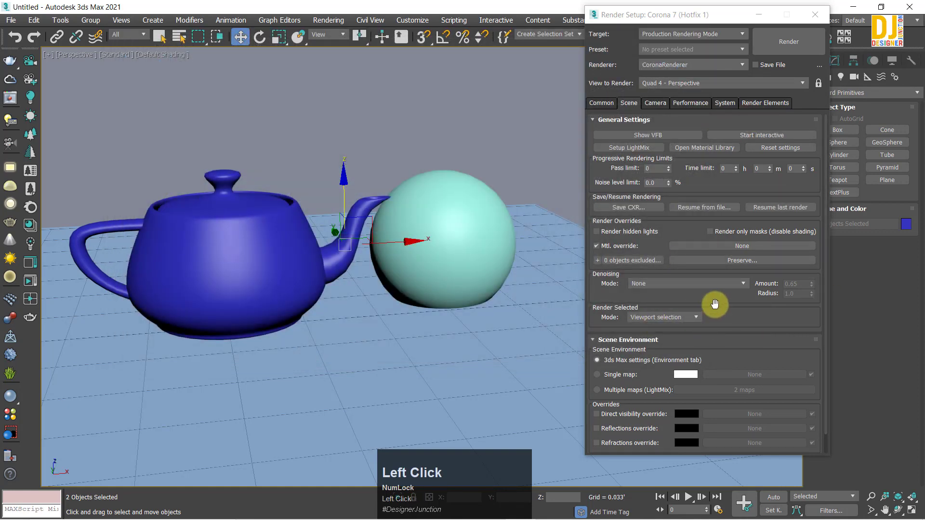
- Keep Viewport selection as the Render Selected mode and clear the object selection in the viewport
click(696, 317)
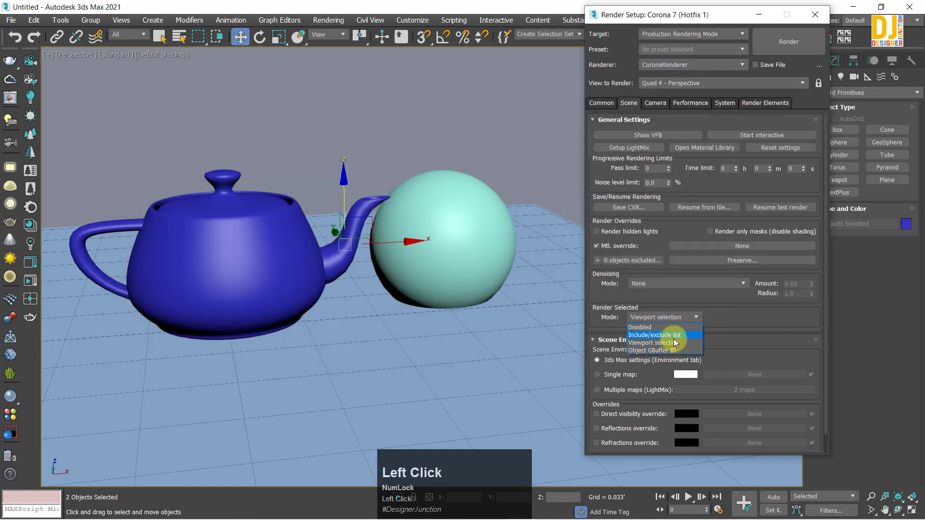
click(723, 317)
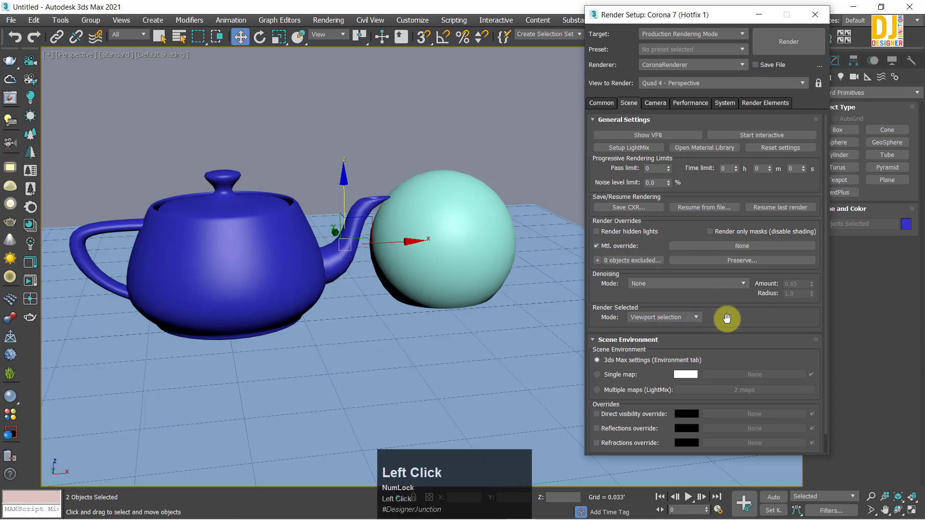
drag(725, 270, 725, 251)
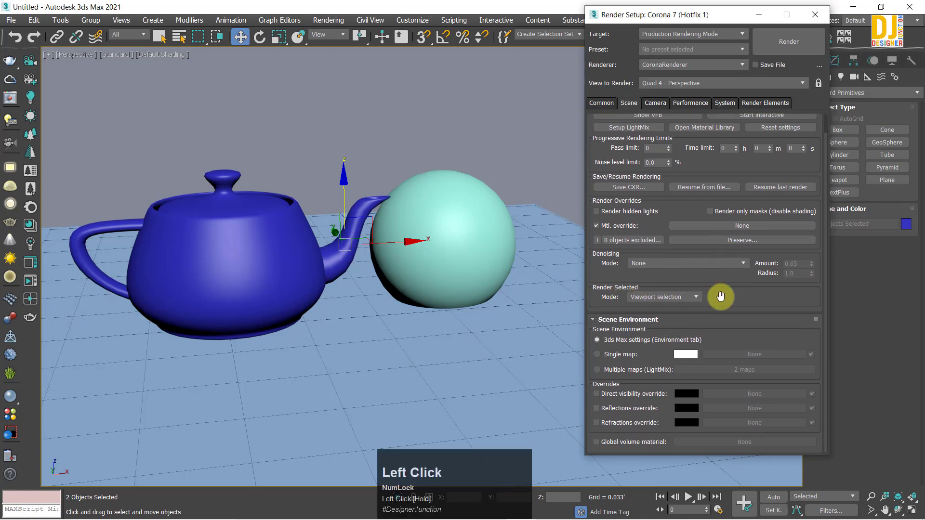
click(473, 102)
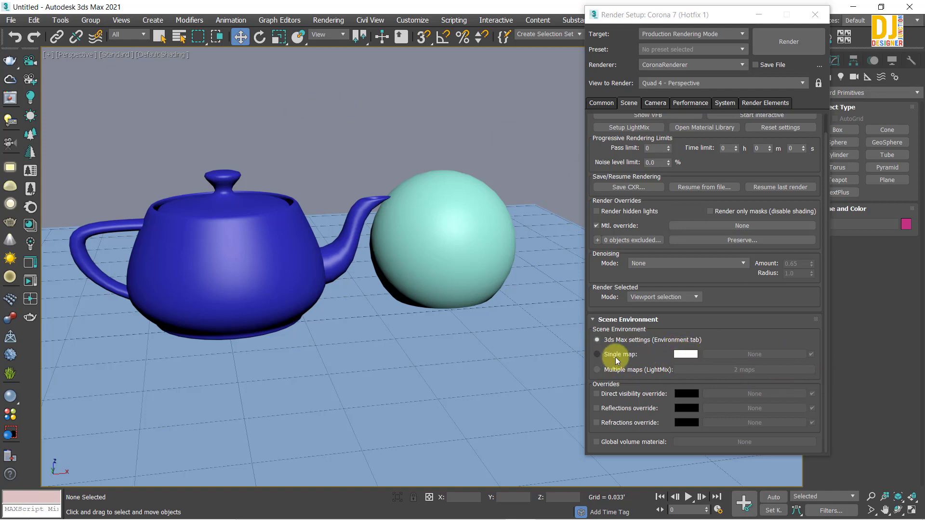
- Try the Single map and Multiple maps (LightMix) scene environment sources and return to 3ds Max settings
click(600, 357)
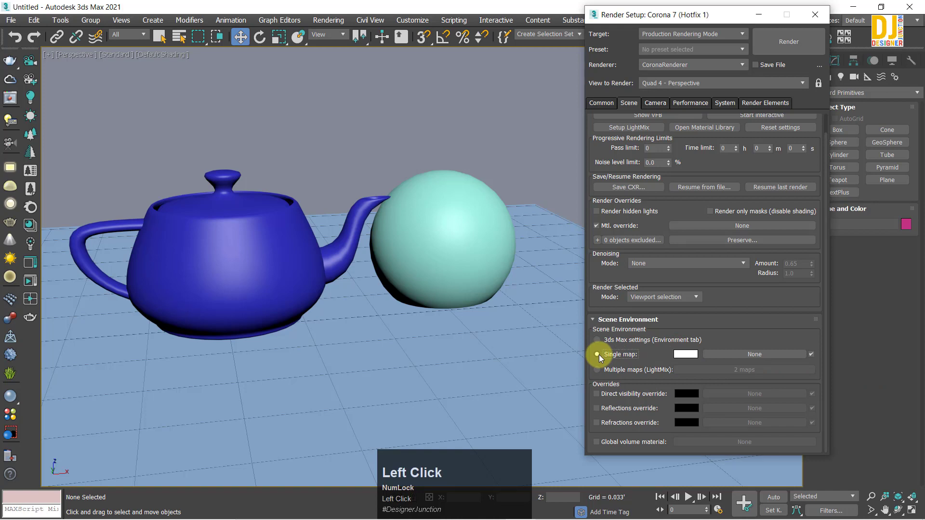
click(597, 341)
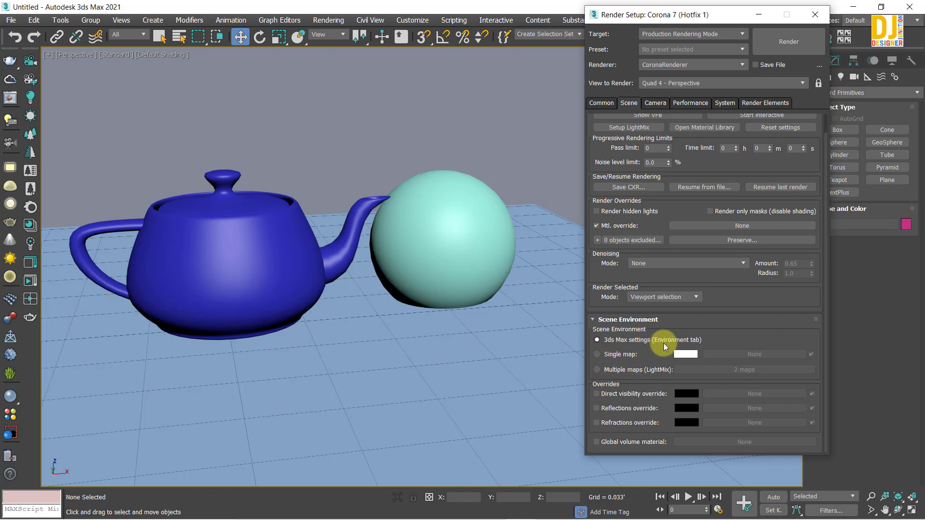
click(601, 356)
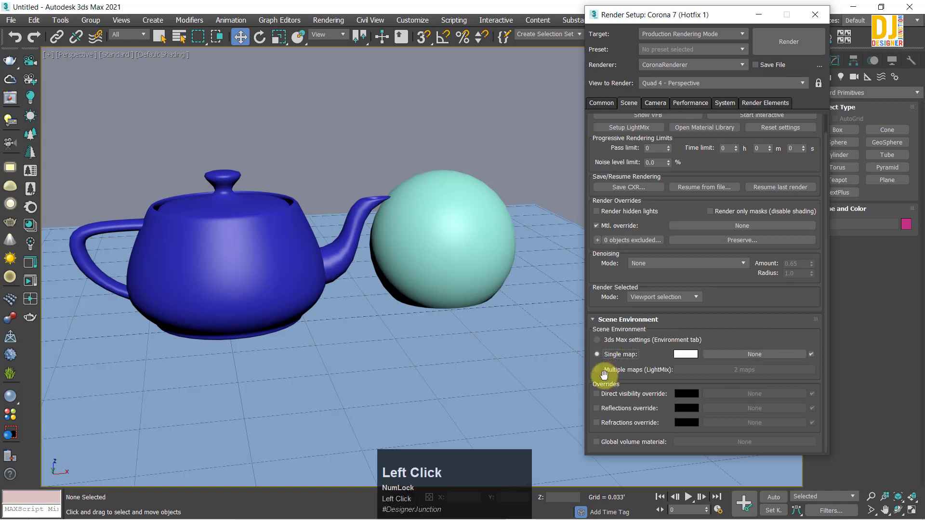
click(598, 370)
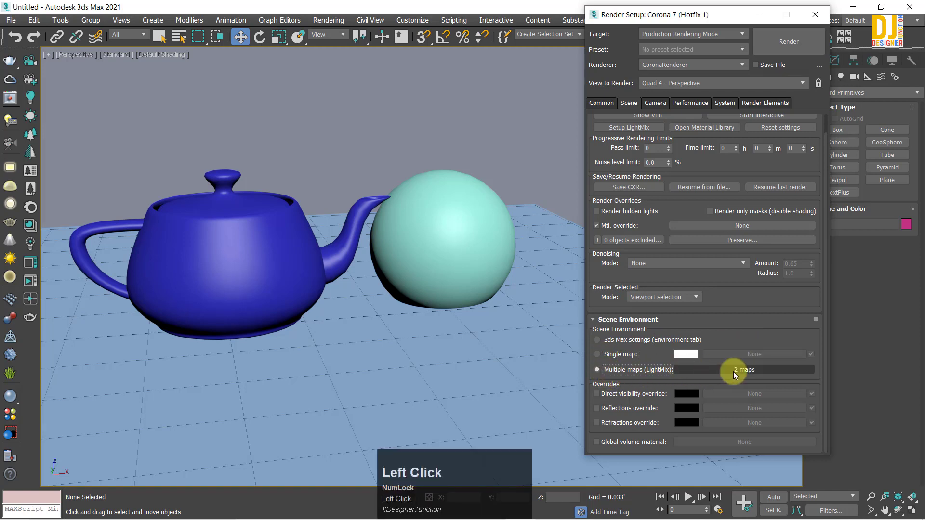
click(597, 340)
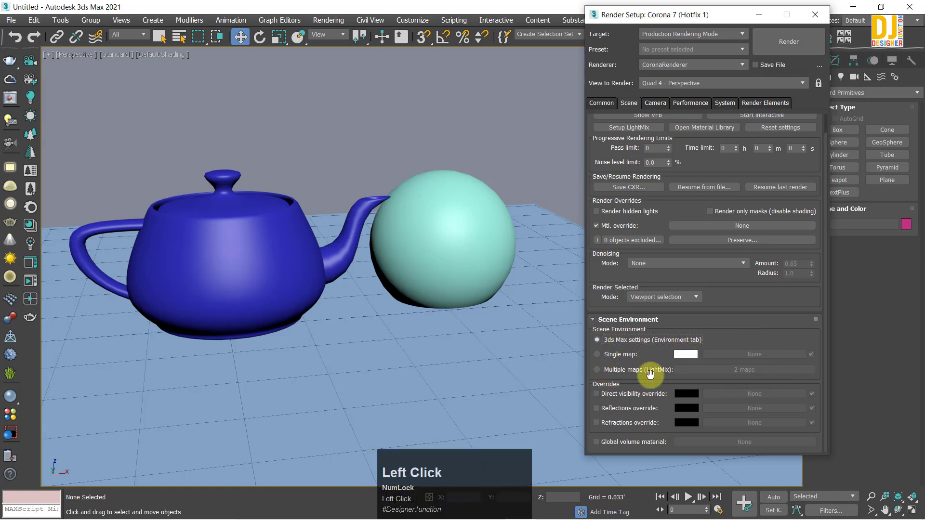
click(709, 339)
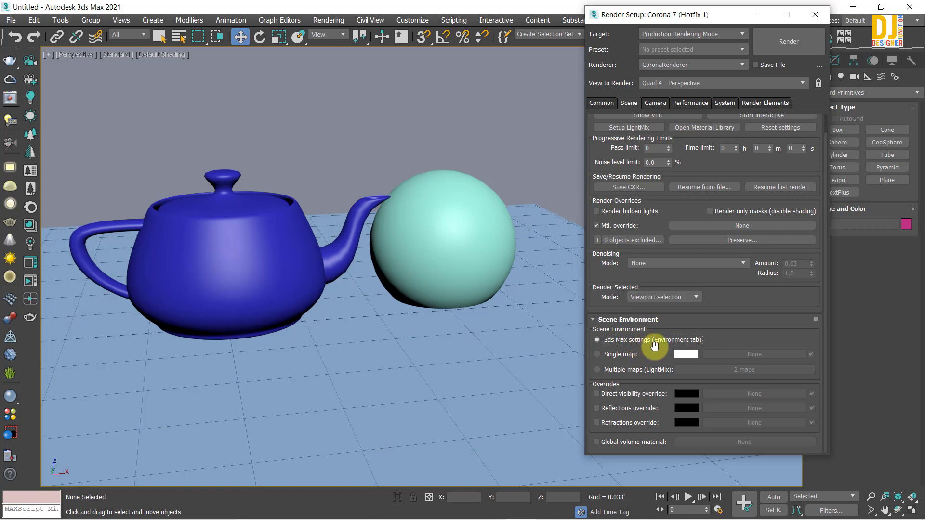
click(712, 341)
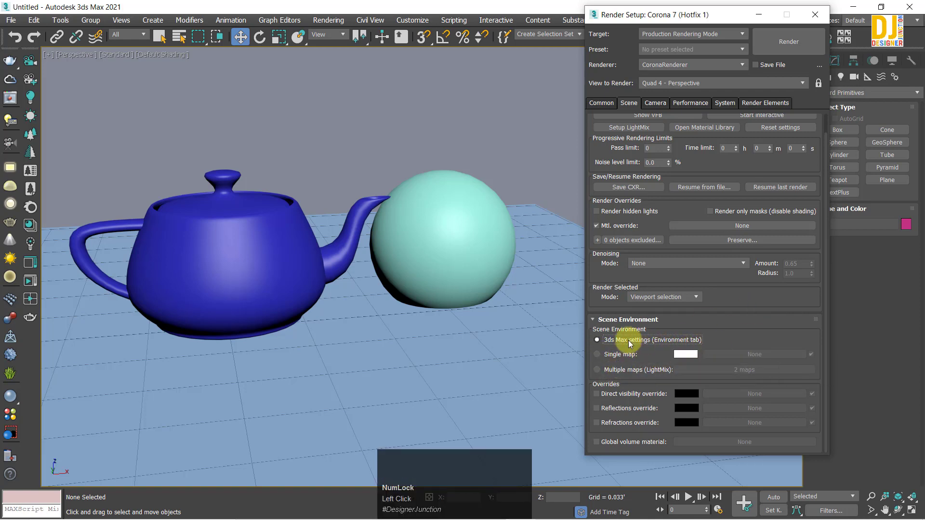
- Set the scene environment source to Single map and turn off Use Map for the CoronaSky environment map
click(617, 354)
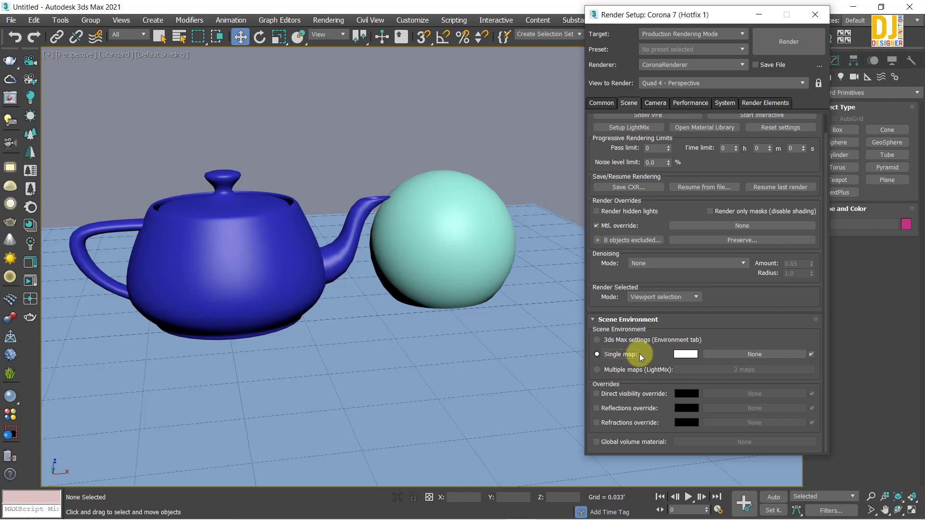
click(346, 19)
click(360, 161)
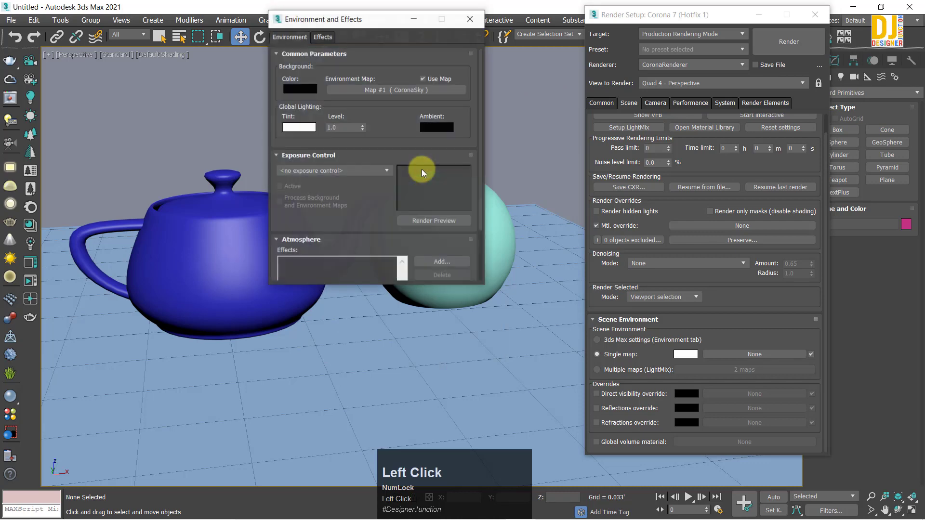
click(440, 78)
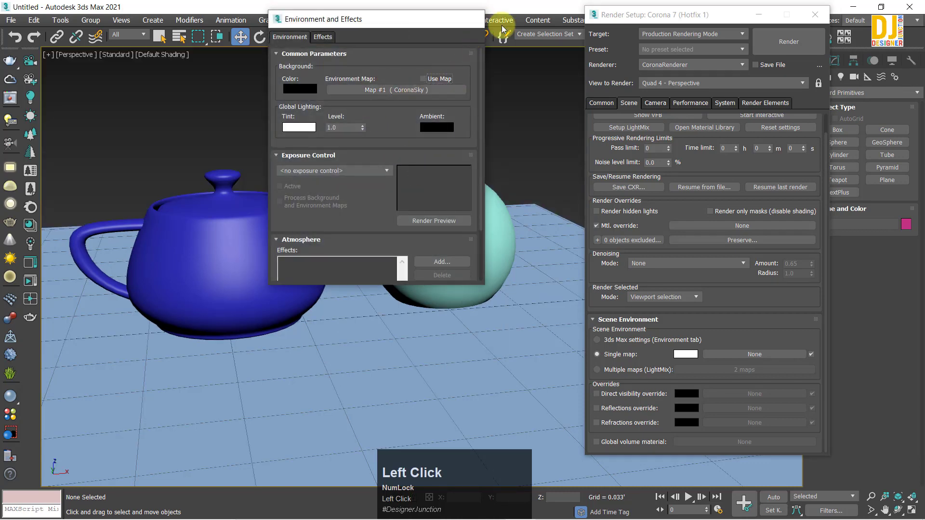
click(474, 18)
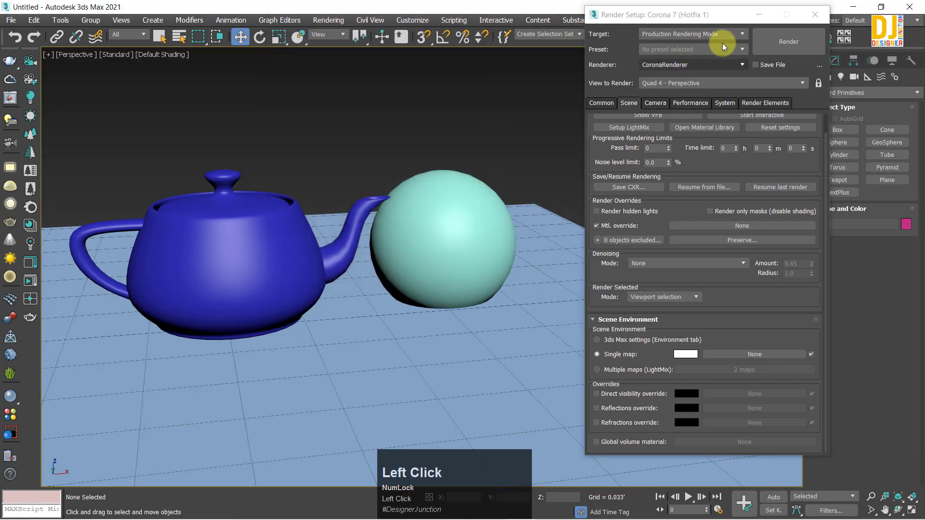
- Start the interactive render and set the Render Selected mode to Disabled, keeping the frame buffer beside the render settings
drag(773, 141, 761, 154)
click(760, 136)
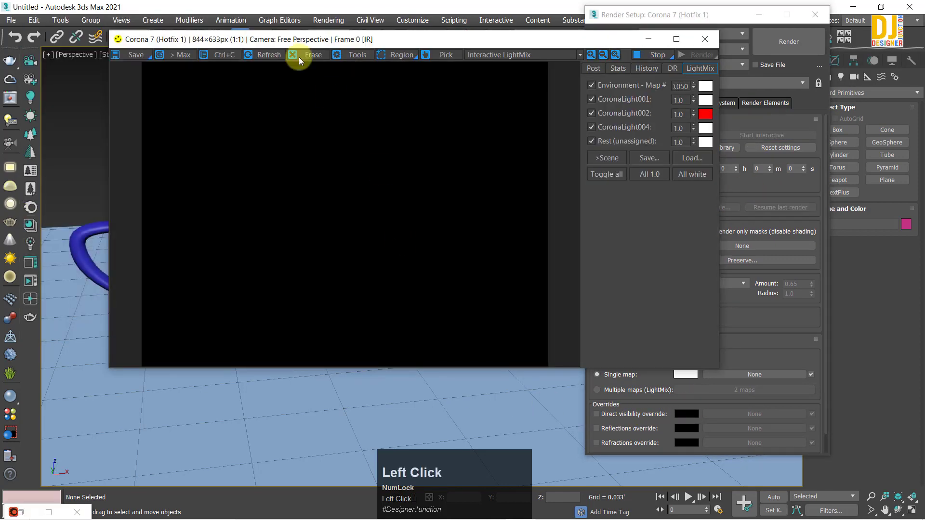
click(679, 337)
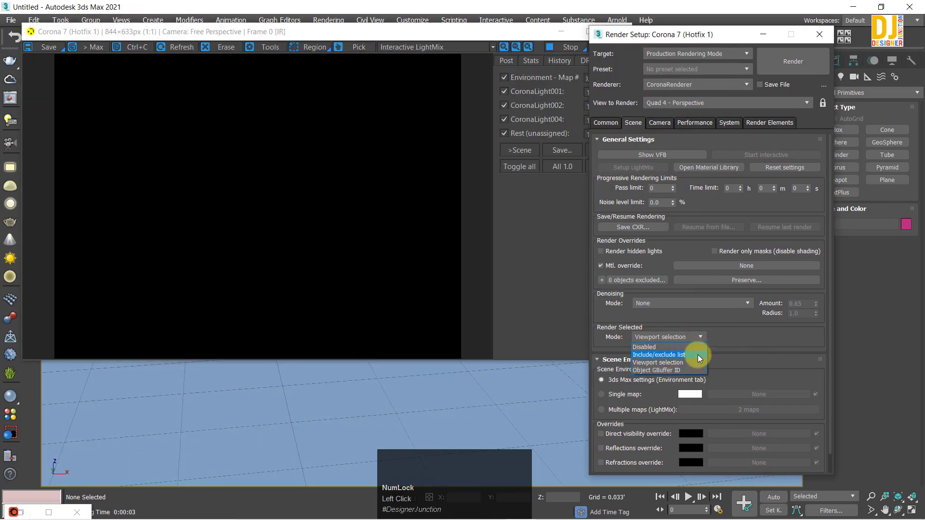
click(700, 337)
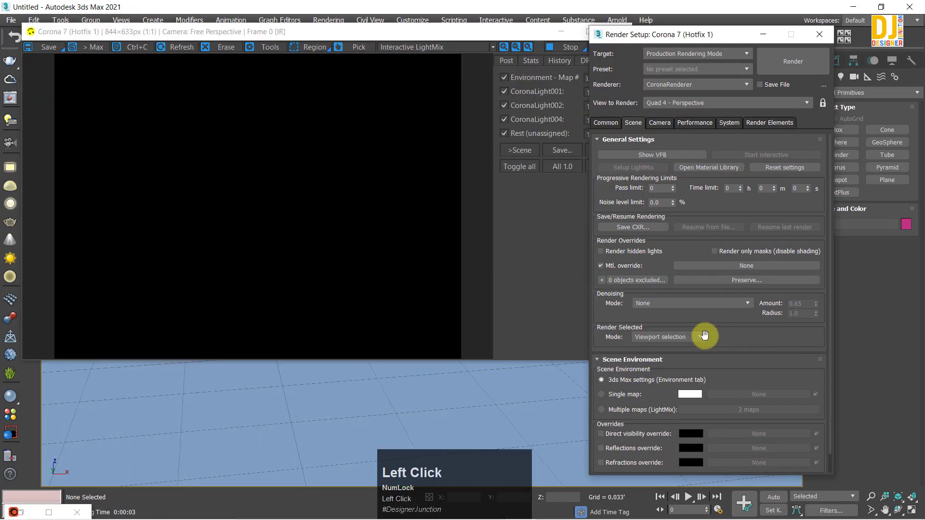
click(679, 339)
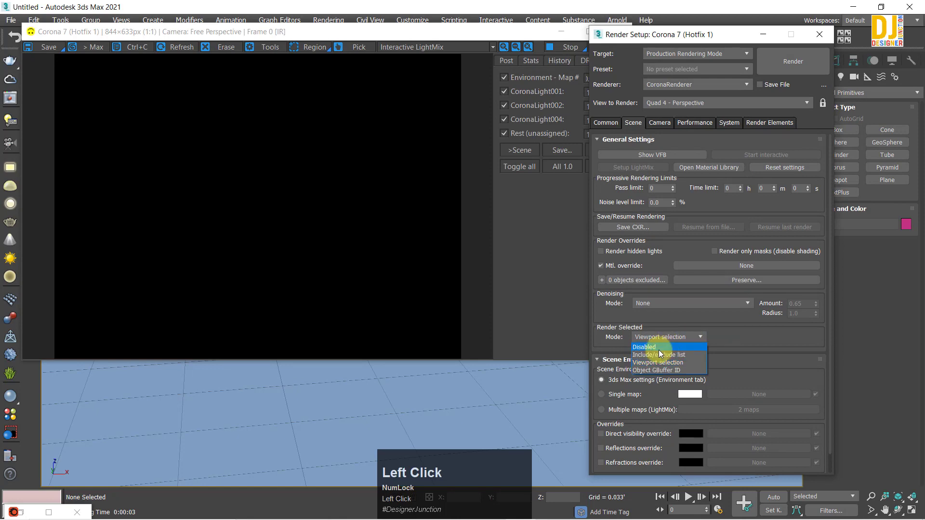
click(659, 349)
click(321, 271)
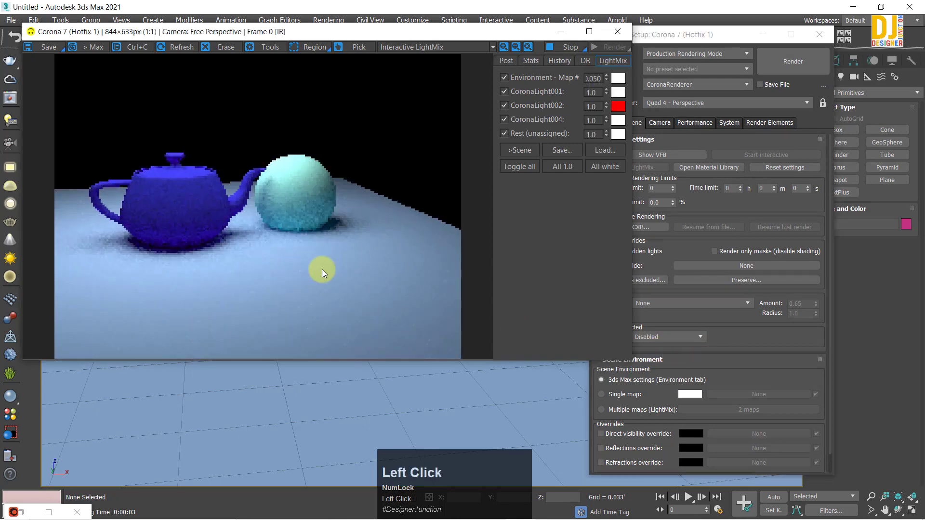
click(373, 85)
drag(396, 33, 390, 63)
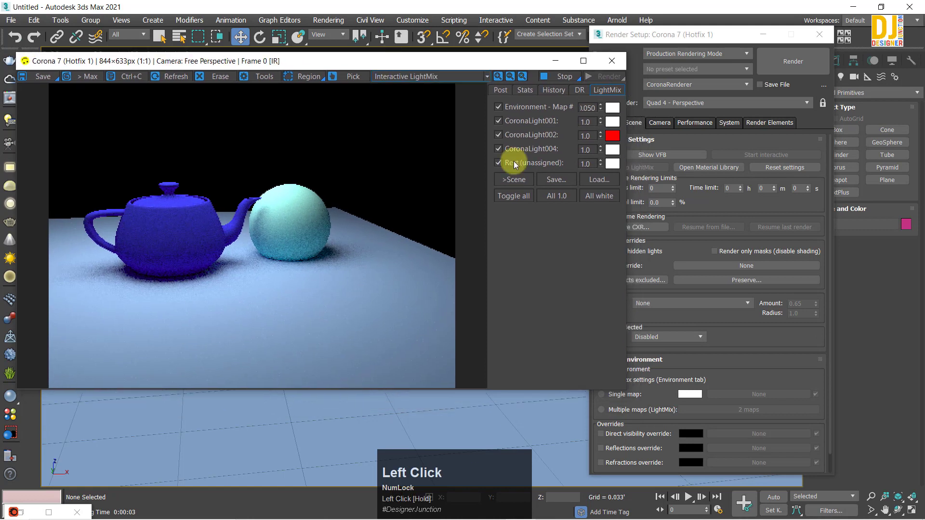
- Compare the render with Render Selected set to Viewport selection and return the mode to Disabled
click(666, 338)
click(669, 338)
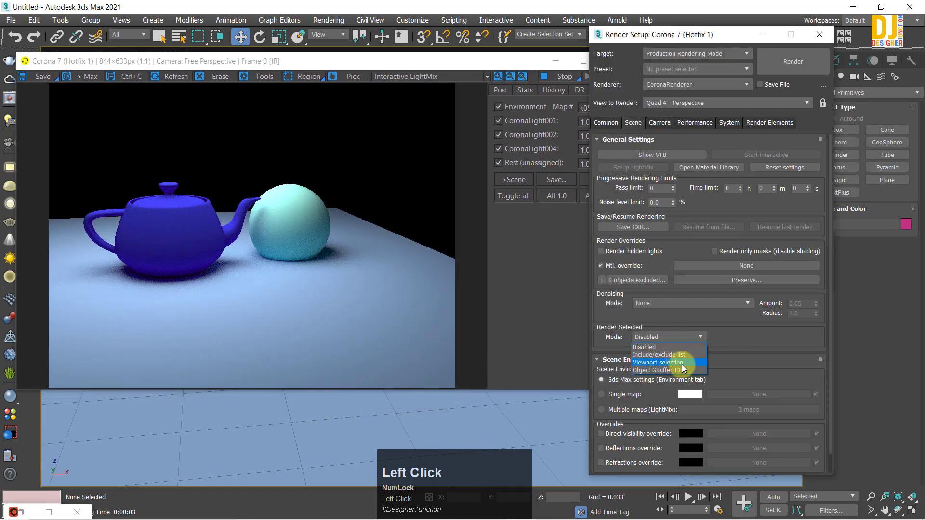
click(682, 362)
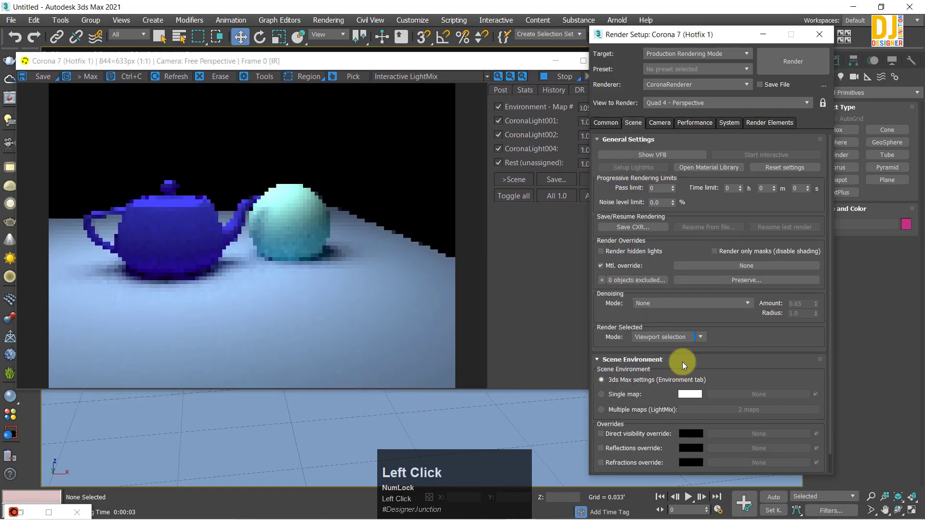
click(669, 338)
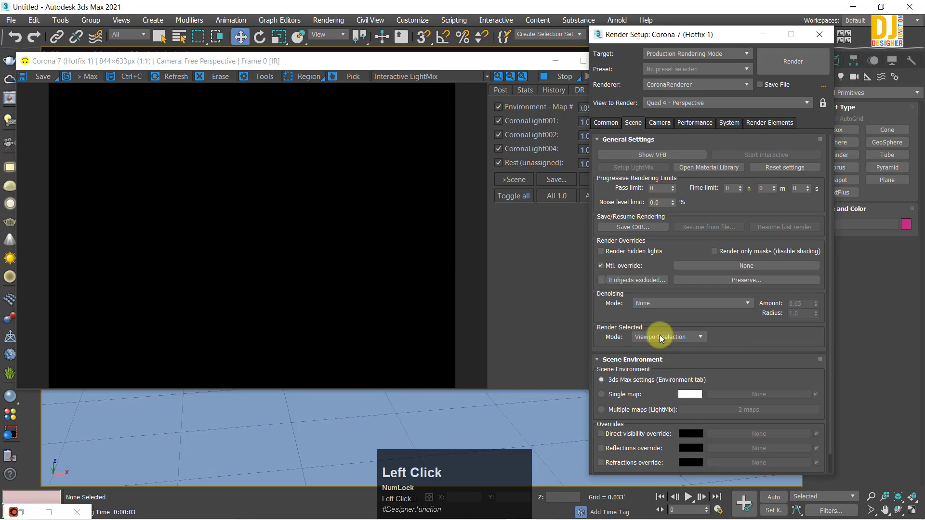
click(656, 348)
- Set the scene environment to Single map and check that the 3ds Max environment map is turned off
drag(728, 339, 730, 316)
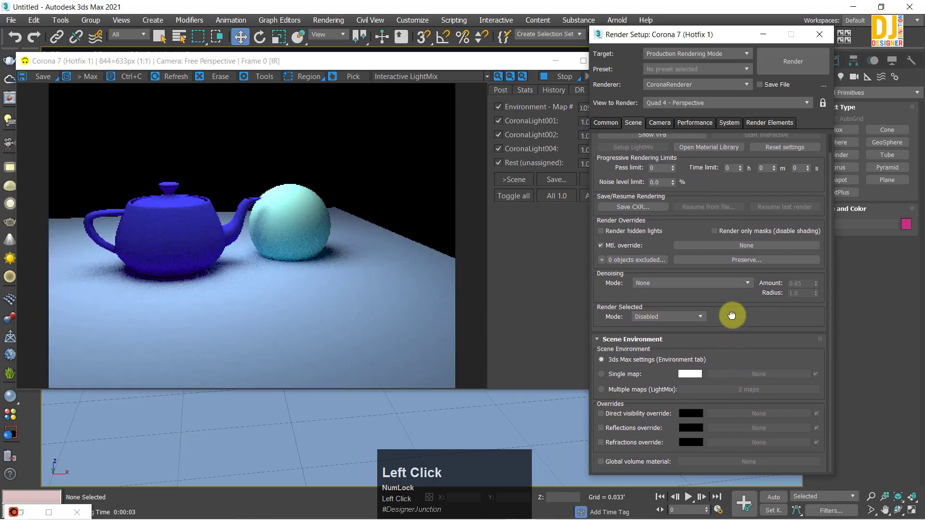
click(616, 374)
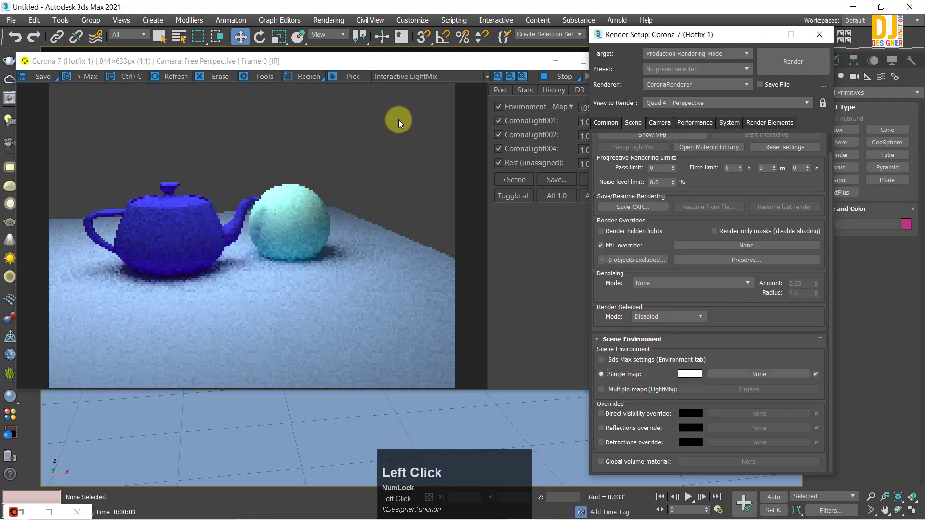
click(327, 20)
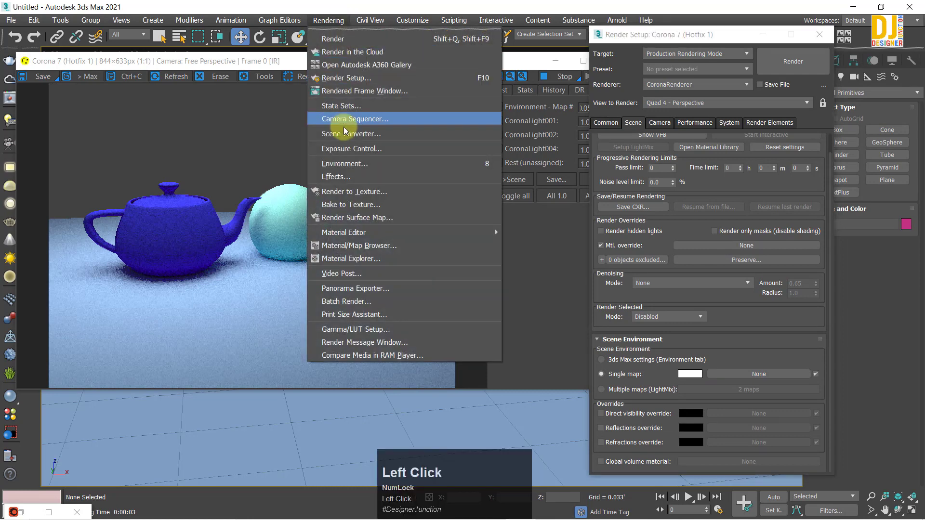
click(353, 163)
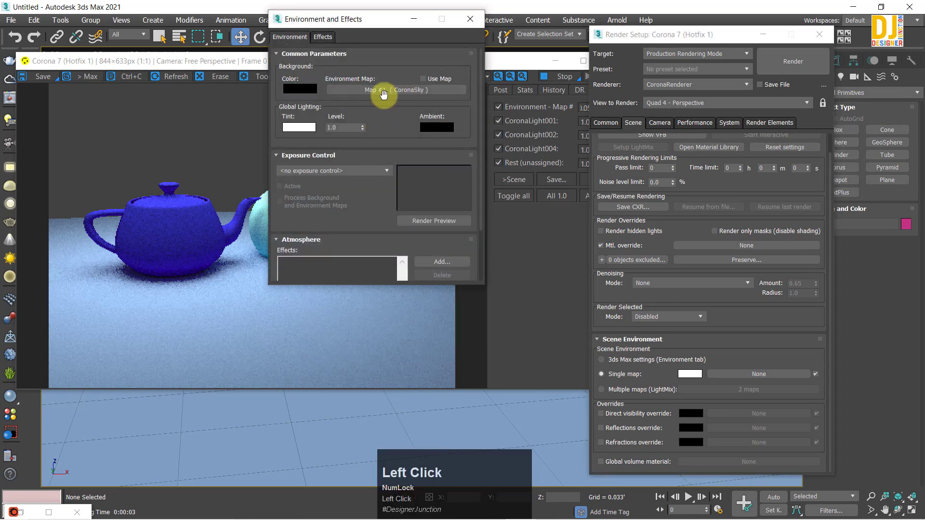
click(469, 18)
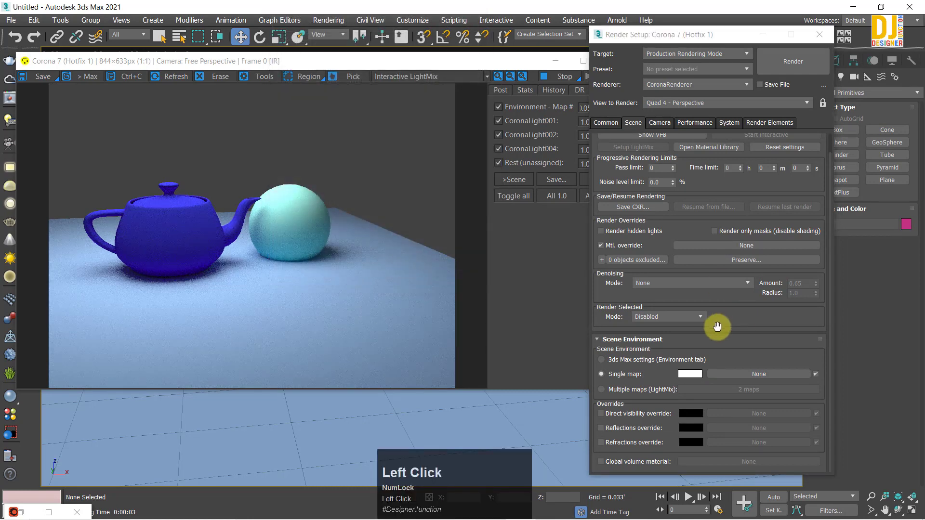
click(601, 374)
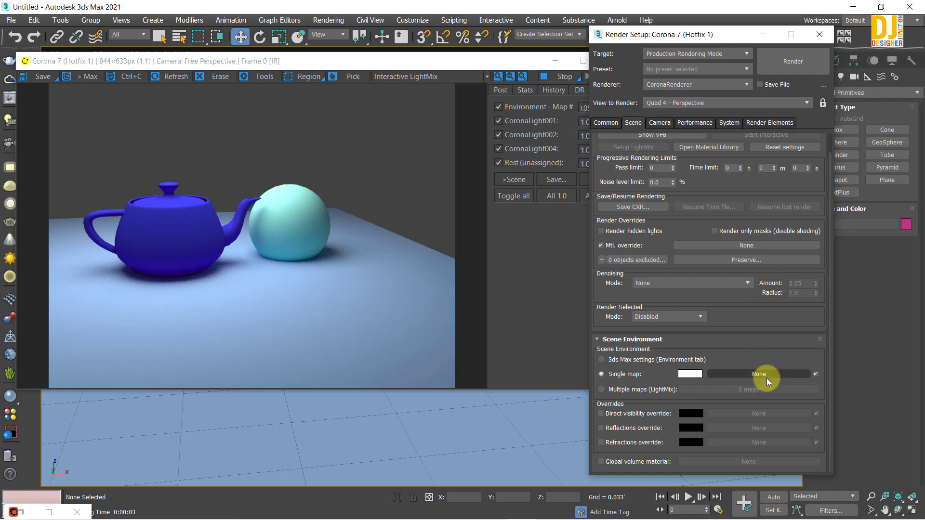
- Open the single-map environment colour, try its whiteness control and close the colour selector keeping pure white
click(688, 374)
drag(311, 87, 530, 10)
mouse_move(516, 92)
mouse_down()
mouse_move(520, 124)
mouse_move(398, 171)
mouse_move(514, 100)
mouse_up()
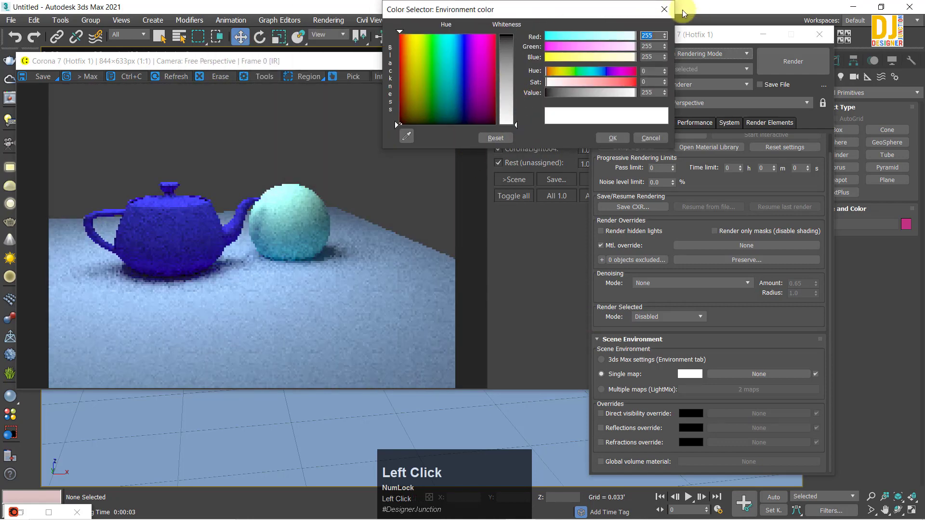
click(664, 10)
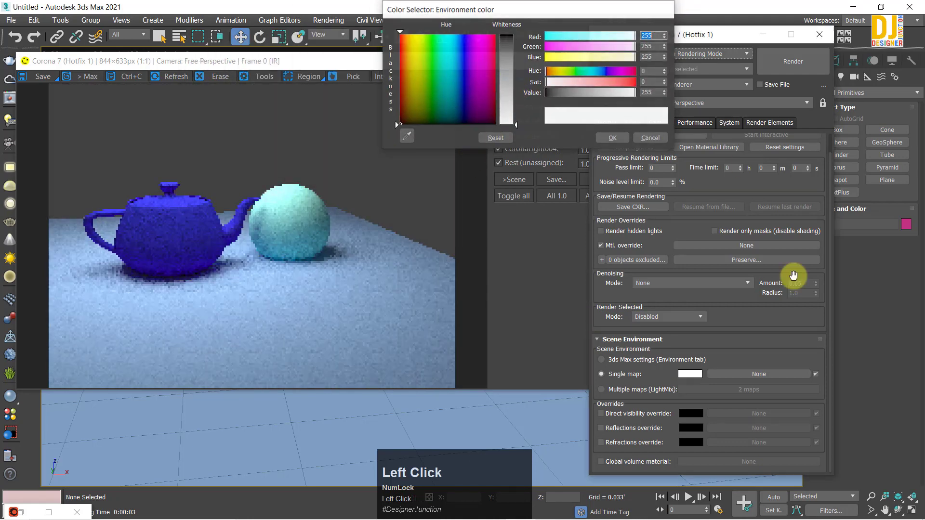
click(600, 390)
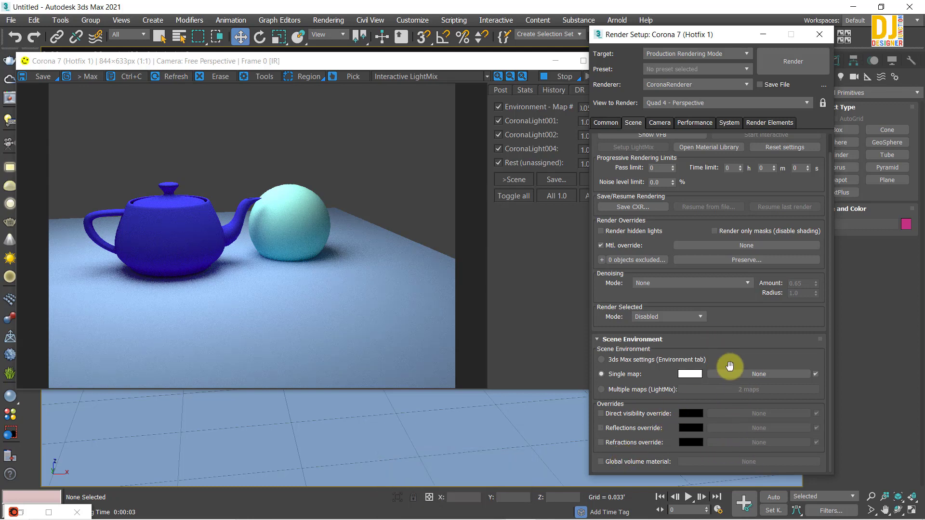
drag(730, 366, 754, 331)
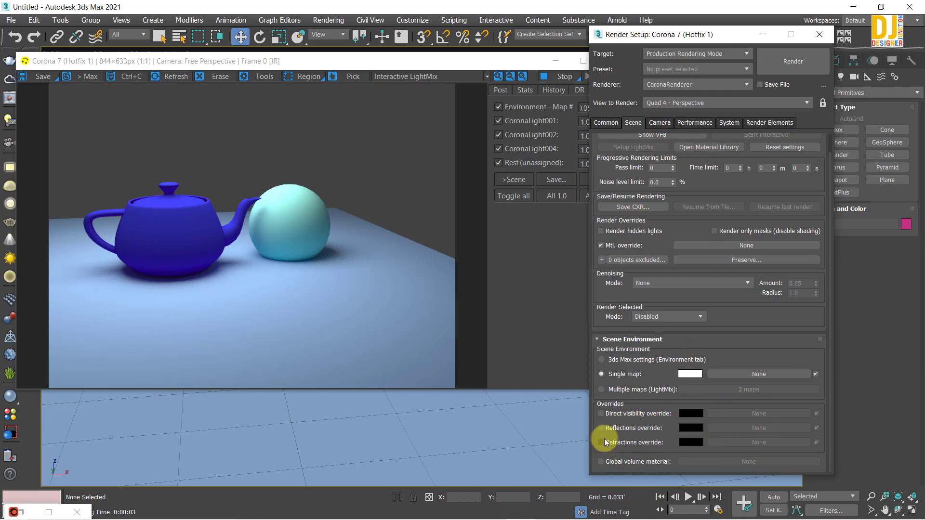
drag(771, 178, 768, 273)
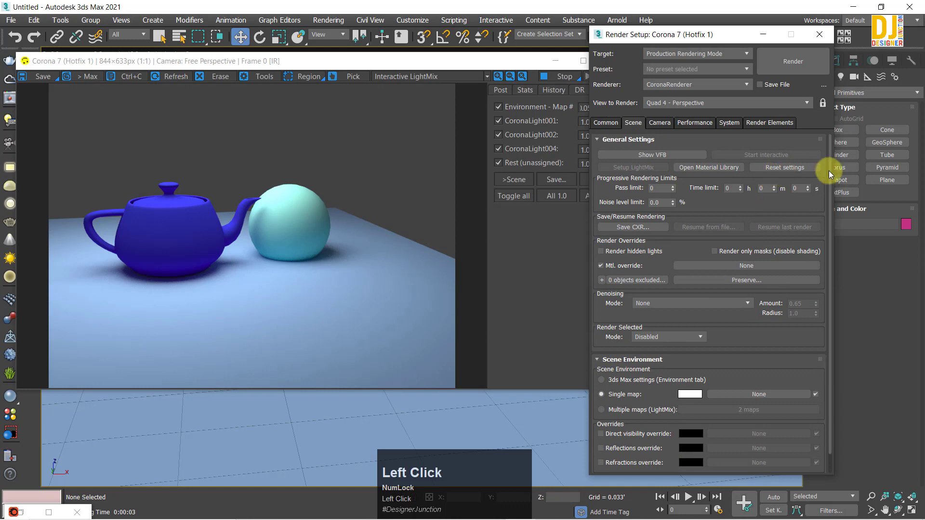
scroll(785, 231, down, 1)
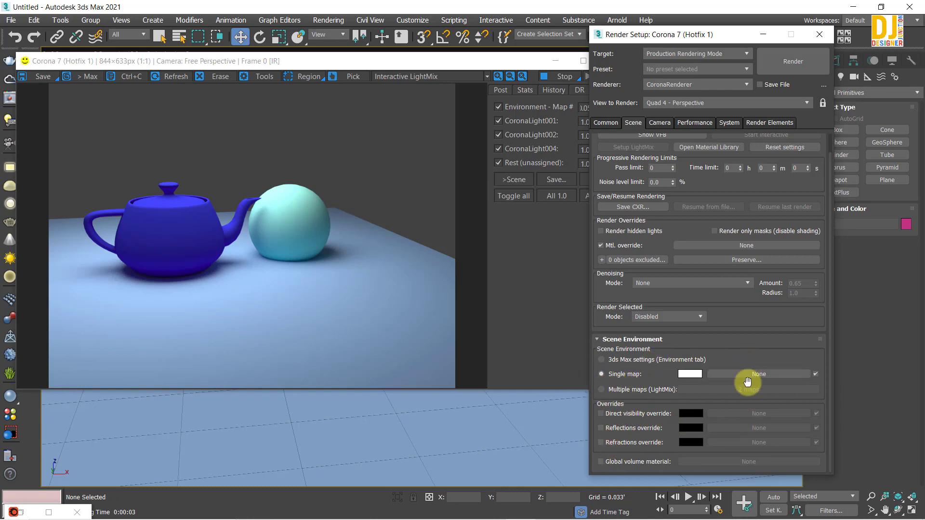
drag(727, 354, 734, 336)
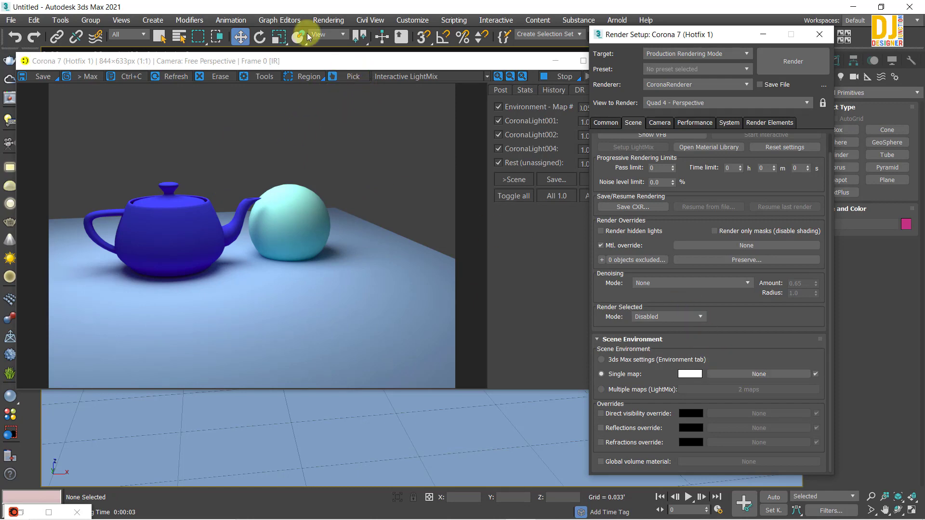
- Try the CoronaSky environment map as an instance in the scene environment's Single map slot, and clear the slot again
click(326, 21)
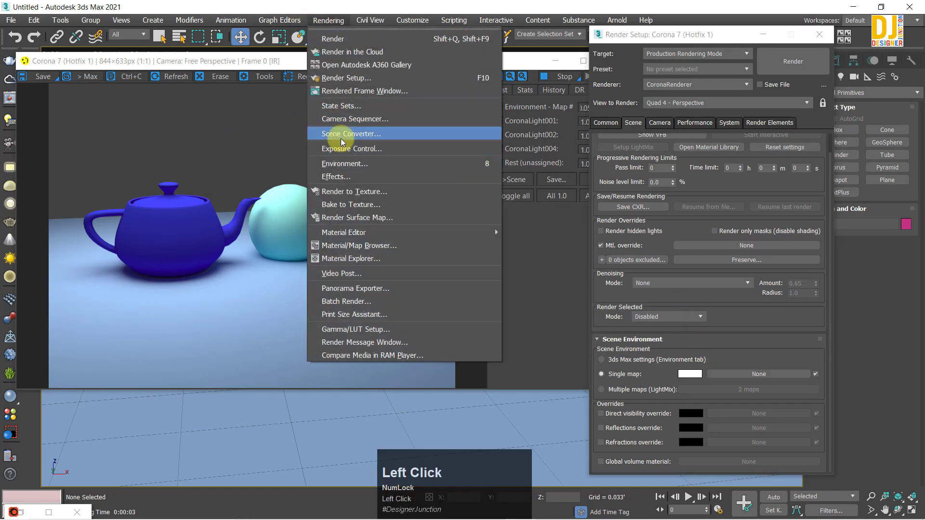
click(341, 165)
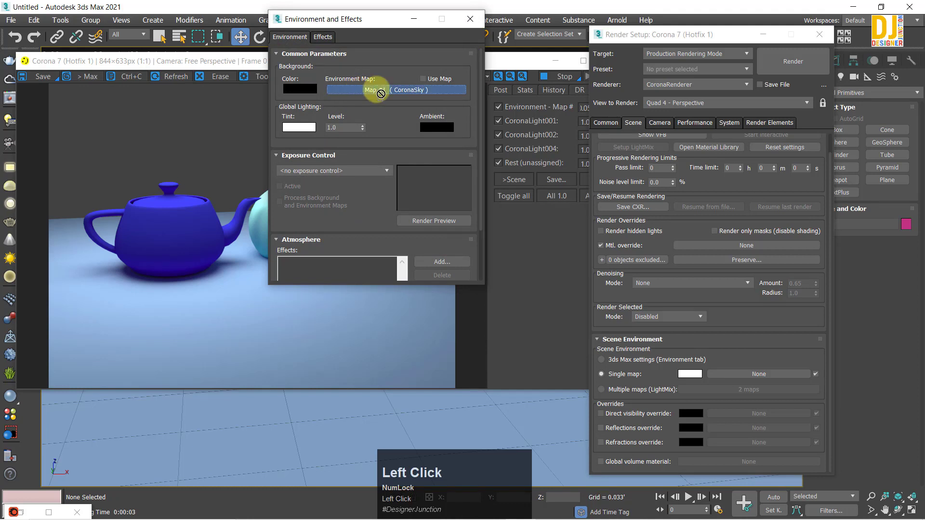
drag(375, 90, 754, 374)
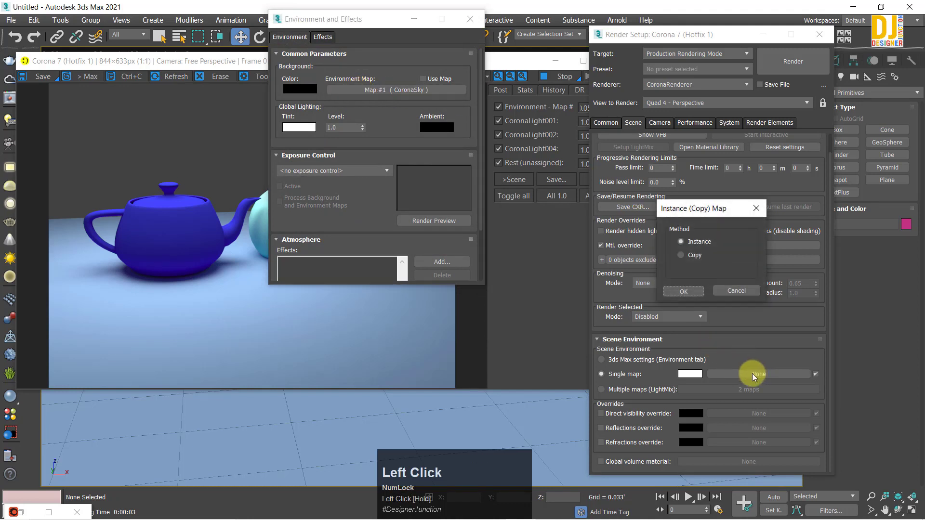
click(693, 292)
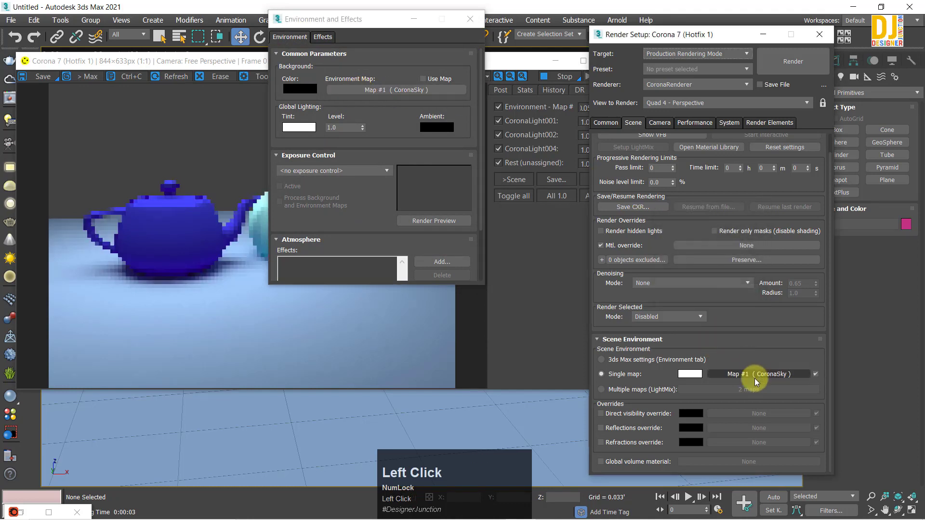
right_click(758, 374)
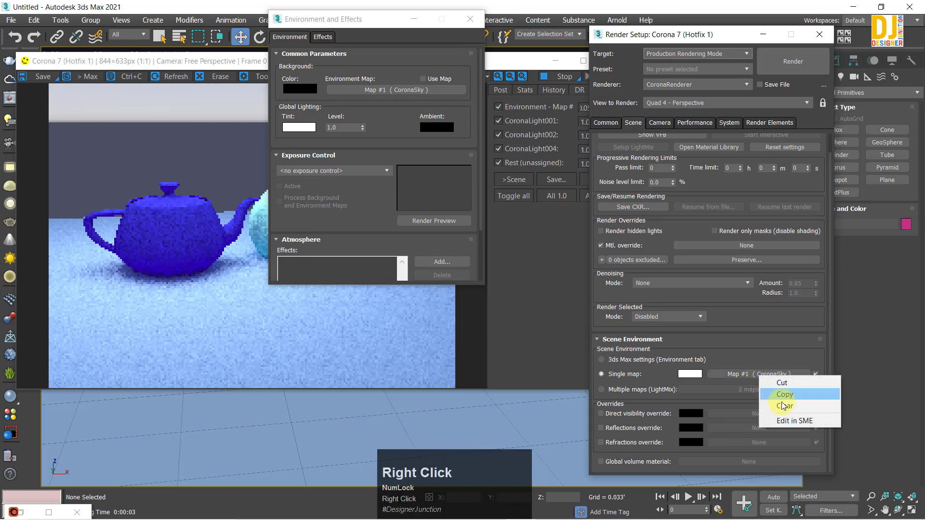
click(805, 412)
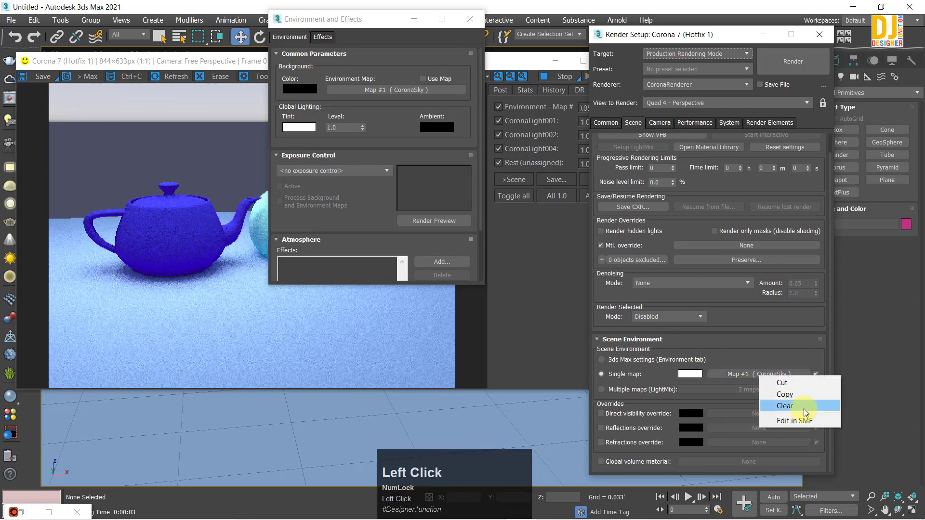
- Turn on Use Map for the 3ds Max environment map and set the scene environment source to 3ds Max settings
click(435, 79)
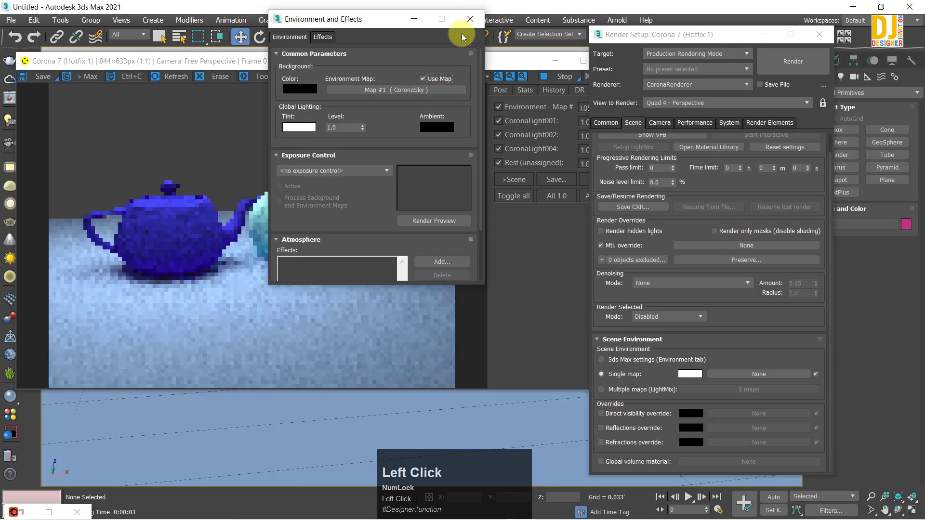
click(469, 20)
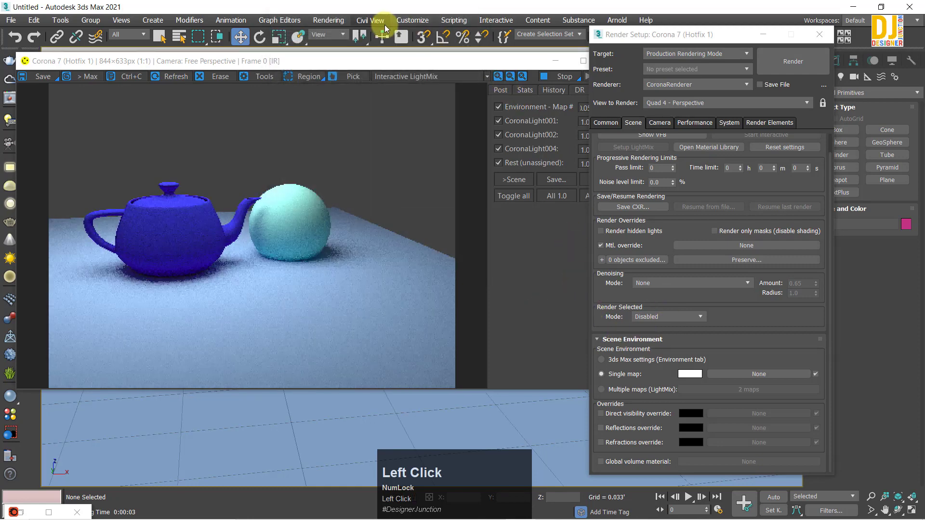
click(339, 20)
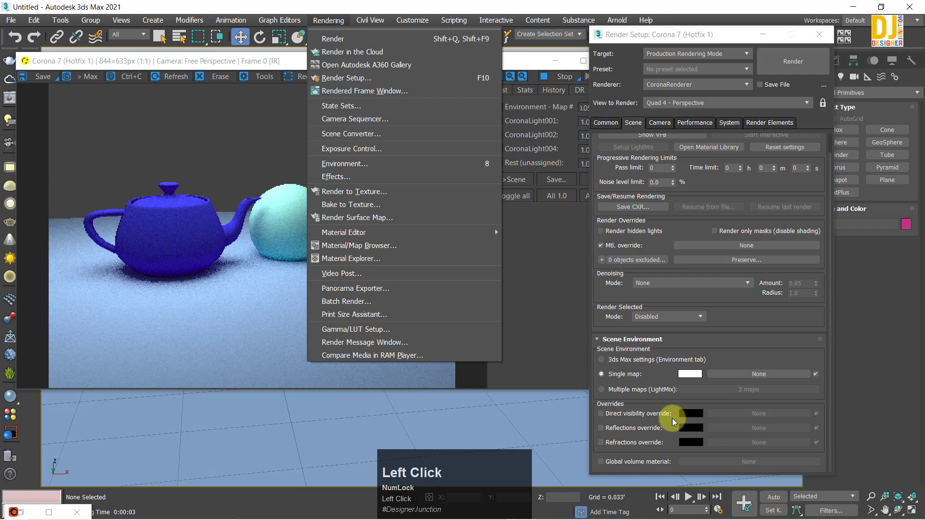
click(377, 163)
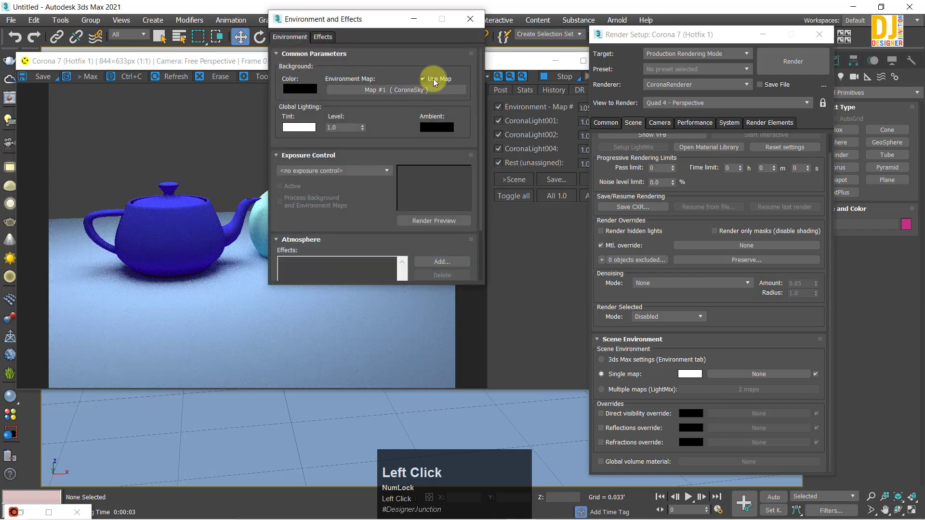
click(472, 19)
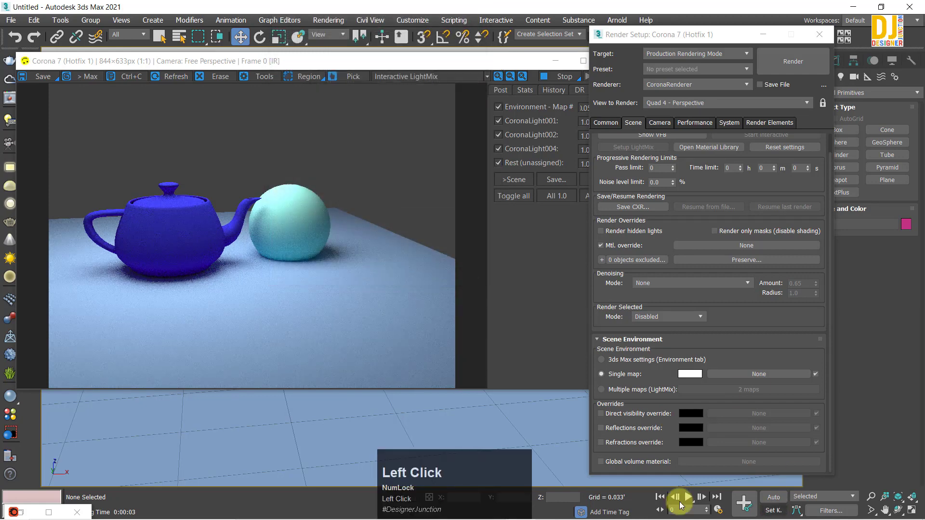
click(600, 360)
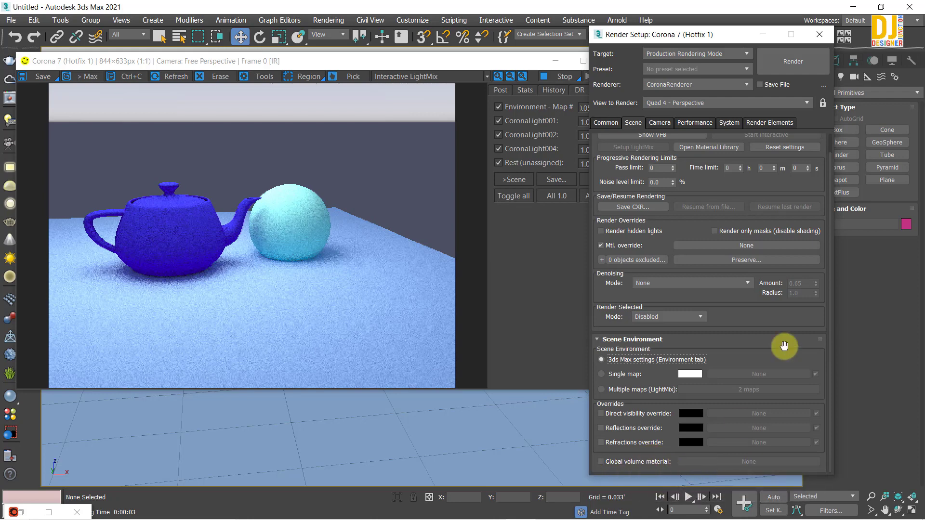
- Enable the global volume material, look through the material types offered for it and close the browser without choosing one
click(606, 463)
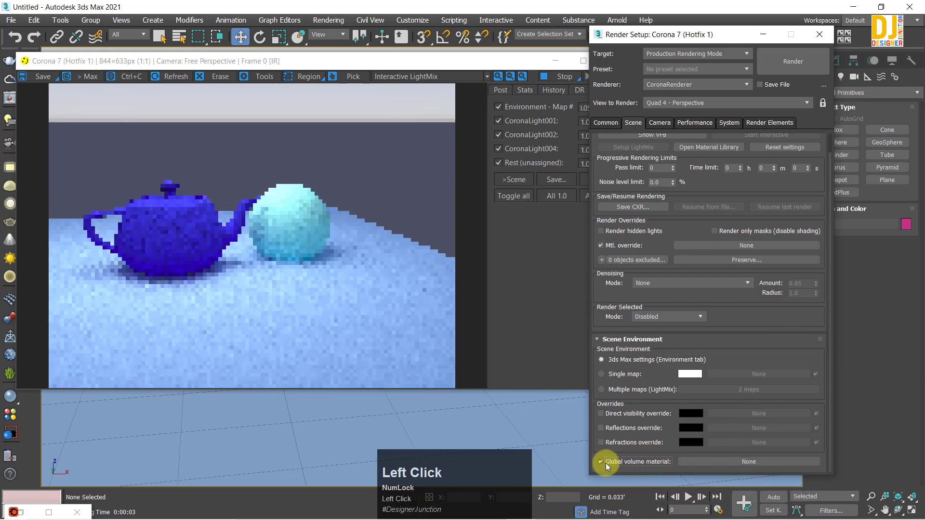
click(748, 462)
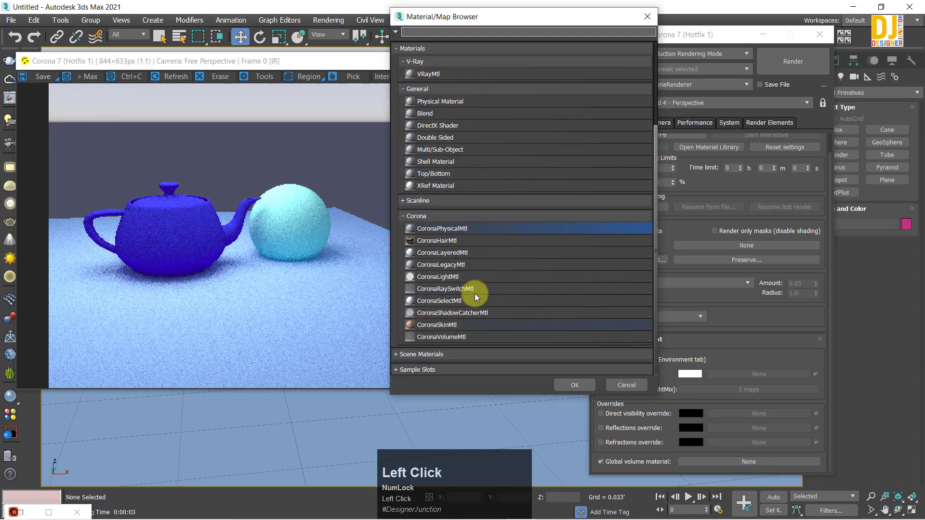
click(646, 16)
scroll(739, 192, up, 2)
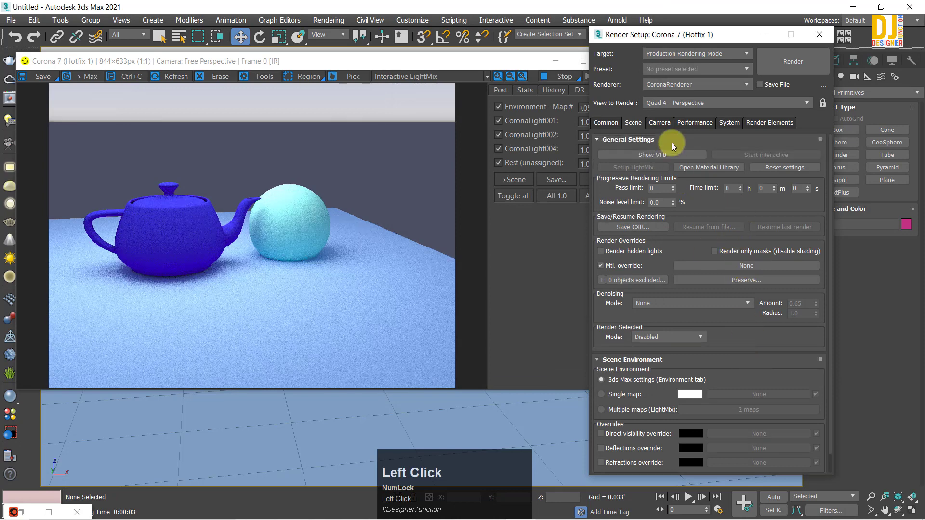
scroll(758, 337, down, 1)
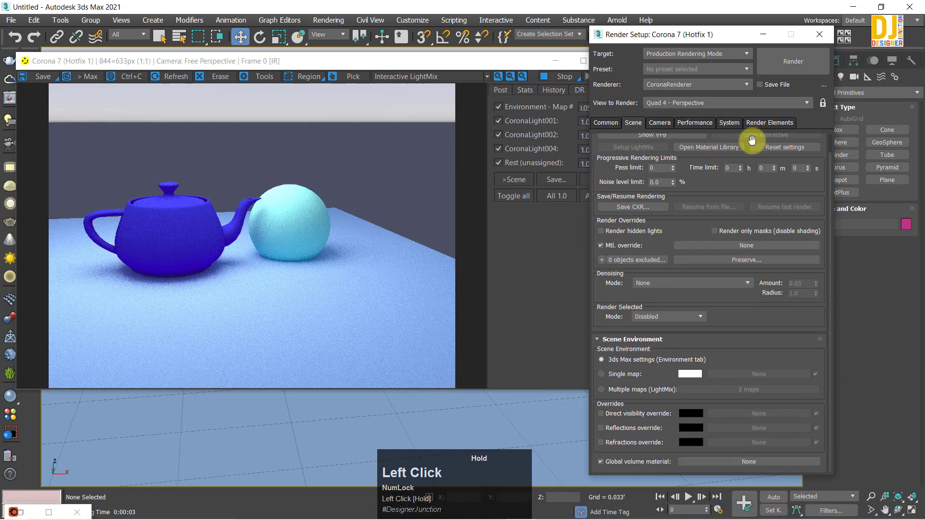
drag(756, 316, 700, 397)
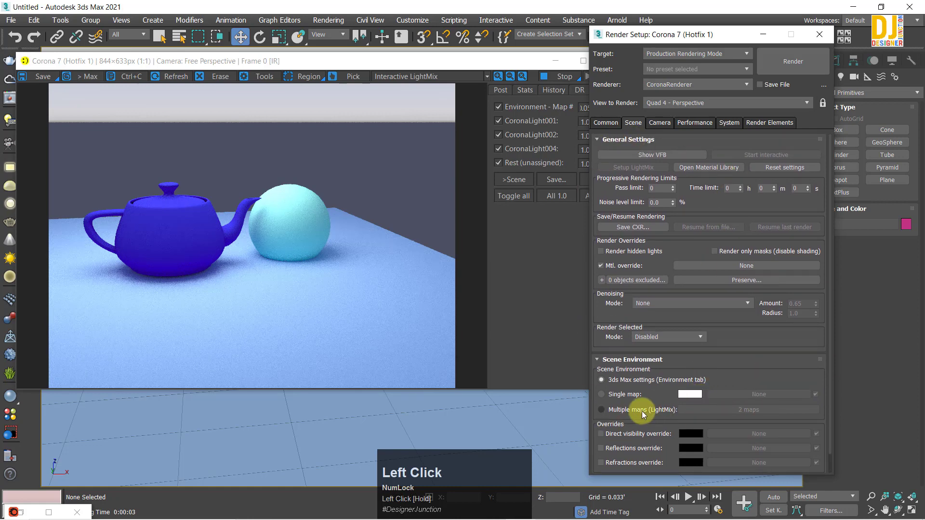
scroll(654, 445, down, 1)
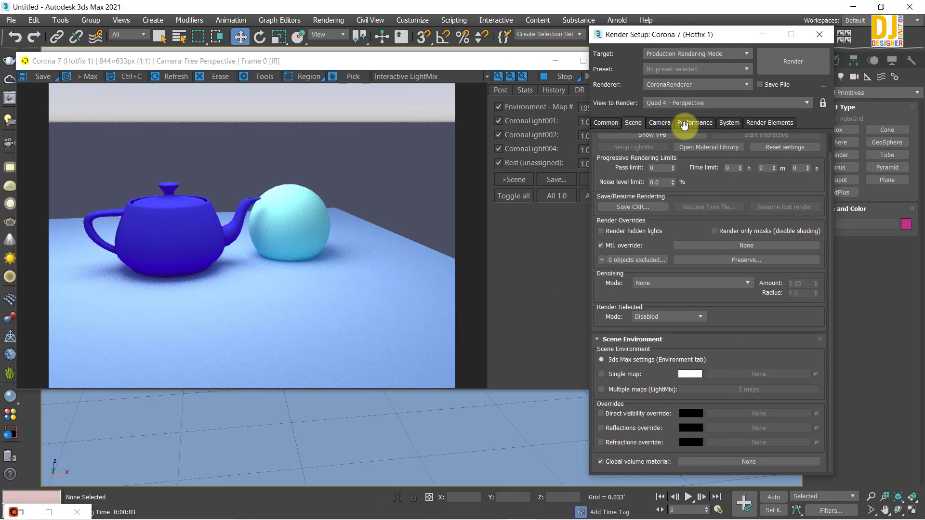
click(658, 123)
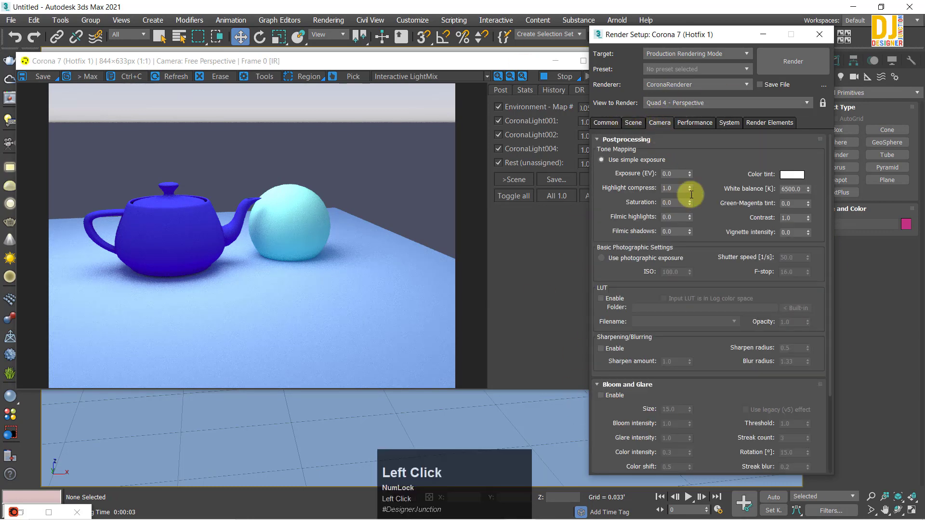
drag(723, 200, 703, 250)
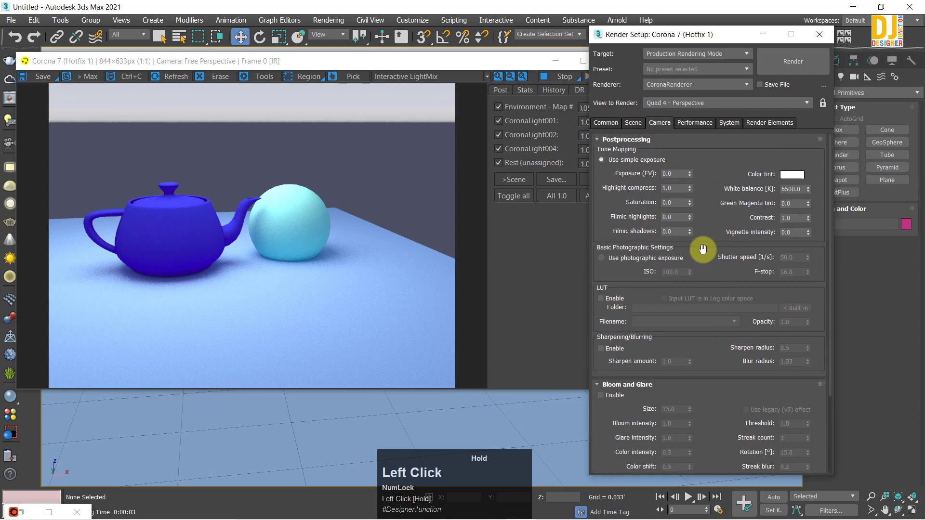
click(632, 123)
- Set the render output size to the HDTV (video) preset at 1280x720
click(600, 122)
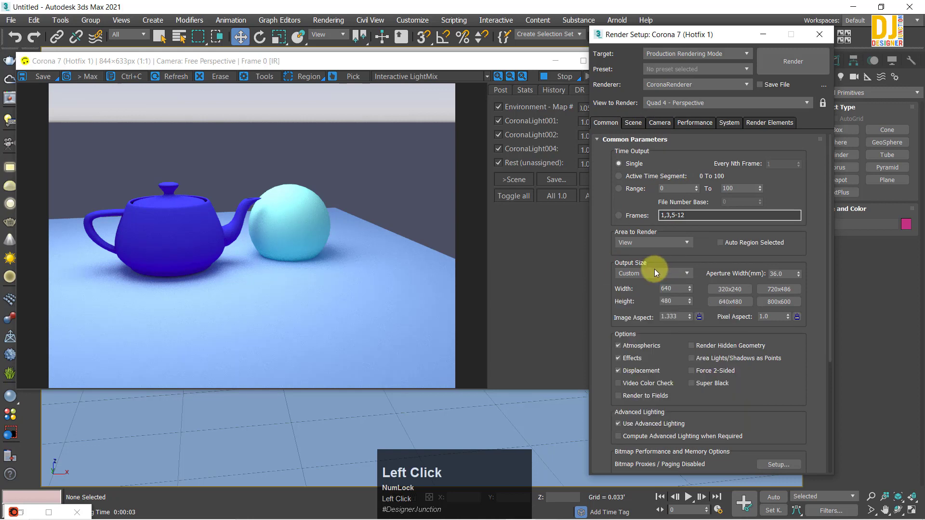
drag(672, 288, 631, 308)
click(661, 273)
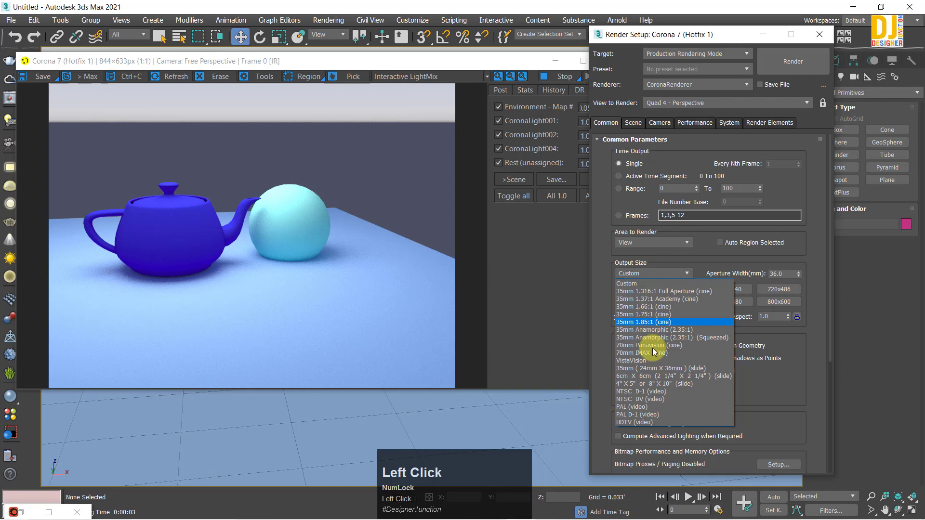
click(634, 422)
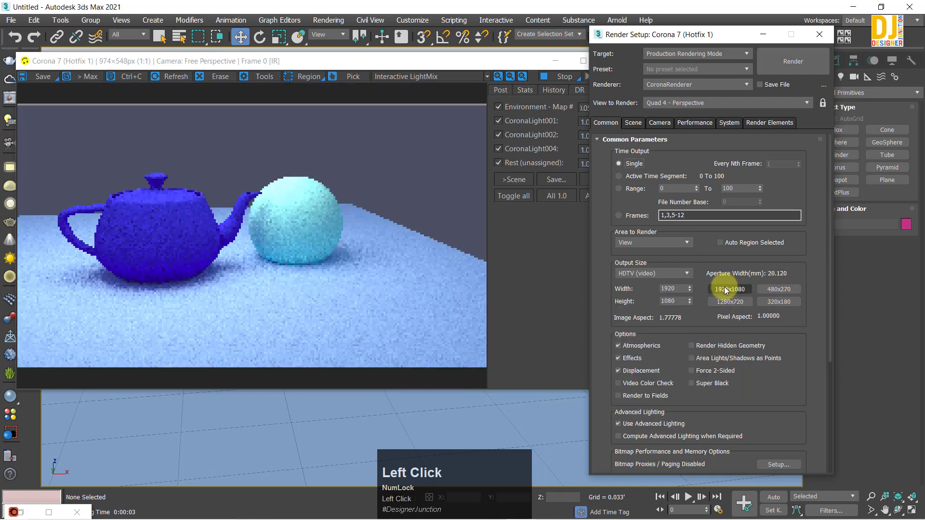
click(731, 302)
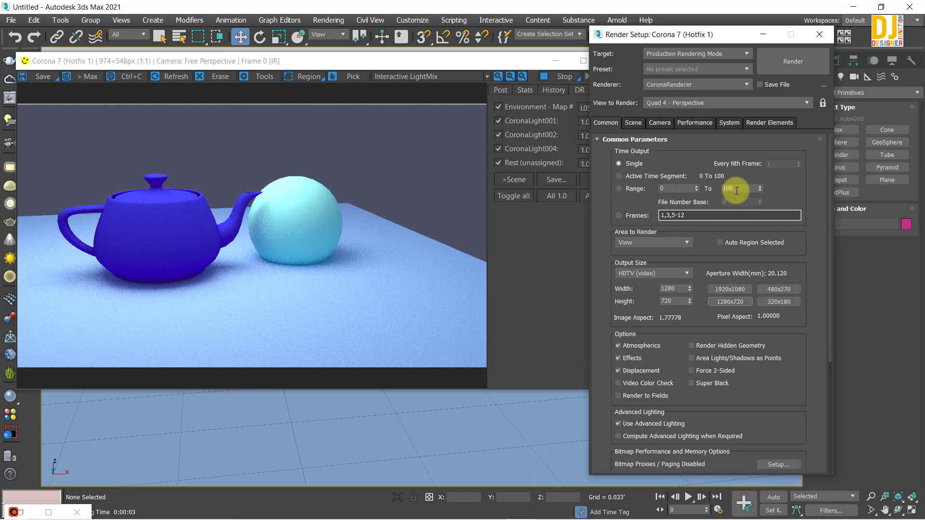
drag(776, 413, 627, 200)
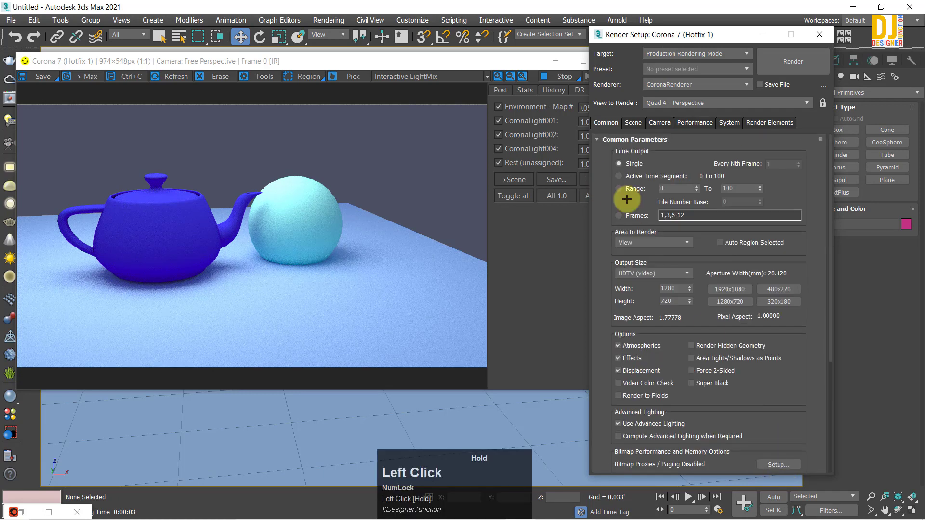
- Try white balance values of 3000 K and 9000 K in the camera tone mapping, and restore it to 6500 K
click(631, 122)
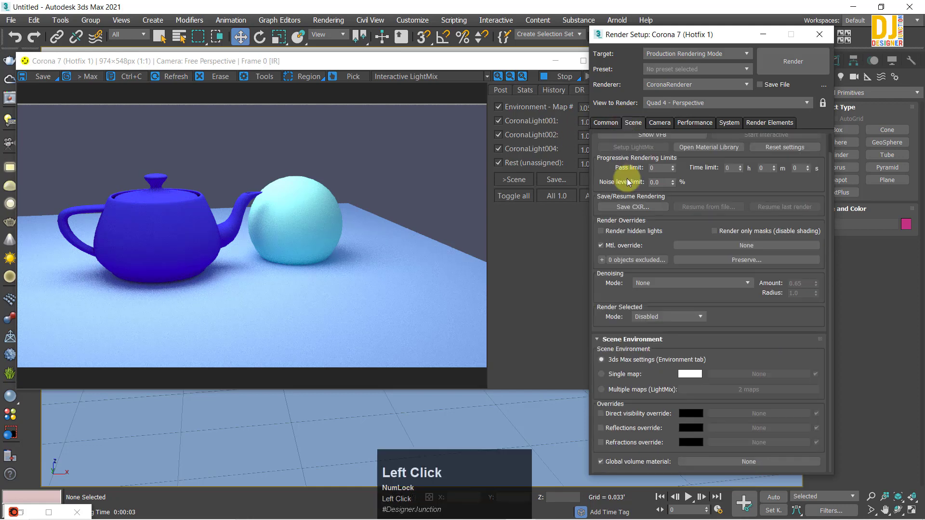
click(660, 123)
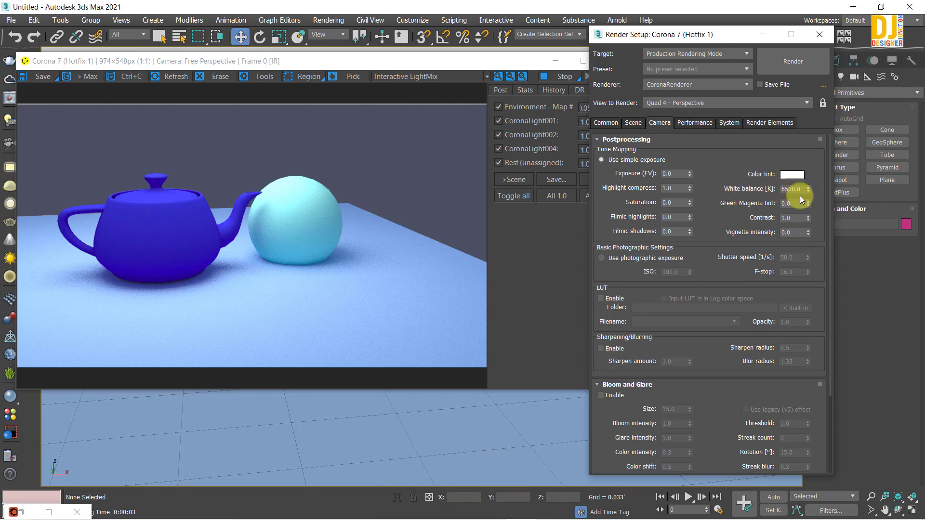
click(687, 123)
click(654, 123)
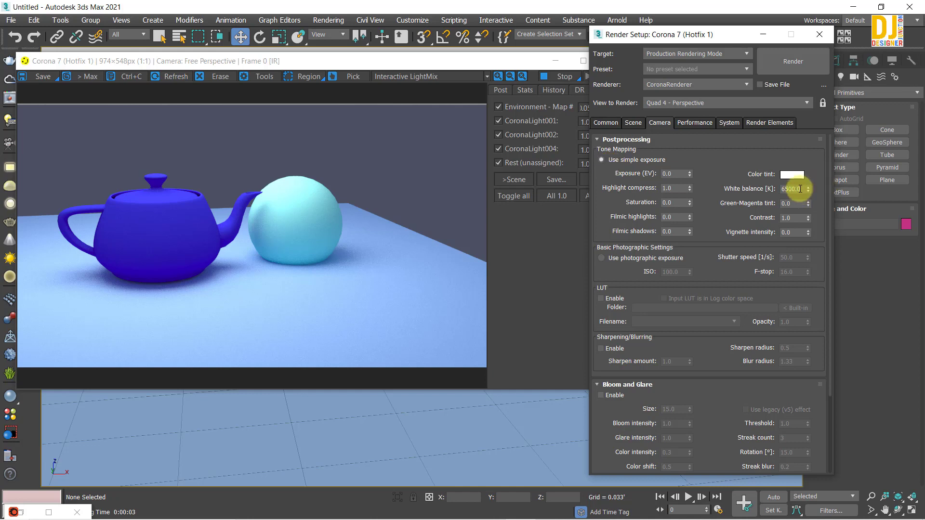
click(782, 190)
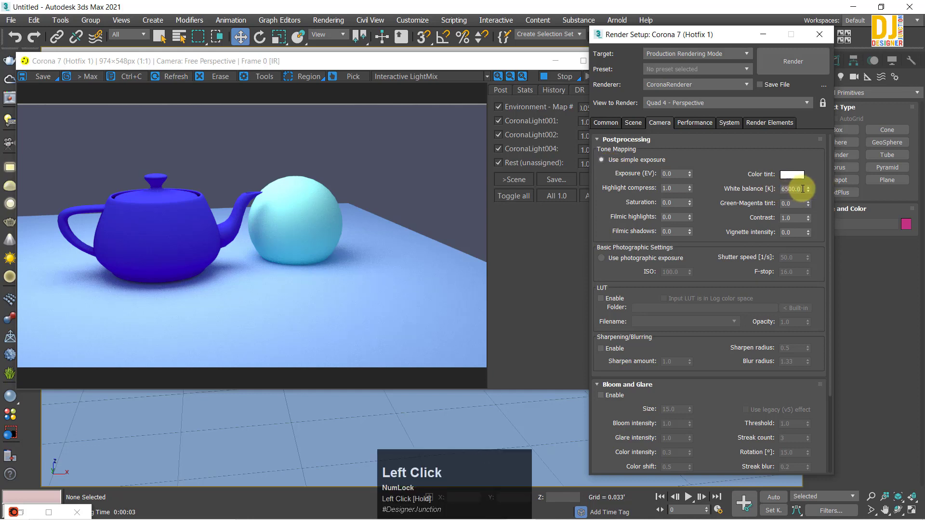
drag(798, 188, 775, 189)
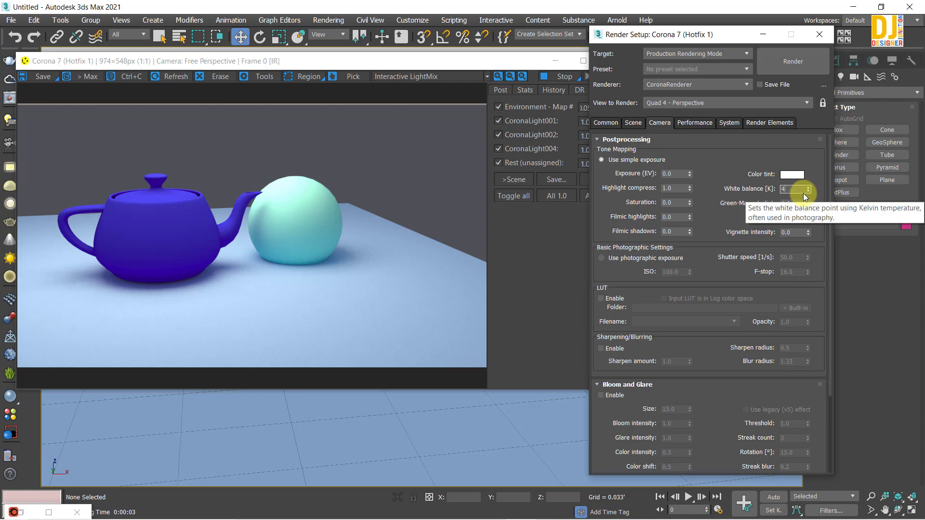
key(Return)
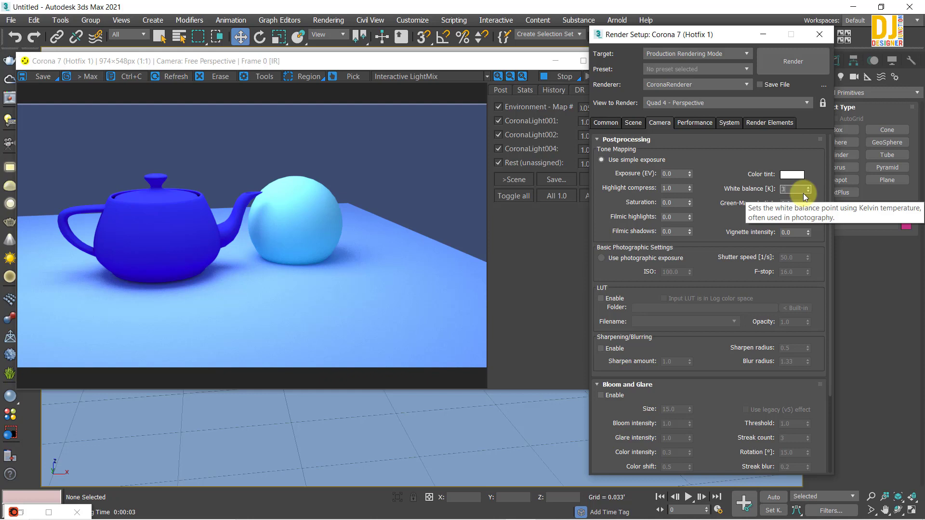
key(Return)
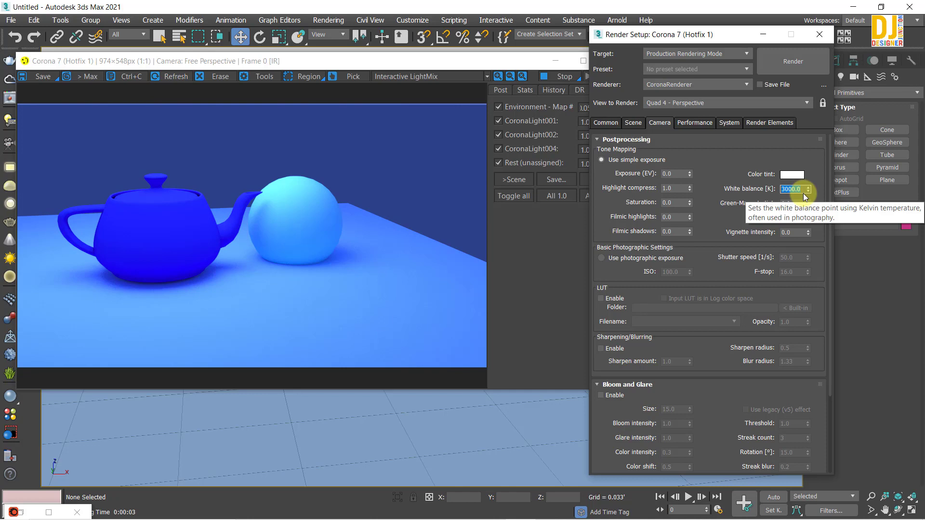
key(Return)
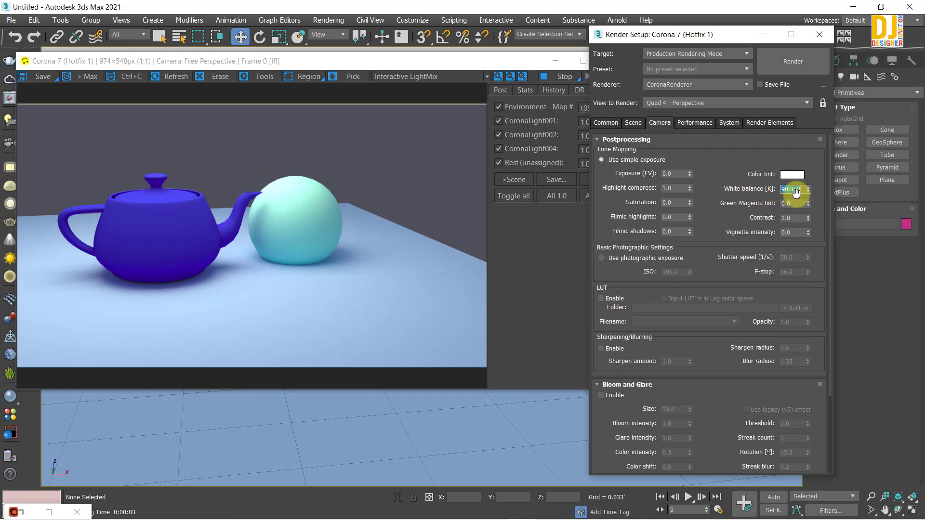
text(6500)
key(Return)
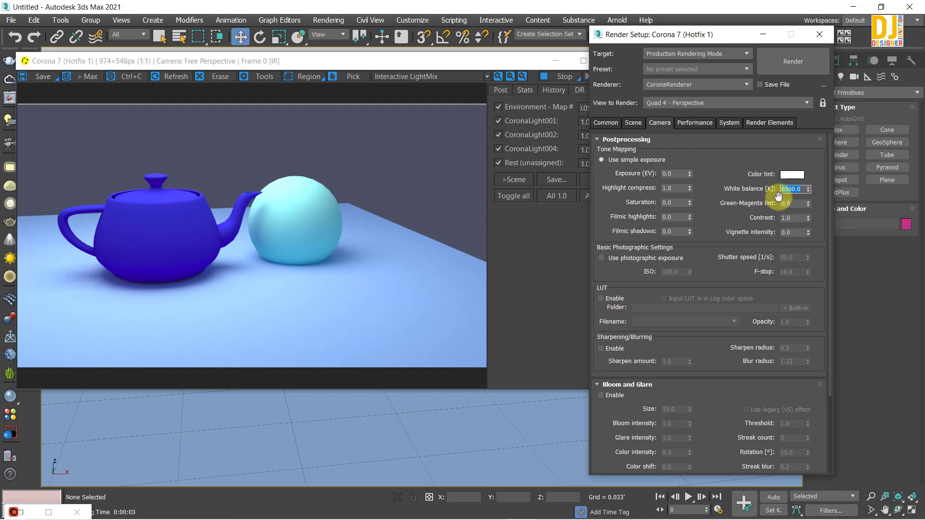
click(727, 215)
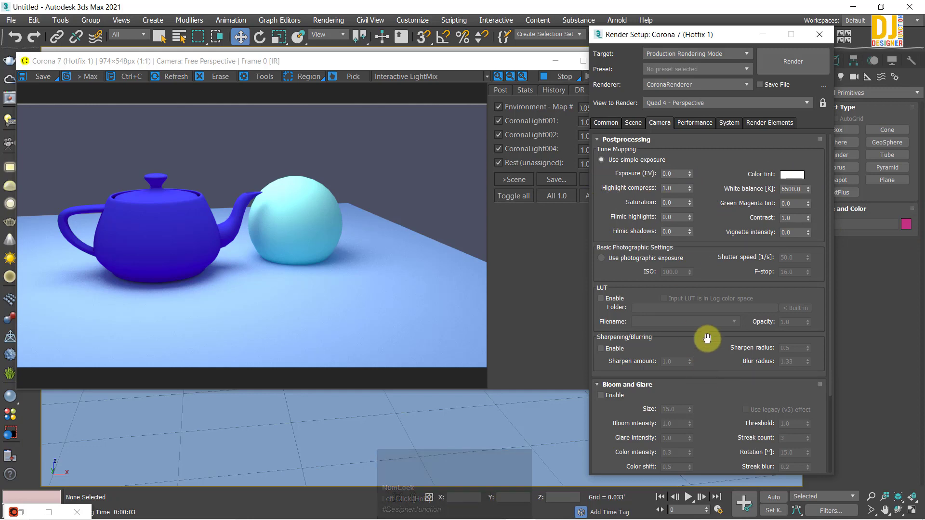
- Try simple exposure values of 5 and 1 EV in the tone mapping, and restore the exposure to 0
click(673, 174)
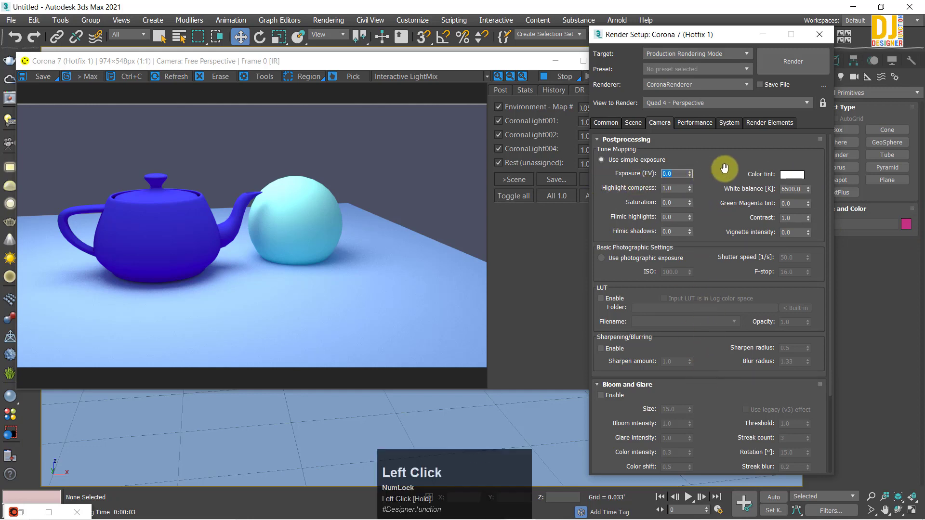
text(5)
key(Return)
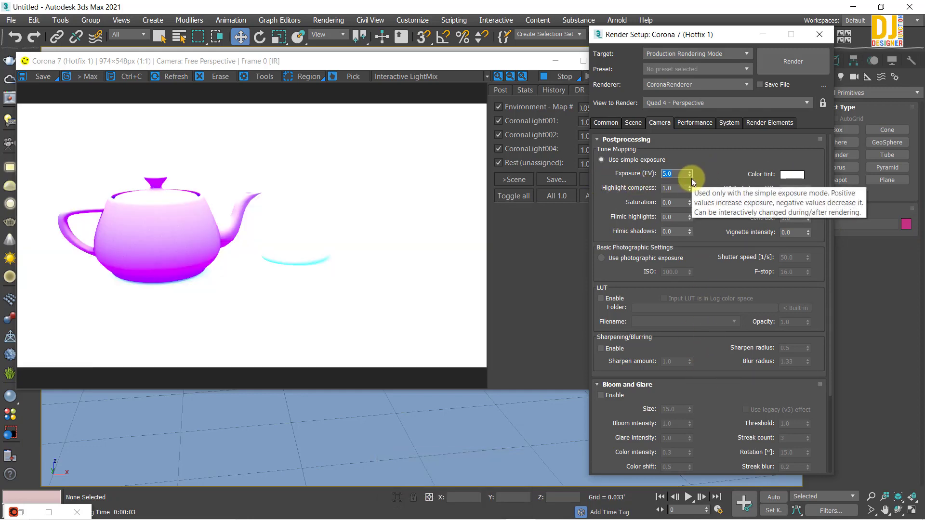
text(1)
key(Return)
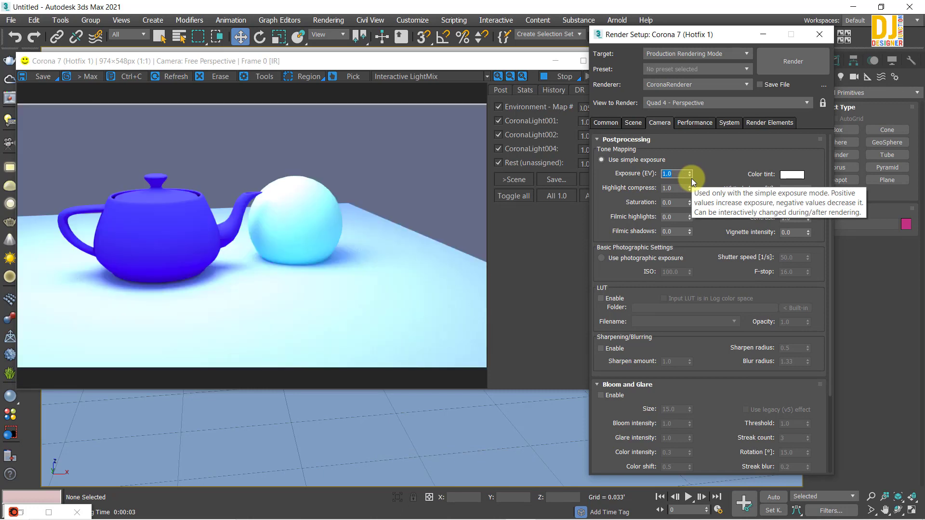
key(Return)
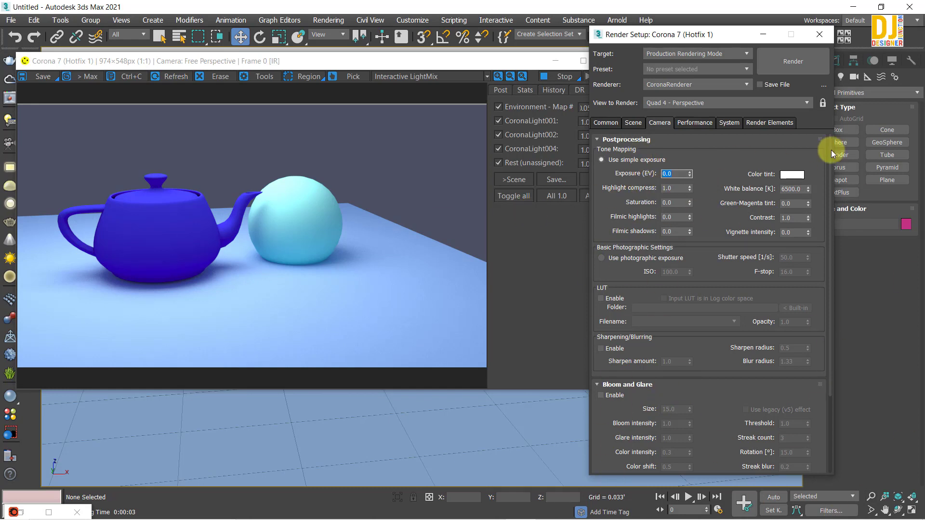
- Try None (biased) as the primary global illumination solver, and set it back to Path Tracing
click(684, 124)
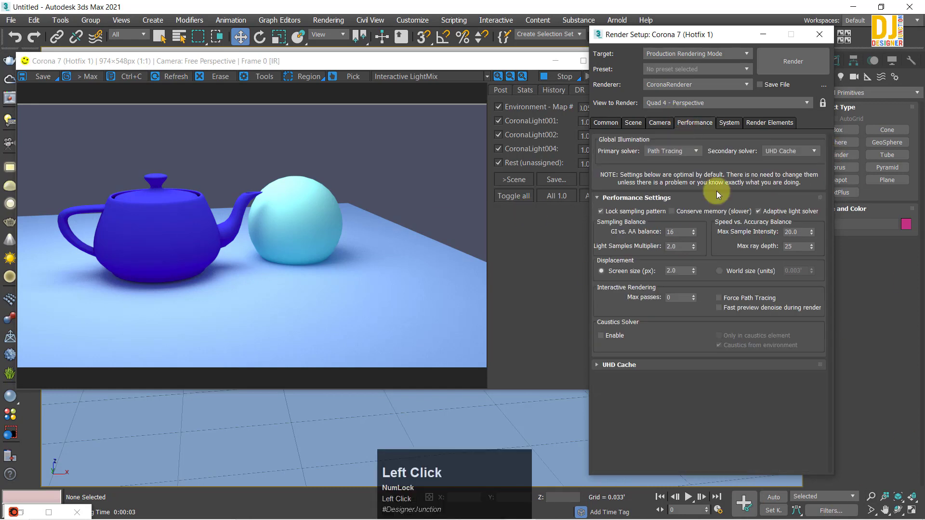
click(683, 149)
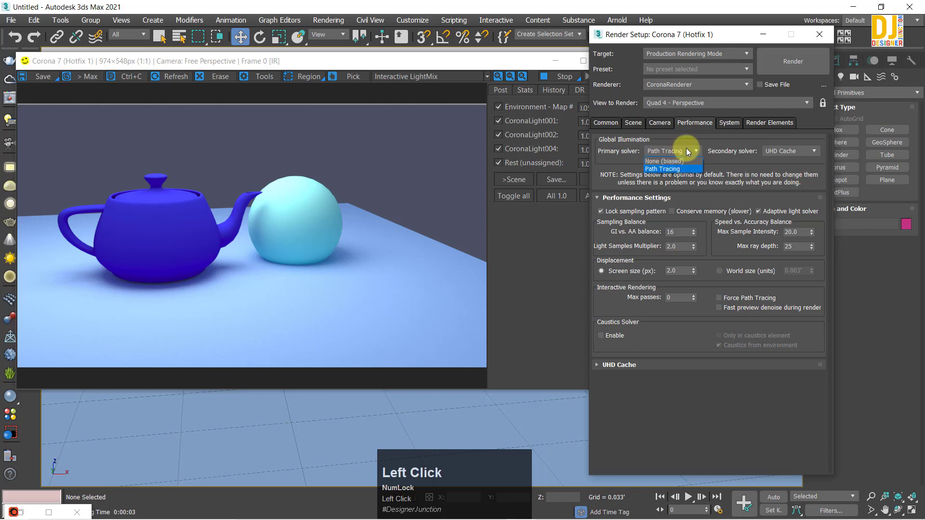
click(685, 149)
click(685, 150)
click(683, 161)
click(684, 149)
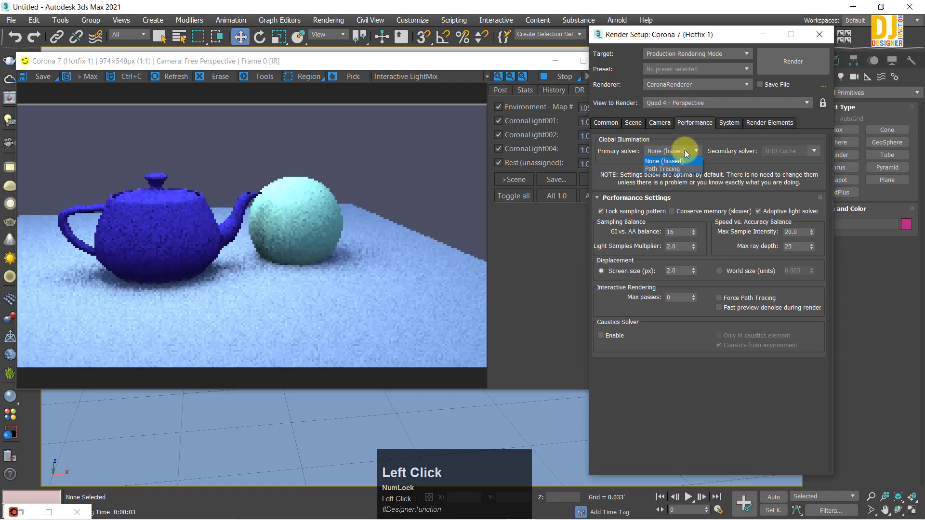
click(101, 267)
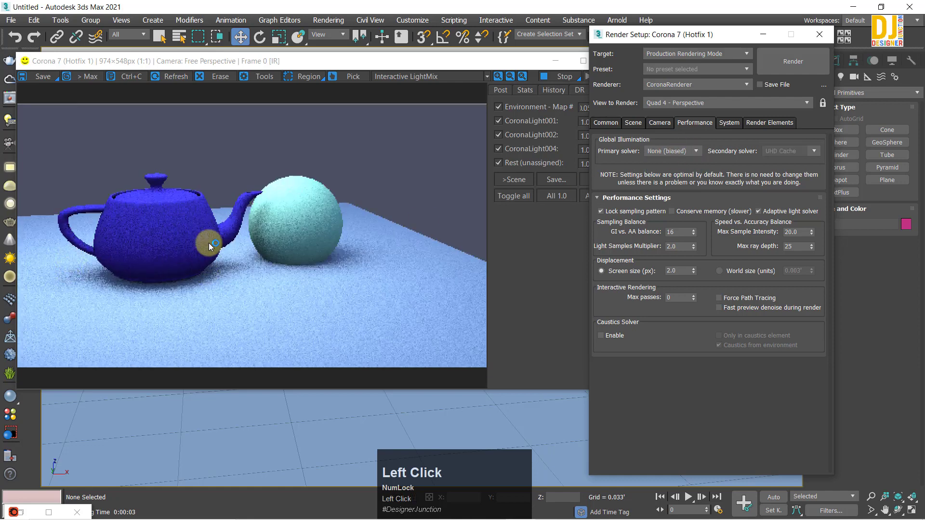
click(686, 149)
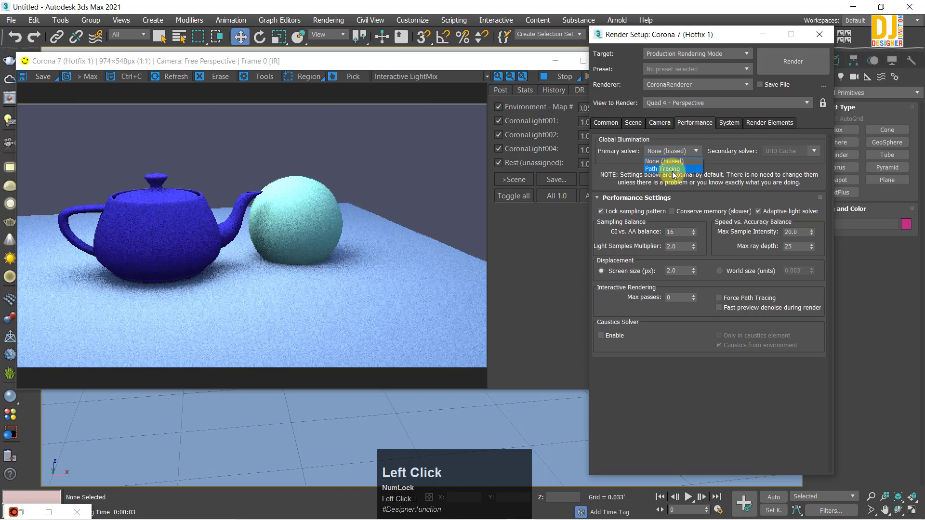
click(672, 168)
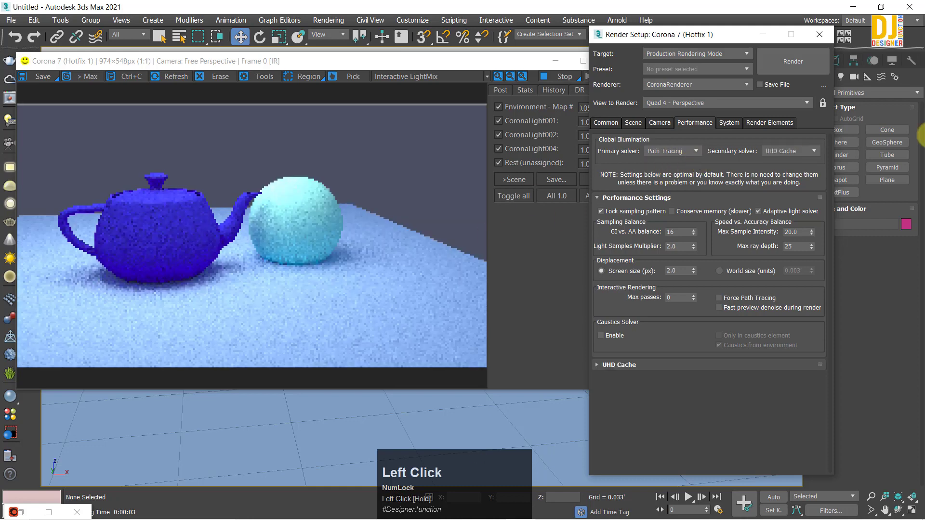
- Look through the secondary global illumination solver options and keep UHD Cache
click(794, 153)
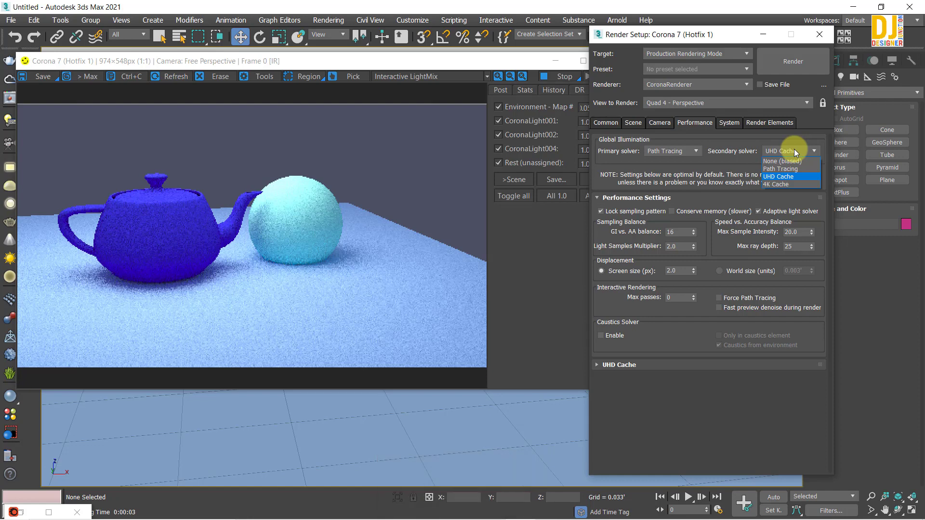
click(793, 150)
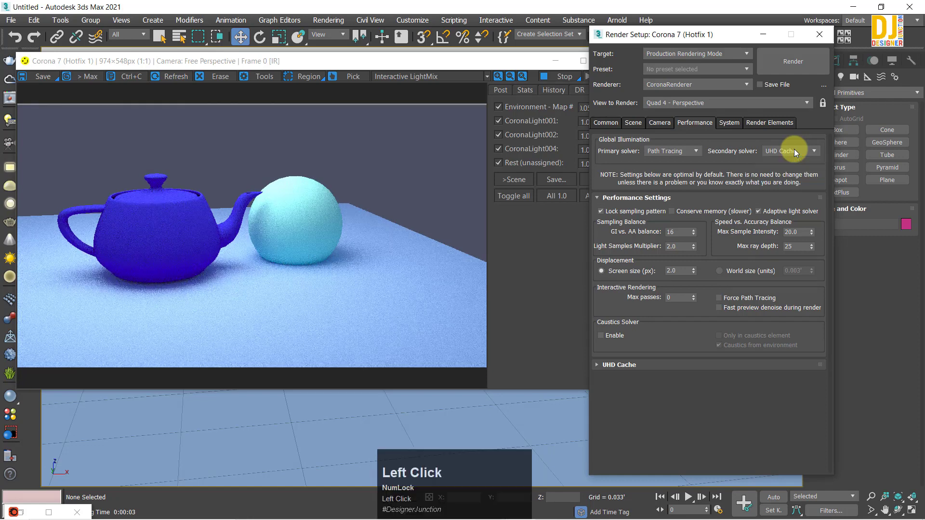
click(794, 150)
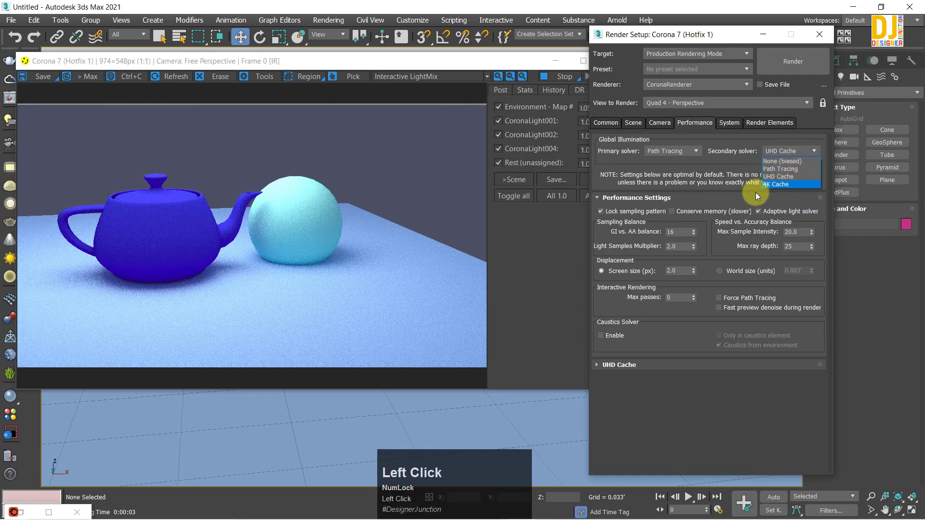
click(812, 176)
click(790, 154)
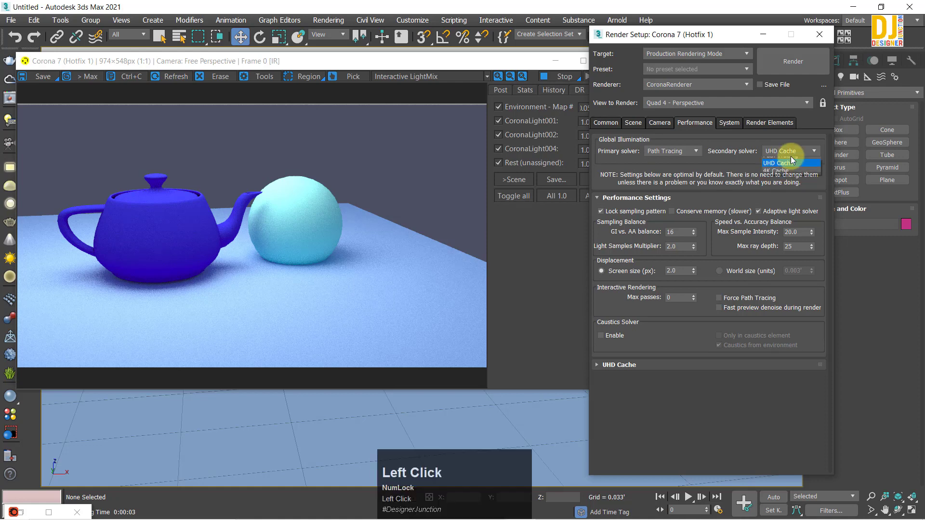
click(775, 177)
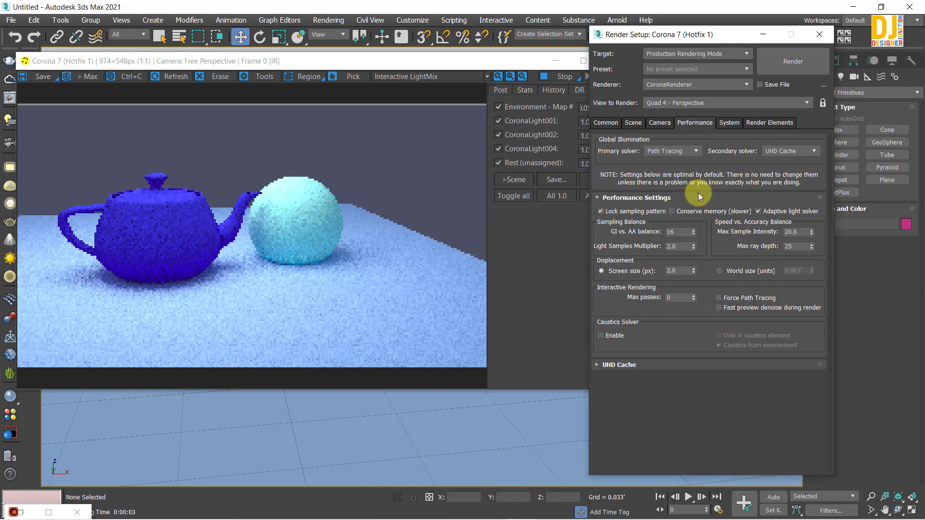
- Open the Corona system settings and look at the frame buffer type options
click(726, 124)
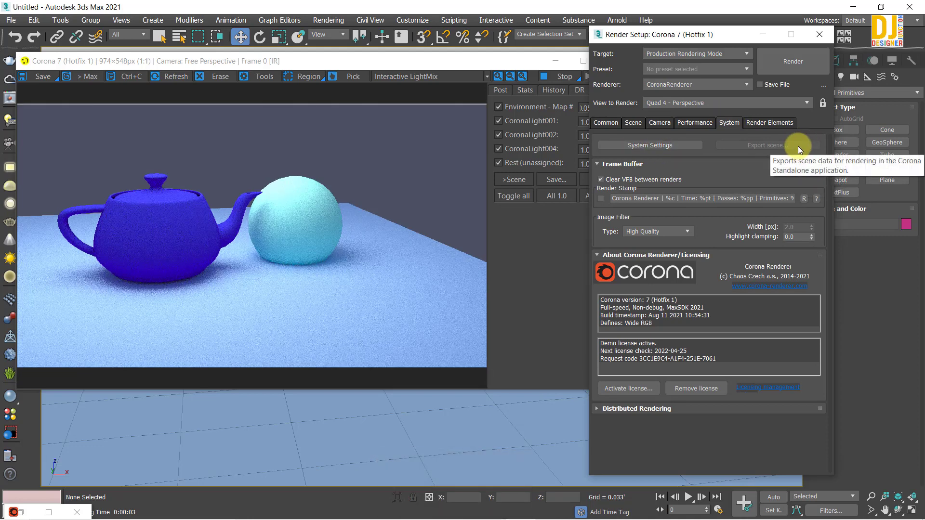
click(637, 147)
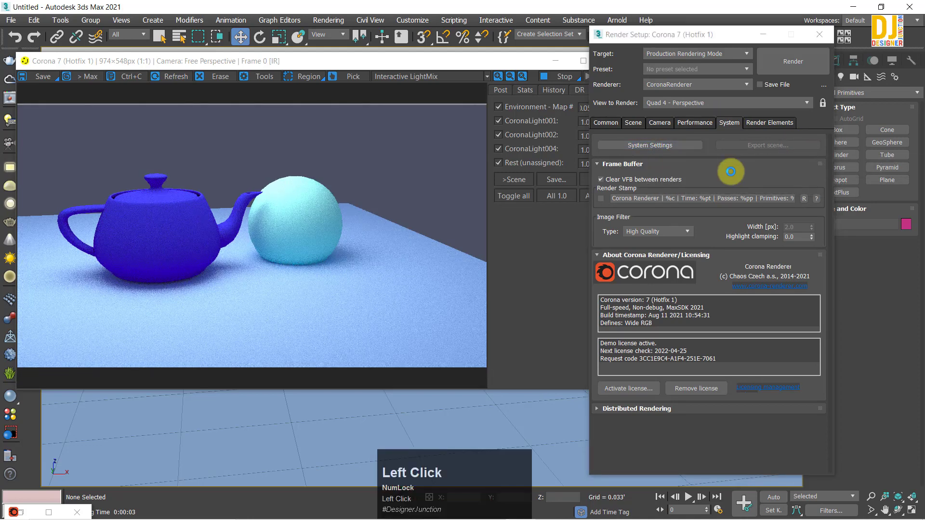
drag(695, 157, 362, 77)
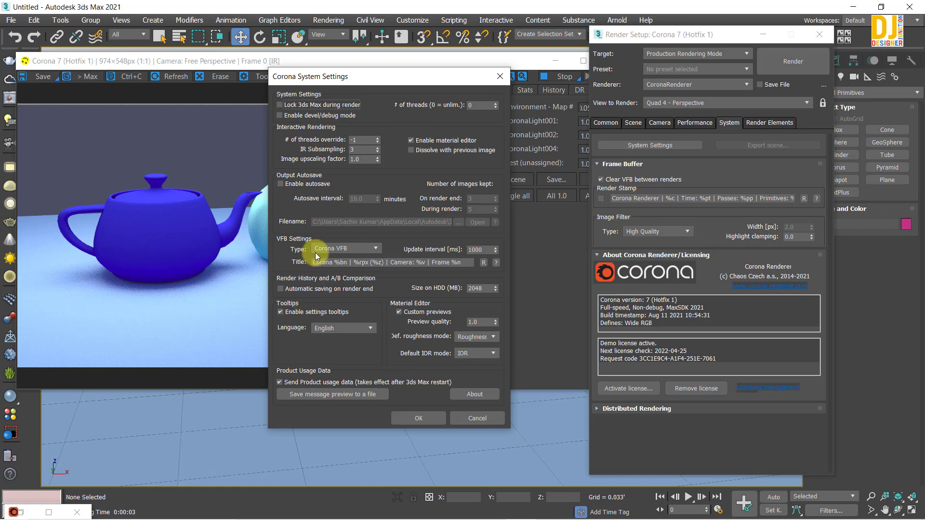
click(377, 248)
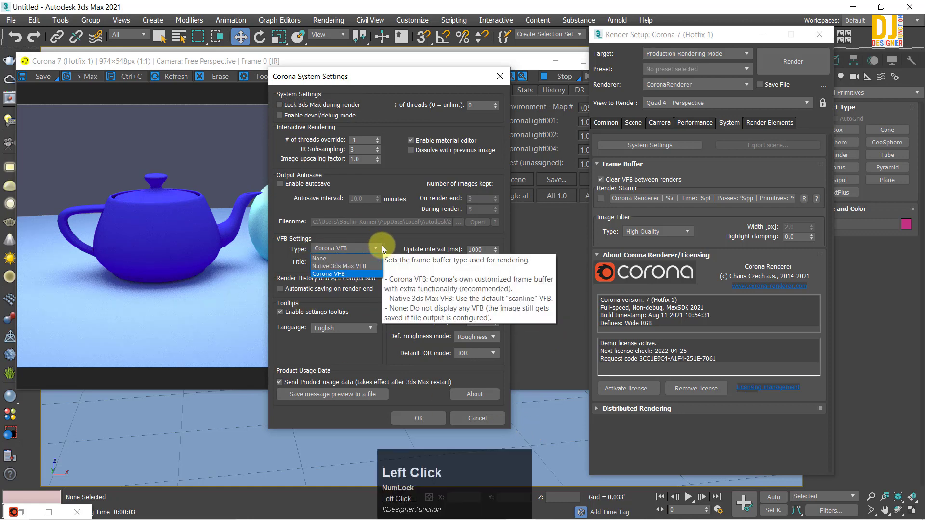
click(381, 247)
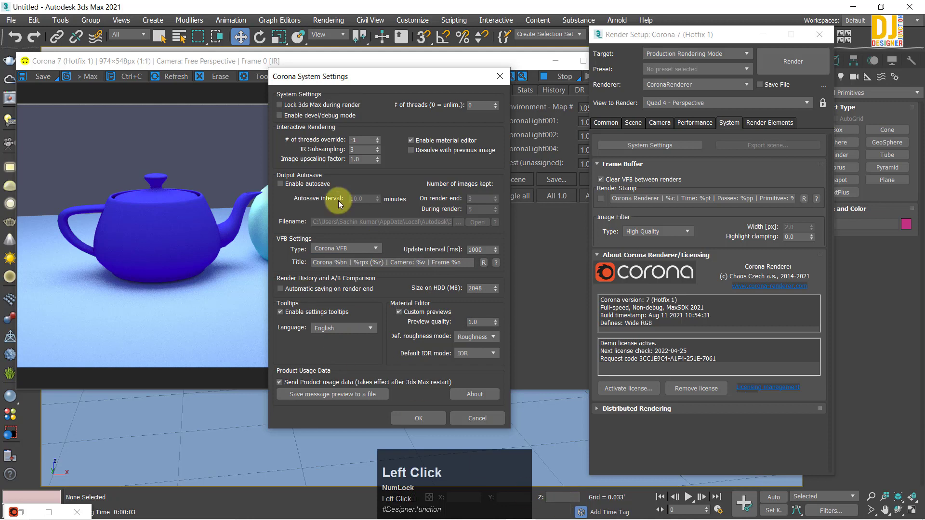
- Look through the tooltip language and default IOR mode options in the system settings, and close the dialog
click(372, 327)
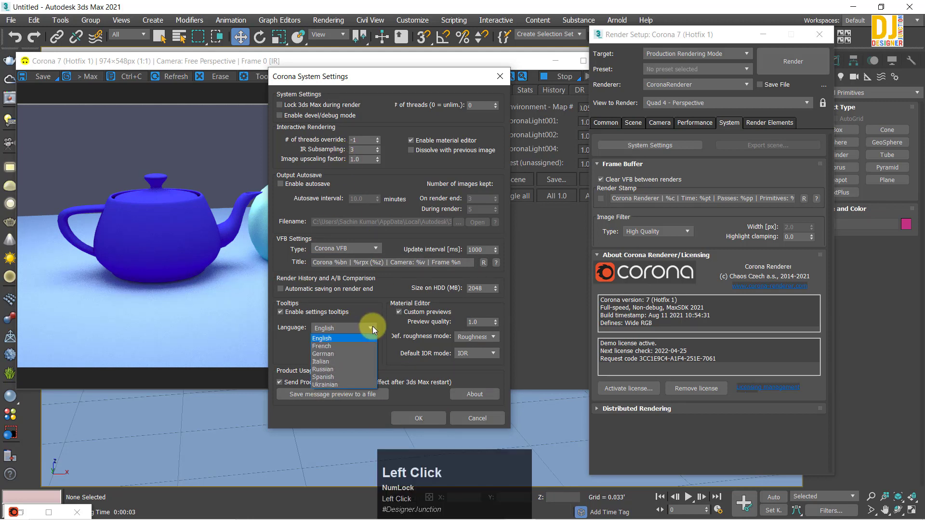
scroll(364, 344, down, 2)
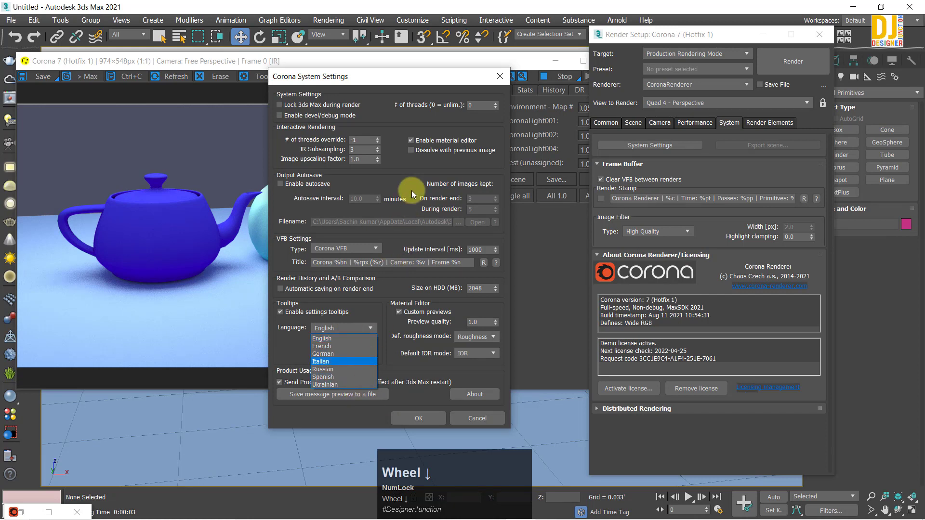
click(395, 108)
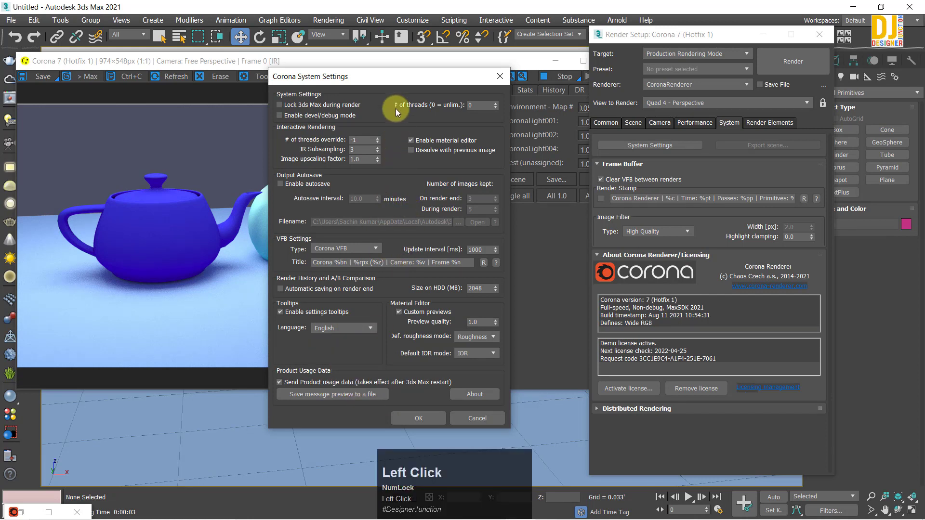
click(478, 352)
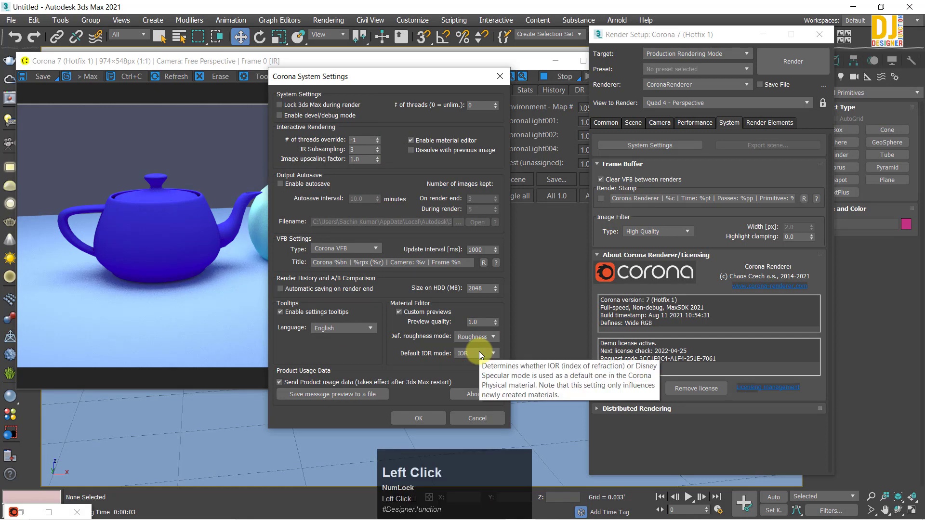
click(478, 352)
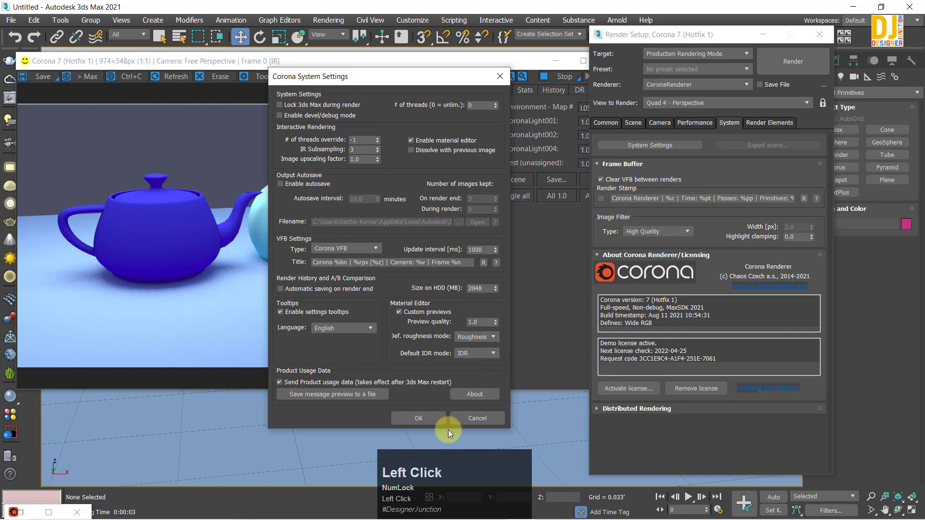
click(499, 77)
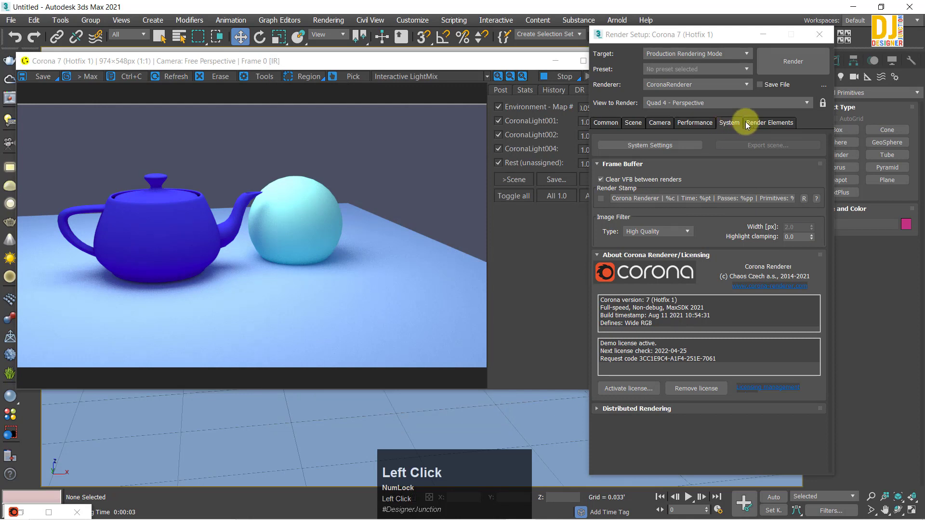
- Browse the list of available Corona render elements, and review the general scene render settings
click(761, 122)
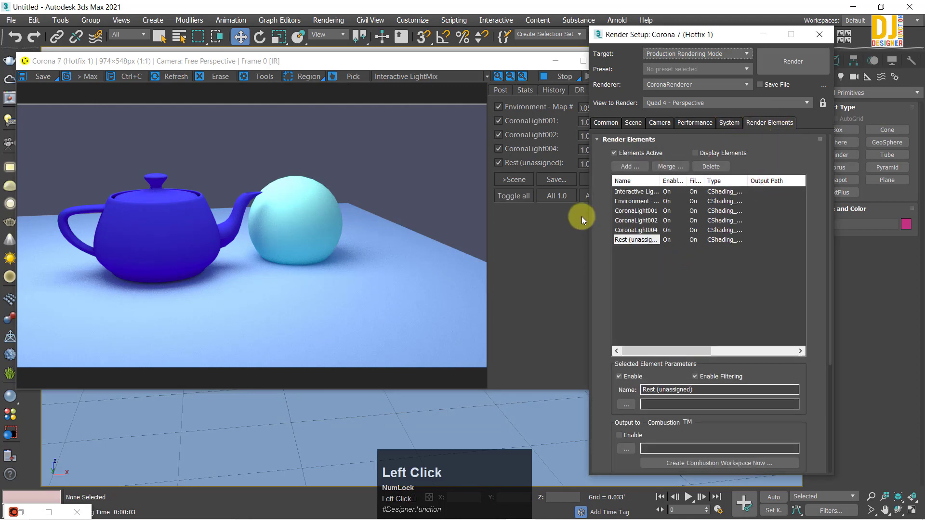
click(784, 156)
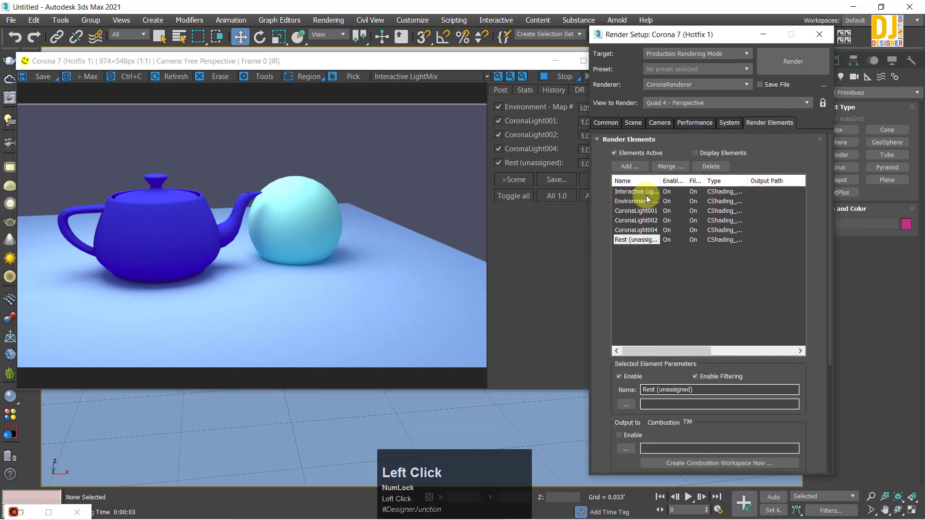
click(625, 166)
drag(637, 127, 324, 97)
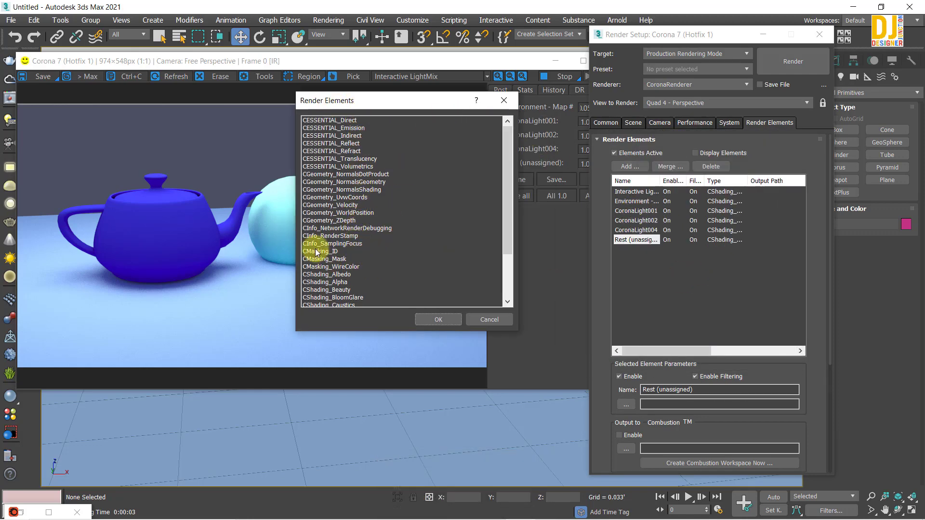
scroll(432, 256, down, 3)
scroll(354, 279, up, 3)
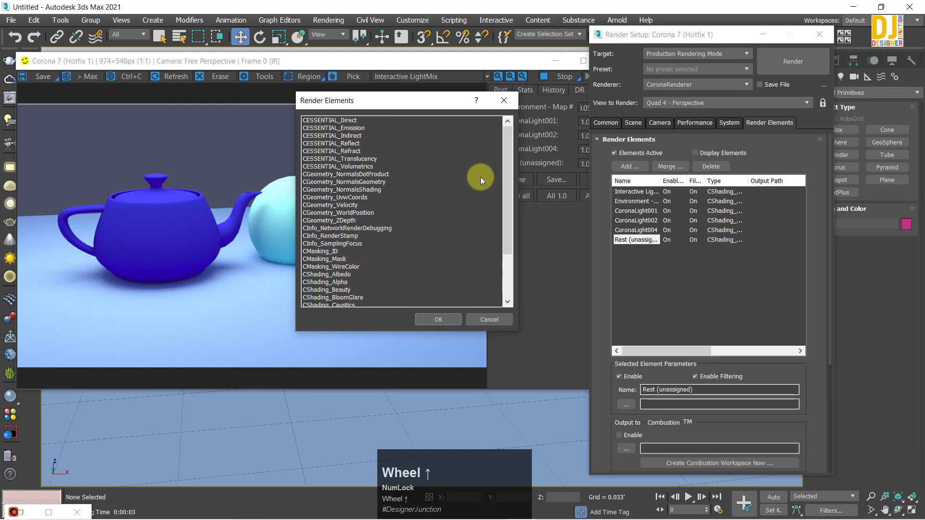
scroll(426, 189, down, 3)
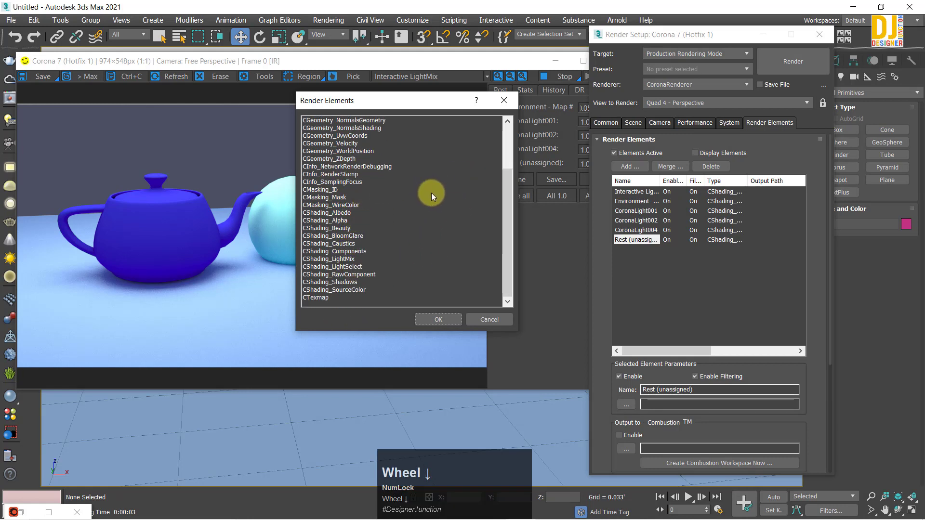
click(502, 103)
click(634, 122)
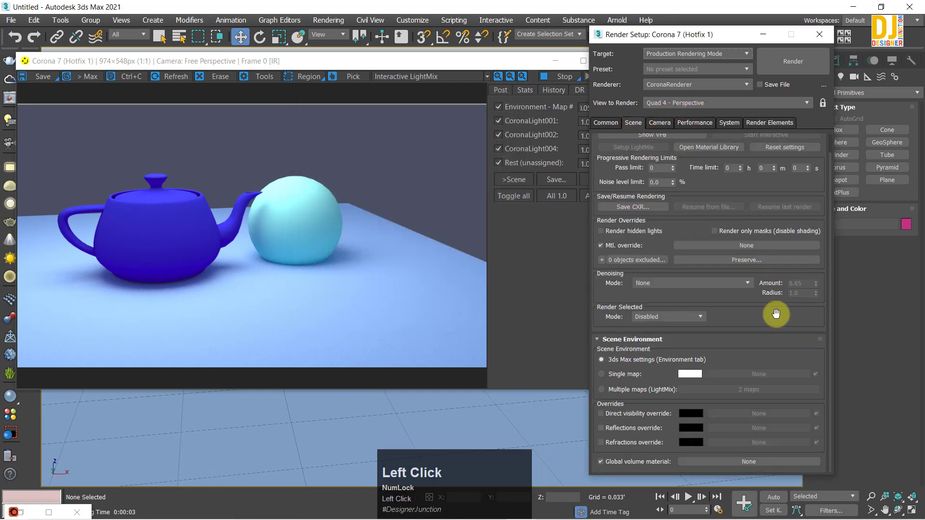
drag(768, 293, 761, 315)
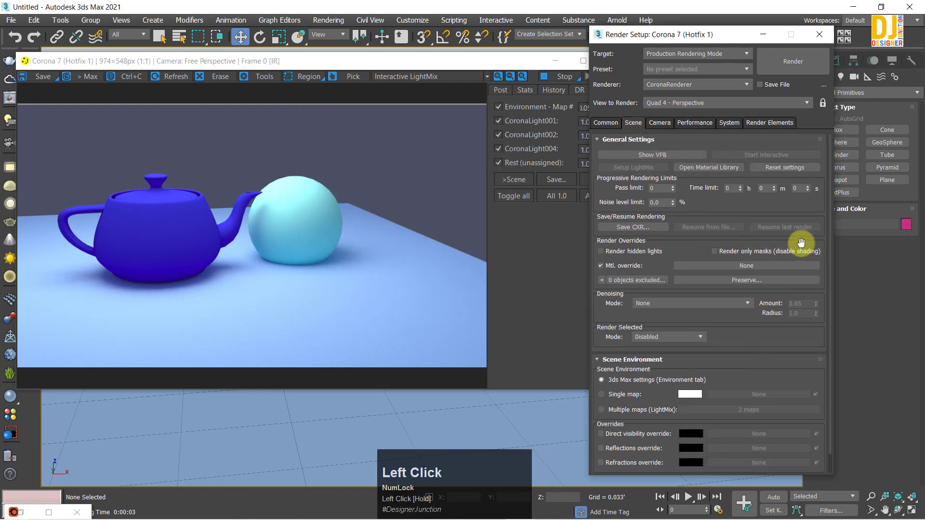
- Add the CMasking_WireColor render element to the scene's render elements
click(762, 122)
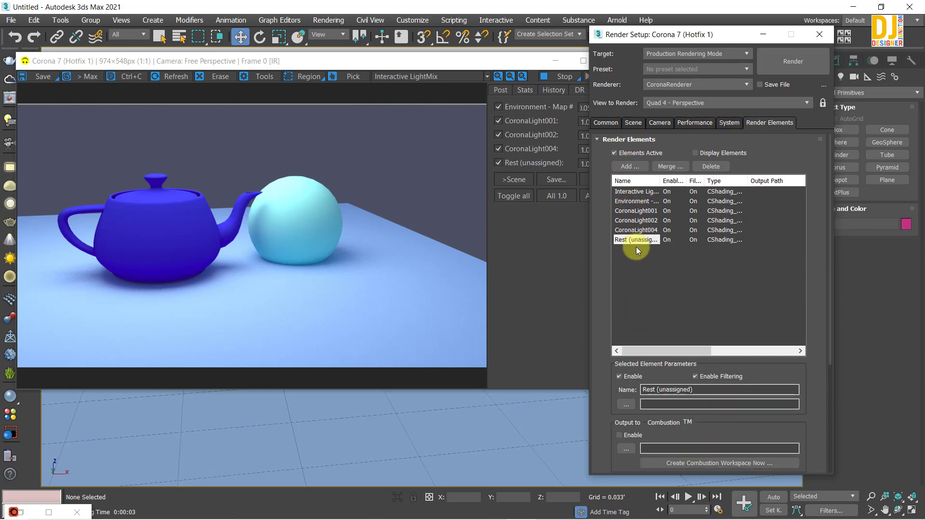
click(631, 167)
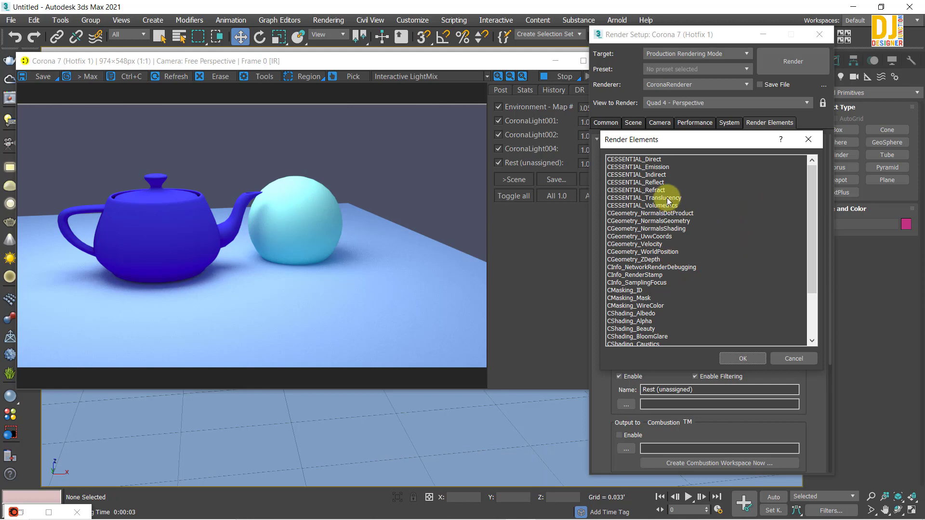
drag(811, 198, 788, 273)
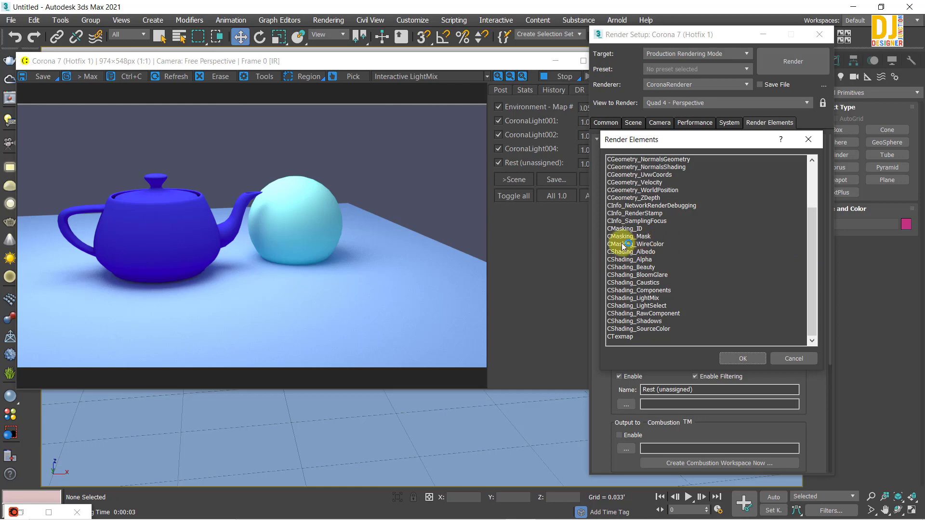
double_click(697, 251)
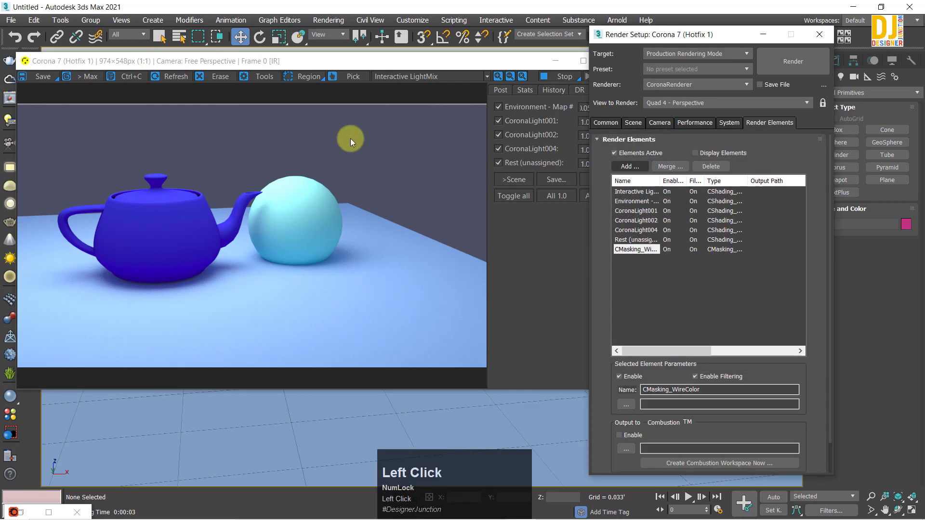
- Check the frame buffer's list of render passes for the wire color mask
click(415, 77)
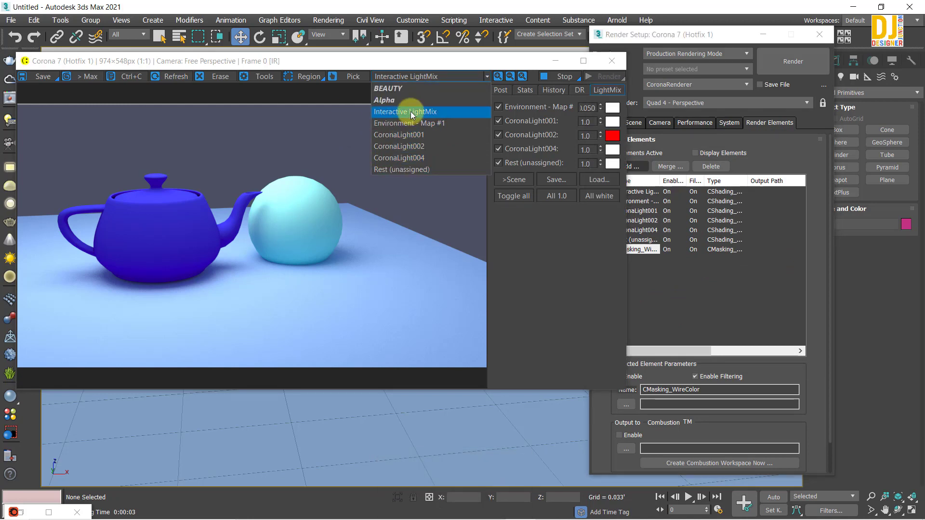
click(406, 230)
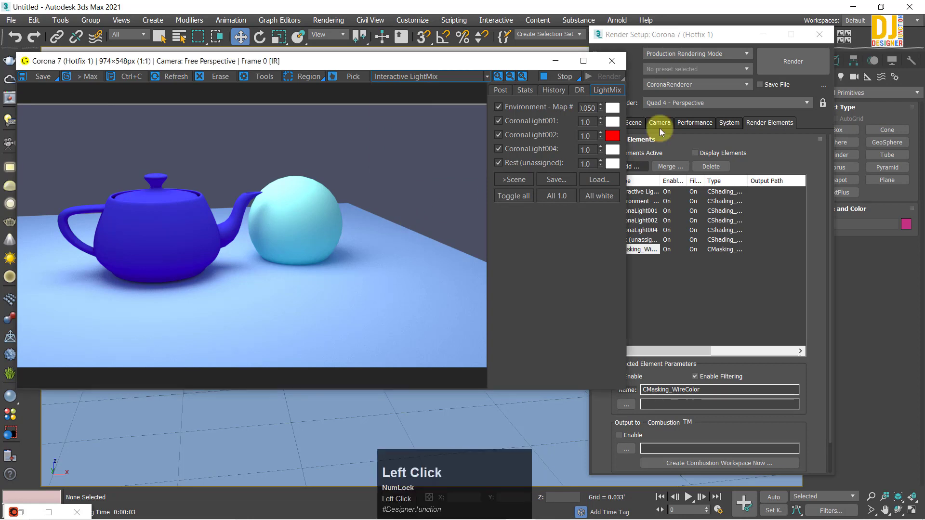
click(817, 364)
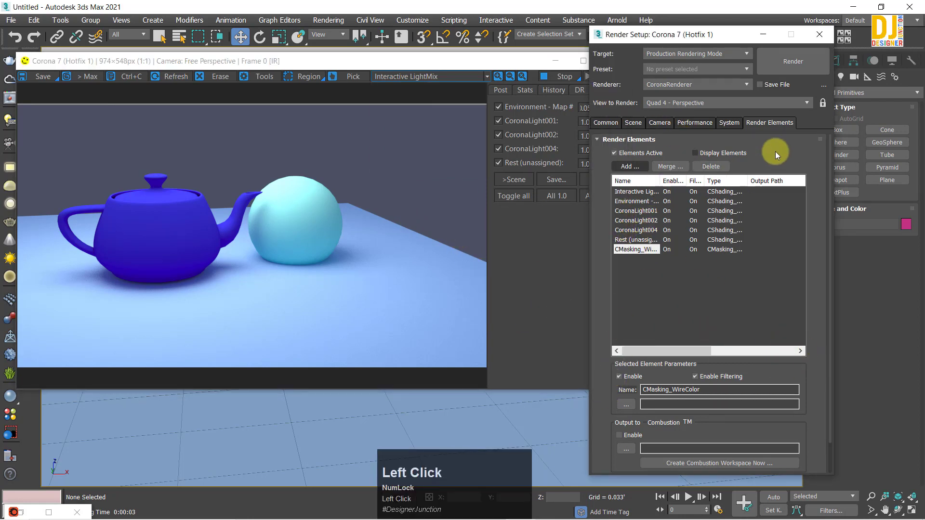
- Review the system, performance and camera render settings, and return to the list of added render elements
click(728, 122)
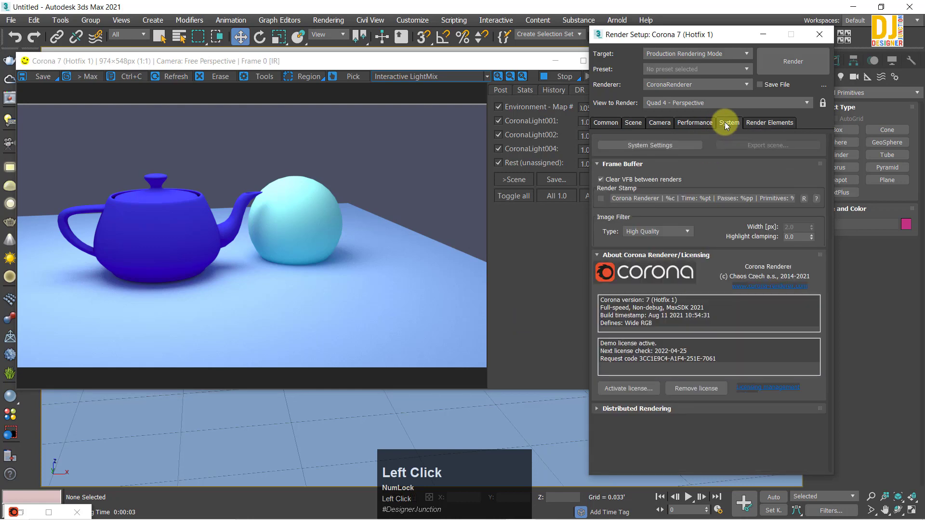
click(701, 123)
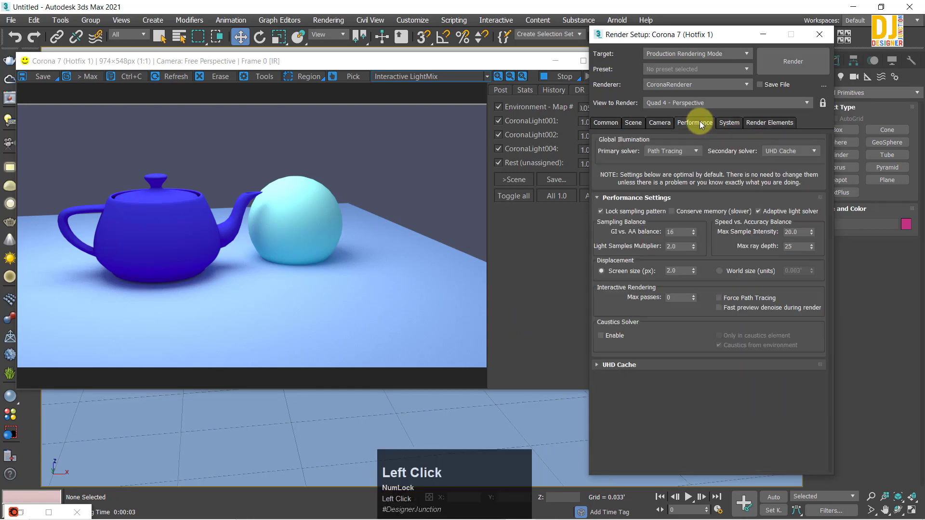
click(658, 123)
click(766, 124)
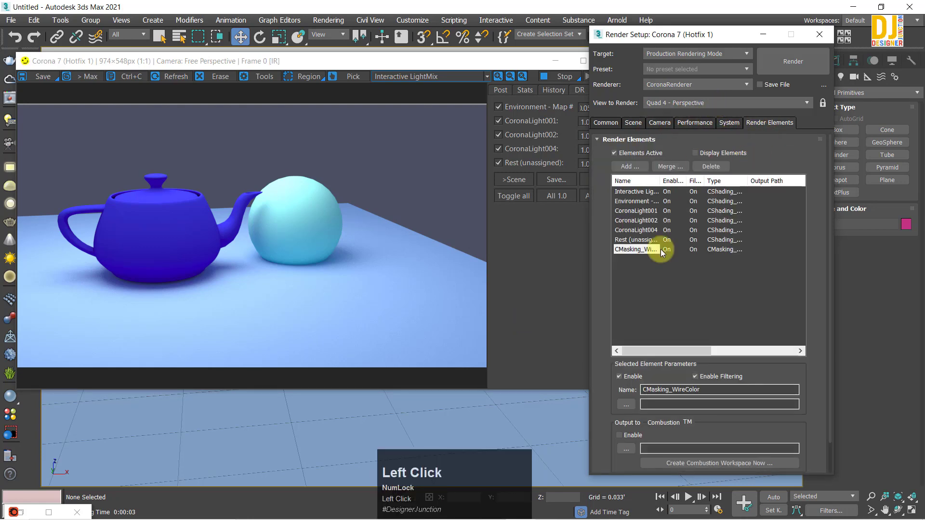
drag(830, 406, 791, 320)
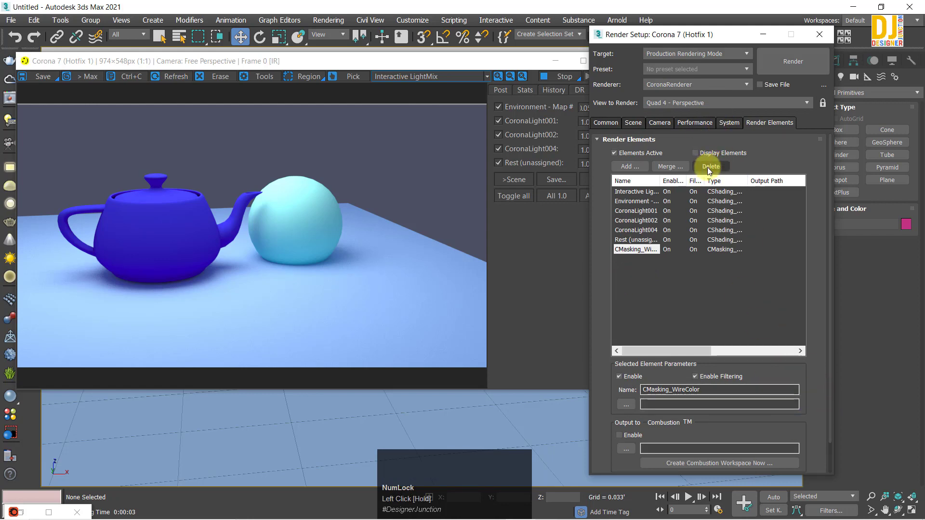
- Go back through the performance and camera settings, and review the scene's rendering limits, overrides, denoising and environment settings
click(702, 123)
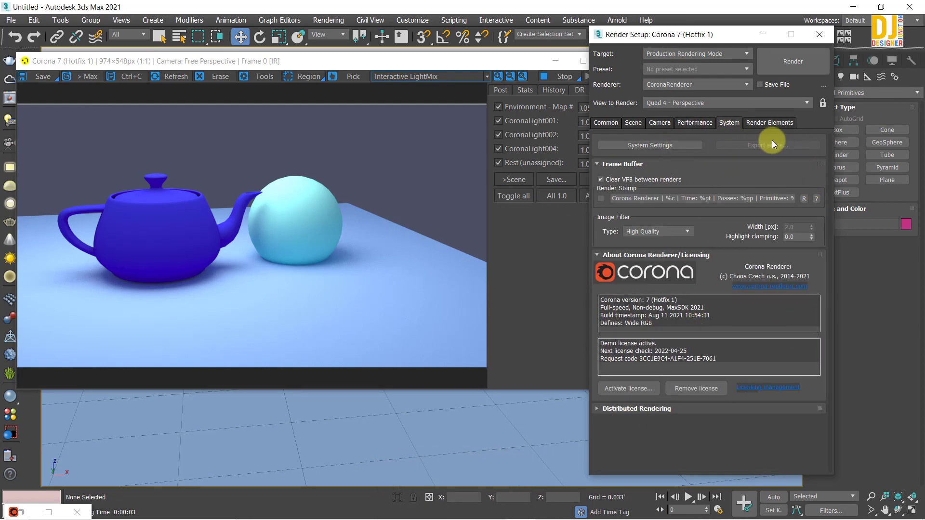
click(694, 122)
click(659, 123)
click(633, 123)
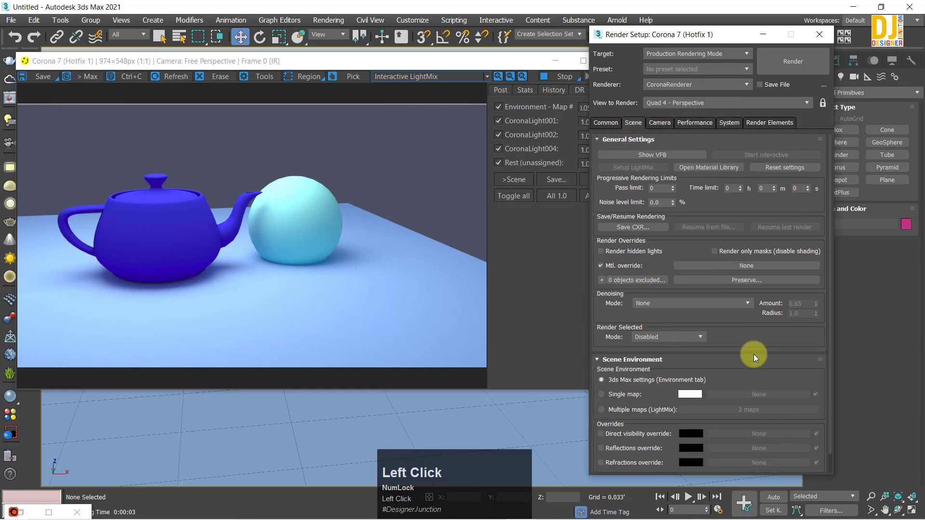
drag(755, 353, 735, 414)
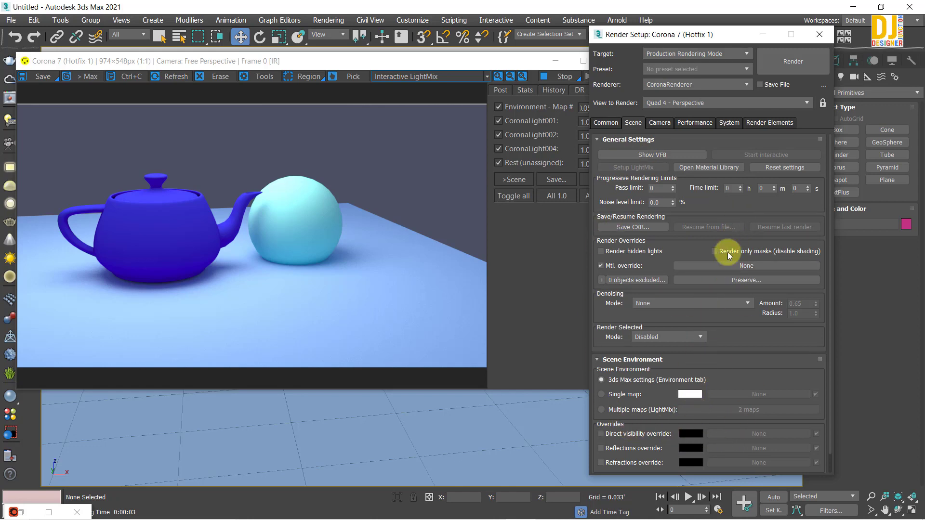
click(712, 204)
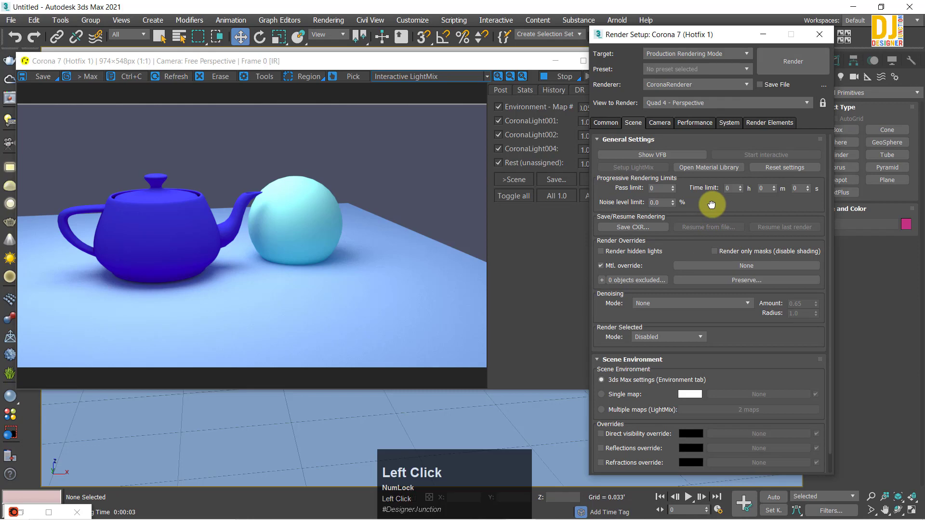
drag(718, 396, 743, 114)
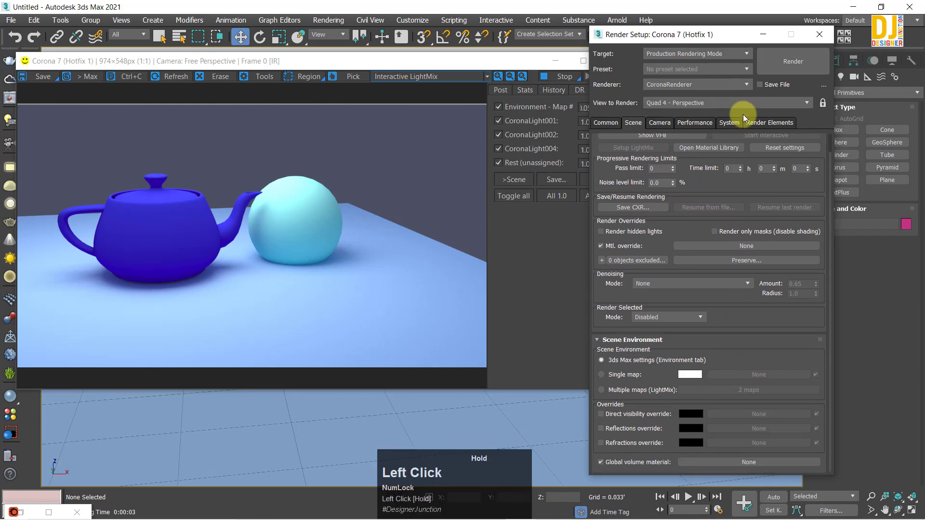
- Examine the Assign Renderer section of the common render settings
click(607, 122)
scroll(765, 380, down, 5)
click(646, 470)
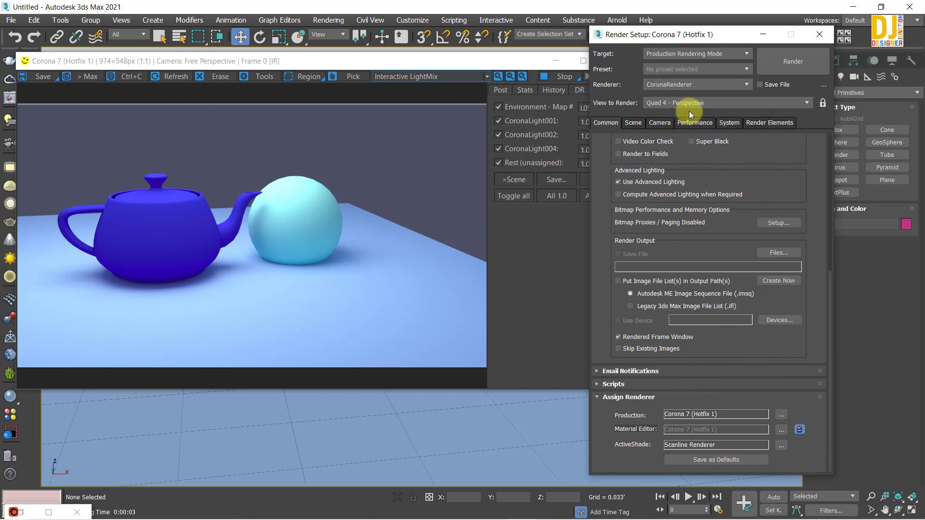
- Reposition the frame buffer over the viewport and review the common and scene render settings
click(826, 35)
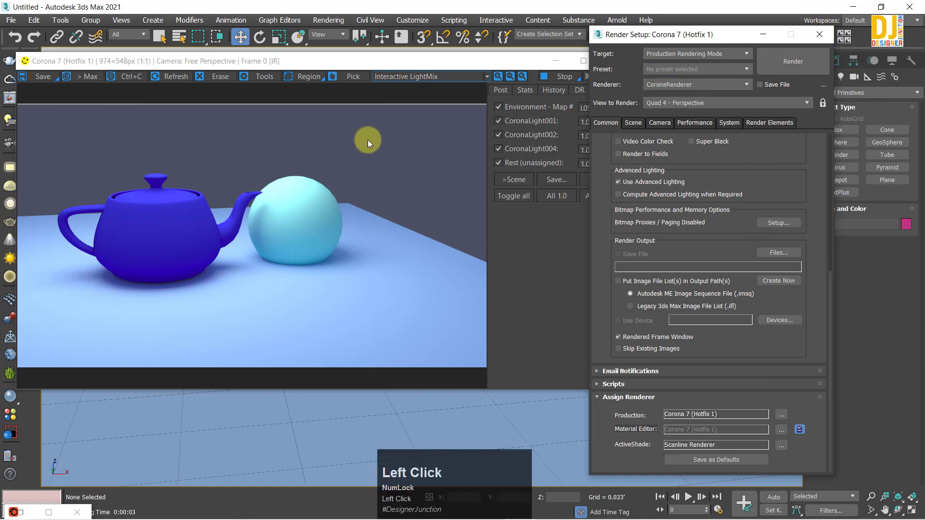
drag(33, 60, 156, 80)
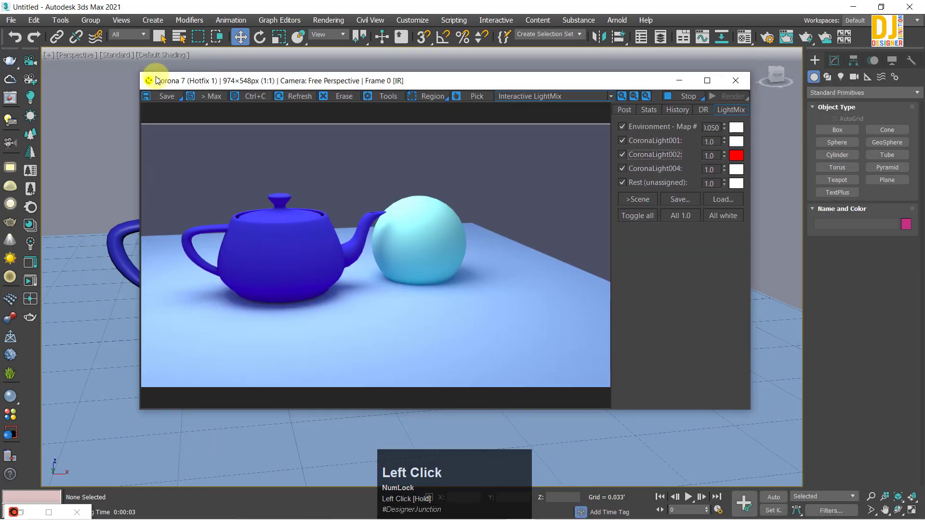
click(767, 37)
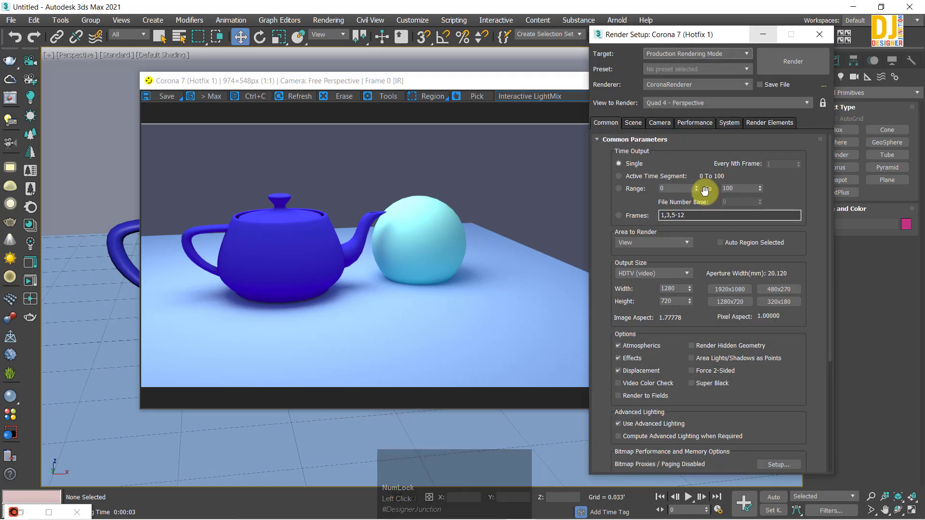
click(630, 123)
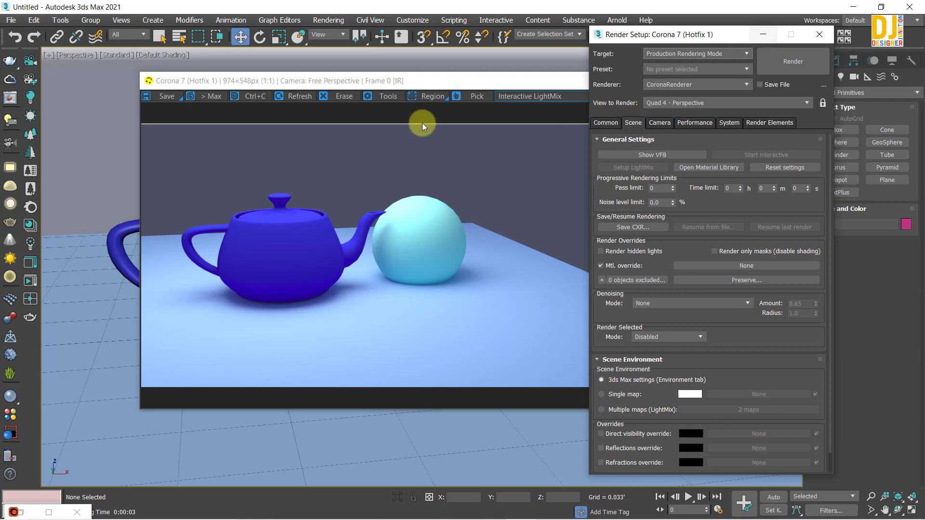
- Close the interactive render's frame buffer and the render settings
drag(450, 86, 390, 97)
click(665, 95)
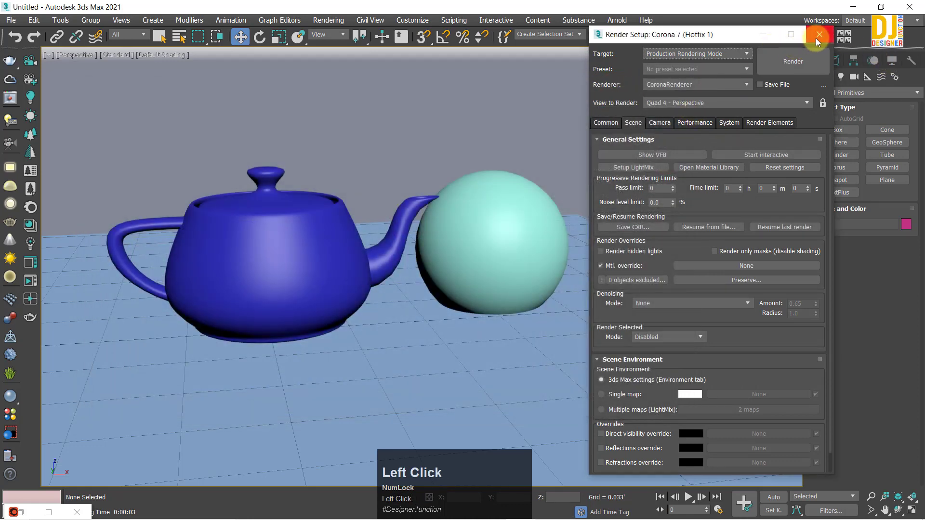
click(818, 34)
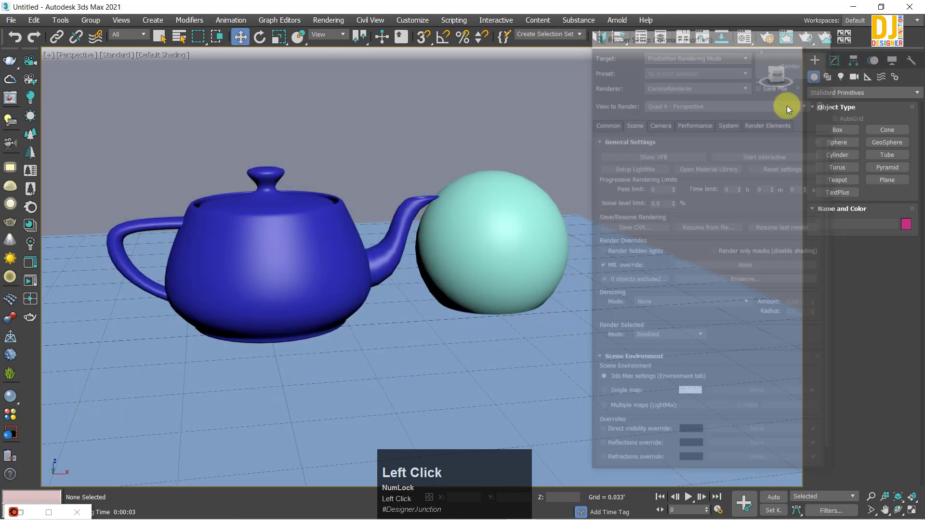
- Select the rectangular Corona light above the teapot, check its available shape options and parameters, and deselect it
scroll(400, 236, down, 10)
drag(287, 117, 430, 190)
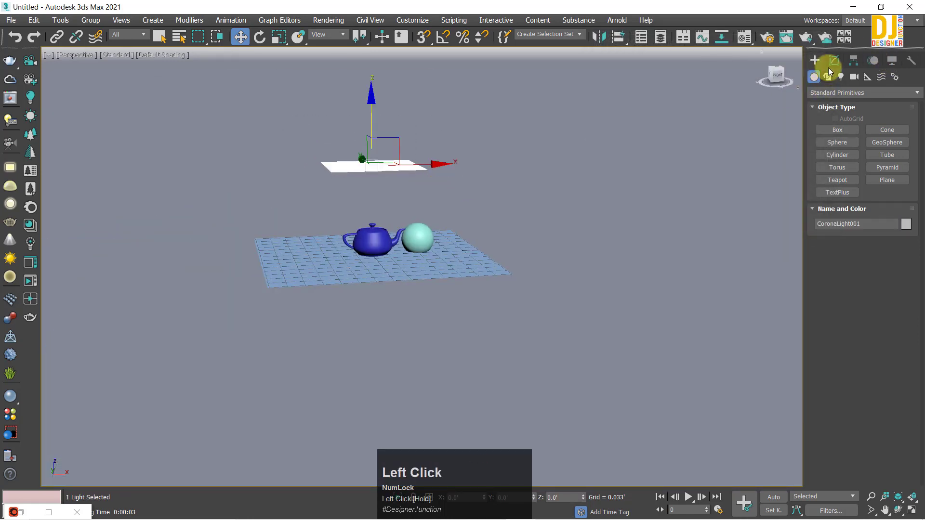
click(834, 61)
click(885, 334)
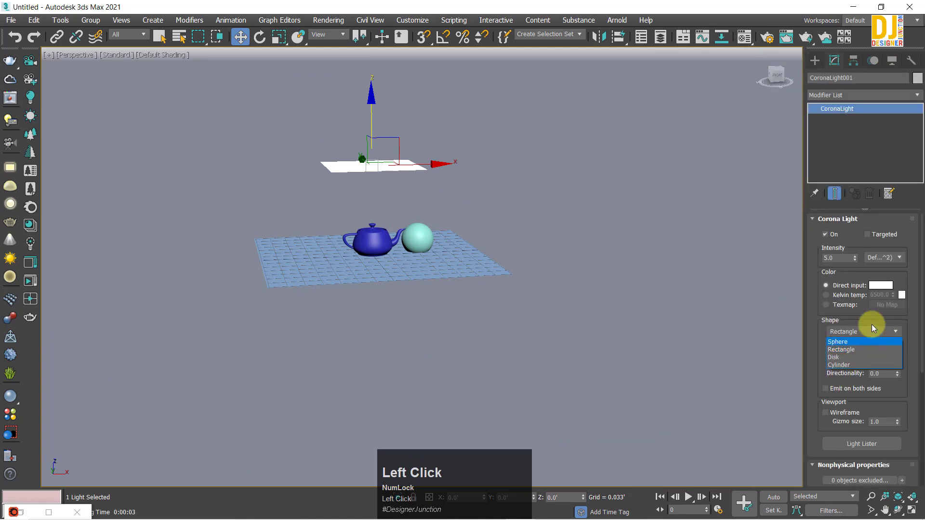
click(905, 403)
drag(903, 408, 874, 383)
click(533, 253)
- Examine the teapot and sphere up close from several angles in the perspective view
scroll(364, 189, up, 7)
middle_drag(373, 183, 374, 180)
scroll(68, 114, up, 3)
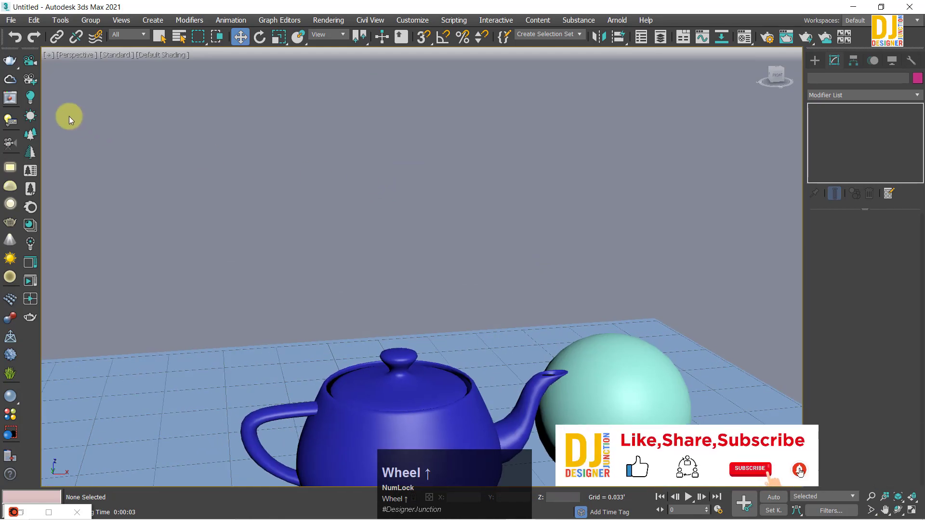
scroll(407, 149, down, 7)
alt+middle_drag(392, 144, 425, 181)
scroll(378, 174, up, 3)
scroll(361, 176, up, 3)
scroll(413, 149, down, 4)
mouse_move(425, 180)
middle_down()
mouse_move(423, 171)
mouse_move(424, 190)
mouse_move(428, 175)
middle_up()
scroll(423, 190, up, 4)
middle_drag(428, 175, 452, 187)
alt+middle_drag(456, 247, 403, 250)
scroll(400, 266, up, 3)
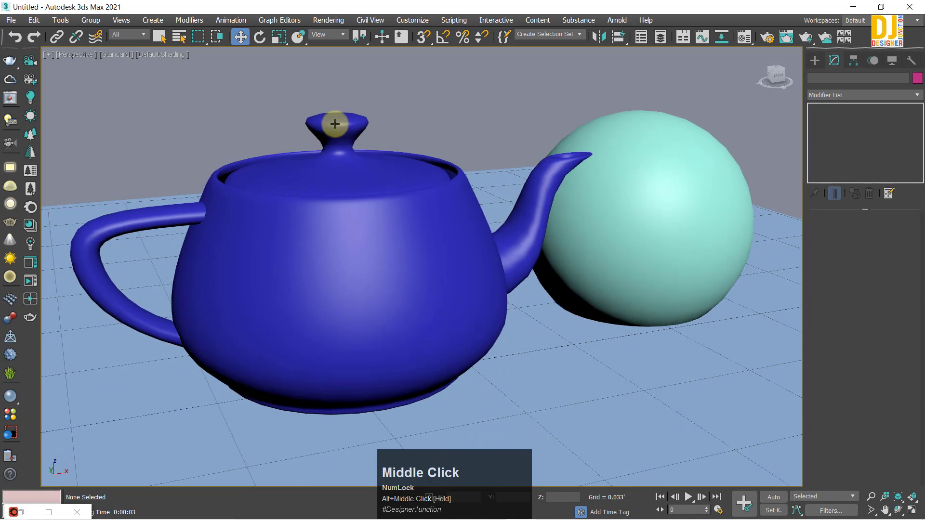